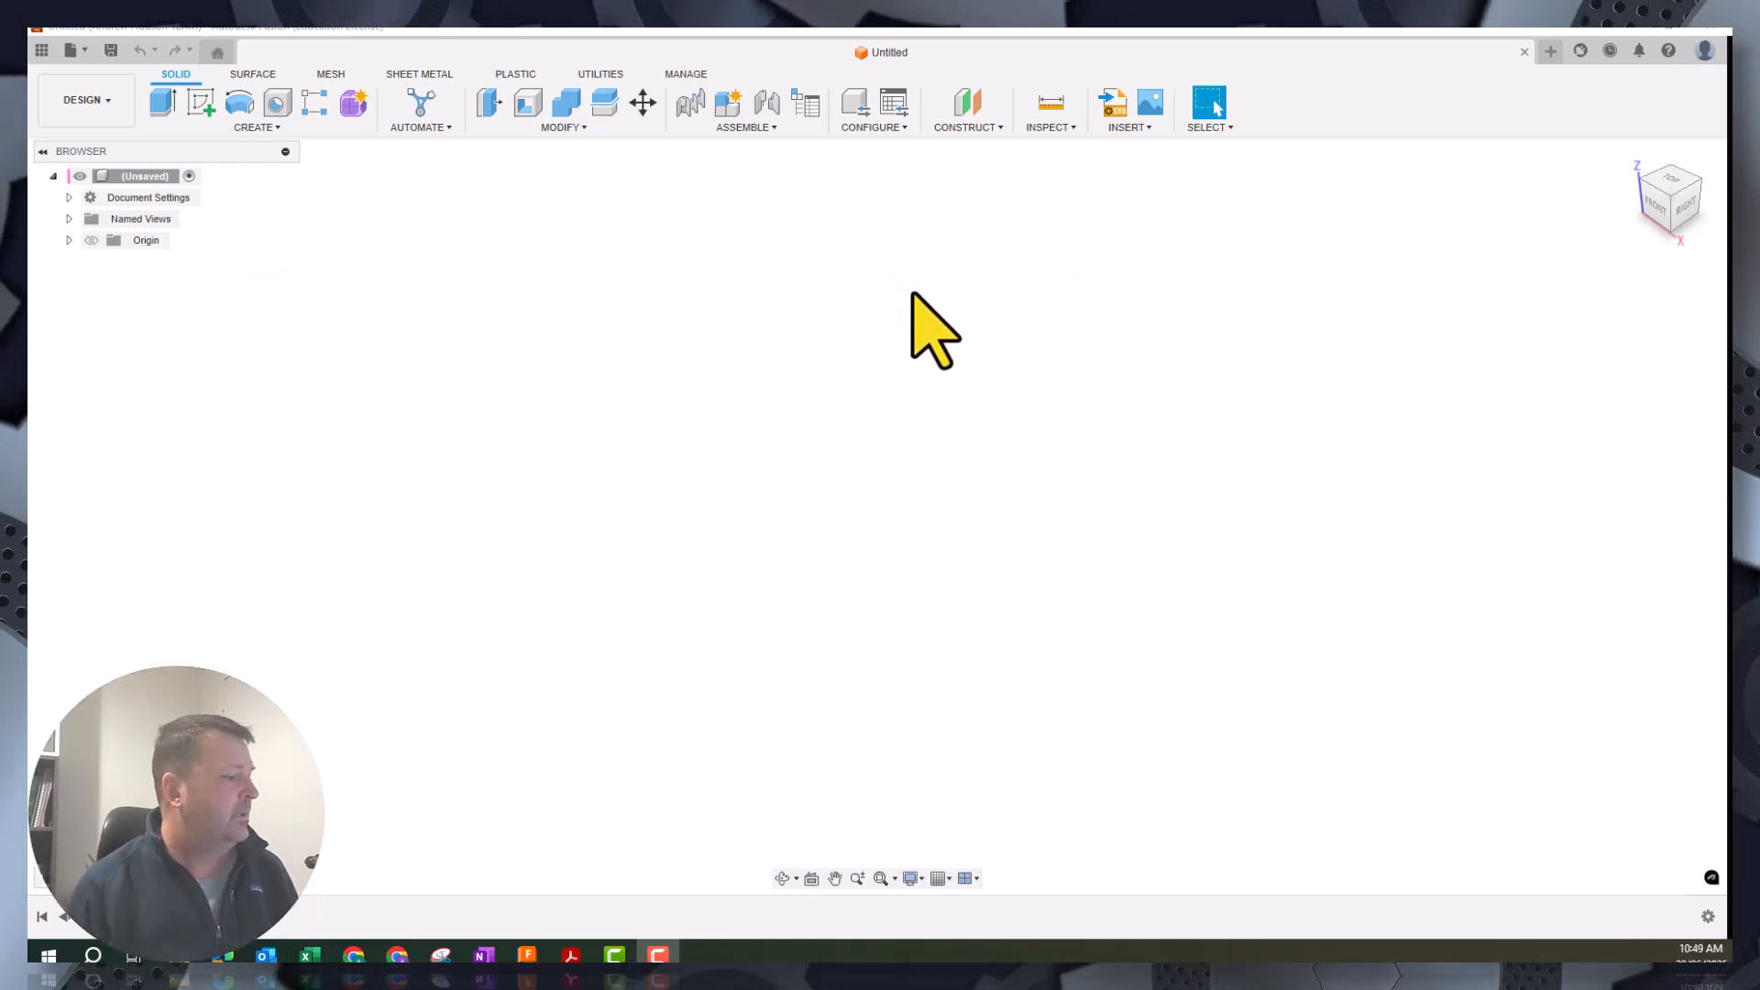
Save the untitled design as ServingTrayV2 in the REC2025 > Year 11 location
click(84, 50)
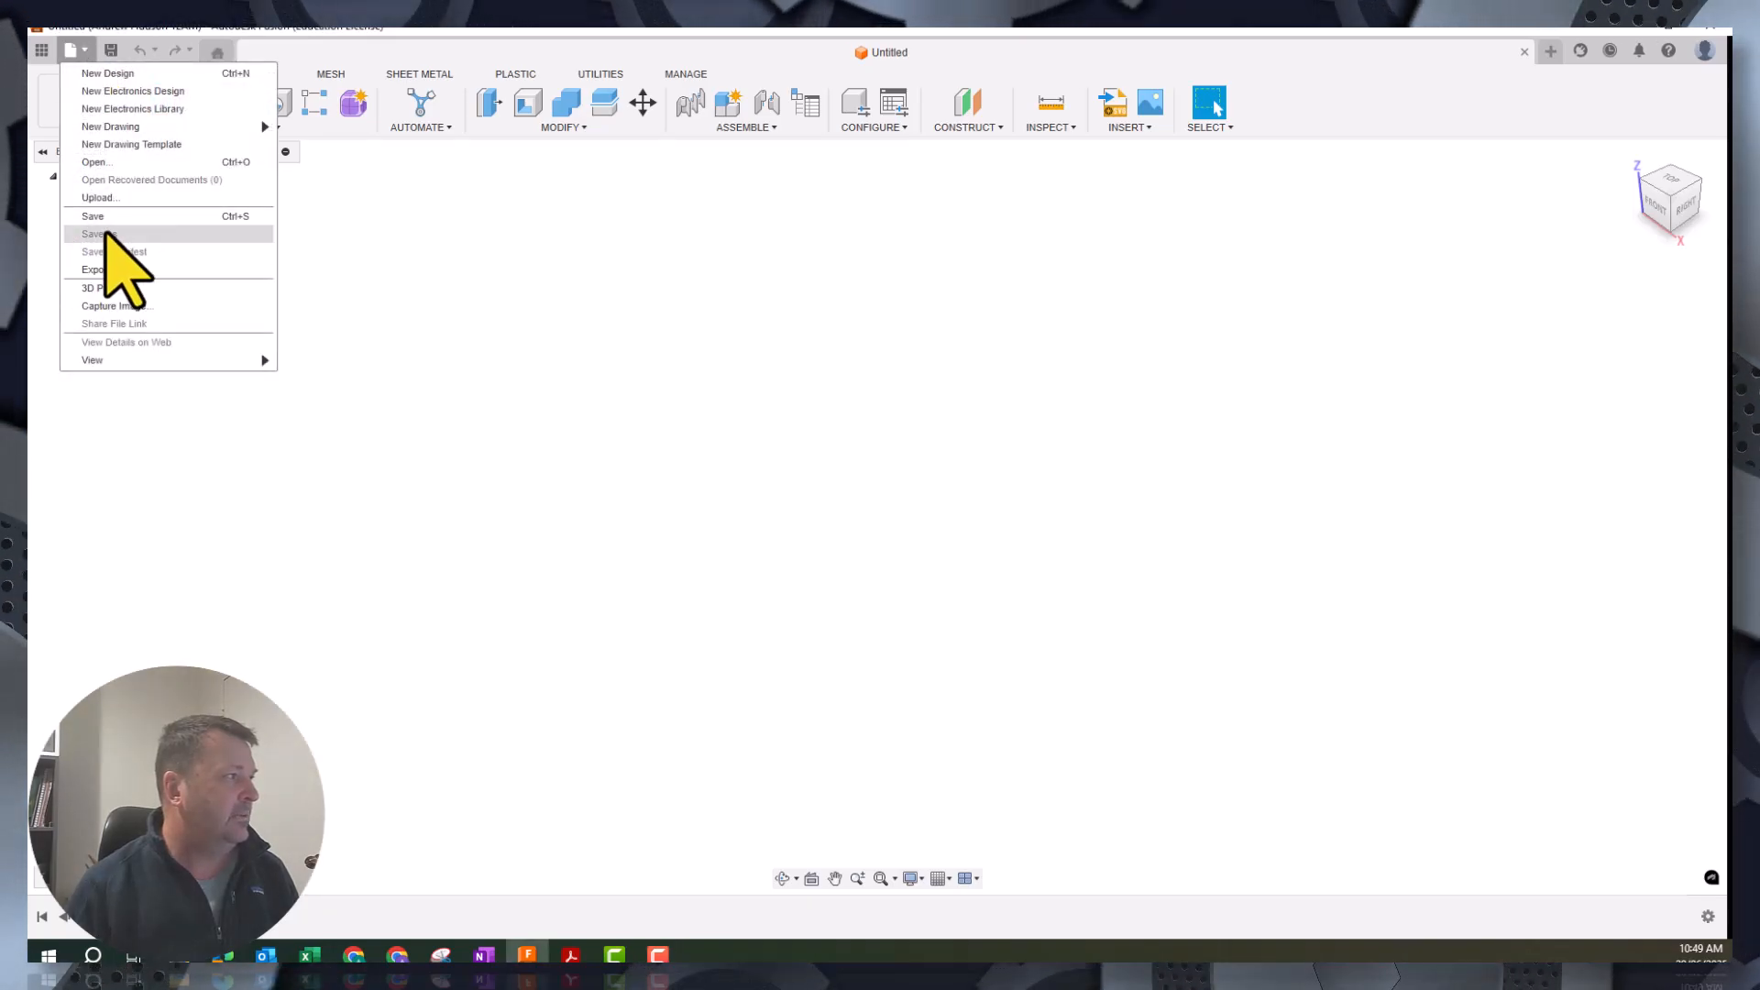
click(111, 218)
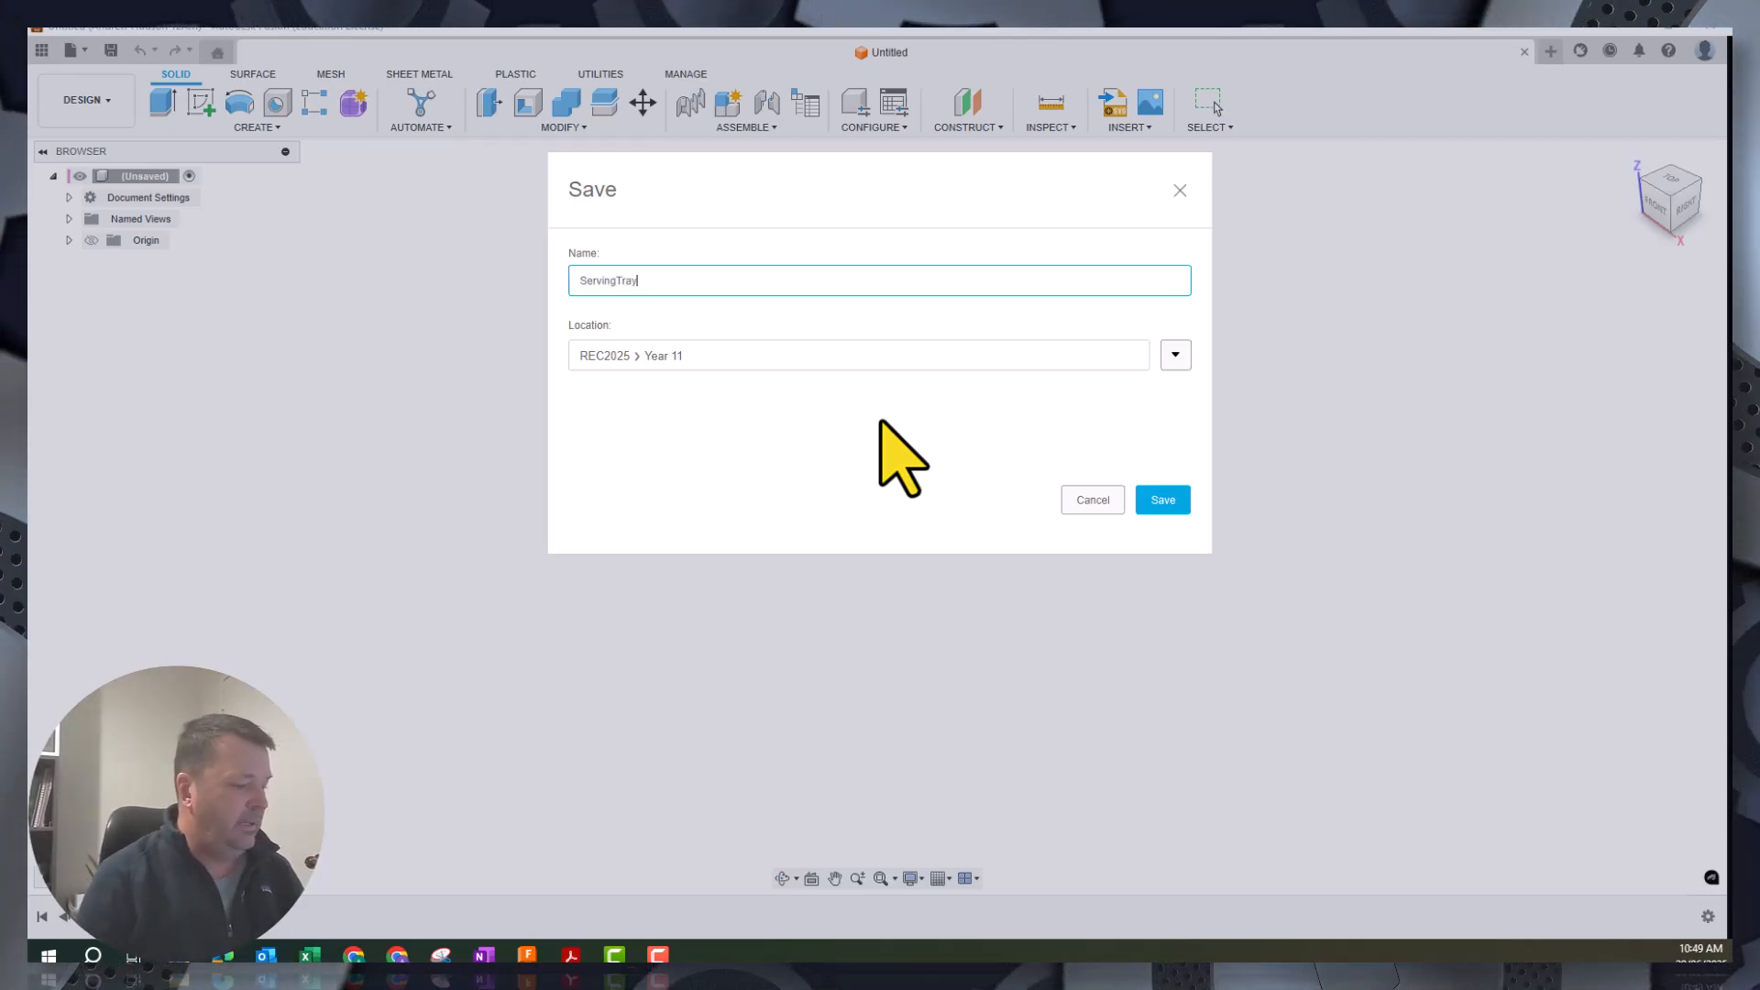
text(ServingTrayV2)
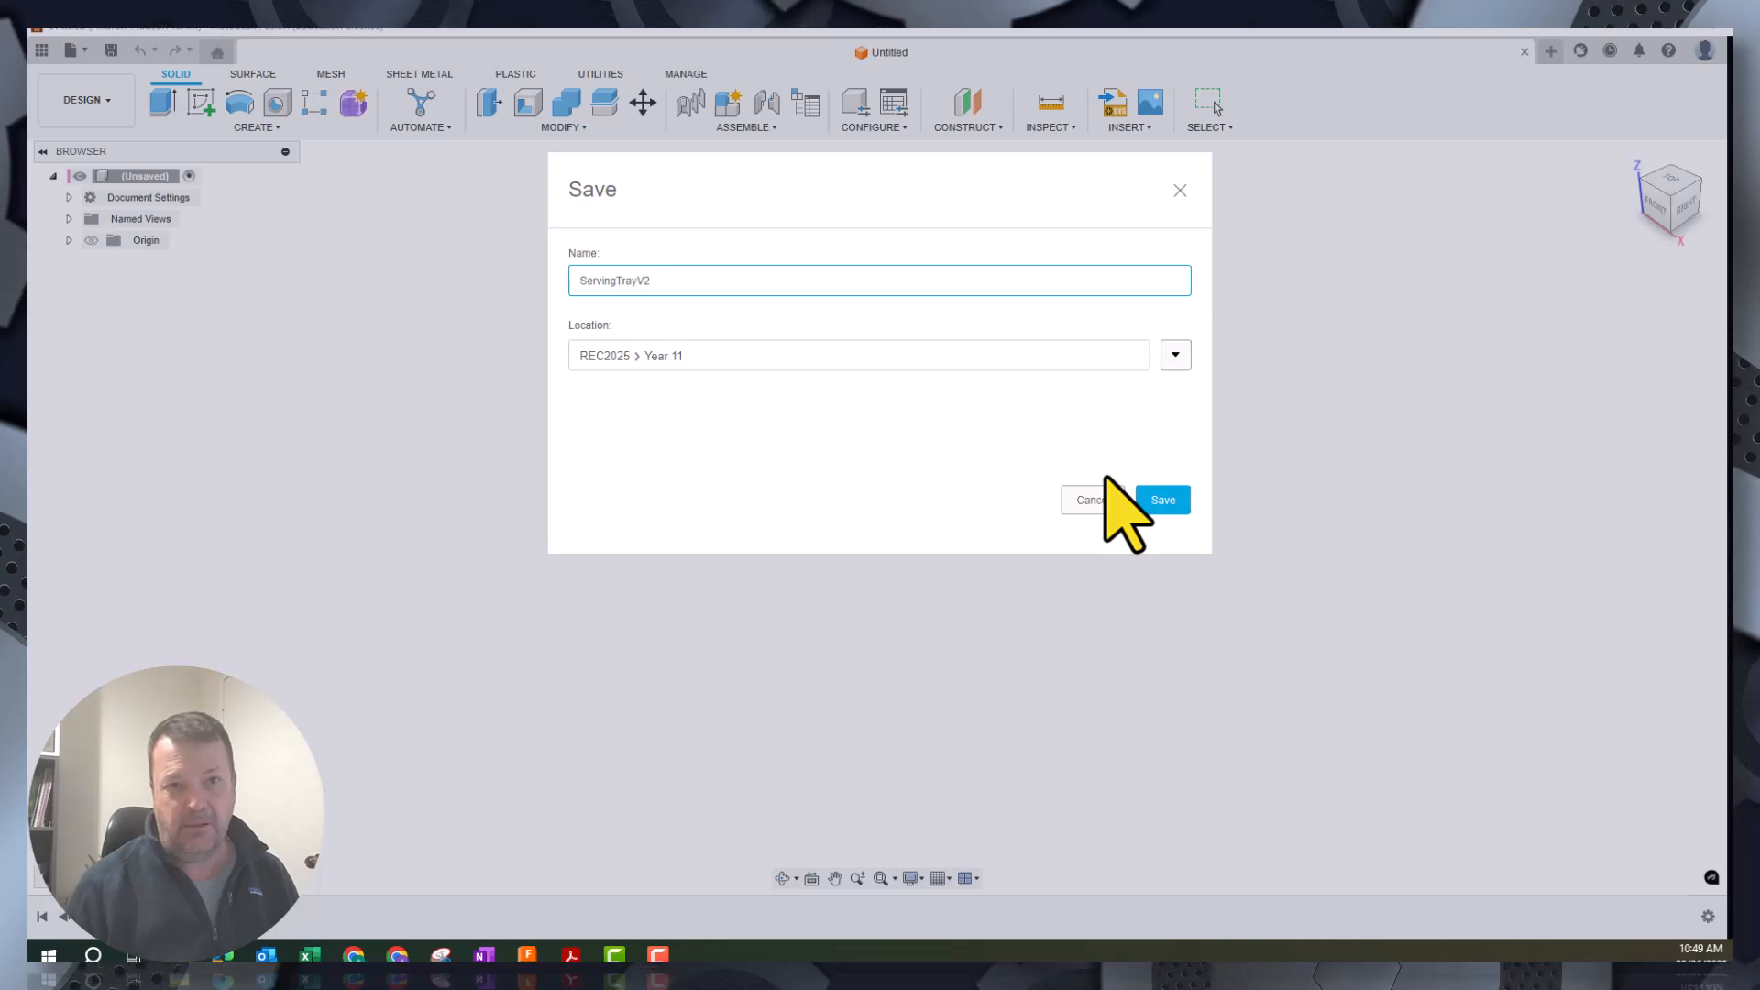
click(1163, 502)
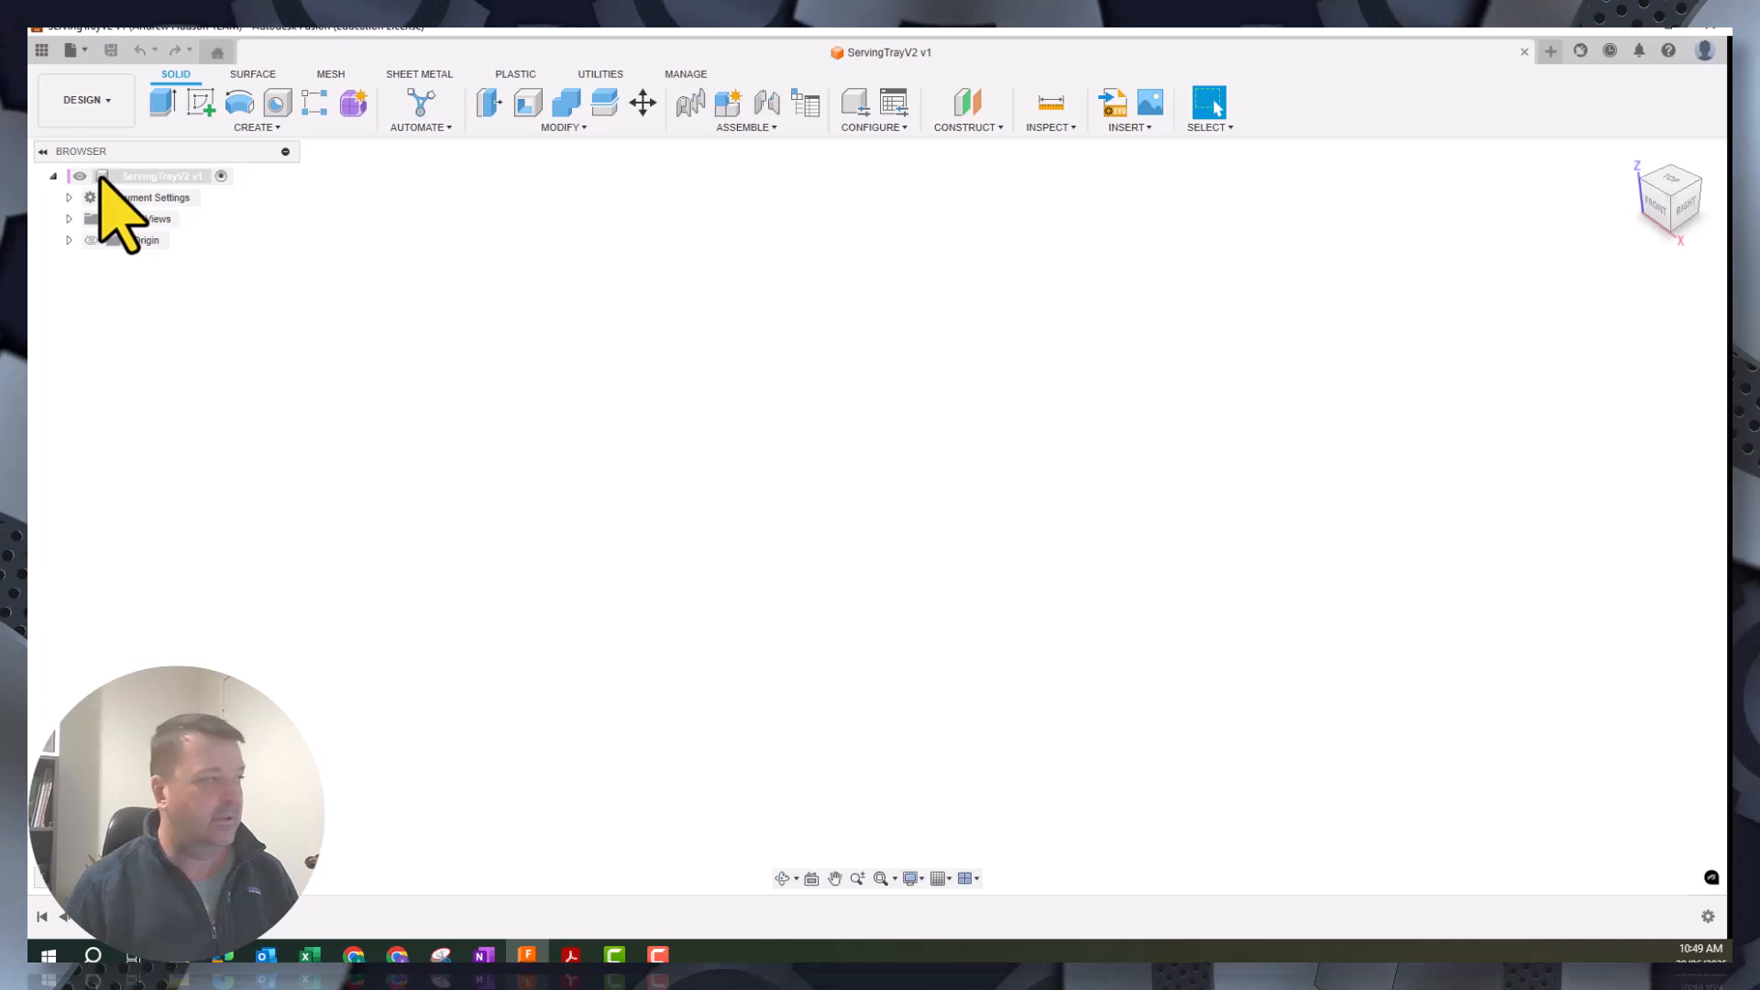
Create an activated internal component named EndofTray under the ServingTrayV2 root component
click(261, 127)
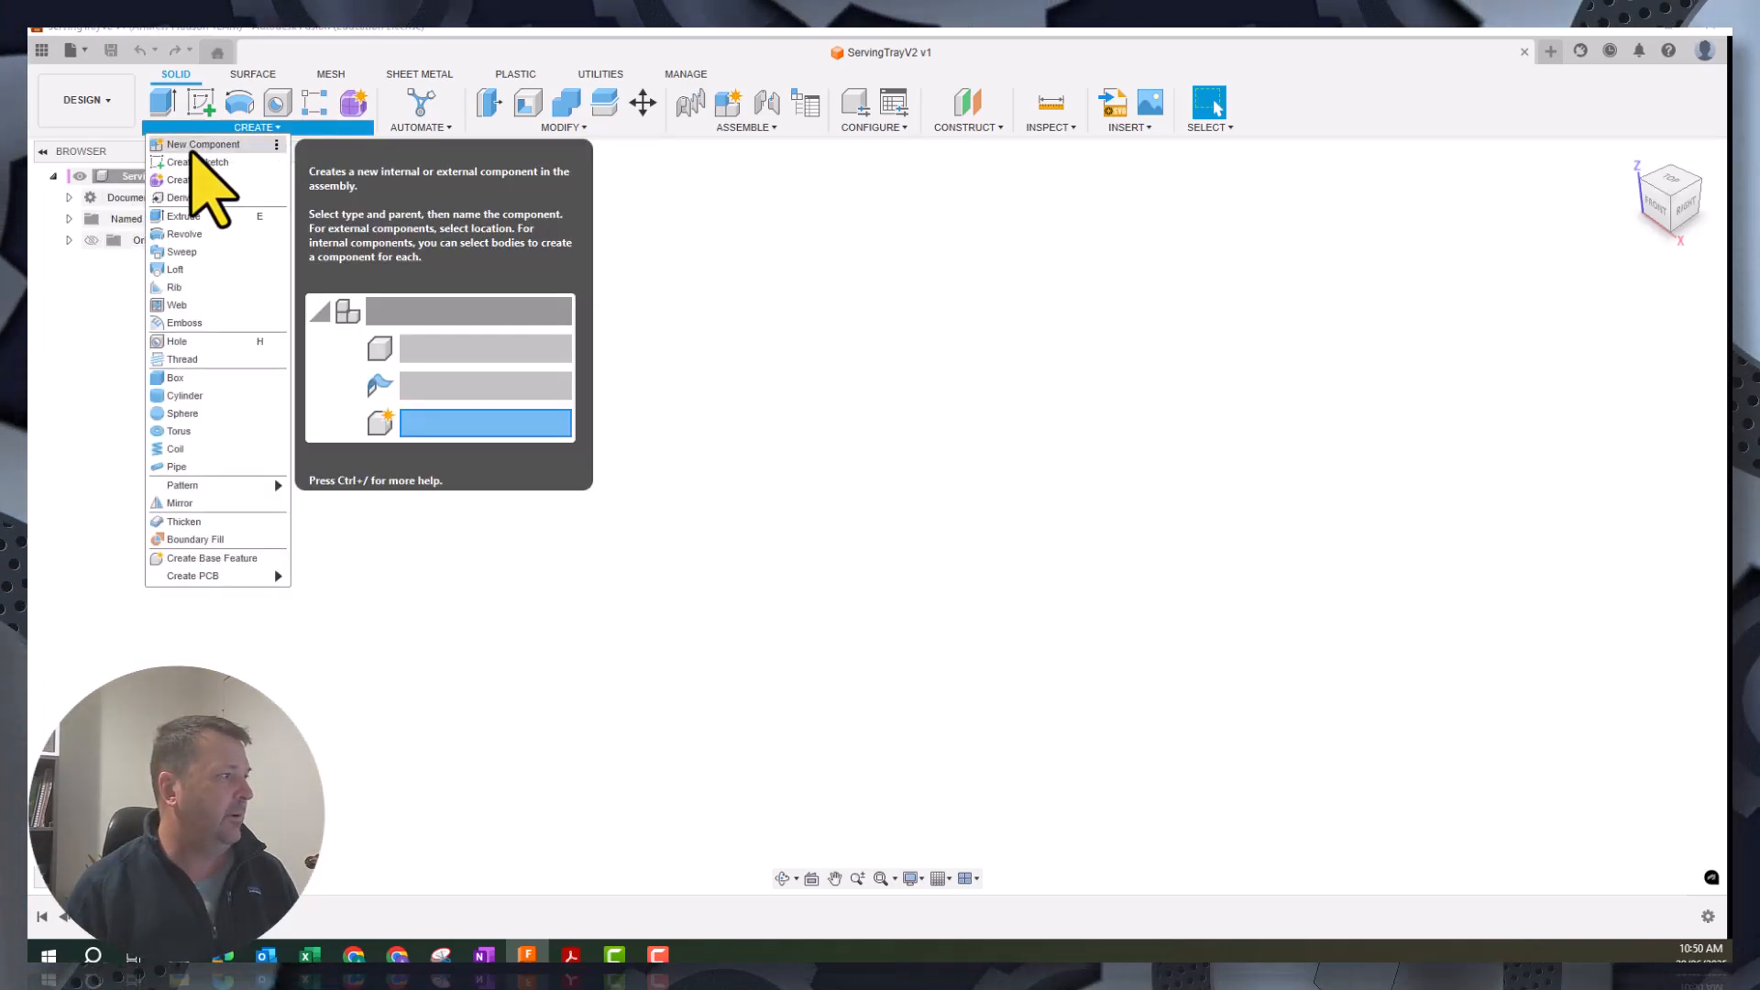
click(192, 147)
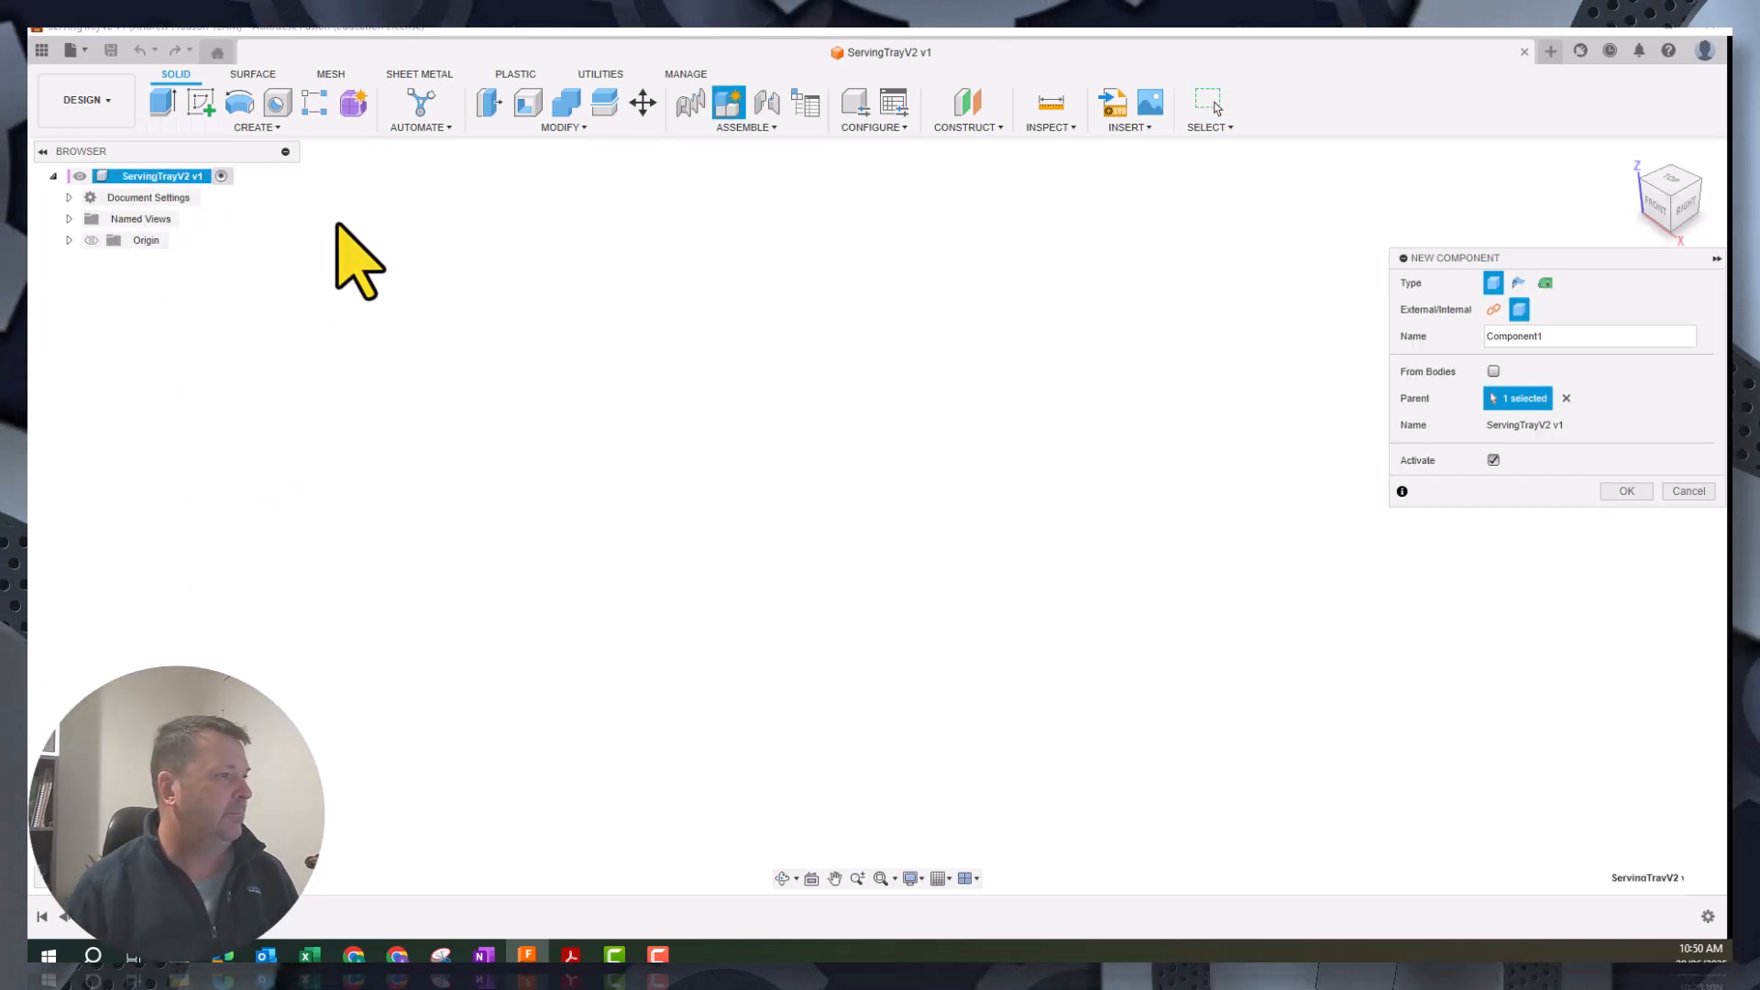
click(1583, 346)
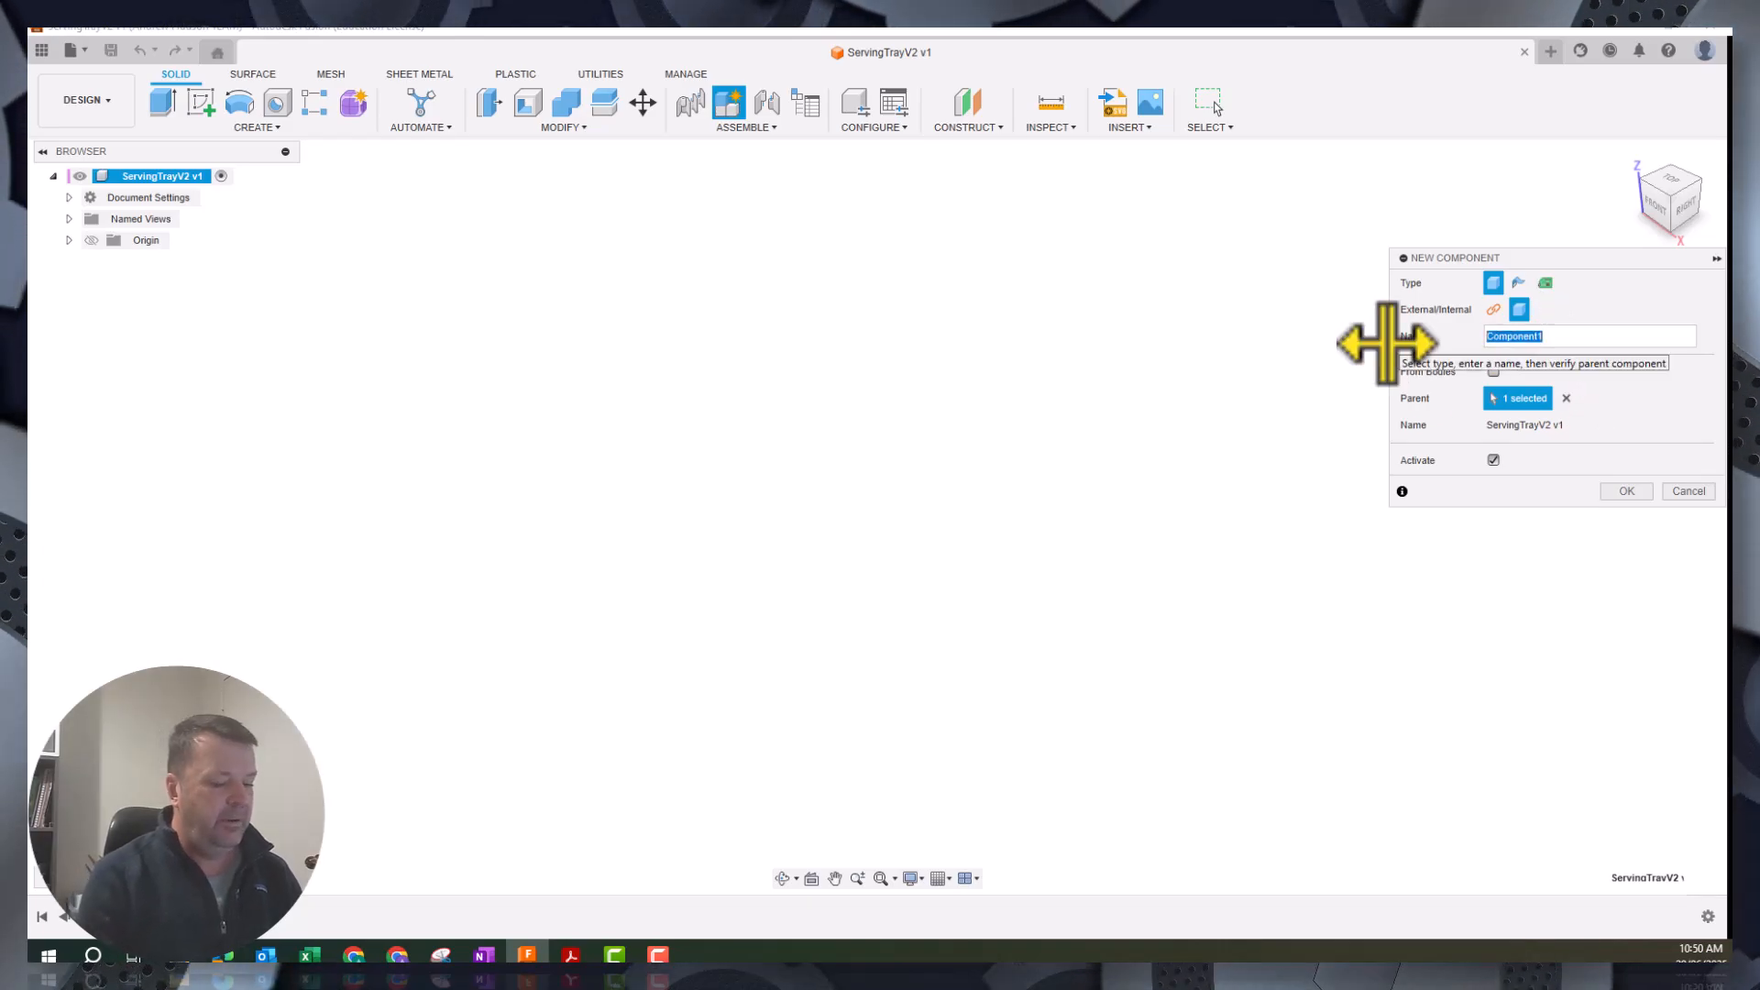
text(EndofTray)
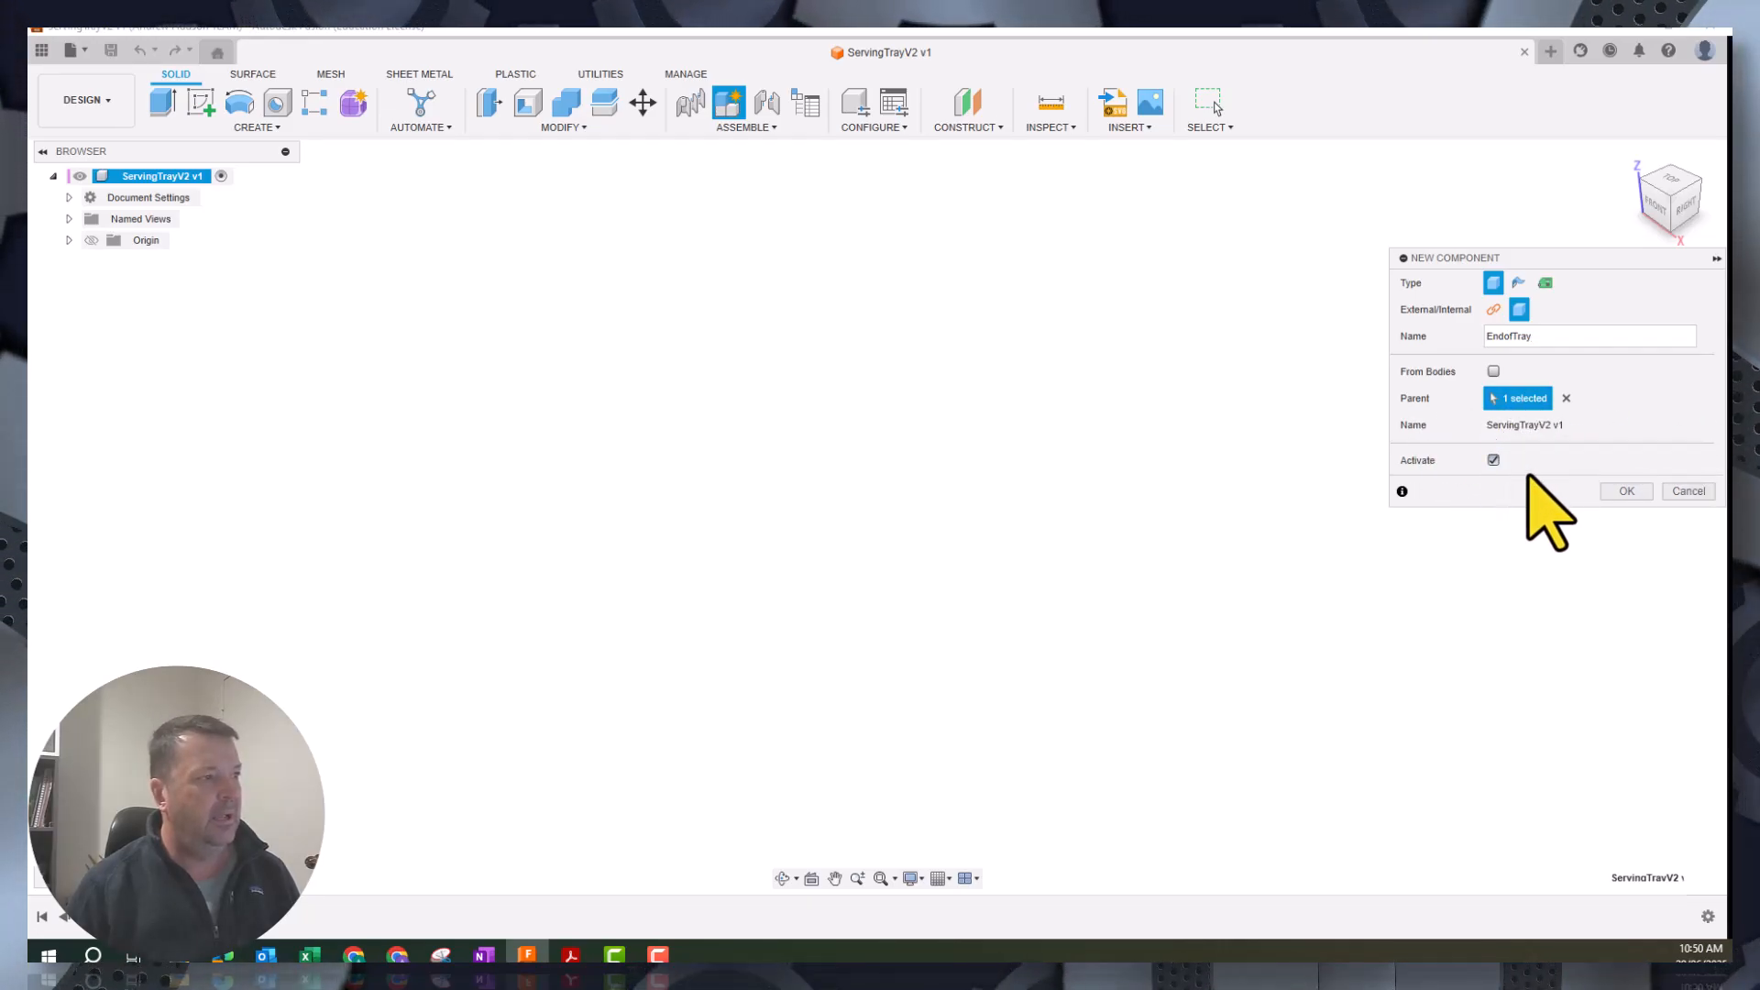
click(1630, 492)
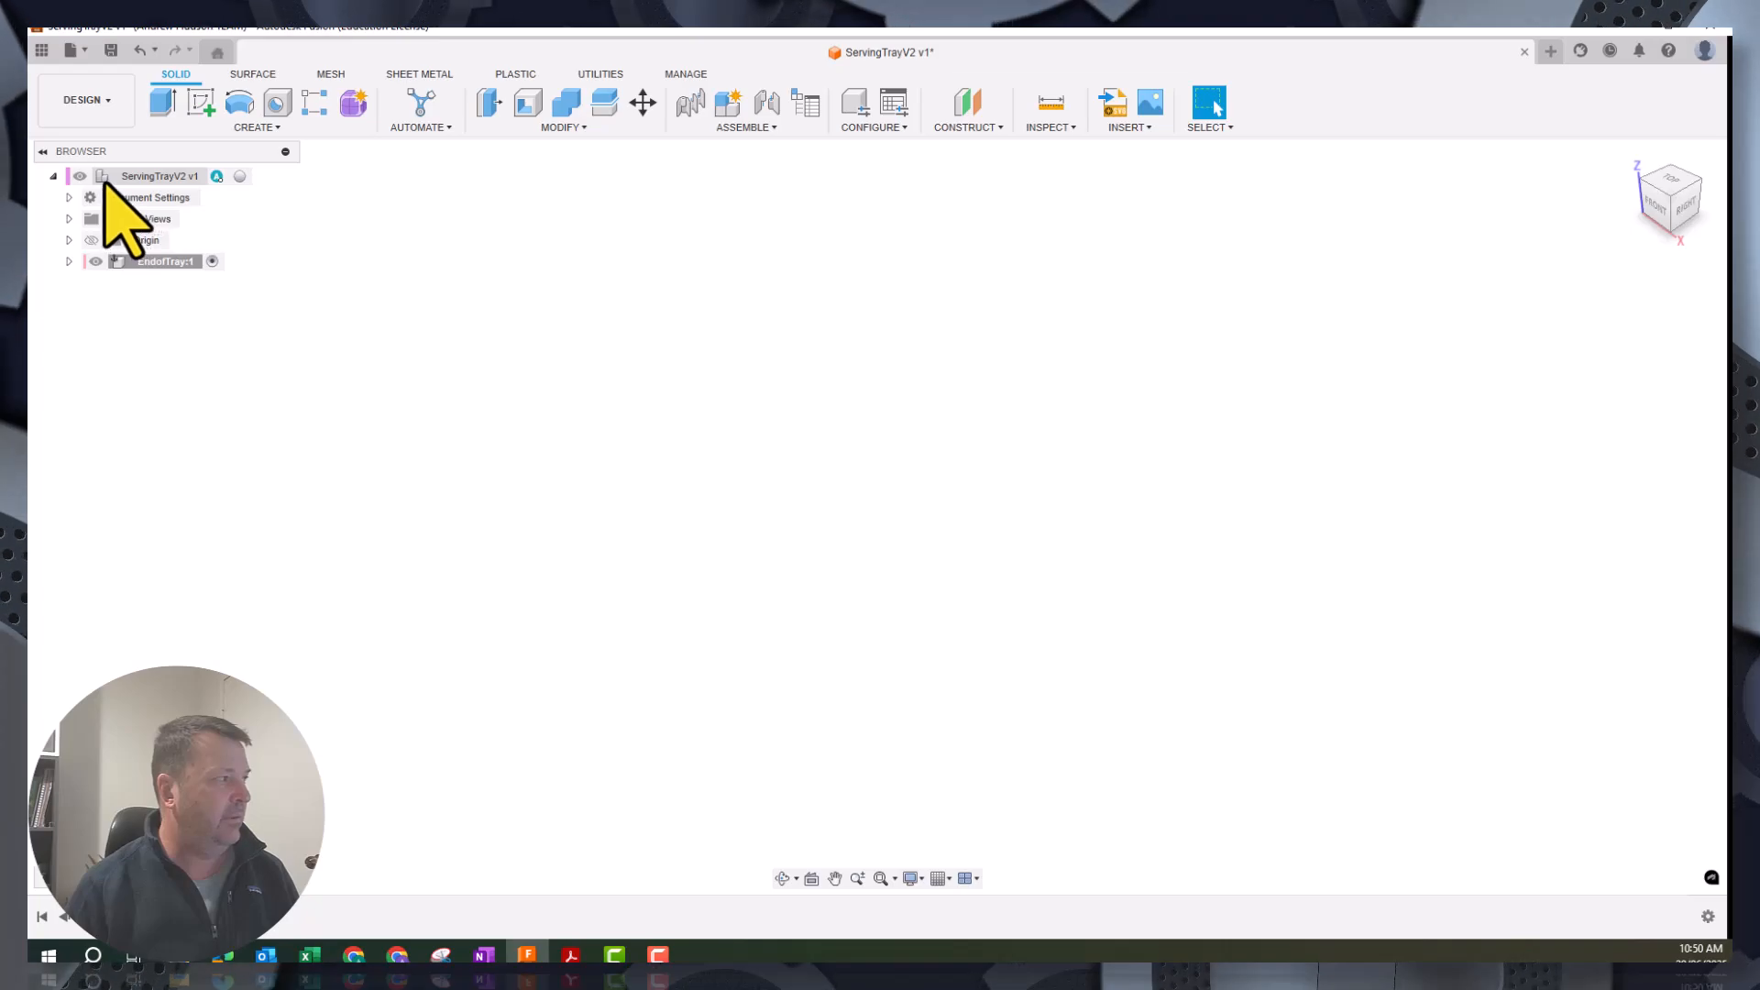
click(170, 262)
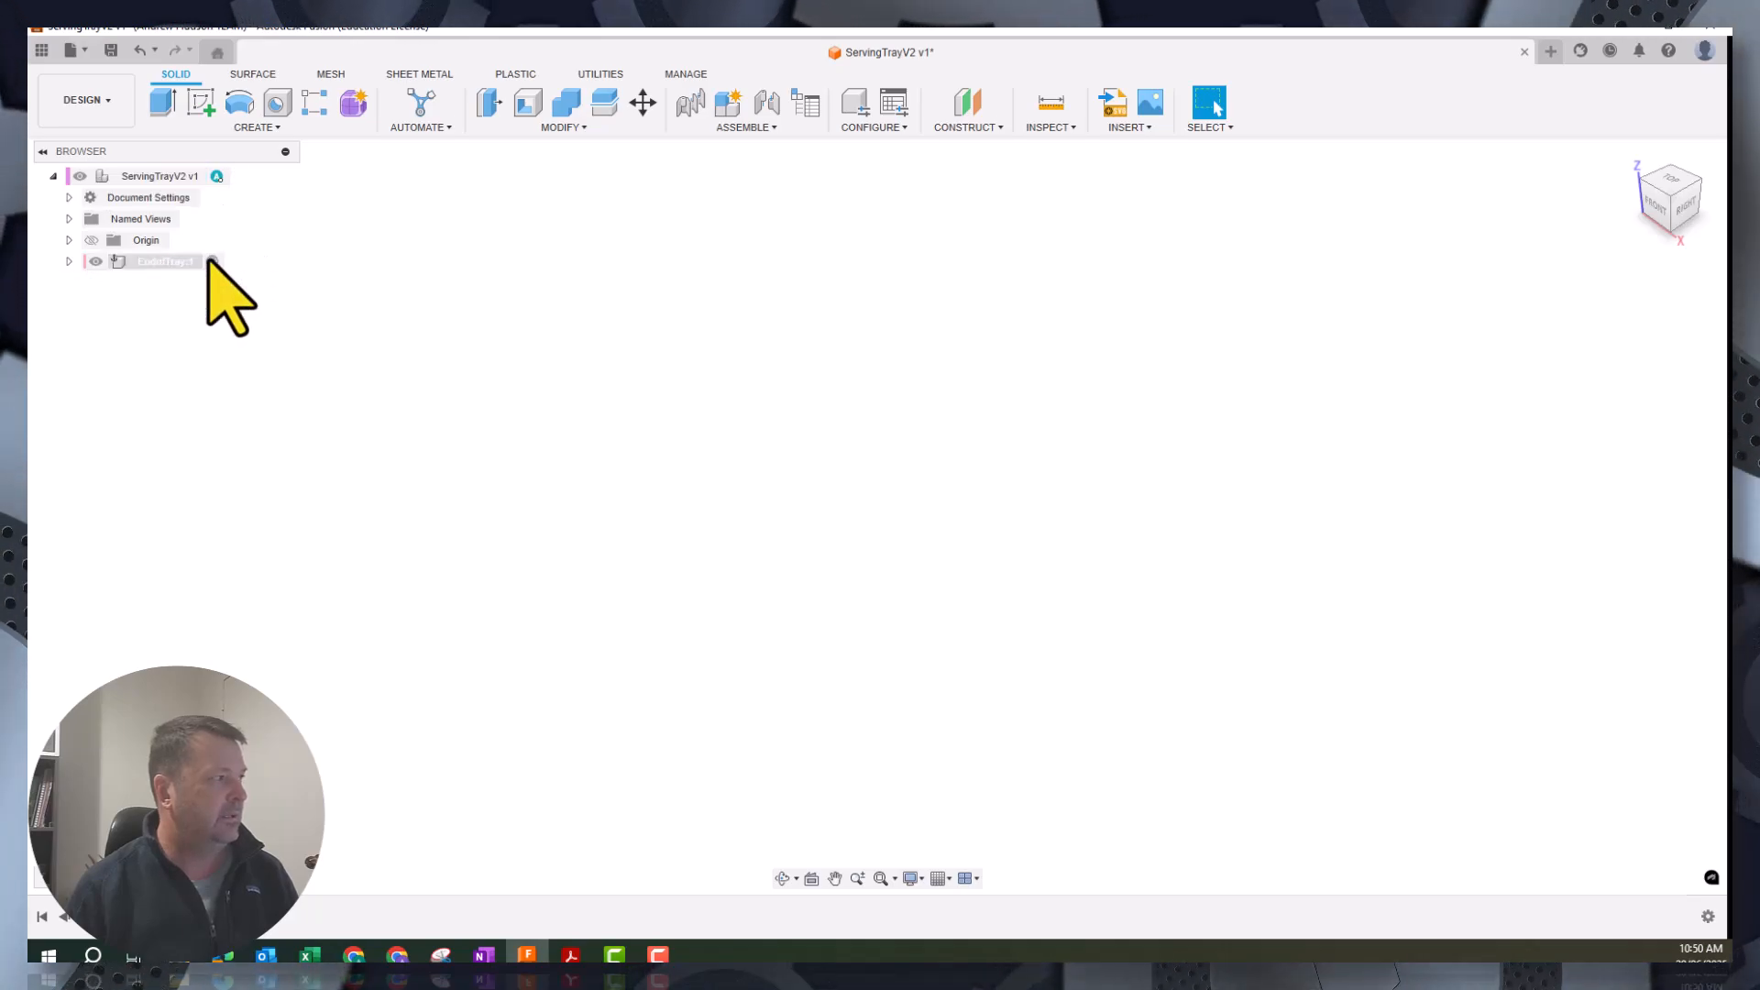
click(188, 263)
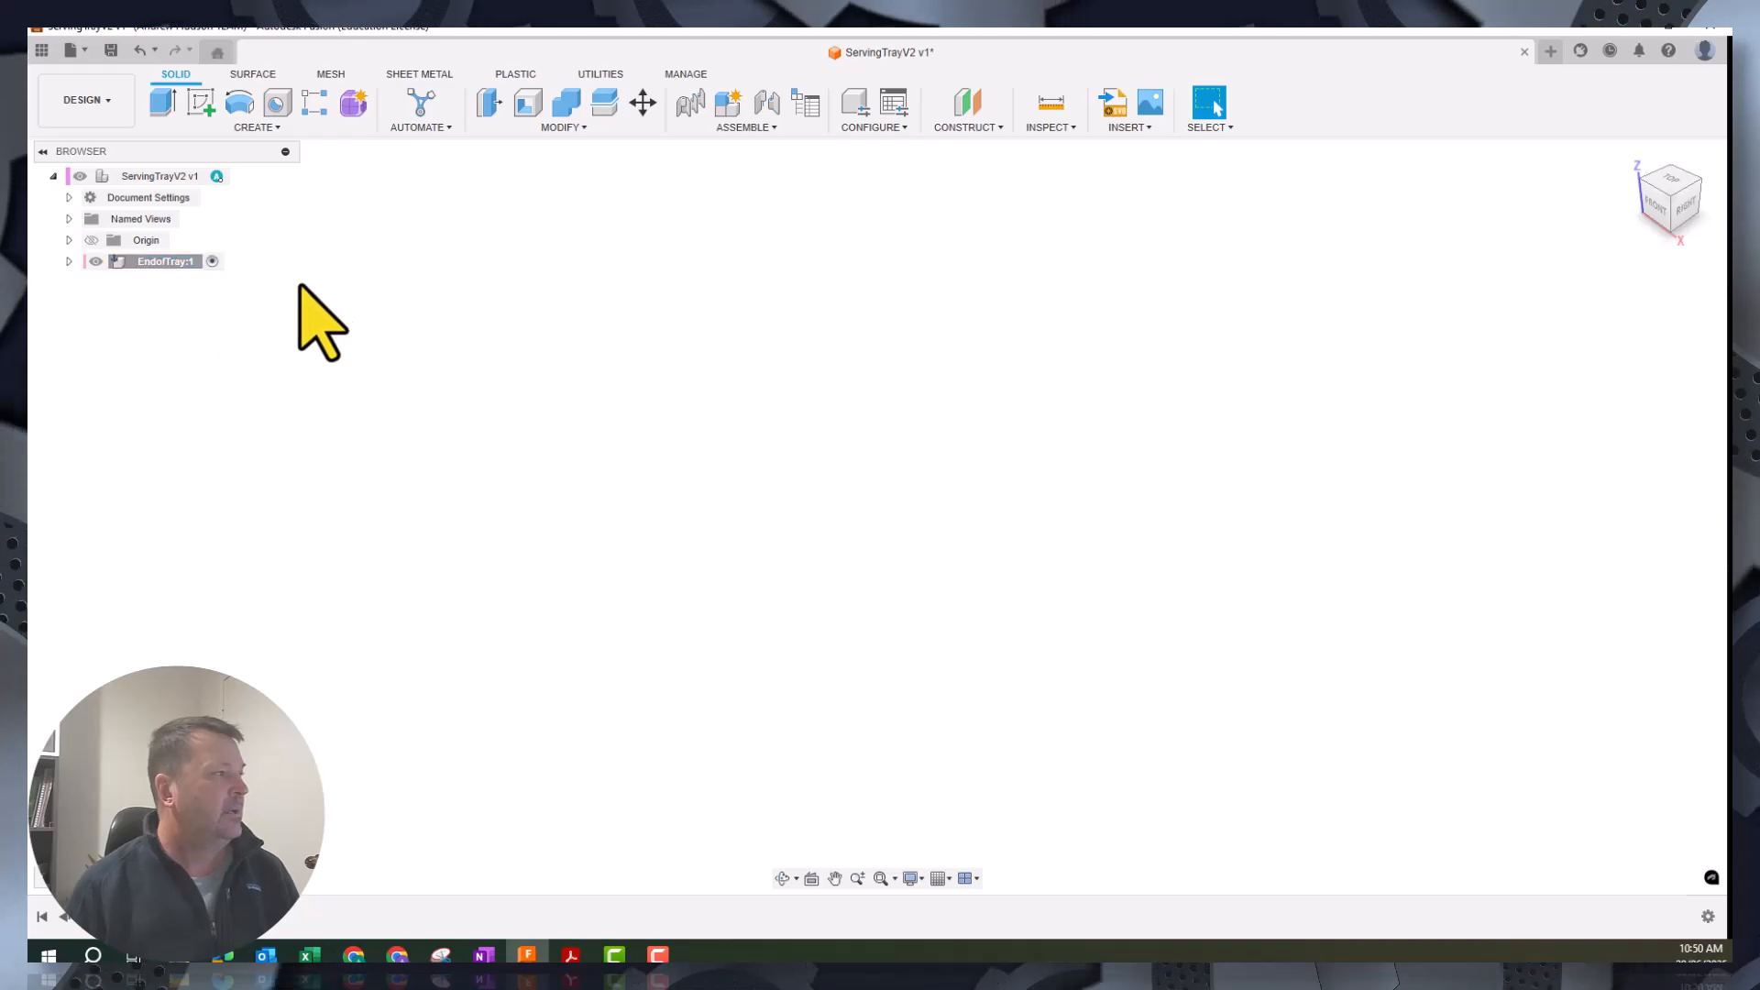
Start a sketch on the front plane and draw a two-point rectangle 350 mm wide and 70 mm high, with its base on the horizontal axis
click(201, 102)
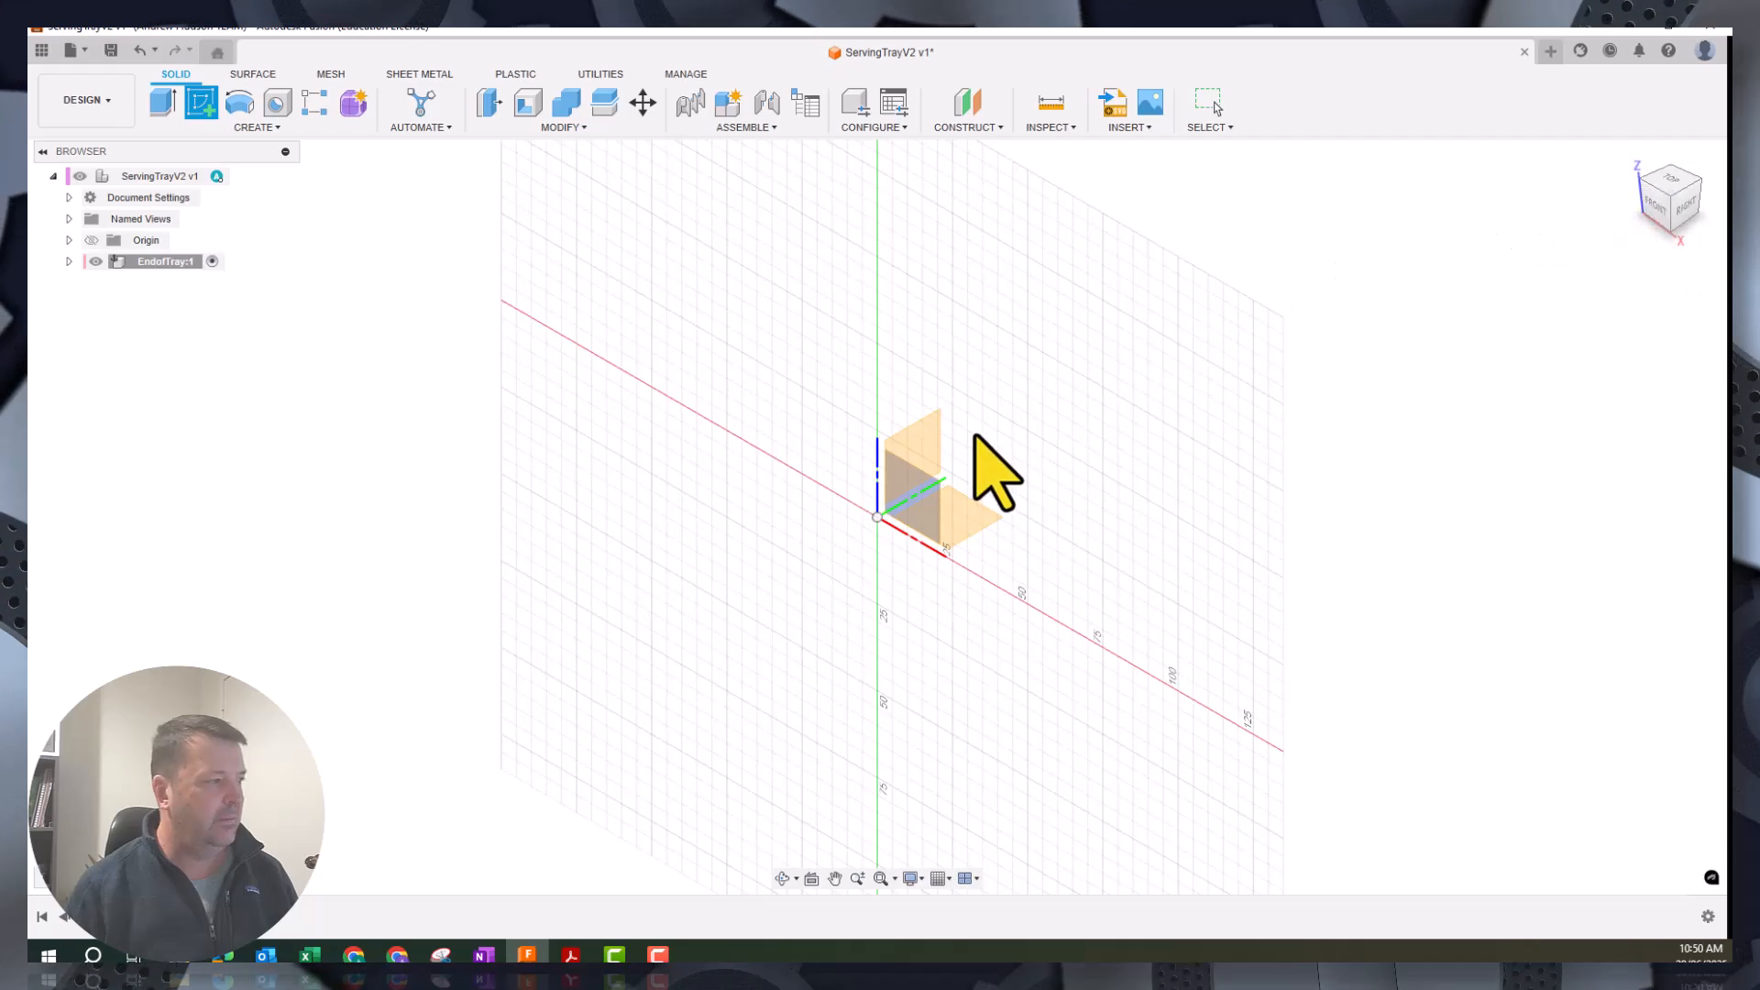
click(929, 496)
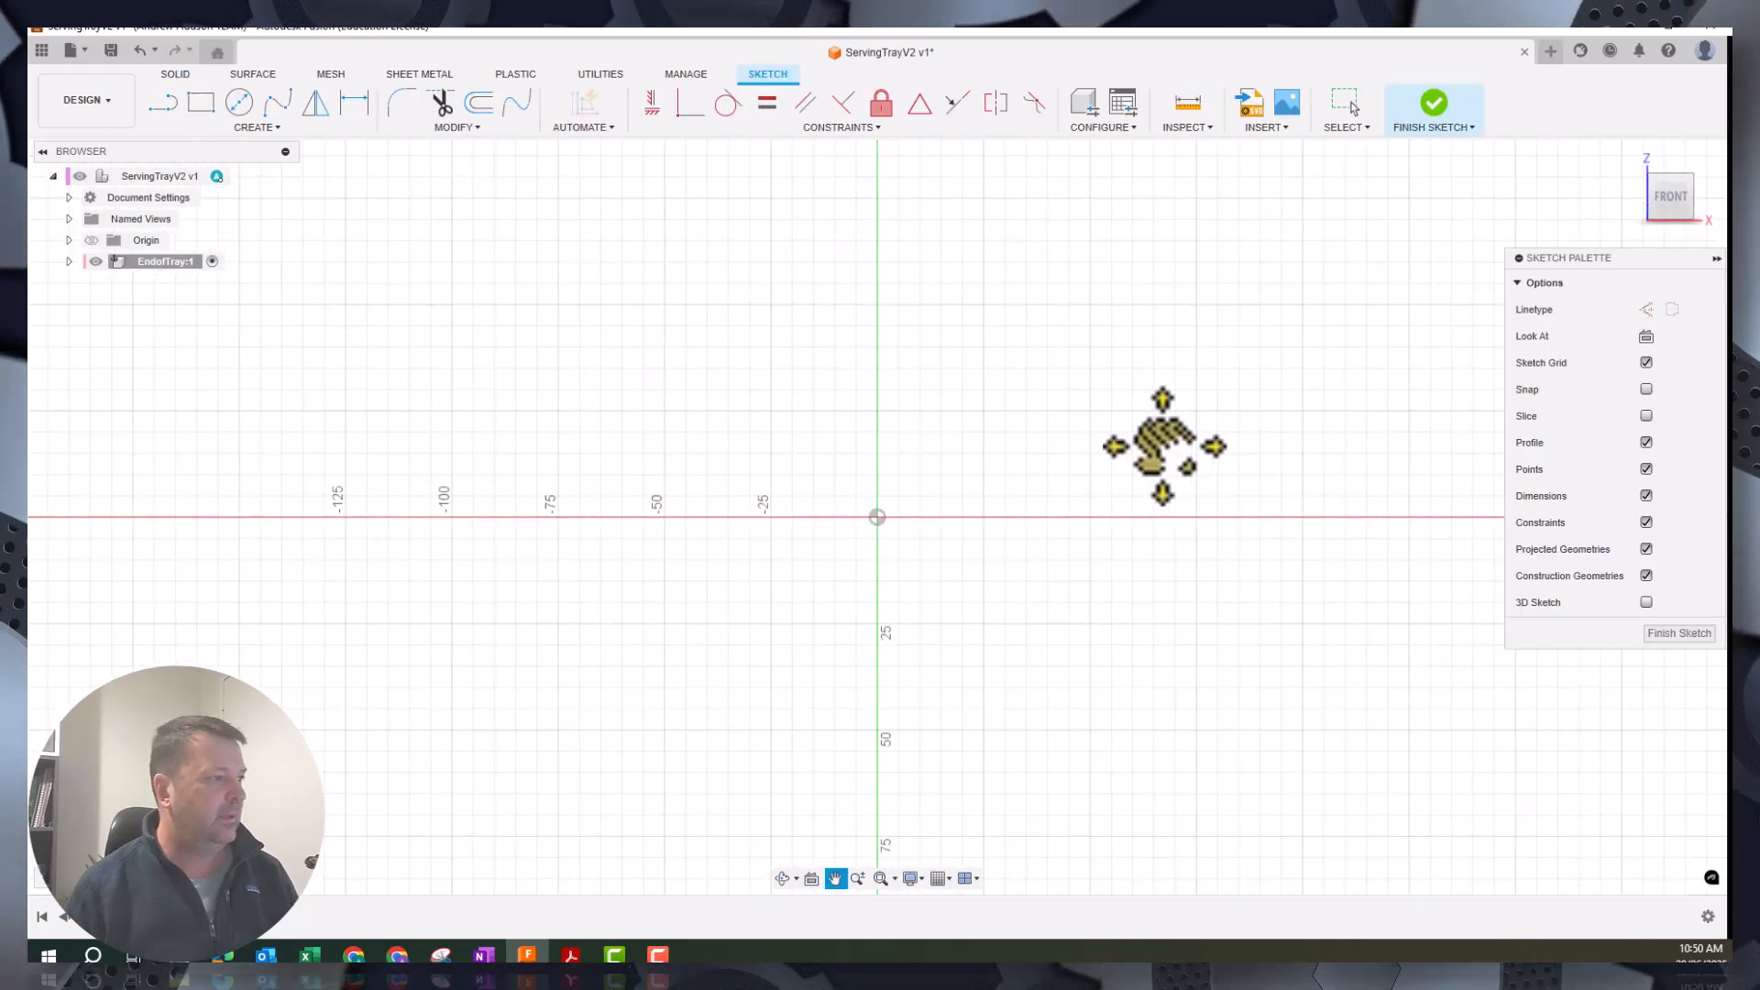
mouse_move(1160, 442)
middle_down()
mouse_move(984, 472)
mouse_move(1088, 507)
middle_up()
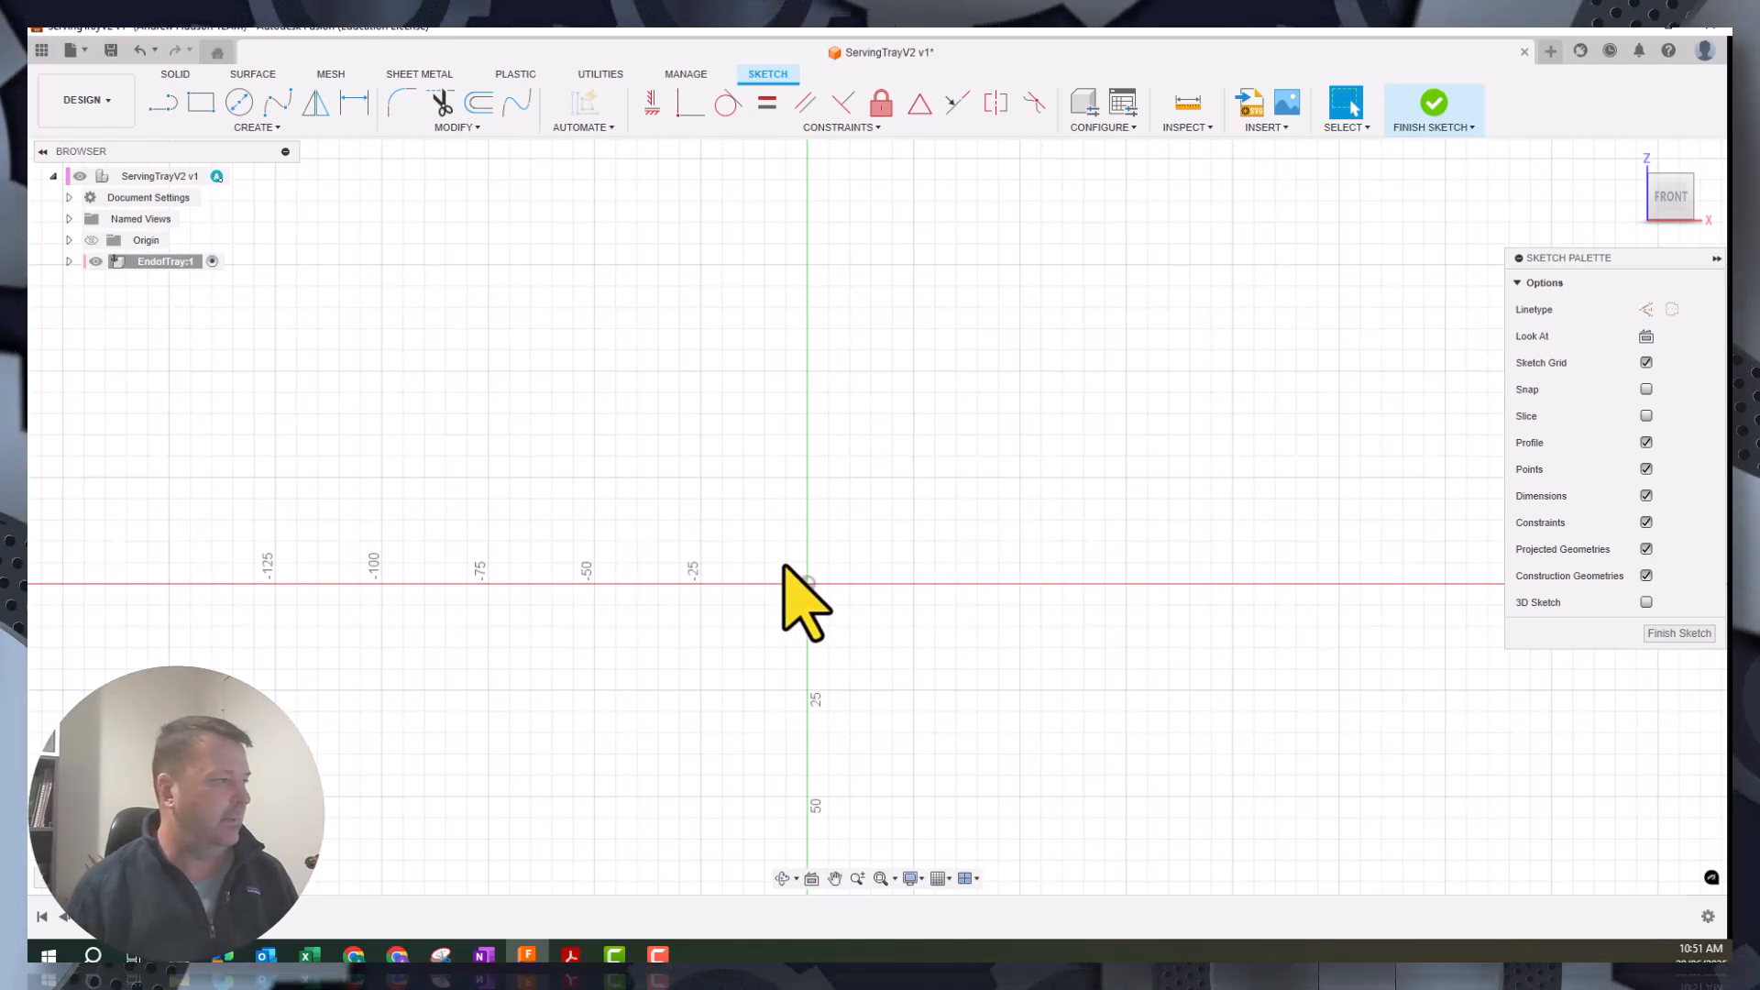
click(200, 104)
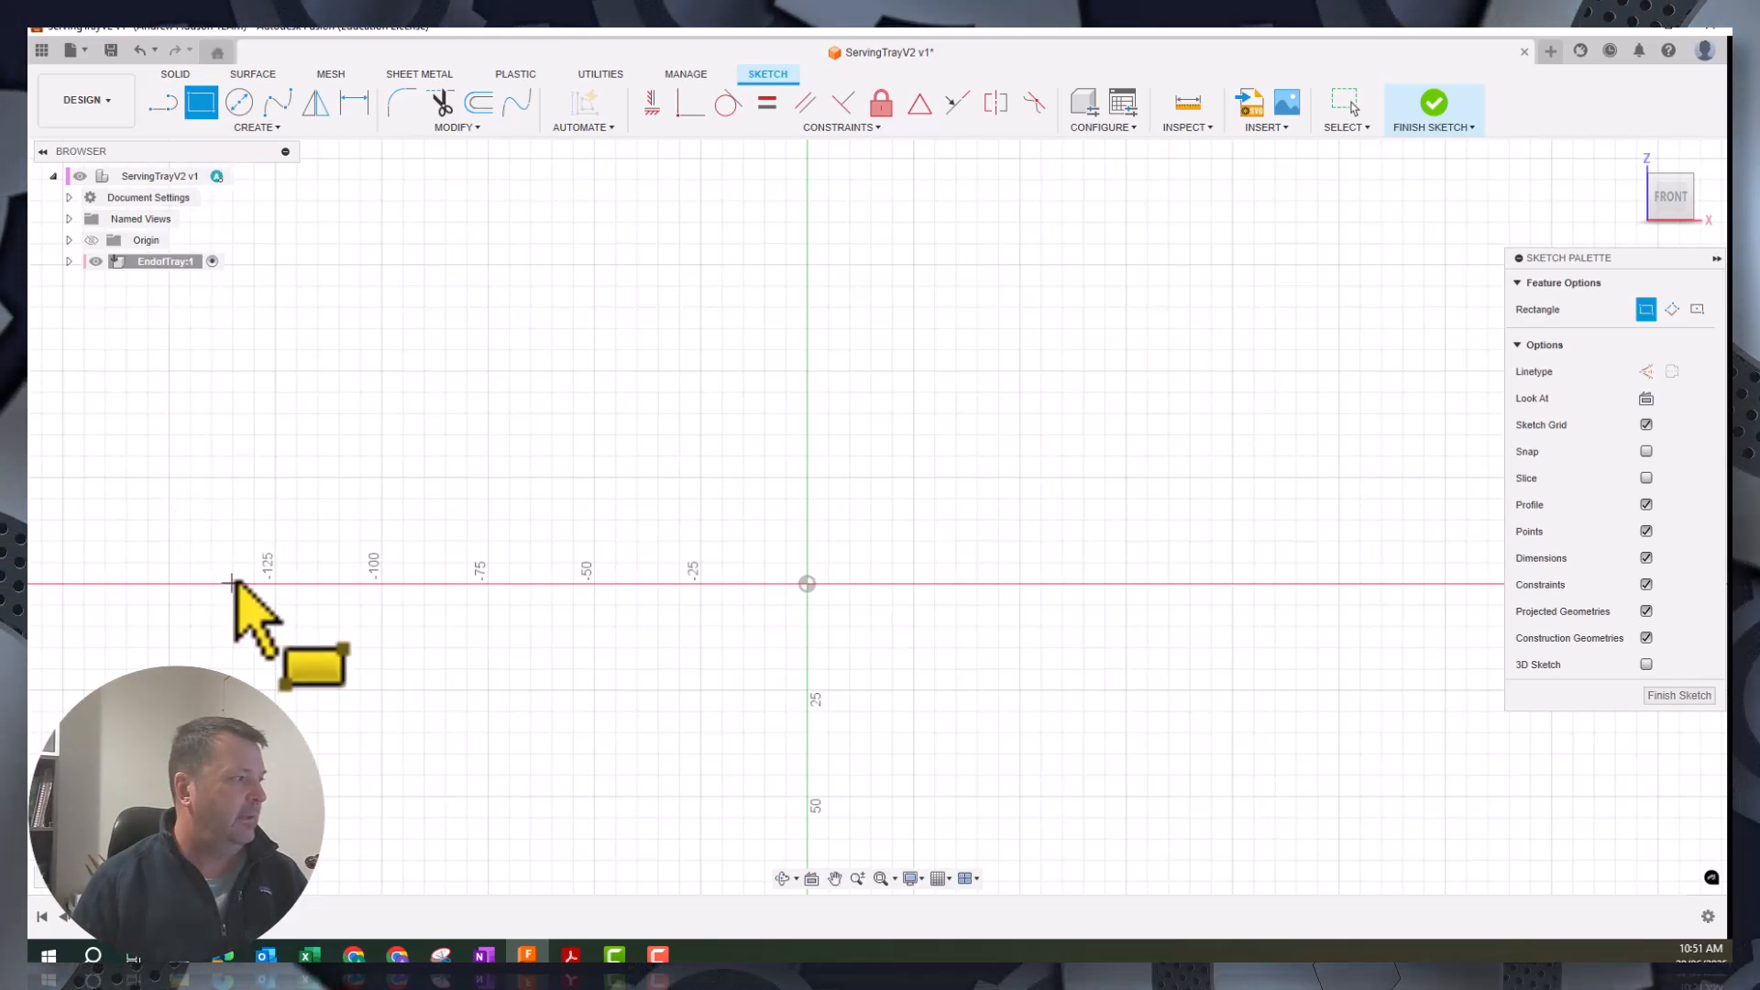
click(231, 582)
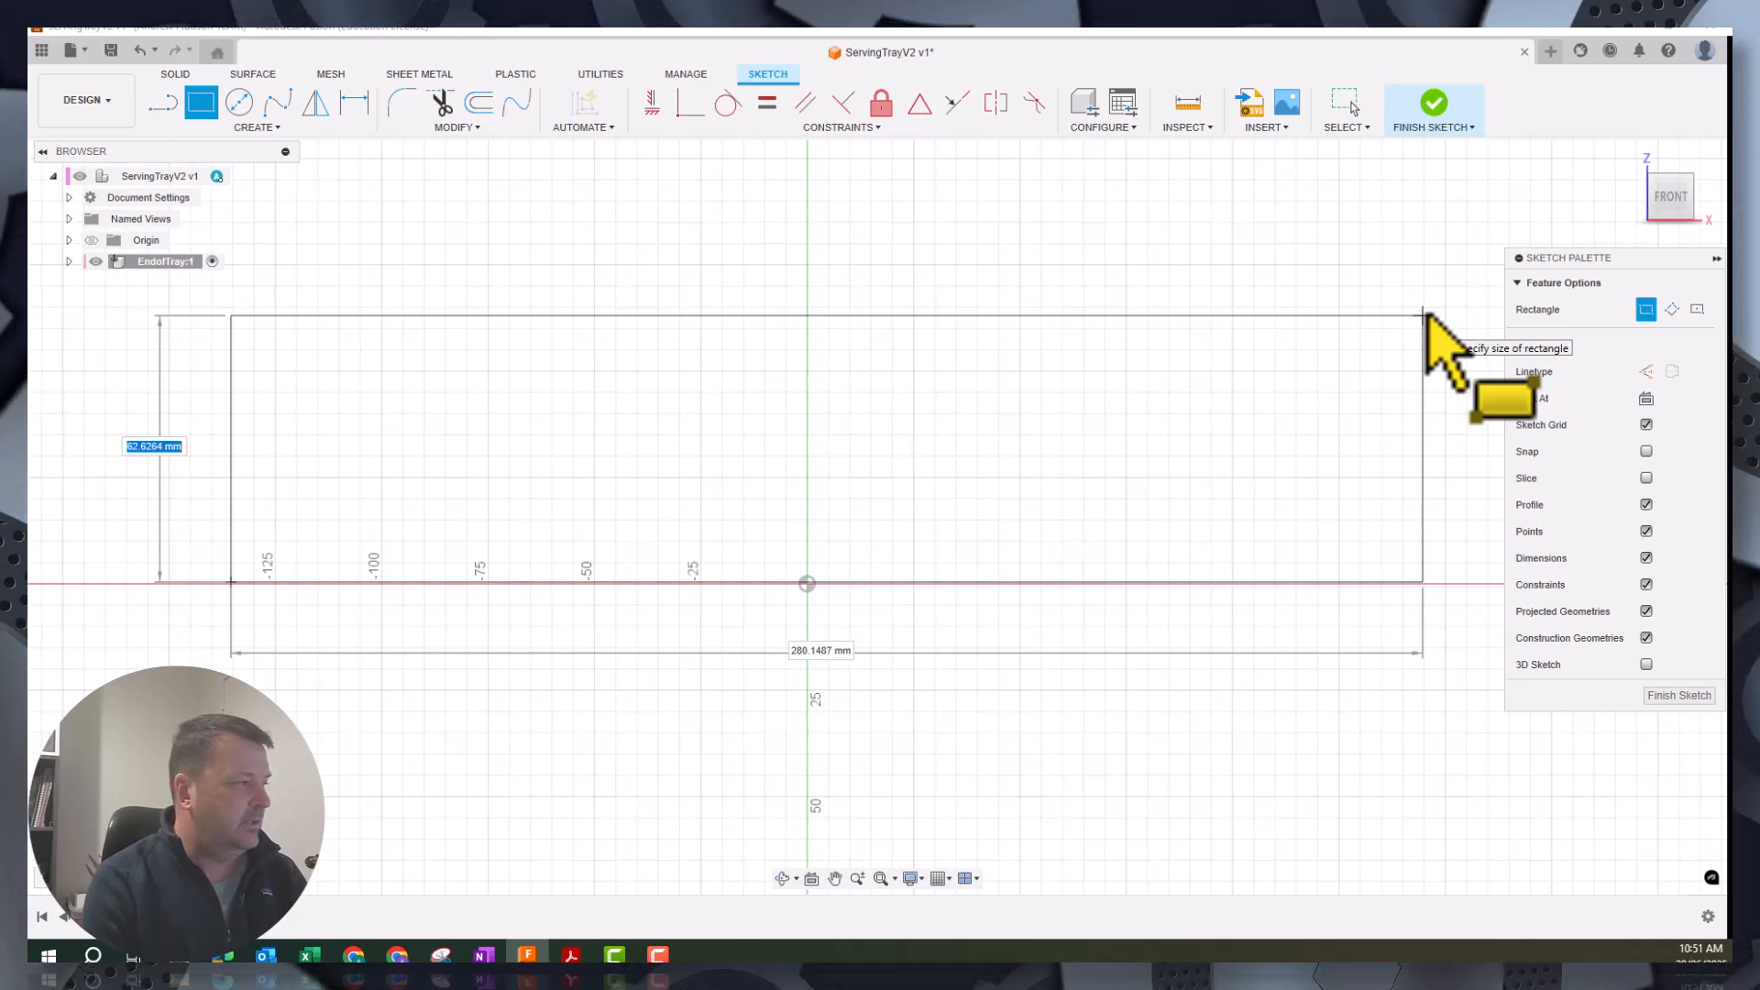
key(Tab)
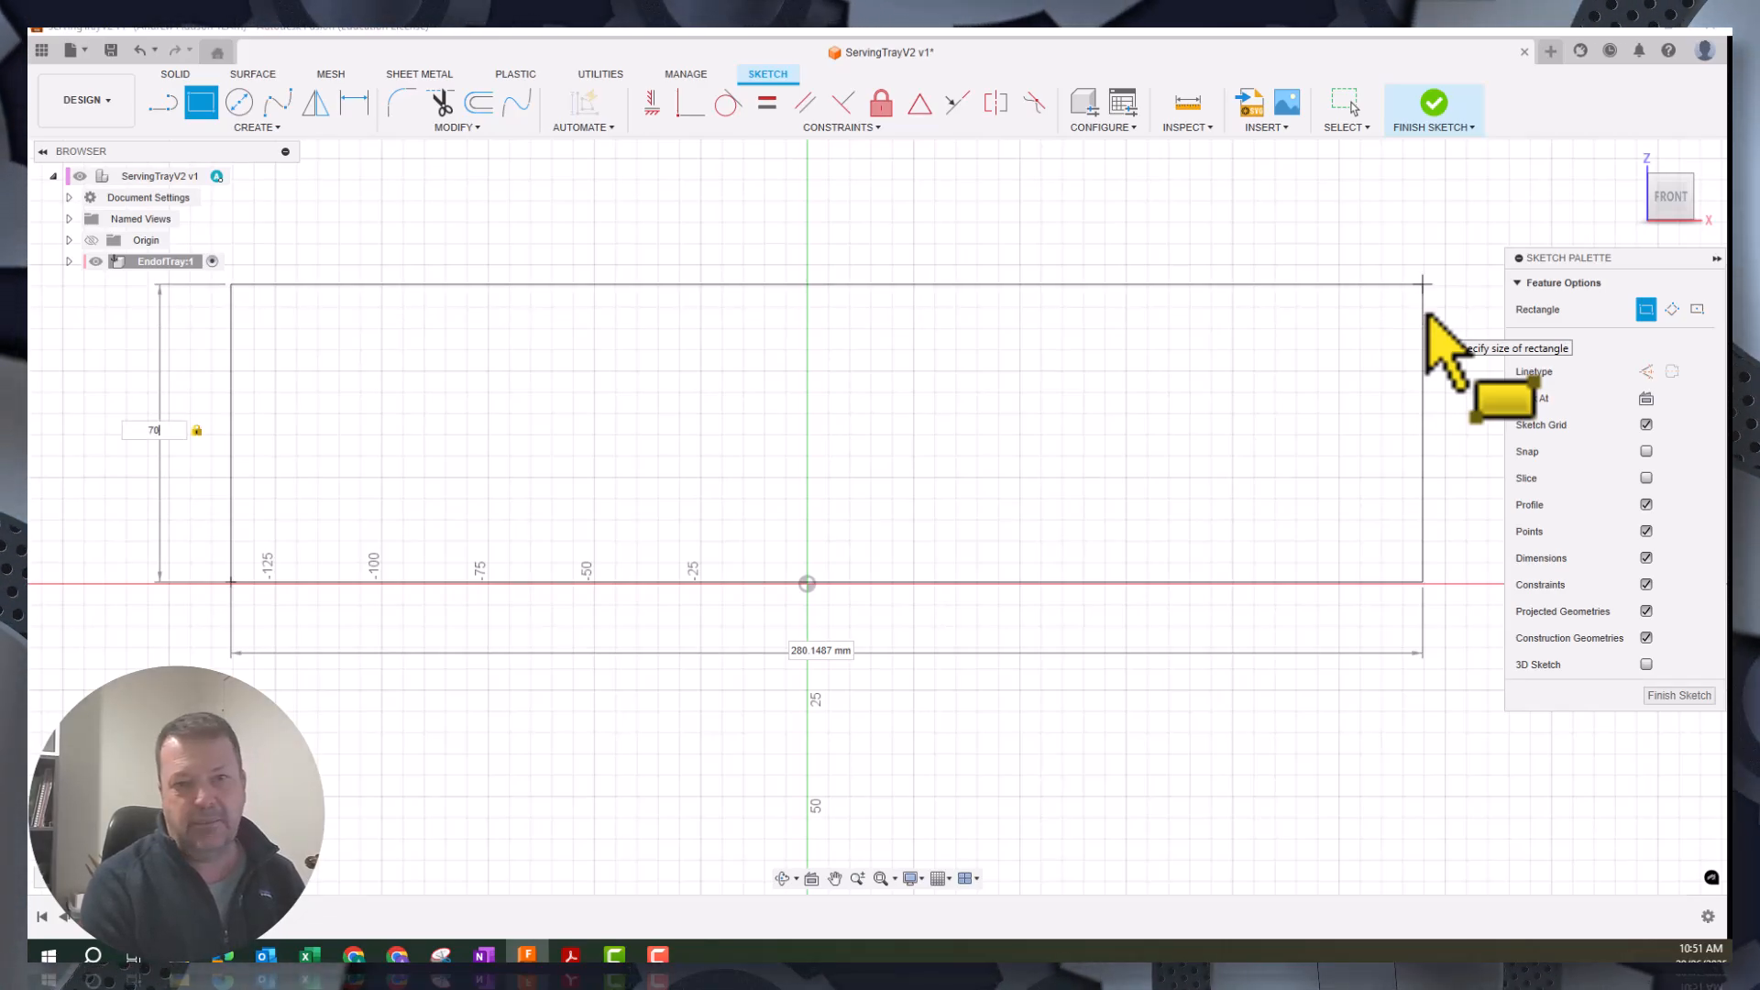
key(Tab)
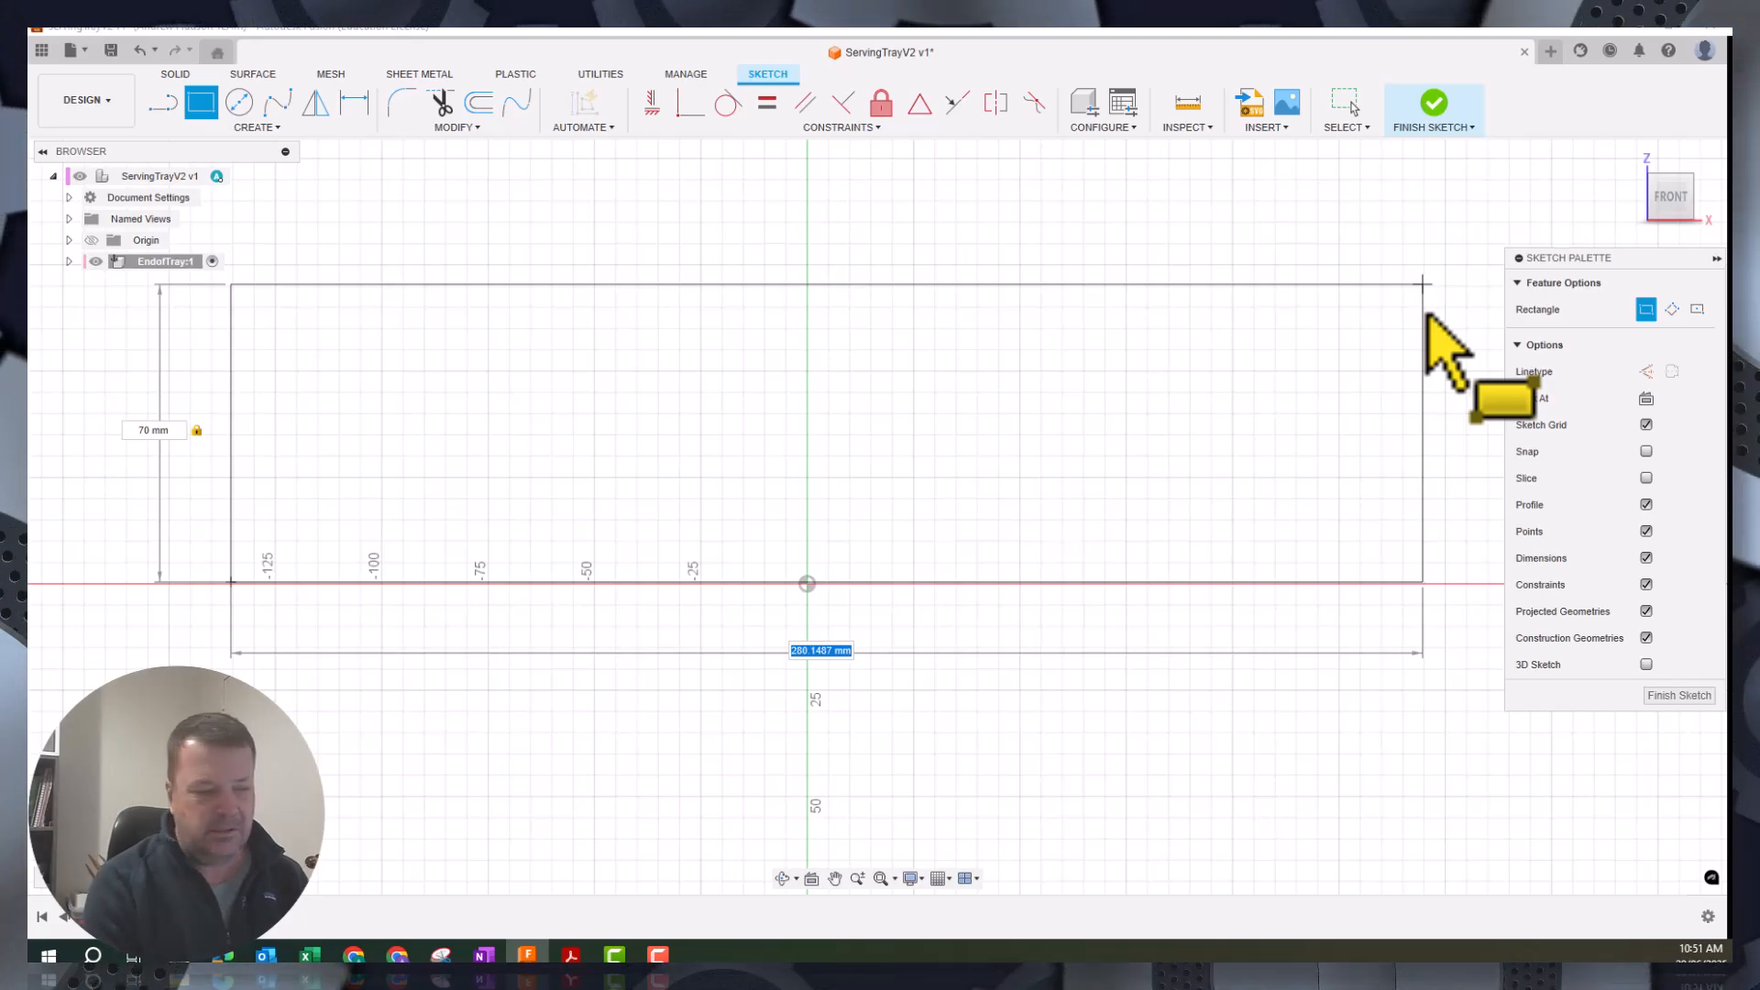
text(35)
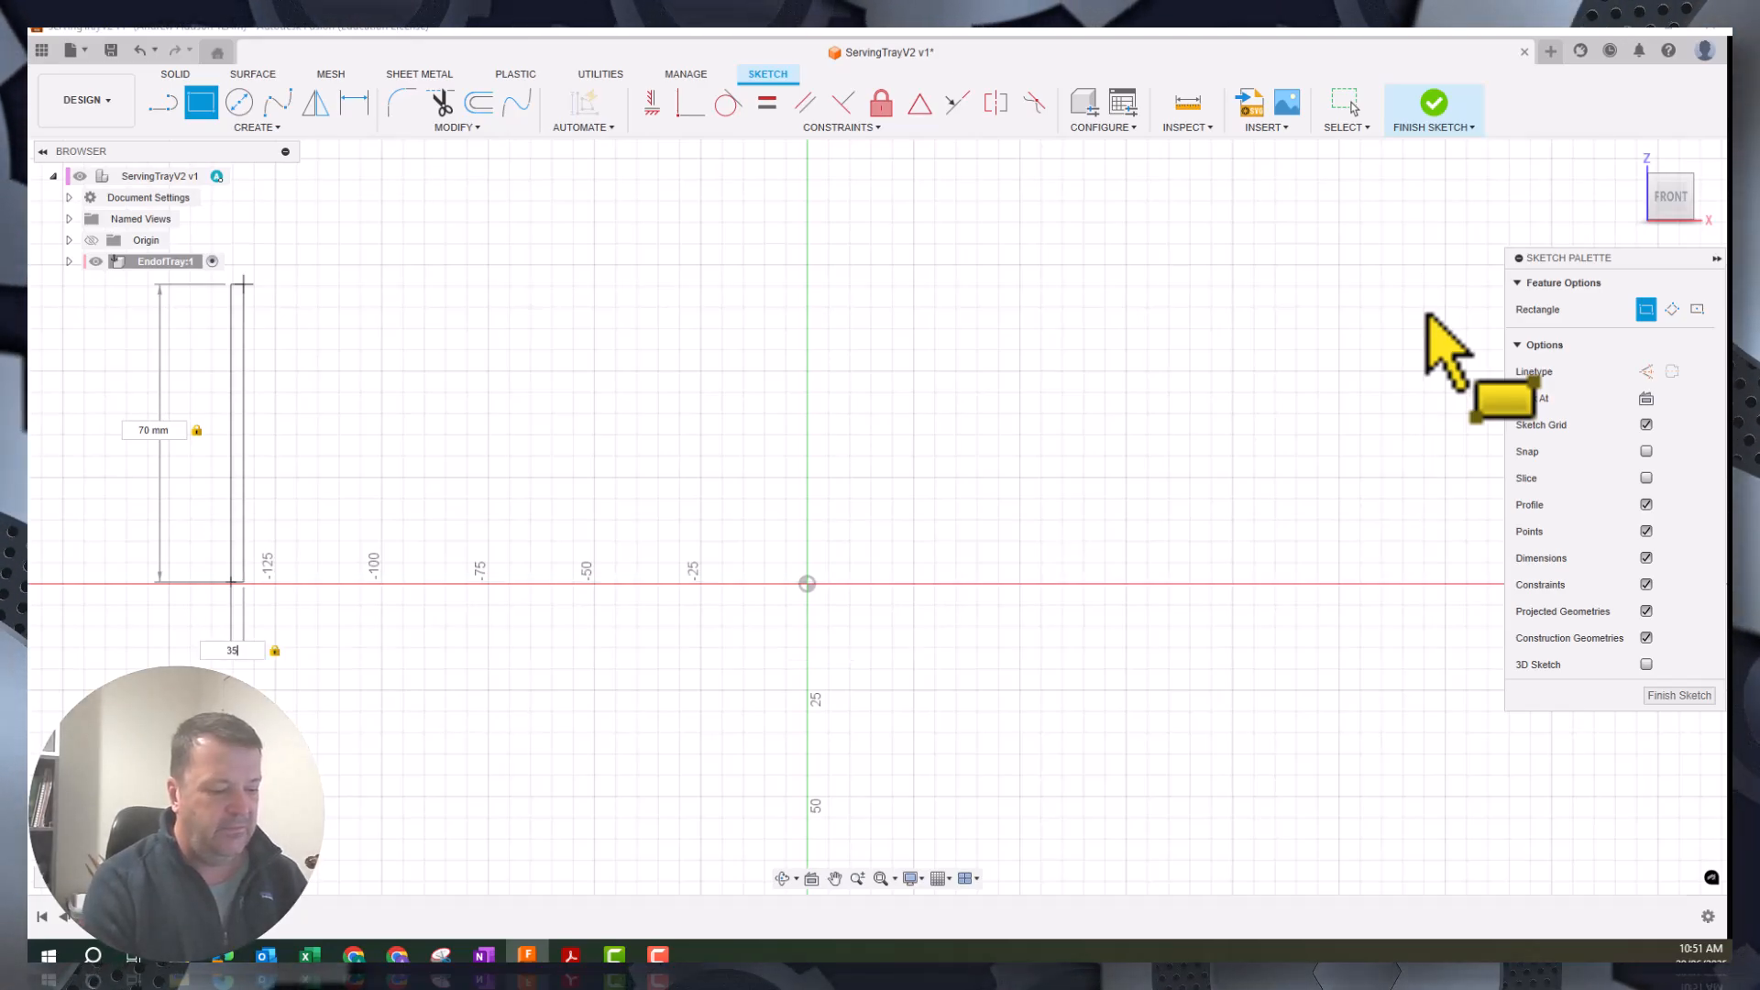
text(0)
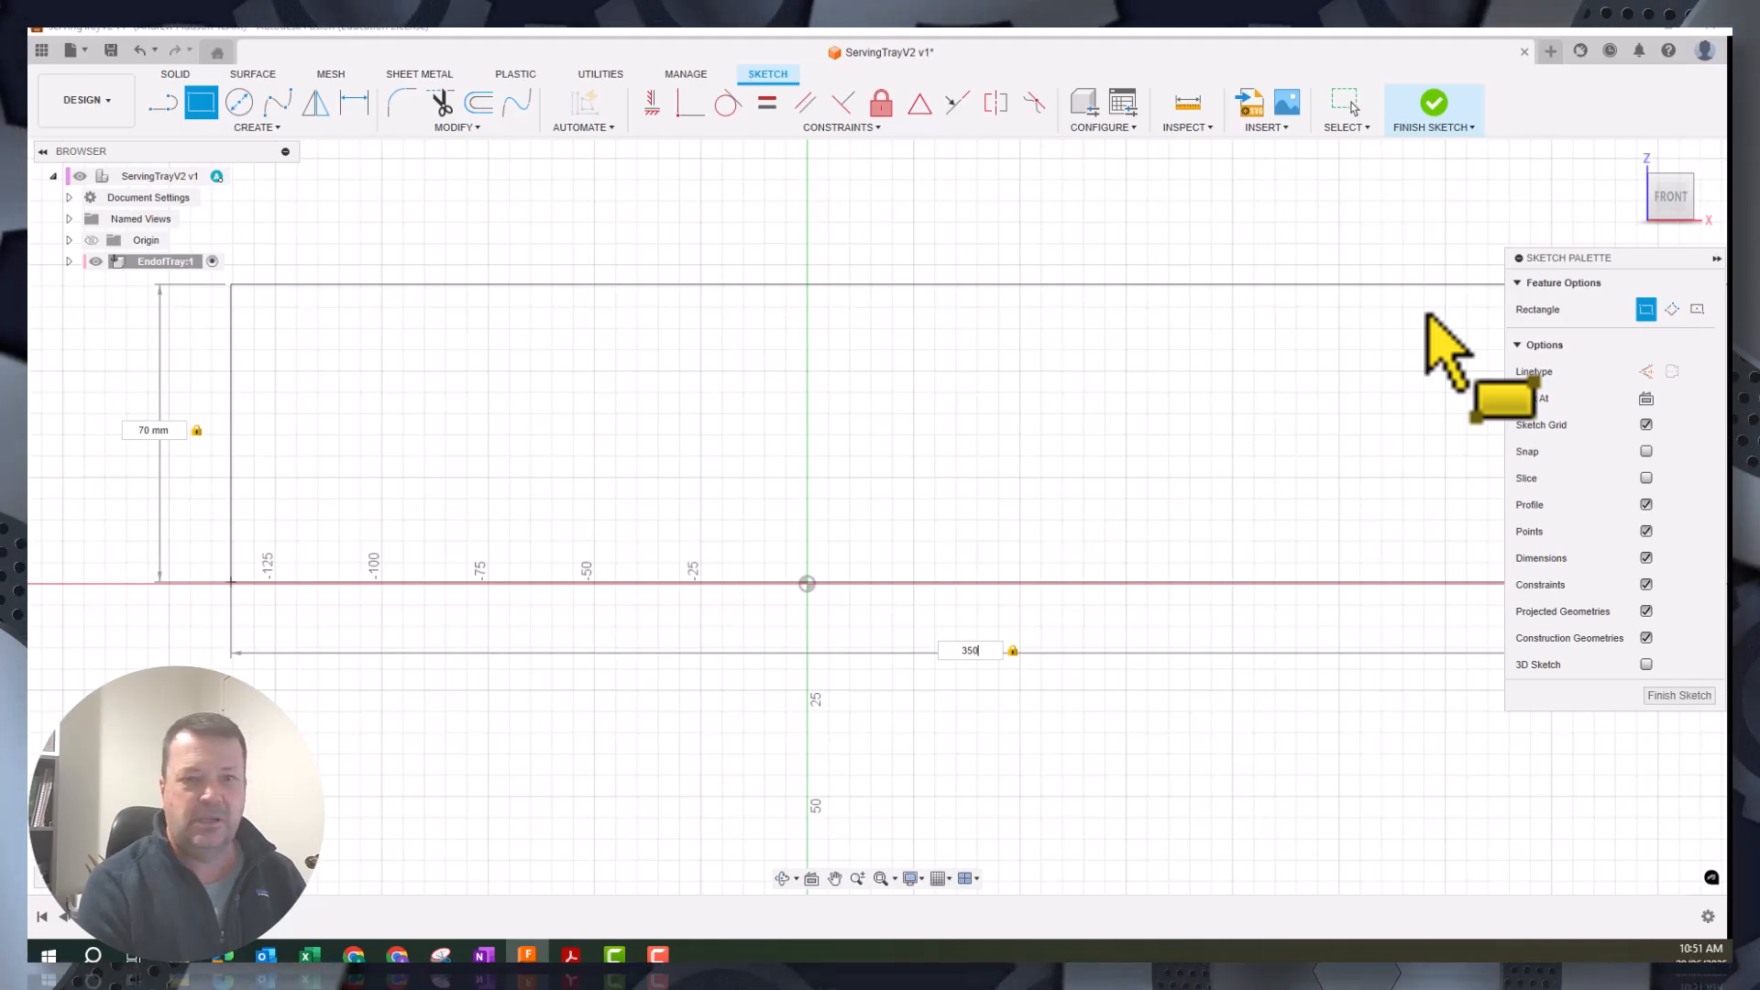
key(Return)
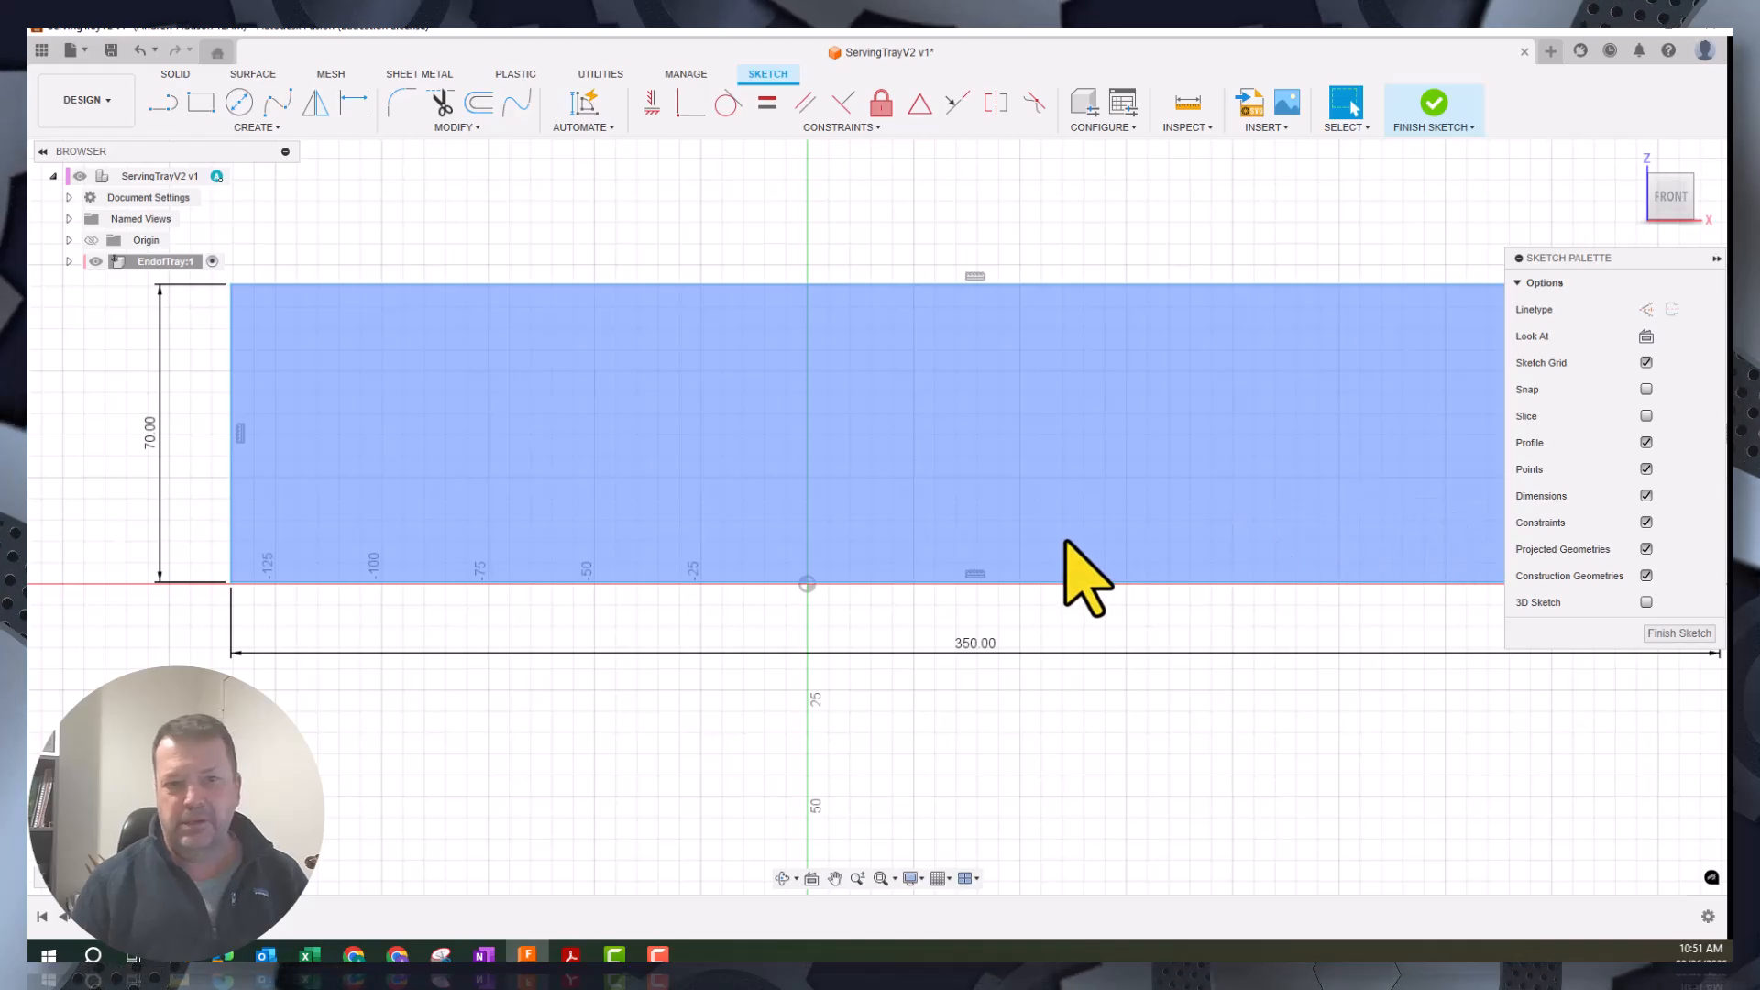
Dimension the rectangle's right edge from the origin with the expression d1/2 to centre it, and finish the sketch
scroll(1219, 458, down, 2)
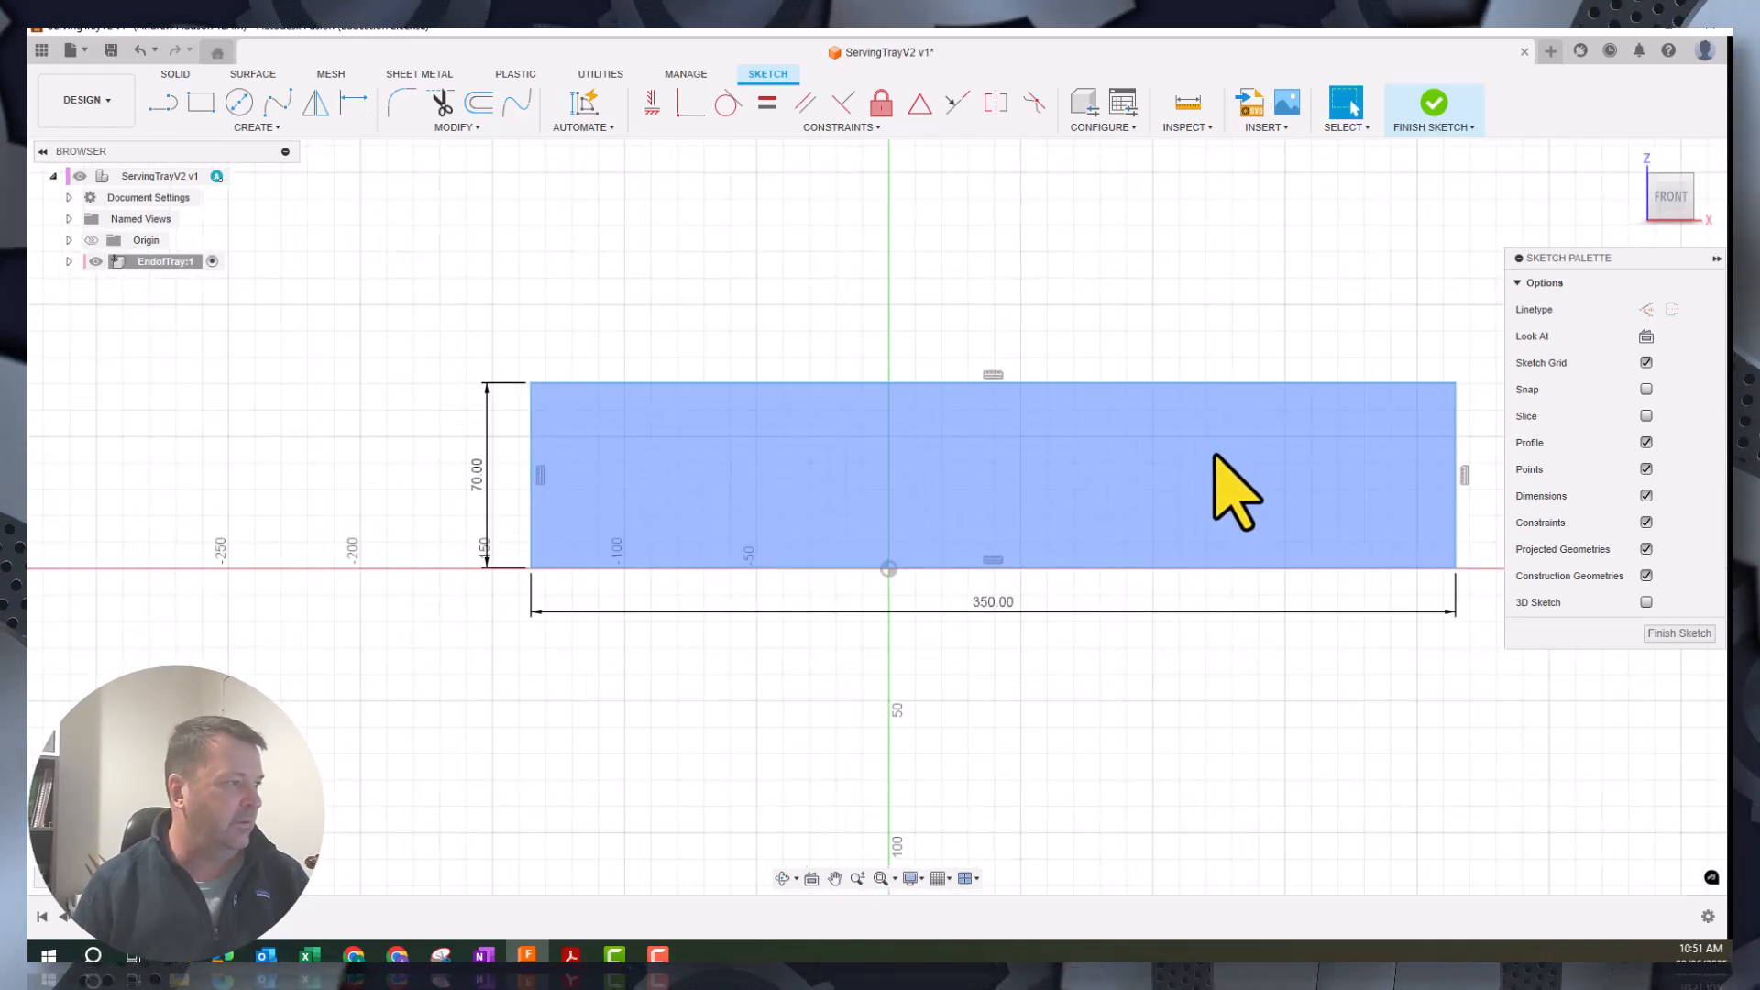
mouse_move(1219, 459)
middle_down()
mouse_move(1131, 471)
mouse_move(1112, 503)
middle_up()
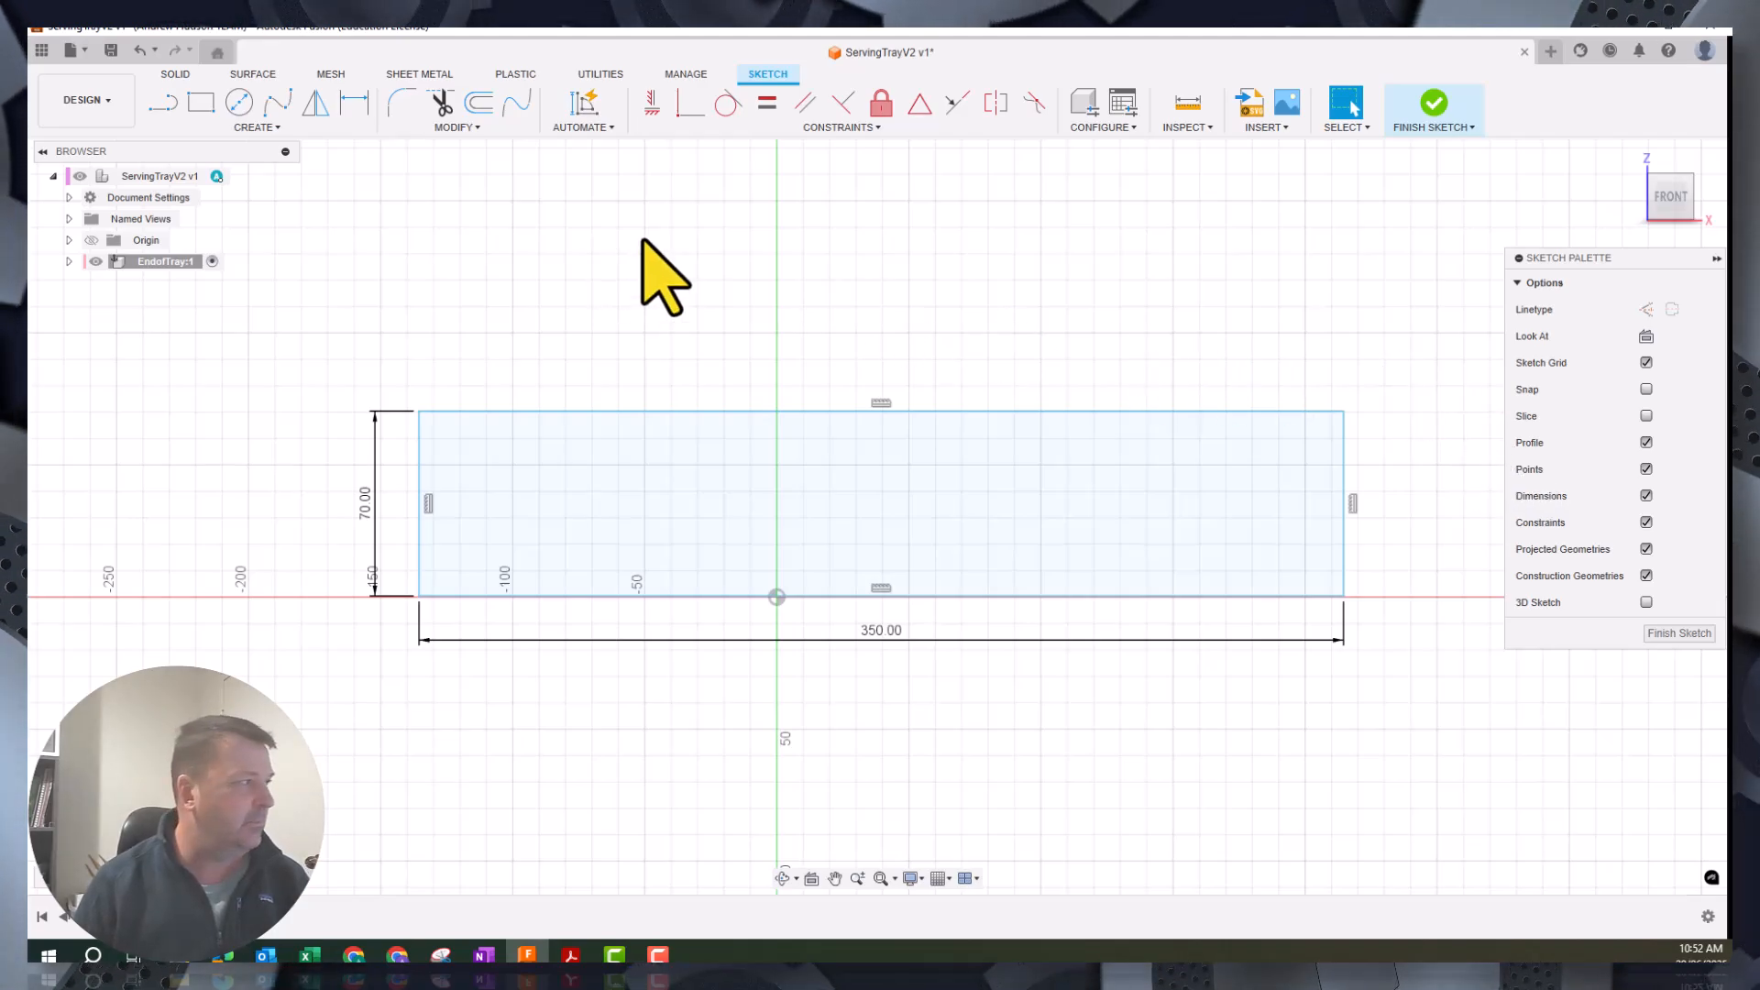
click(283, 128)
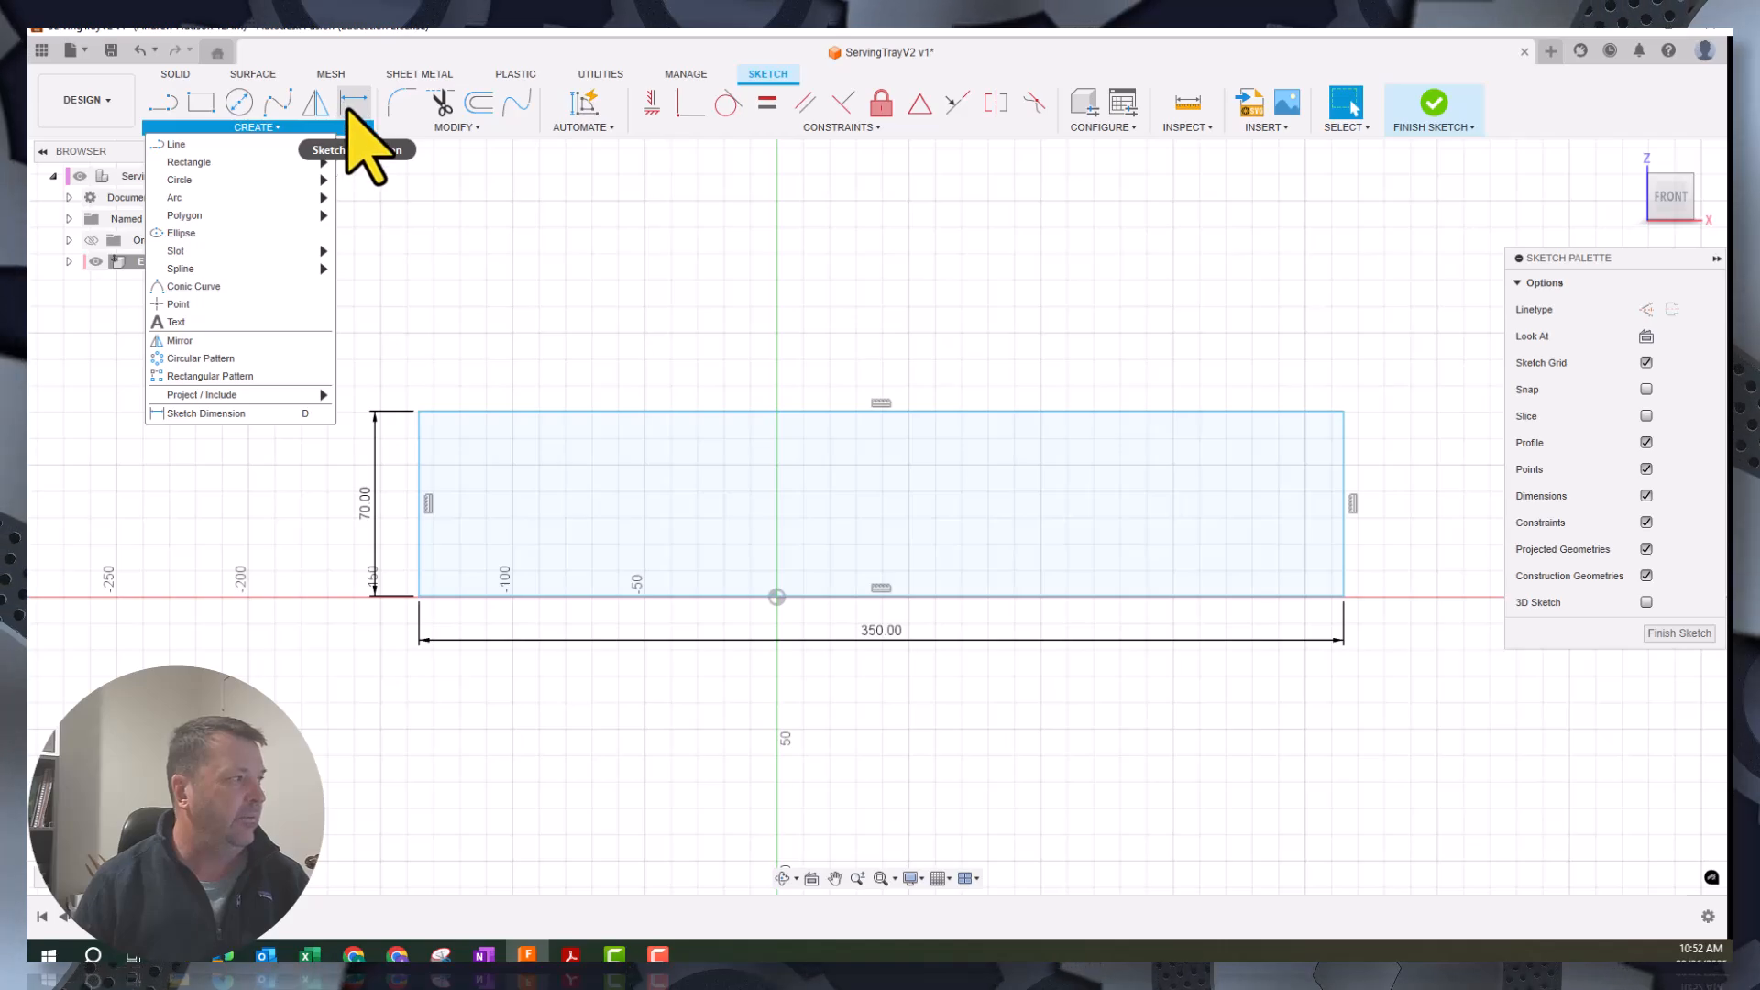
mouse_move(458, 127)
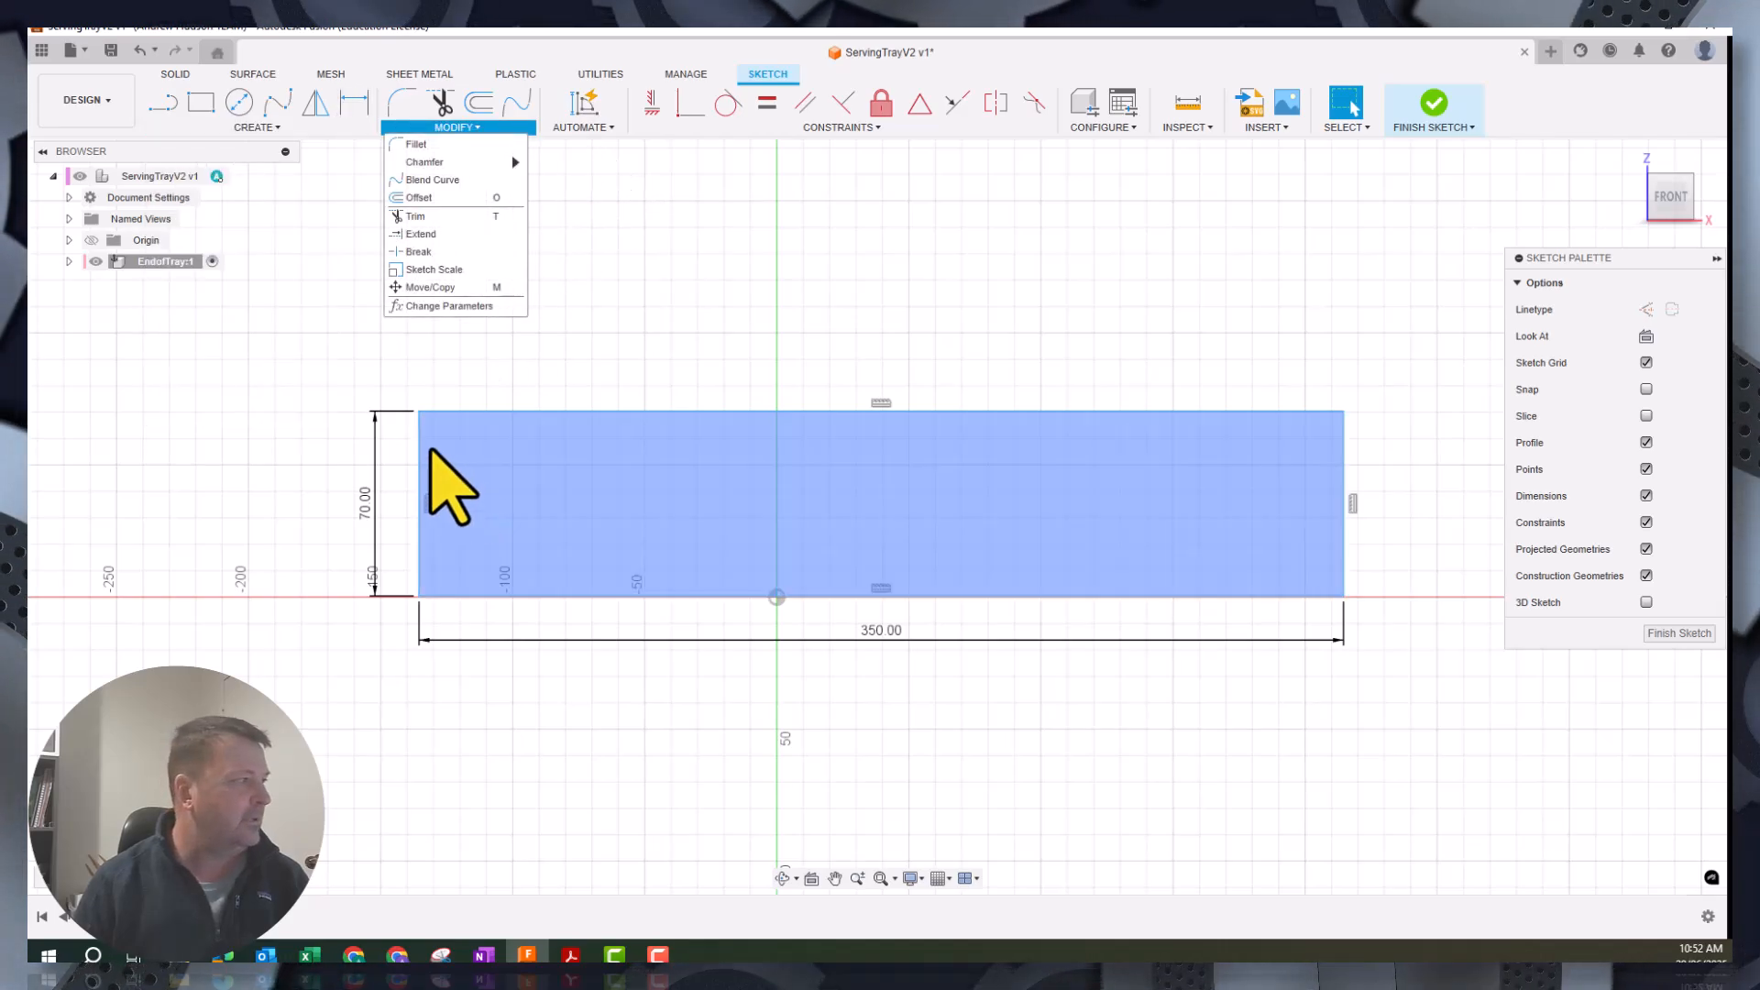
click(354, 105)
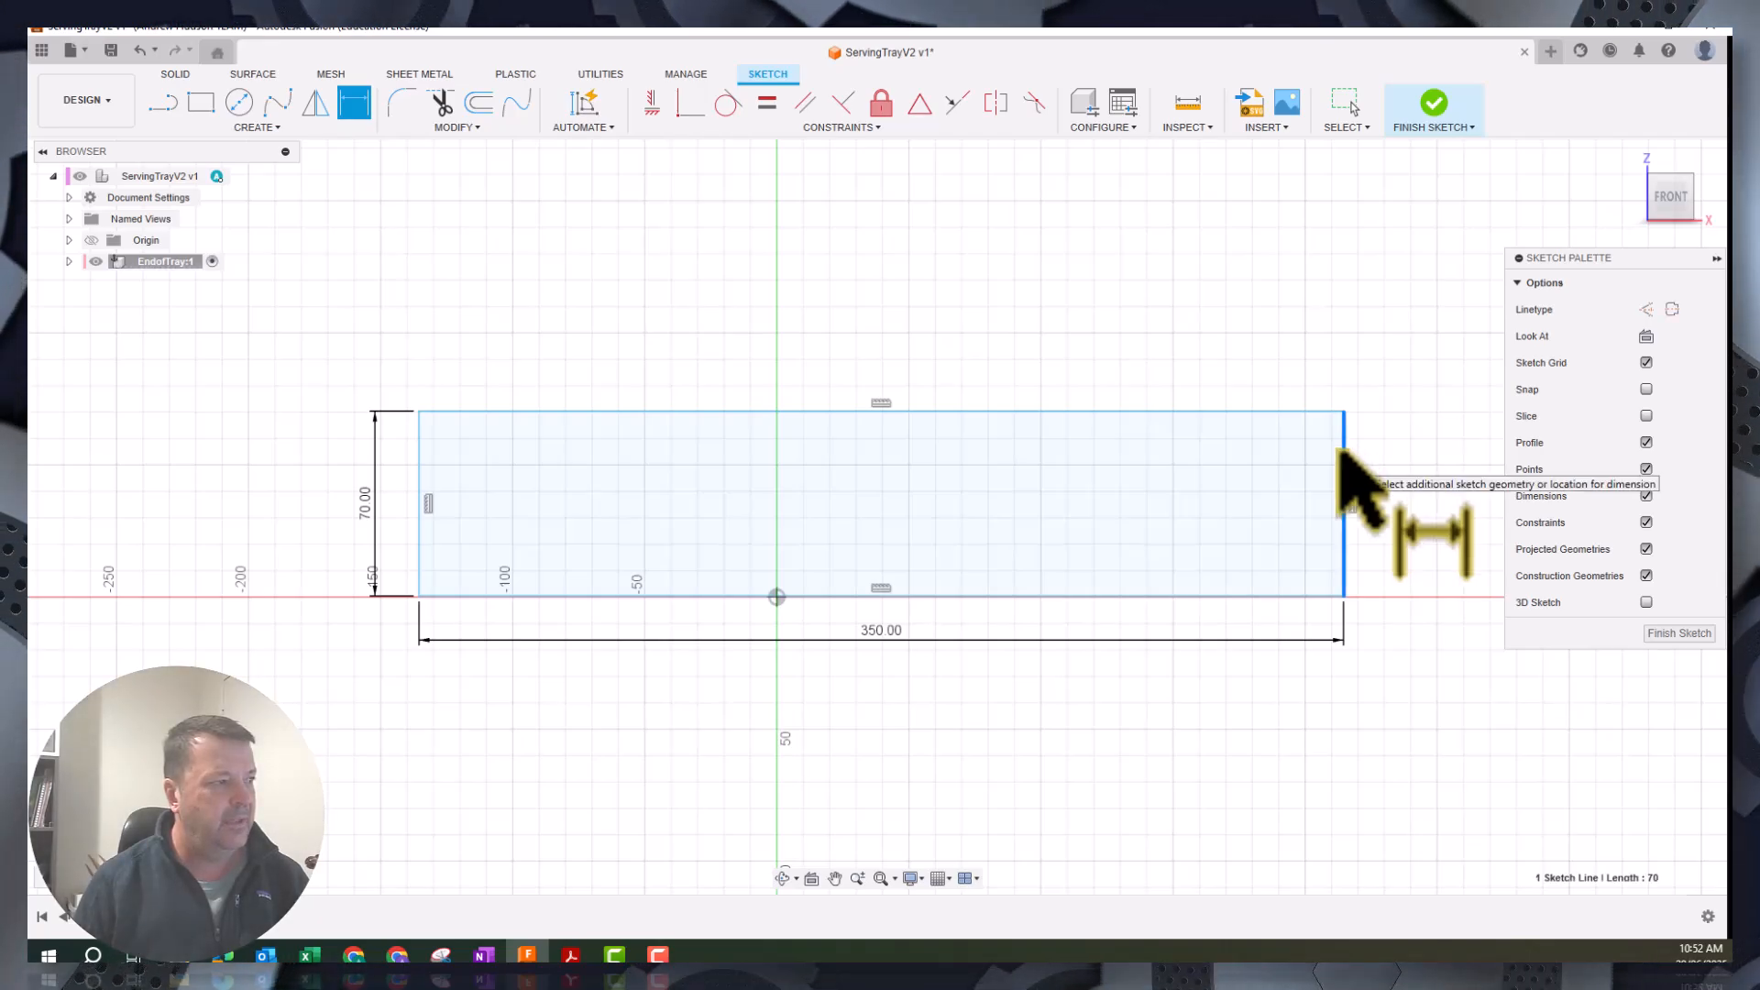
click(1346, 476)
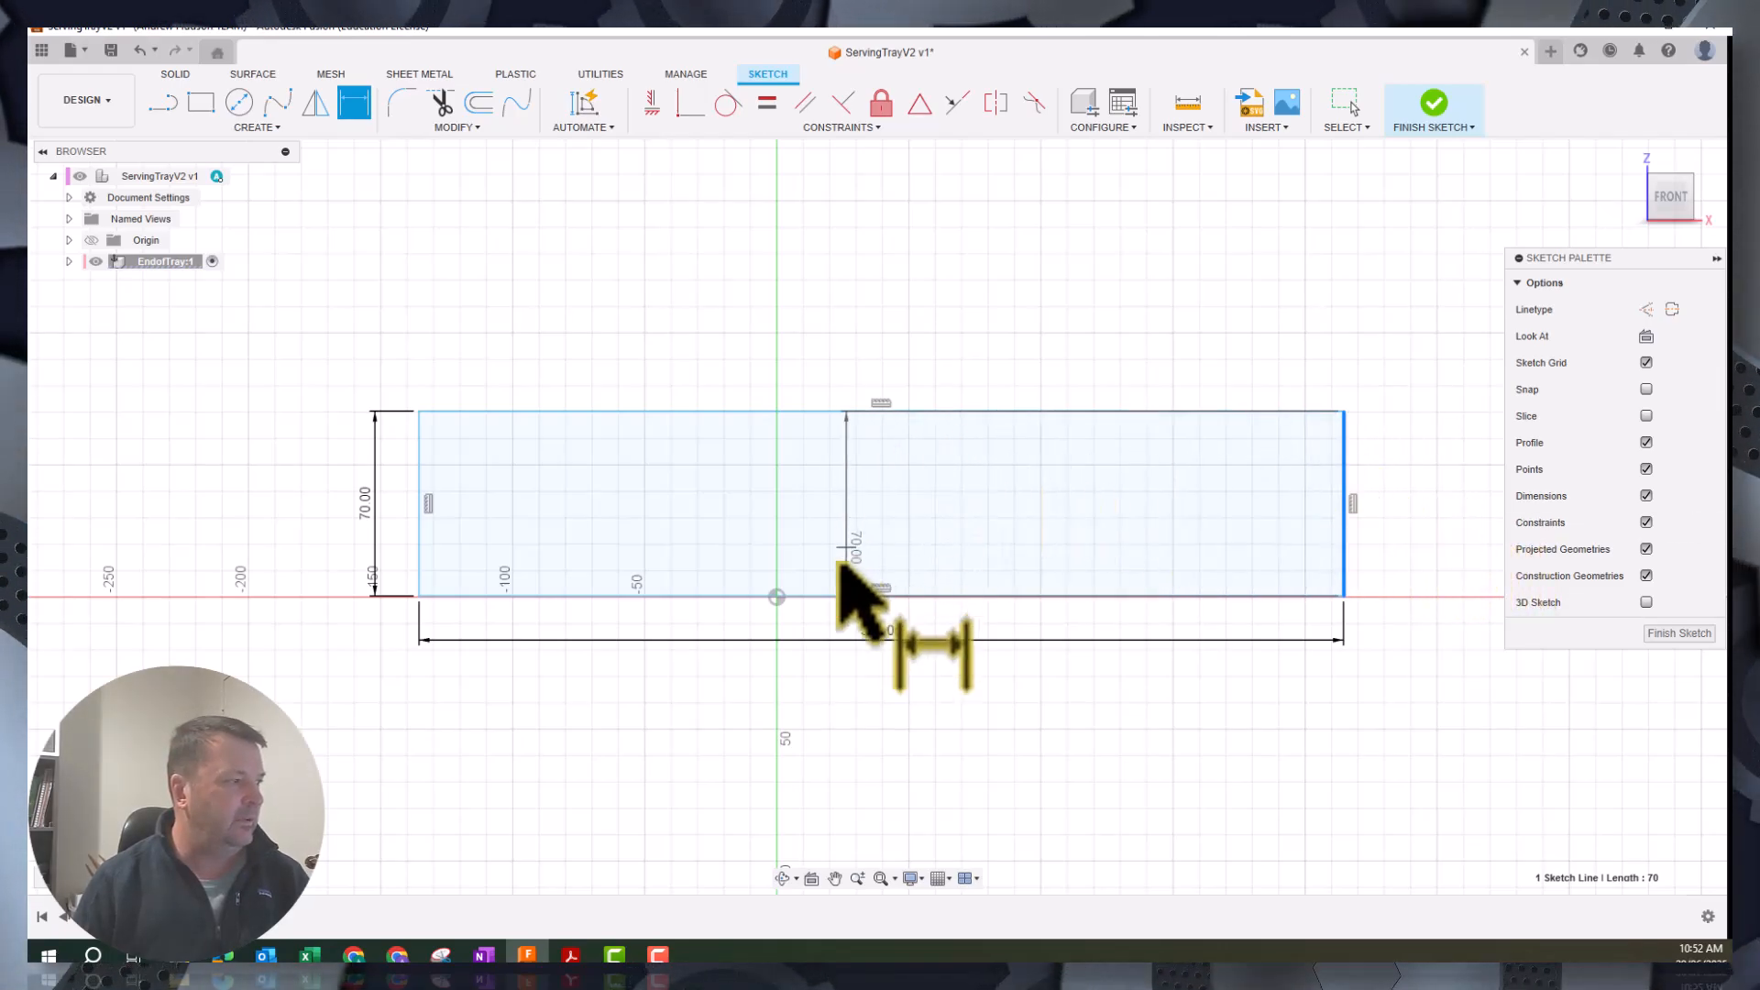
click(776, 597)
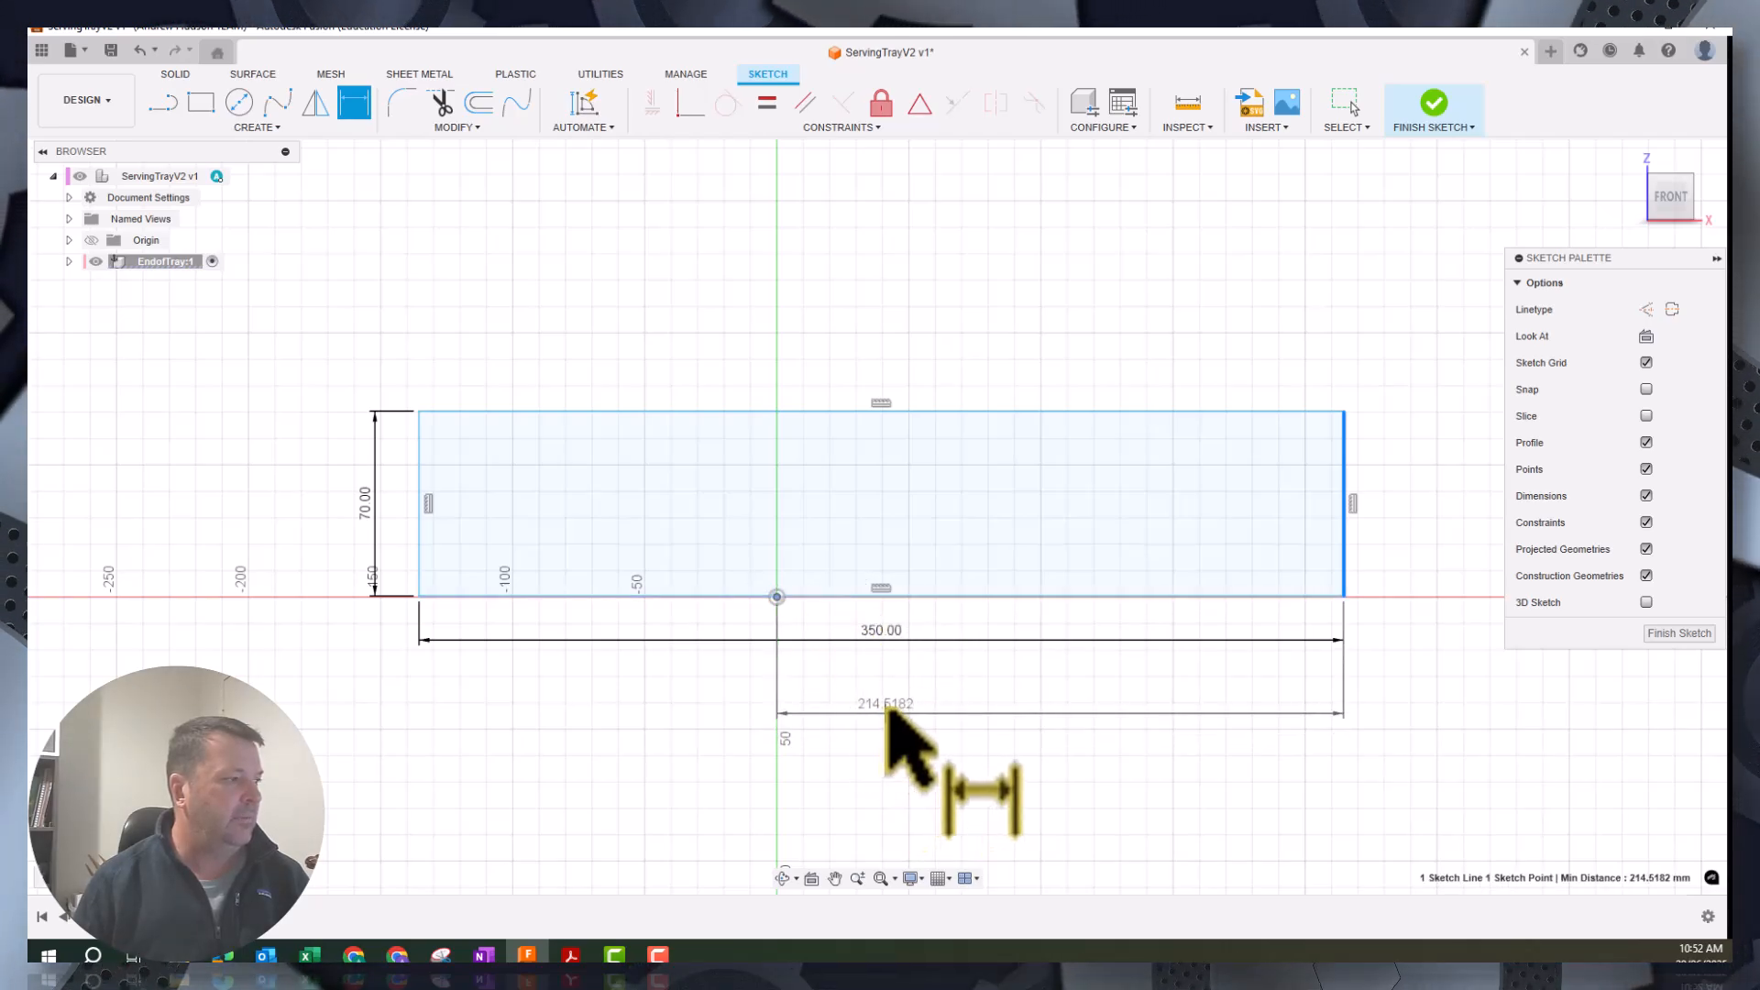
click(957, 721)
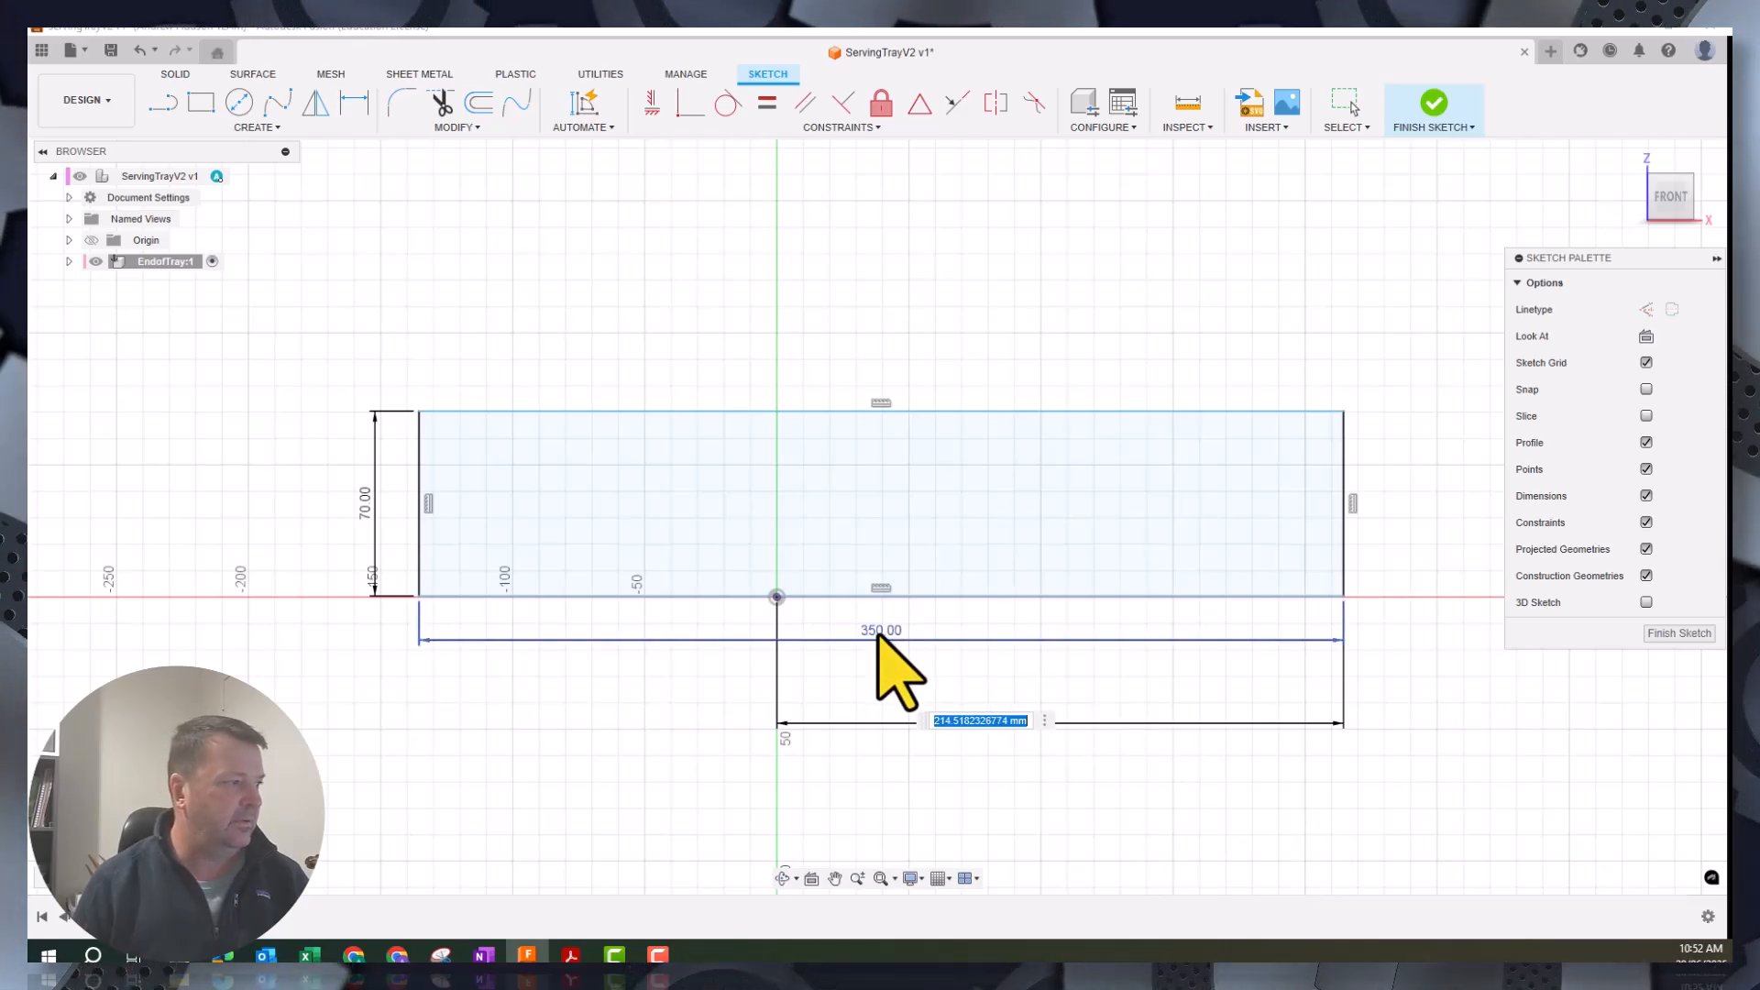
key(BackSpace)
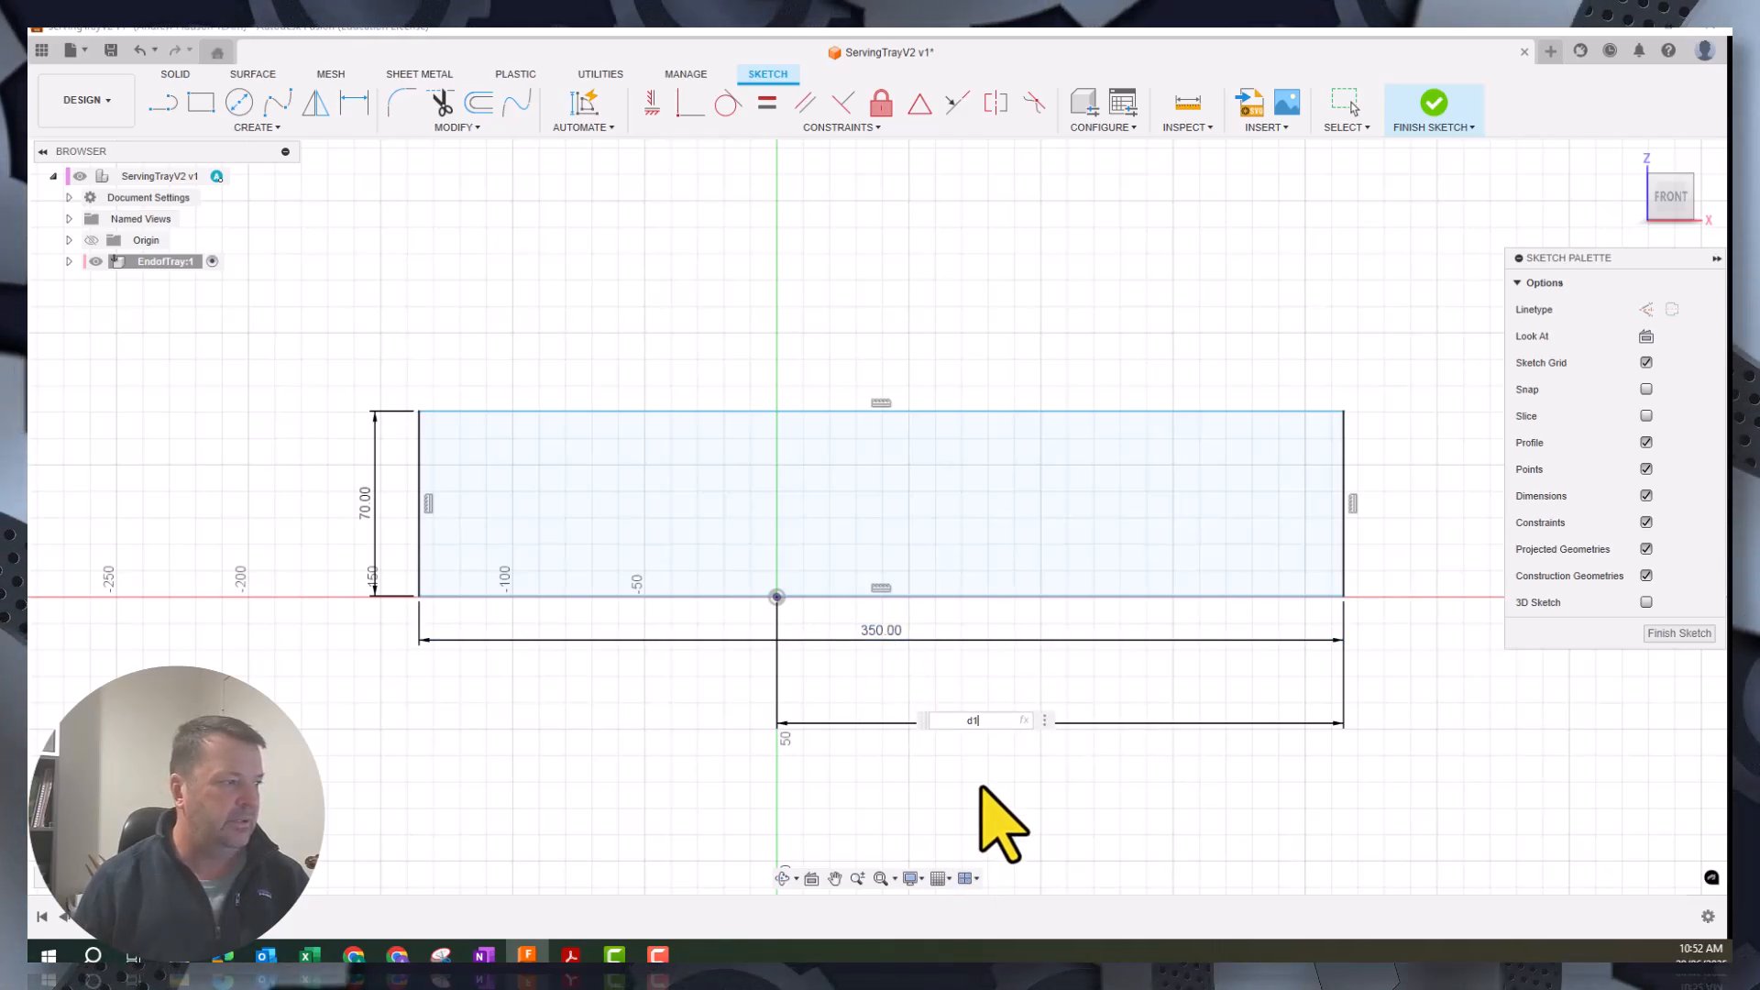
text(d1)
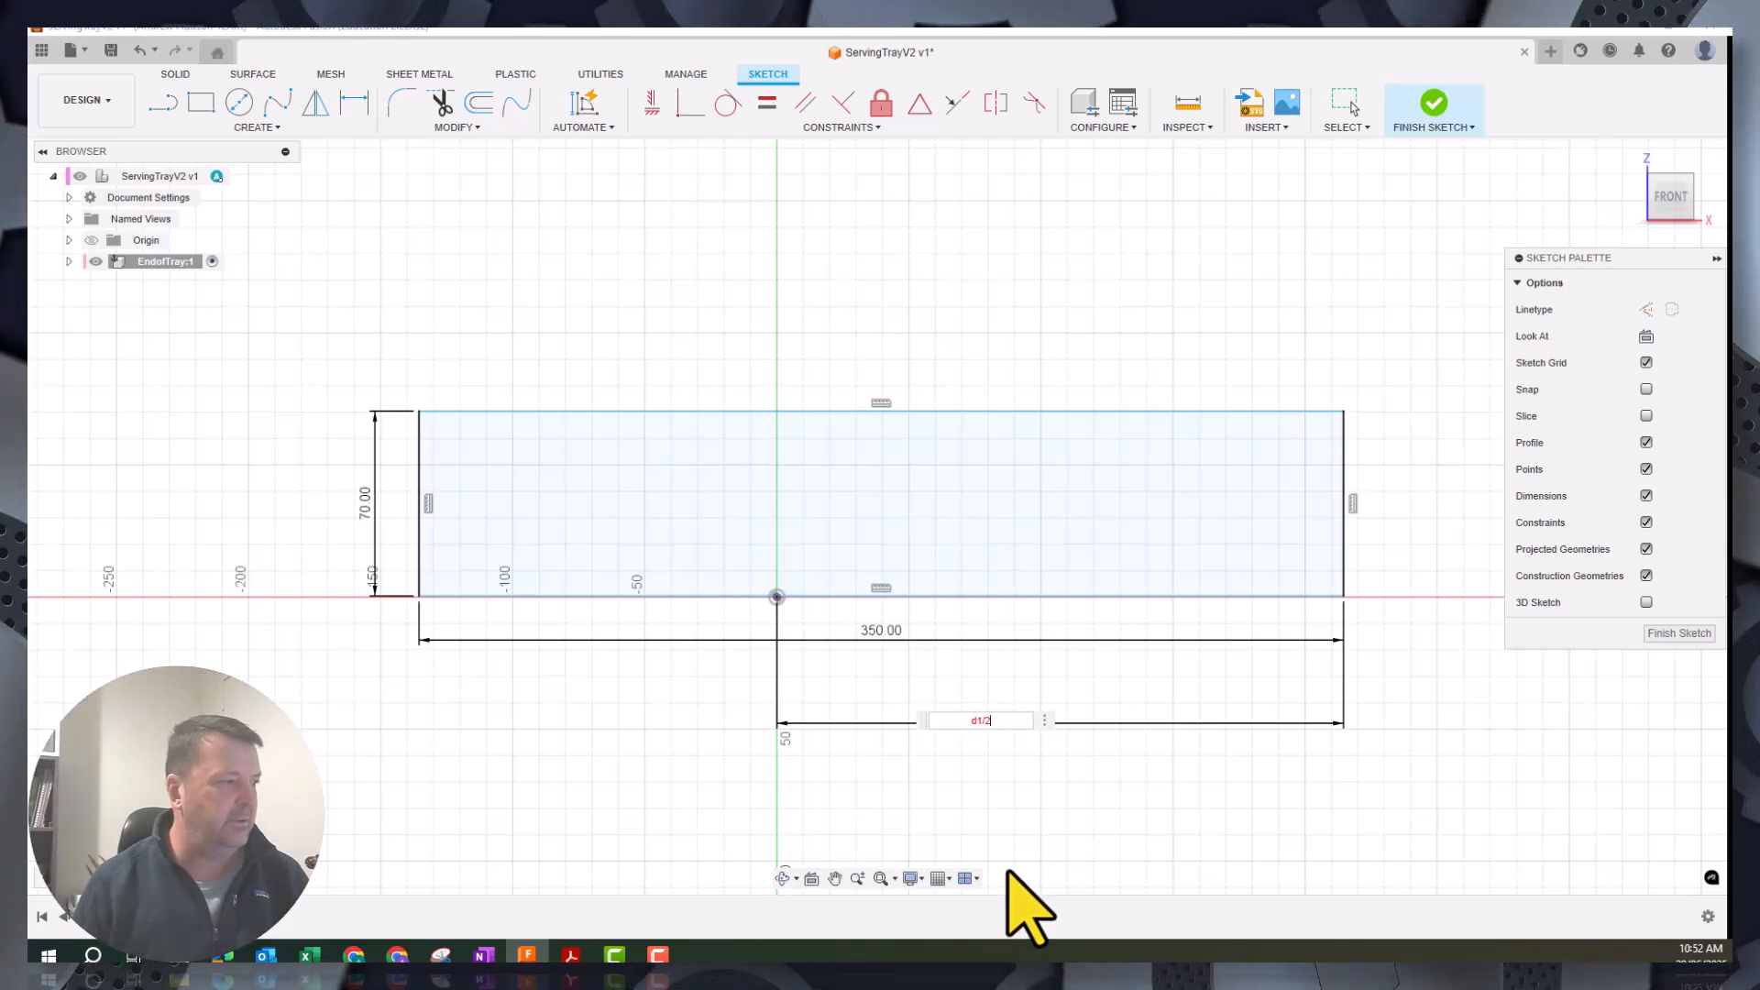
text(/2)
key(Return)
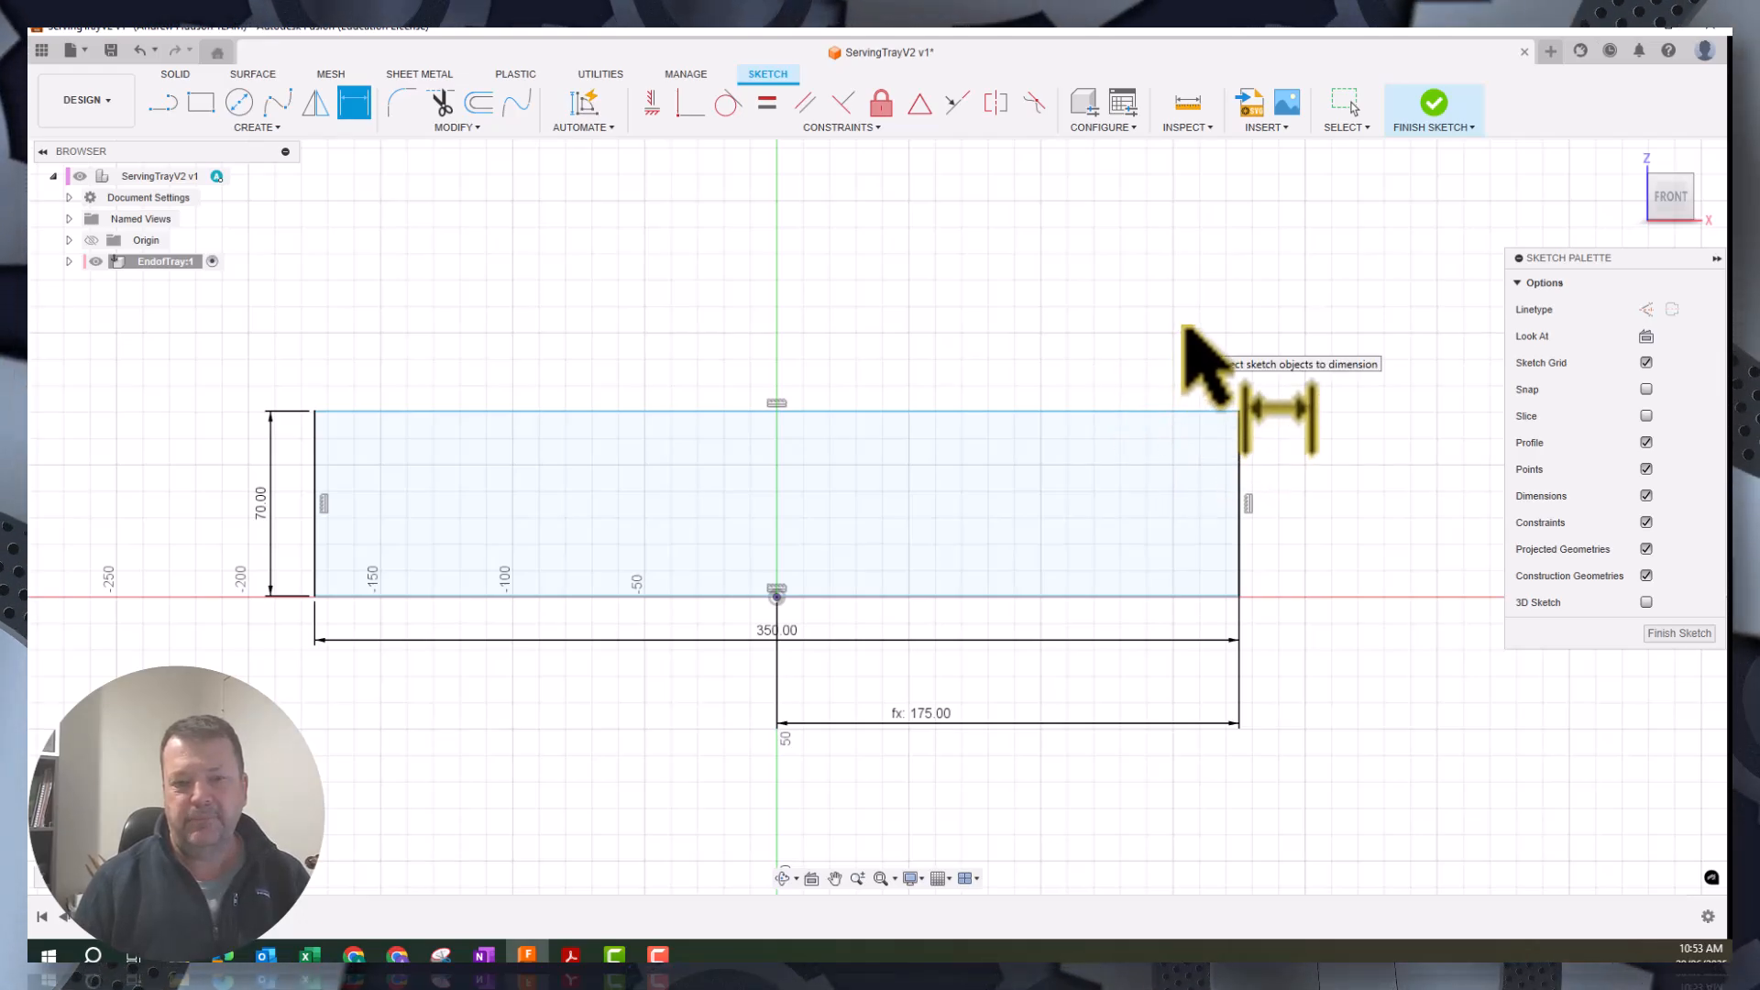
click(1435, 103)
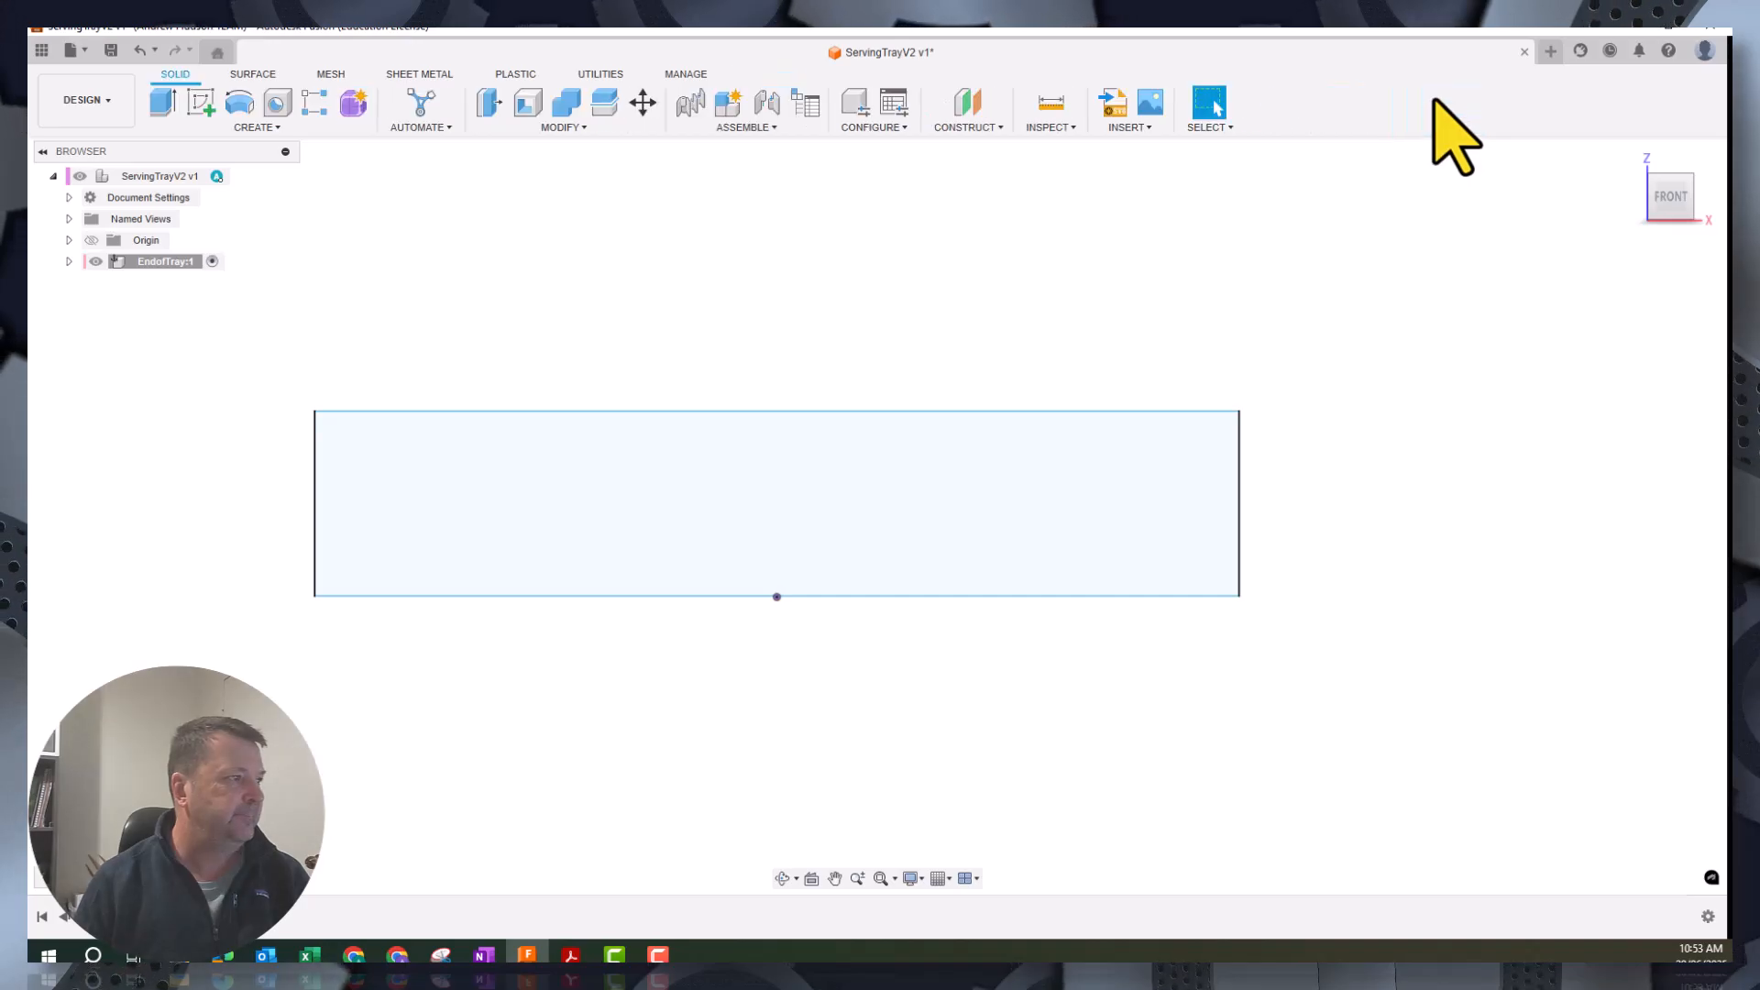
Extrude the rectangle profile 12 mm to one side as a new body
click(168, 96)
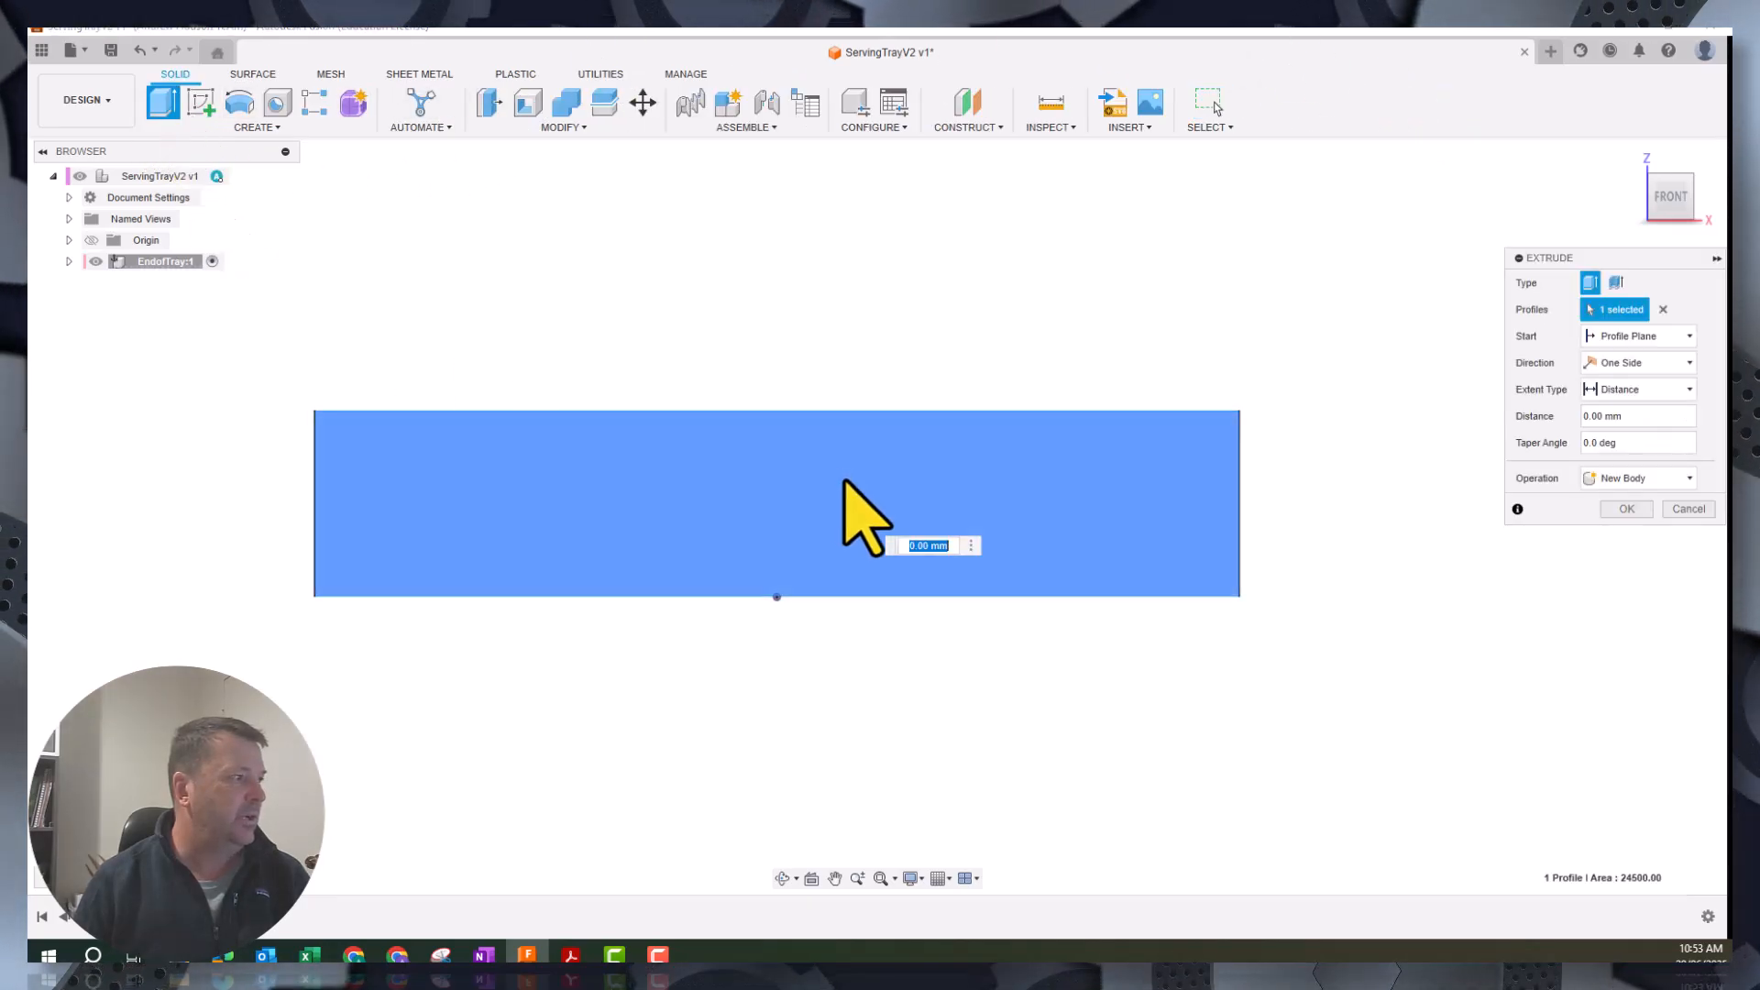
click(819, 470)
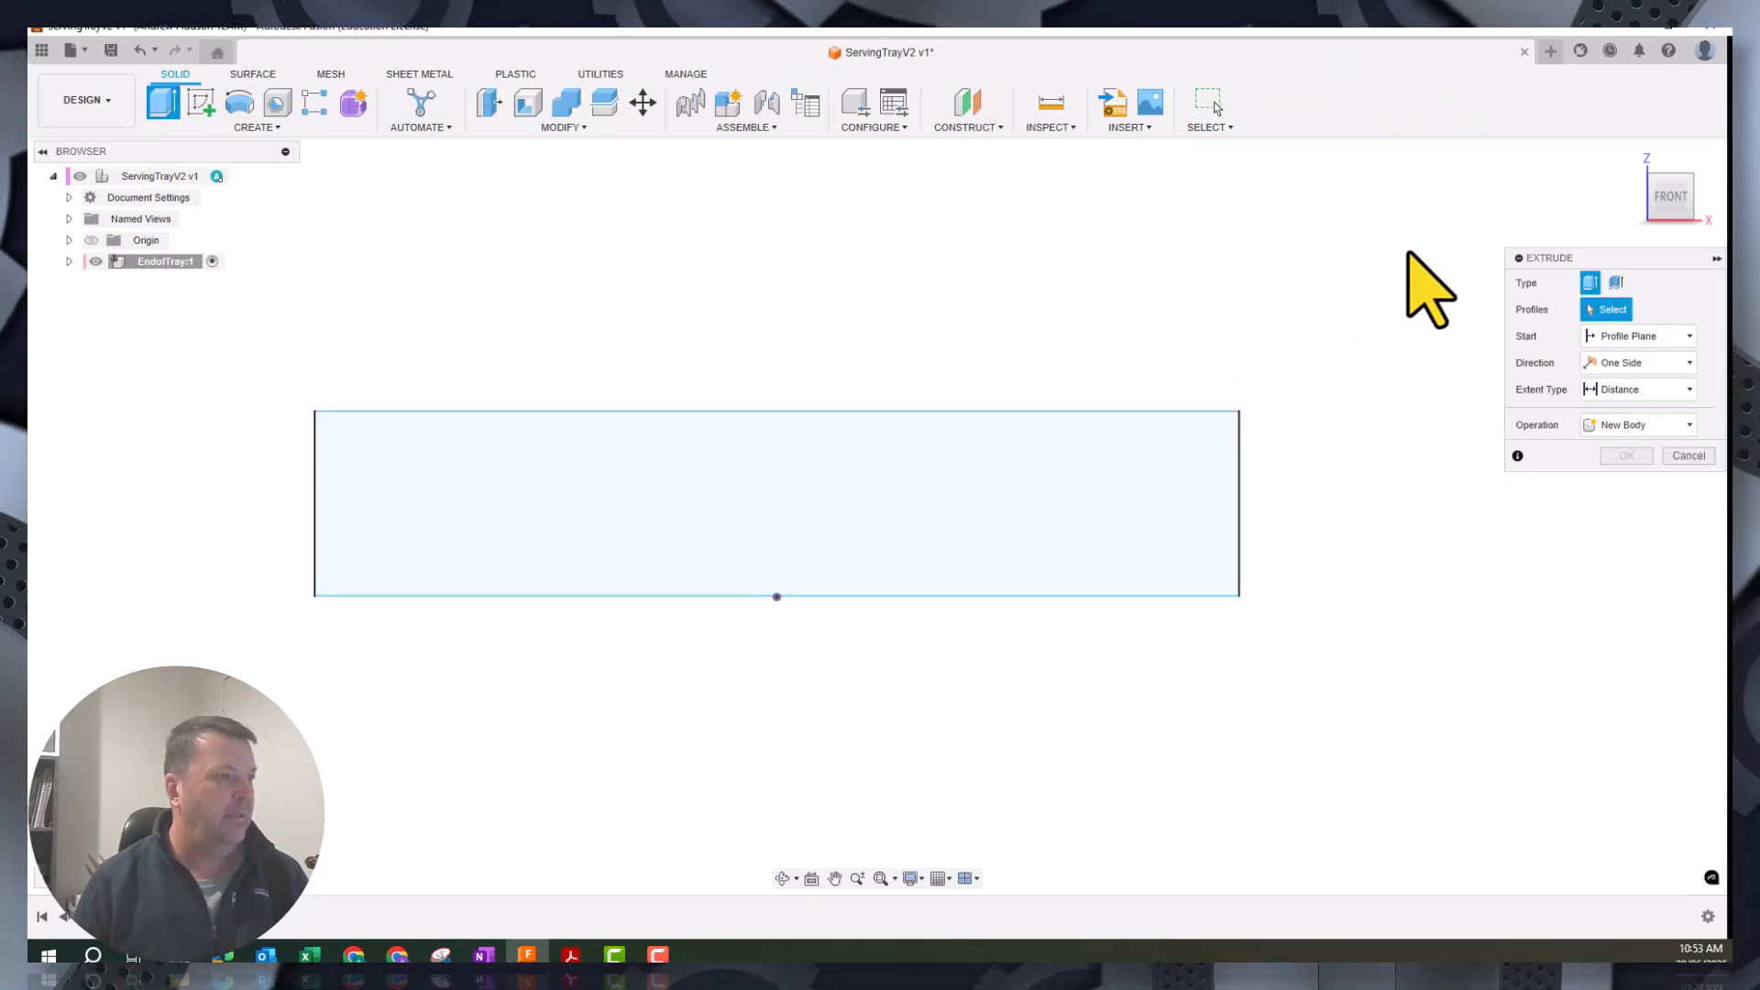
click(1691, 177)
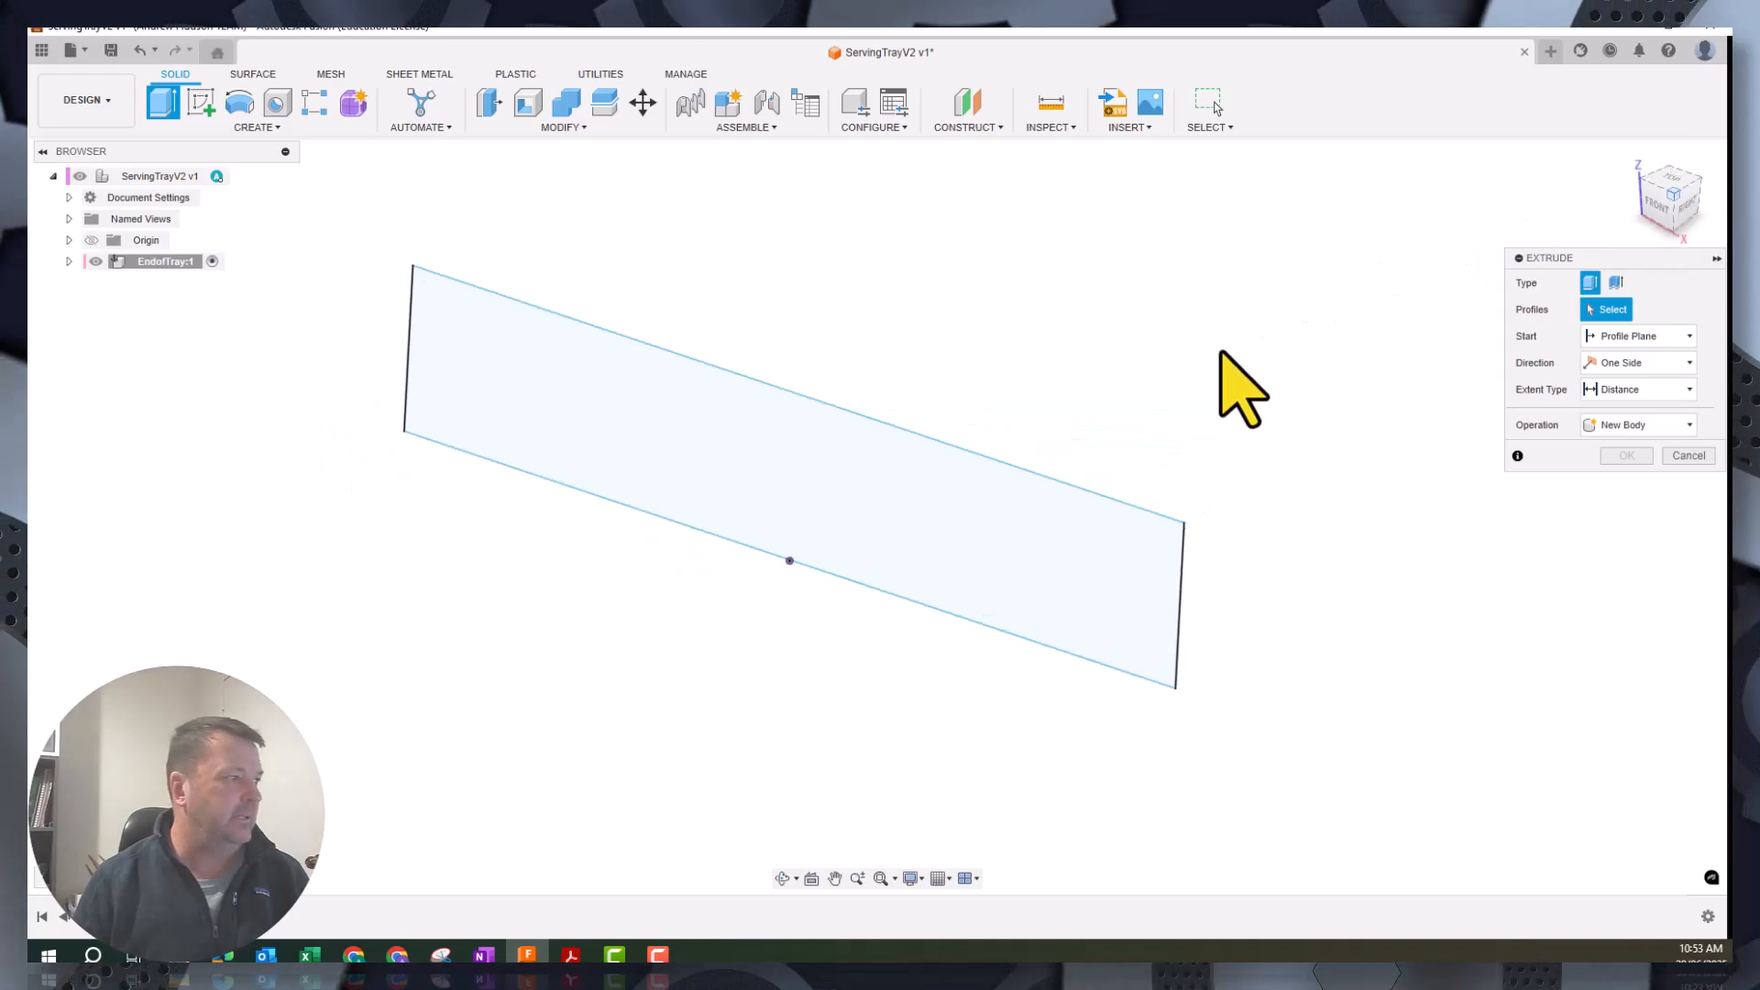
click(851, 499)
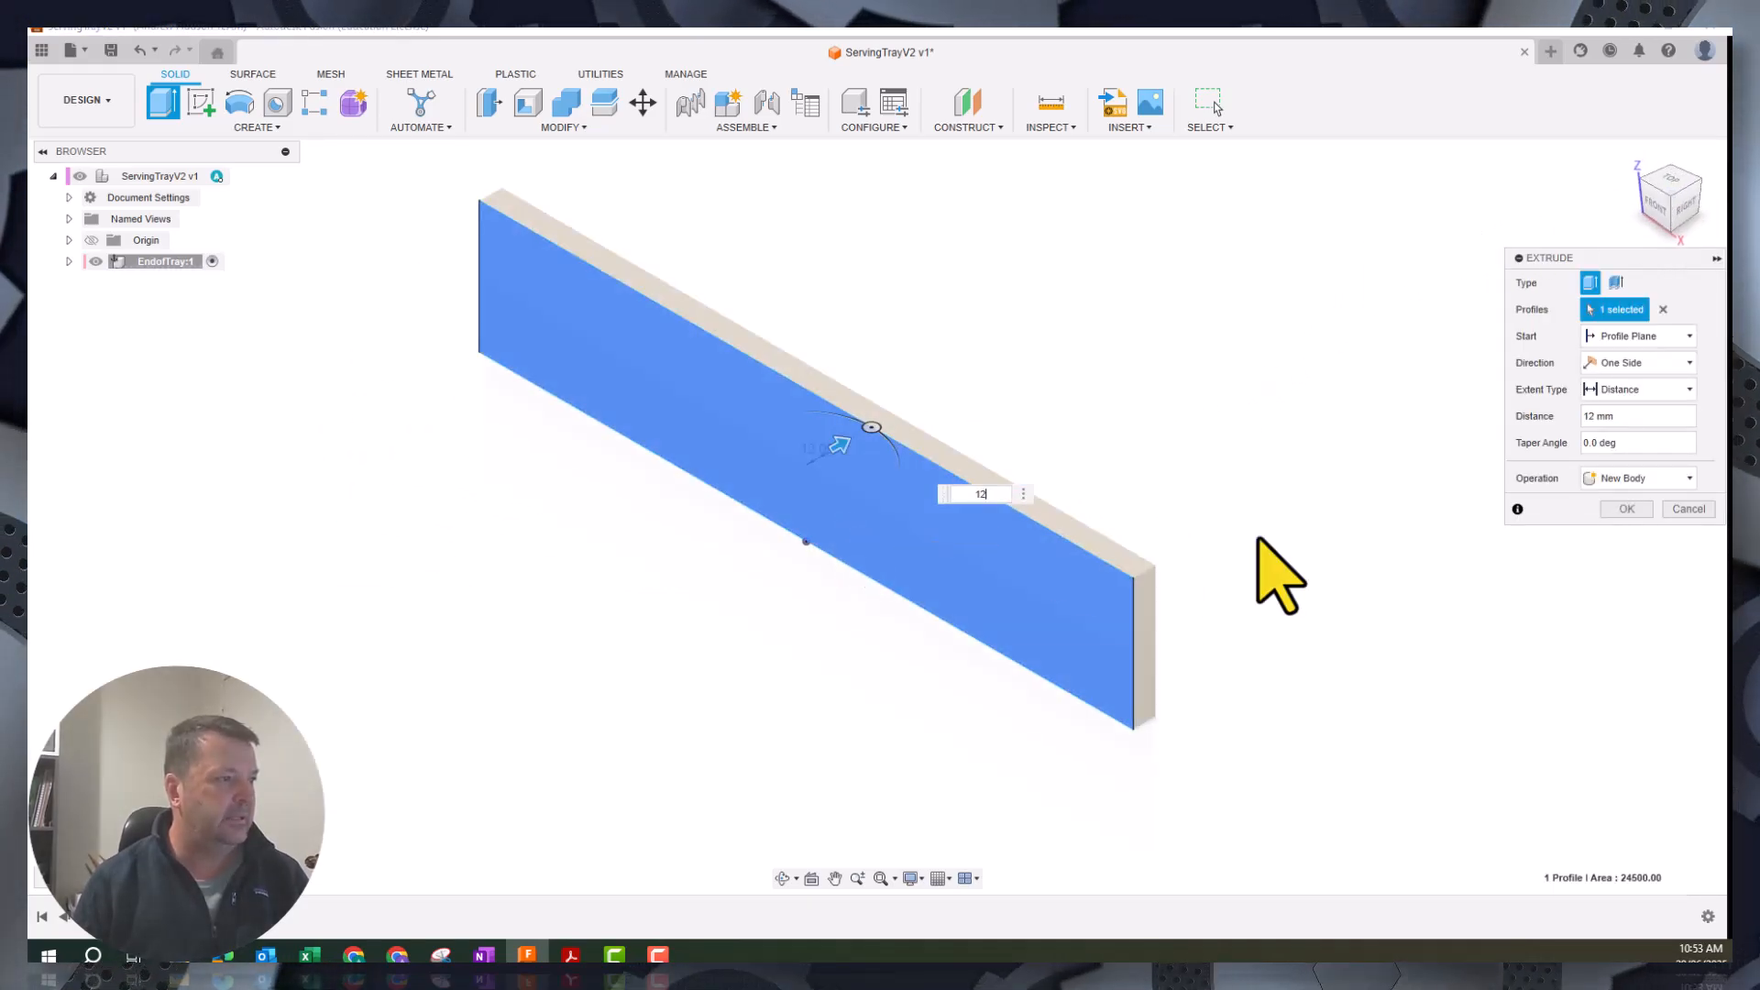
click(1627, 510)
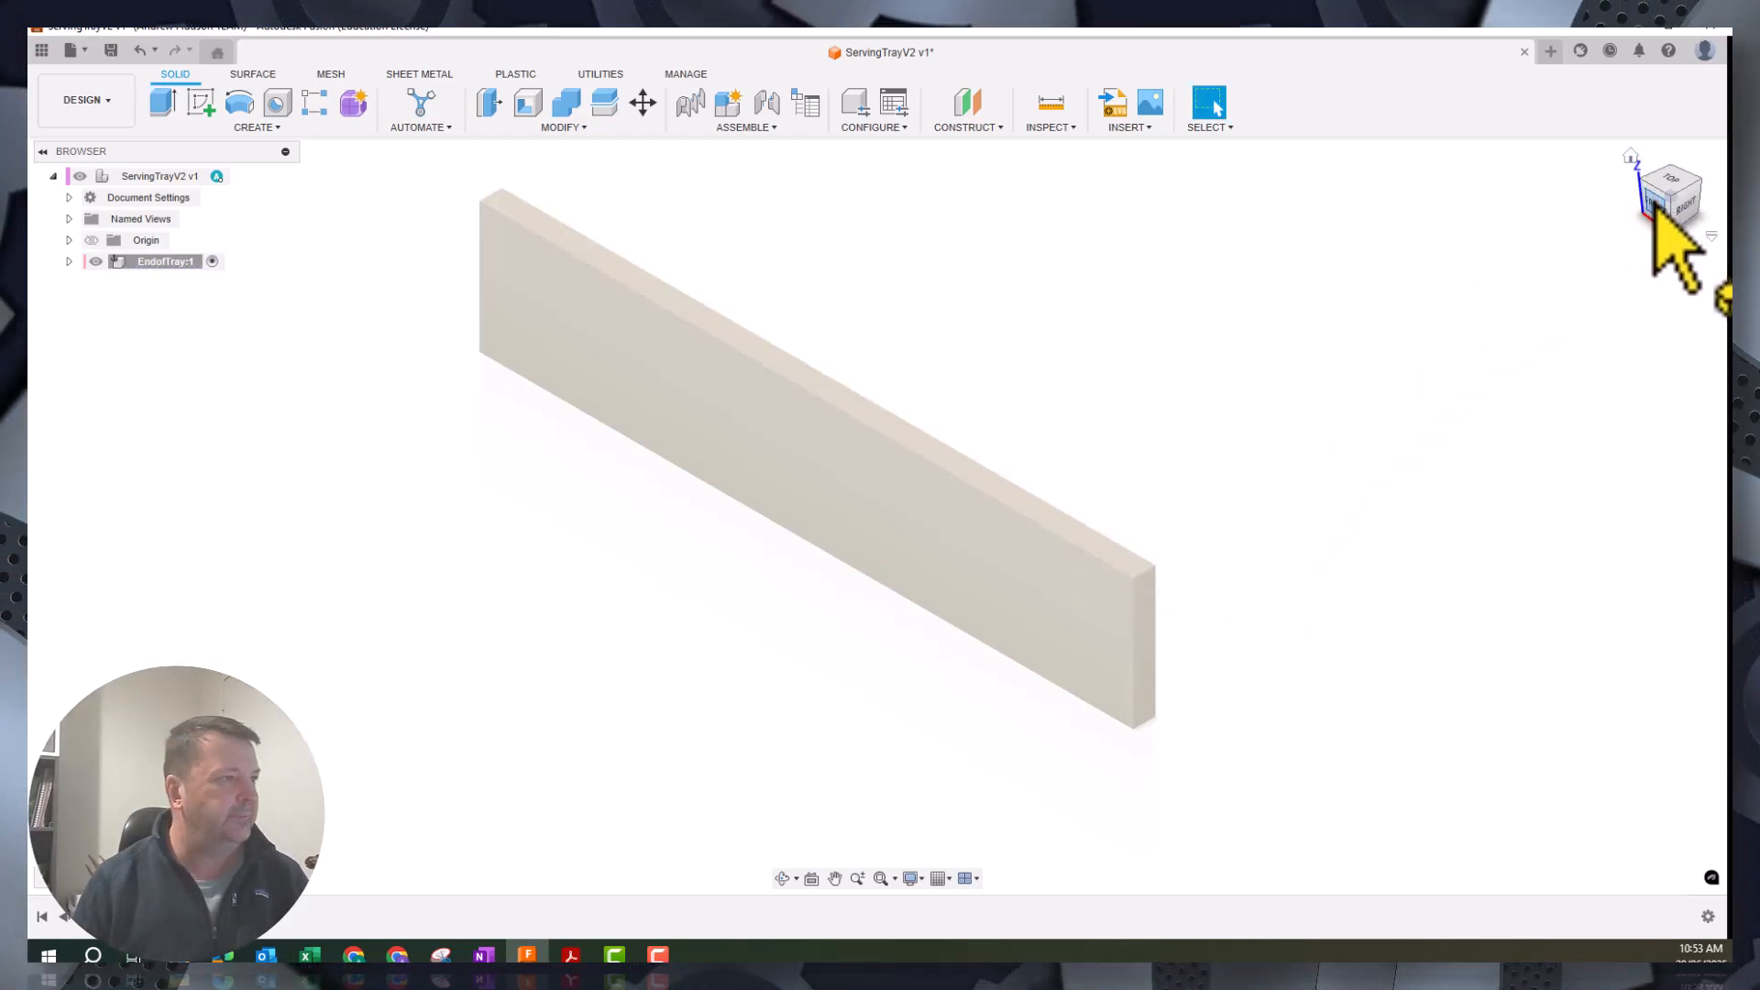
Start a sketch on the board's front face and draw two opposing sloping lines from about 41 mm up each side edge to the top edge
click(202, 101)
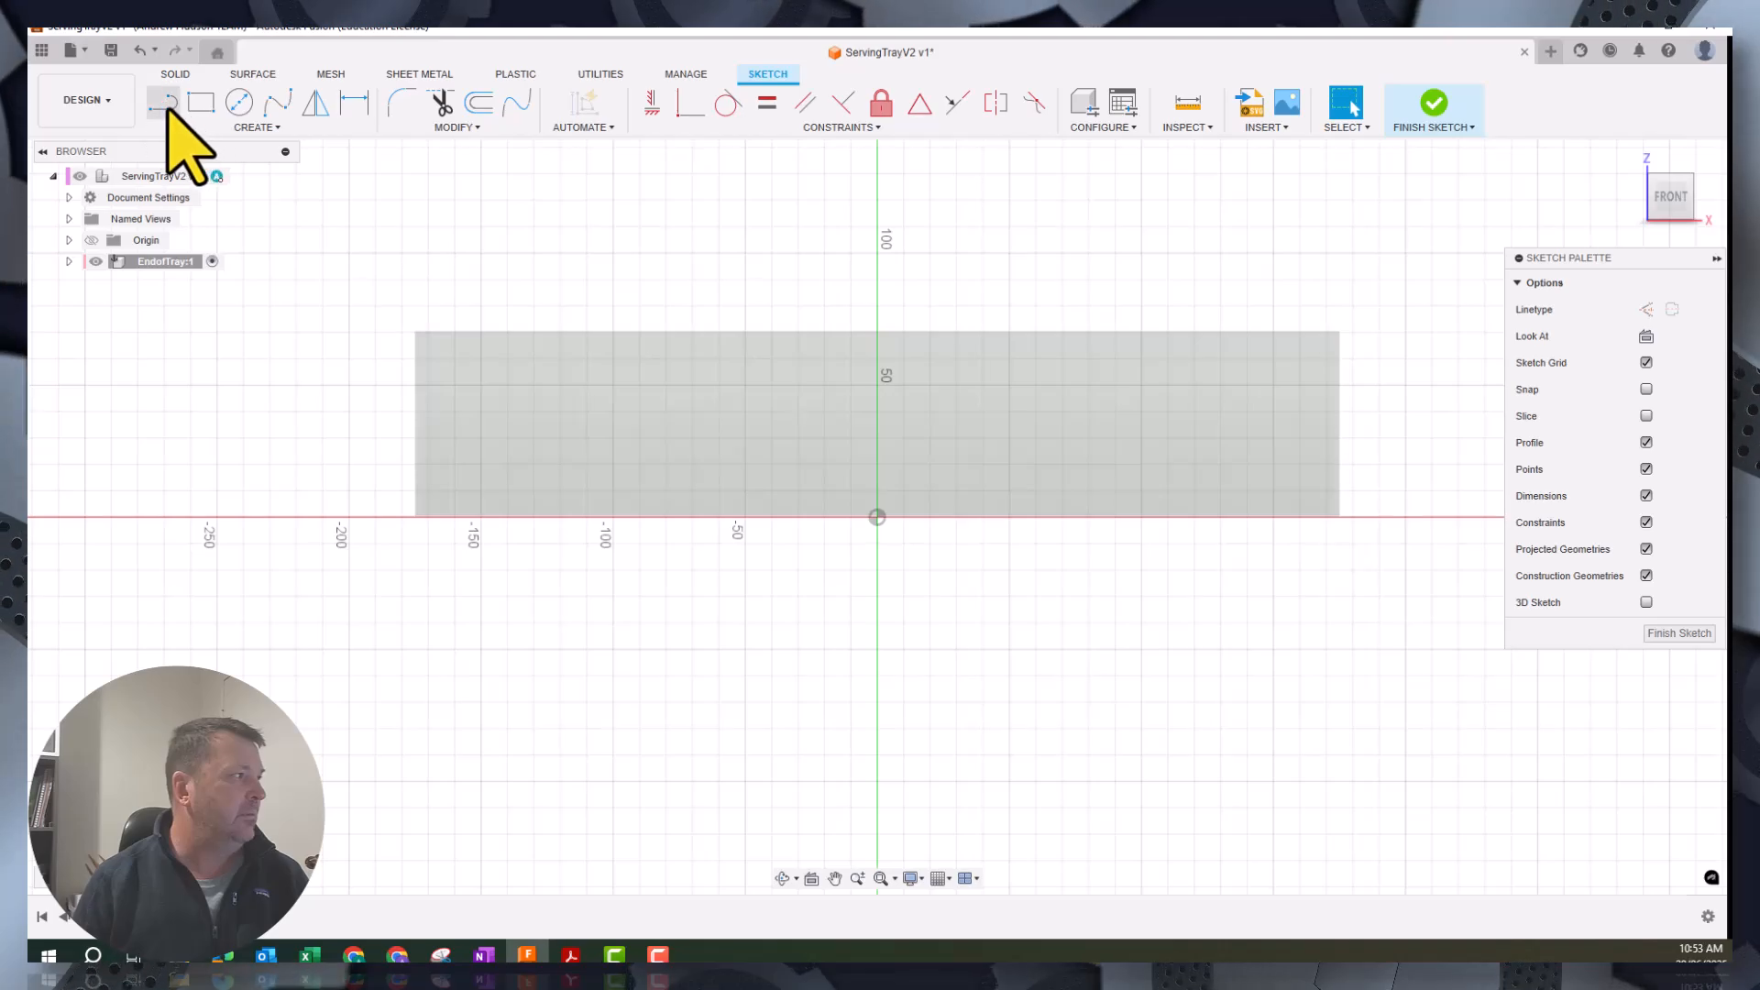
click(165, 103)
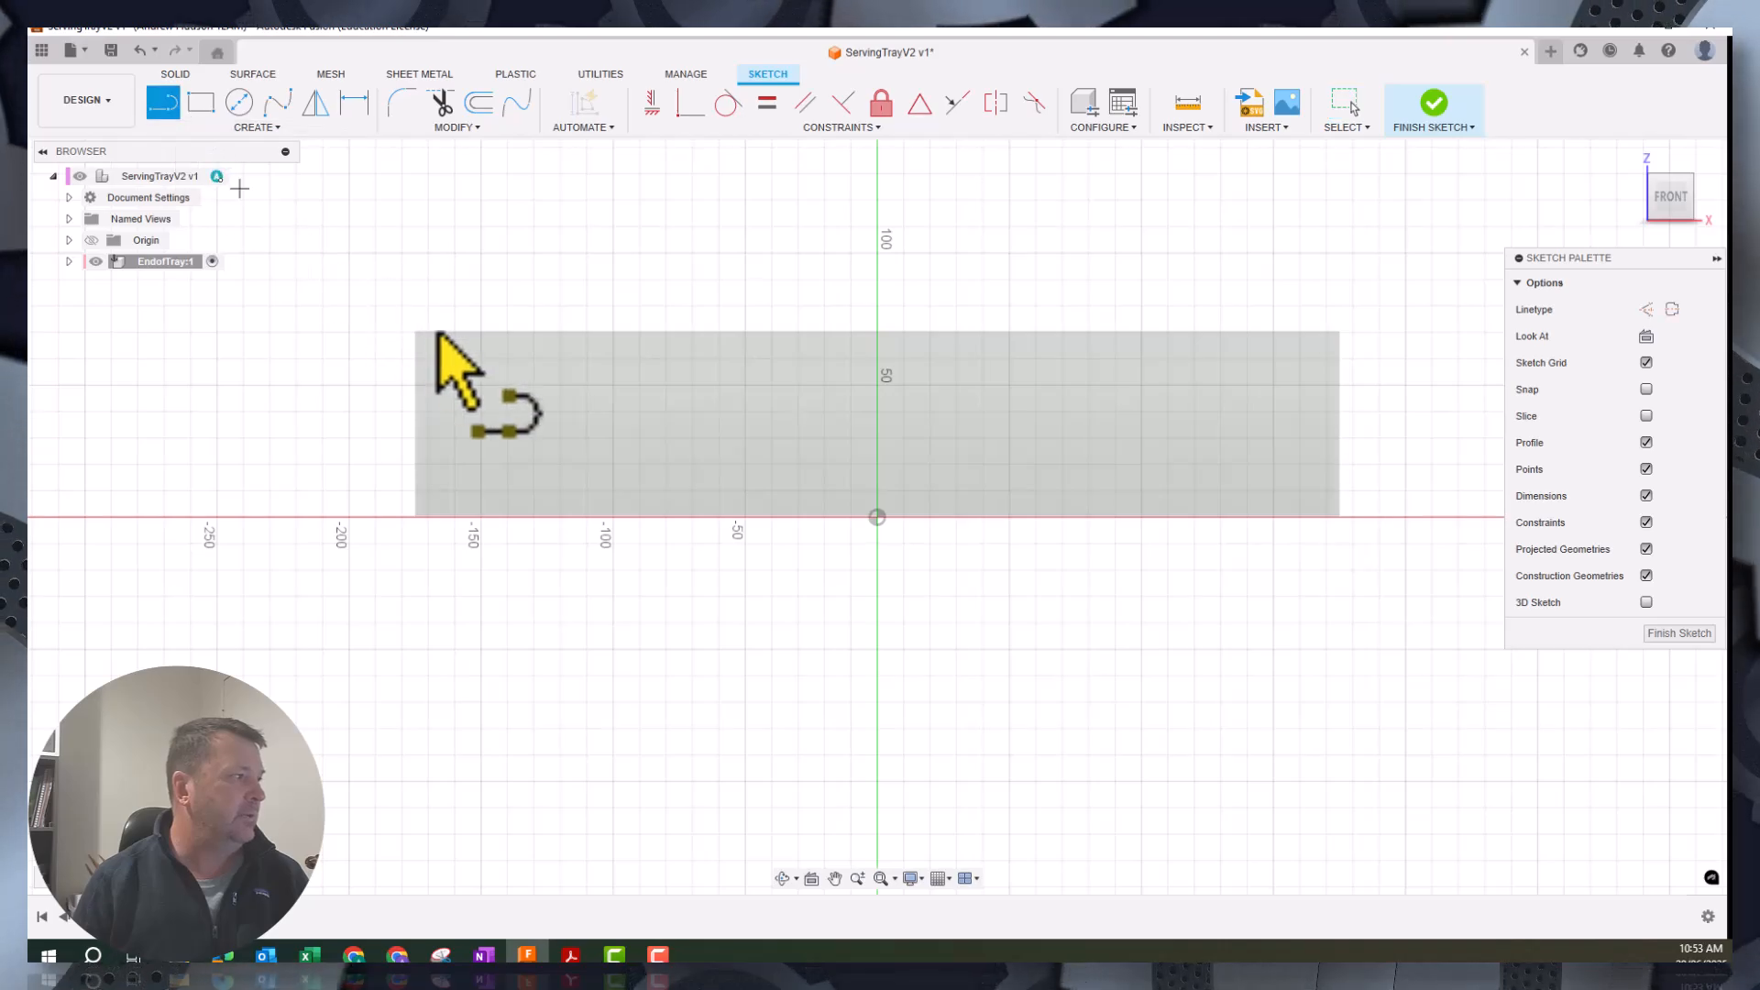
click(415, 406)
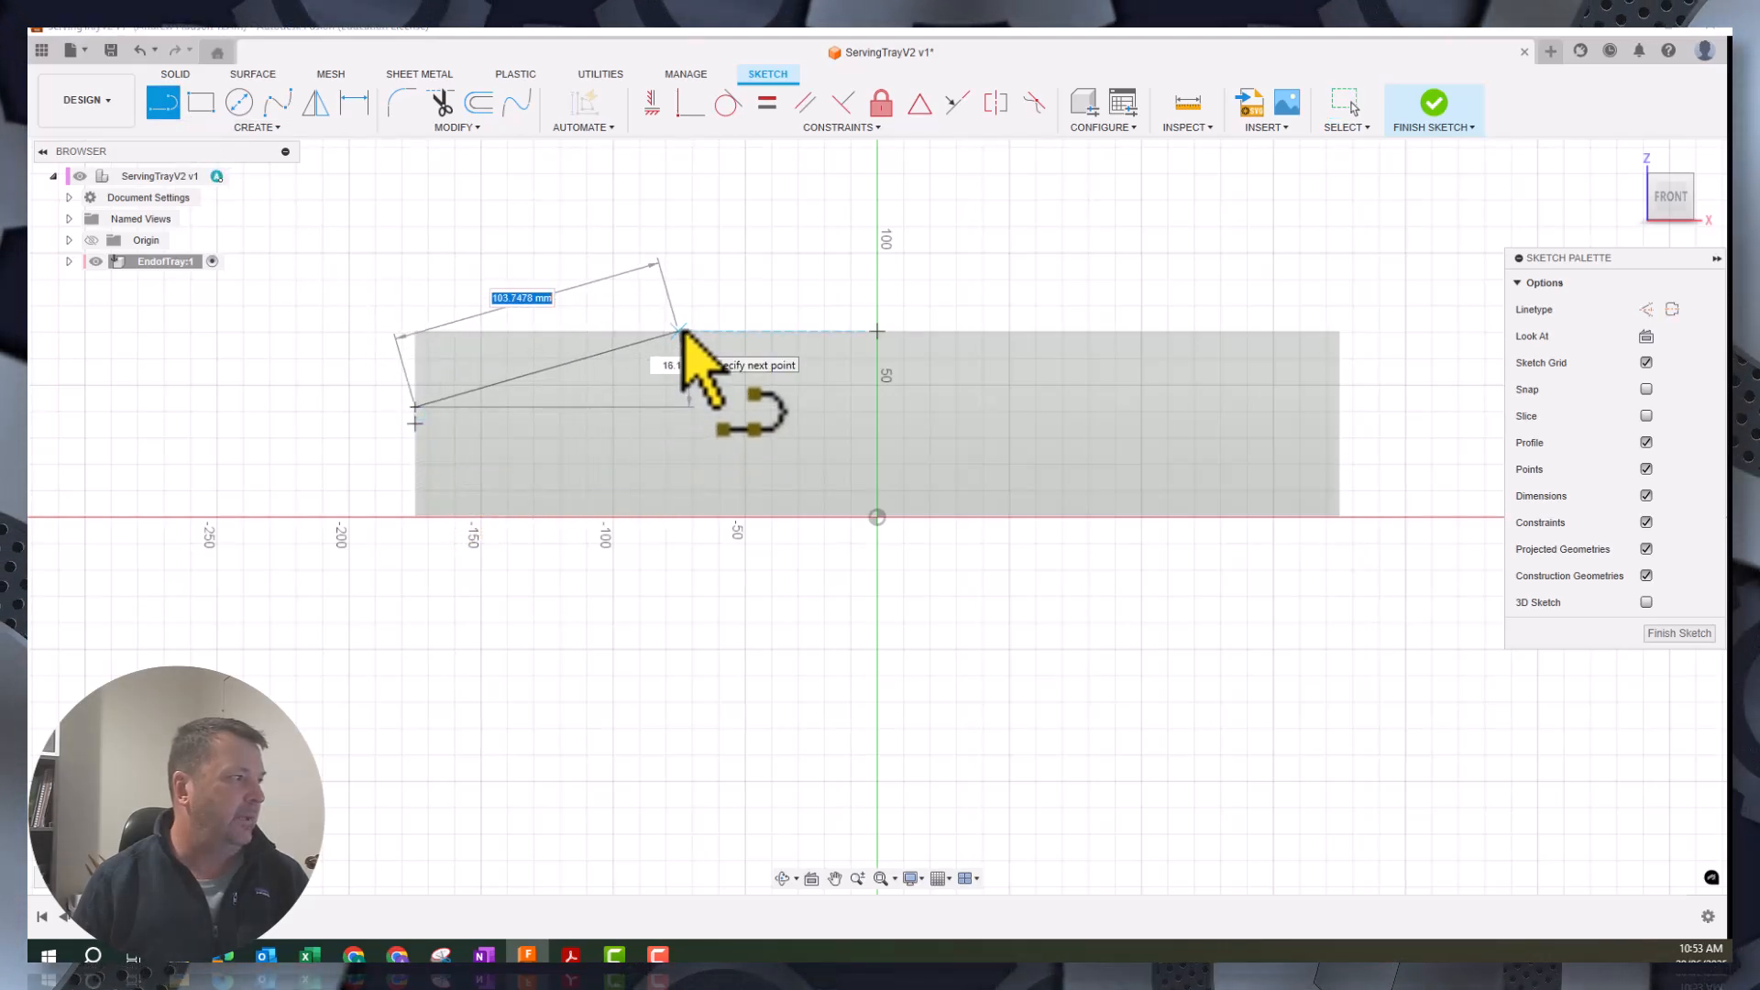
click(1339, 408)
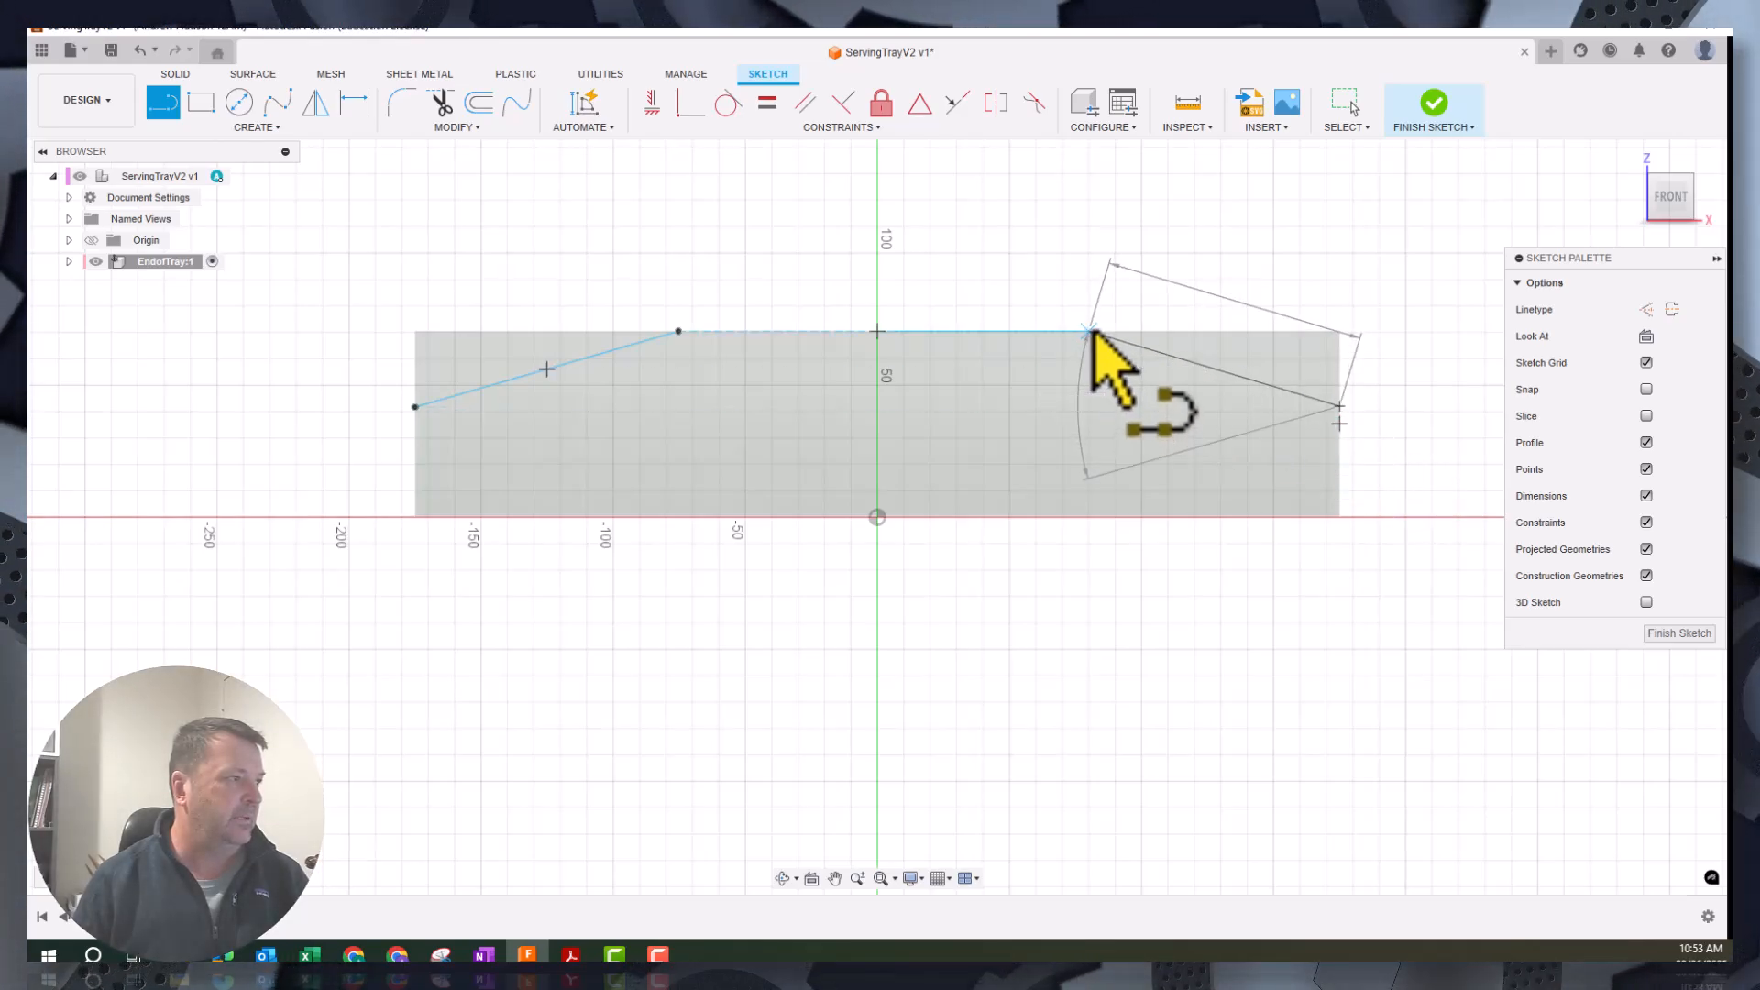
double_click(1088, 331)
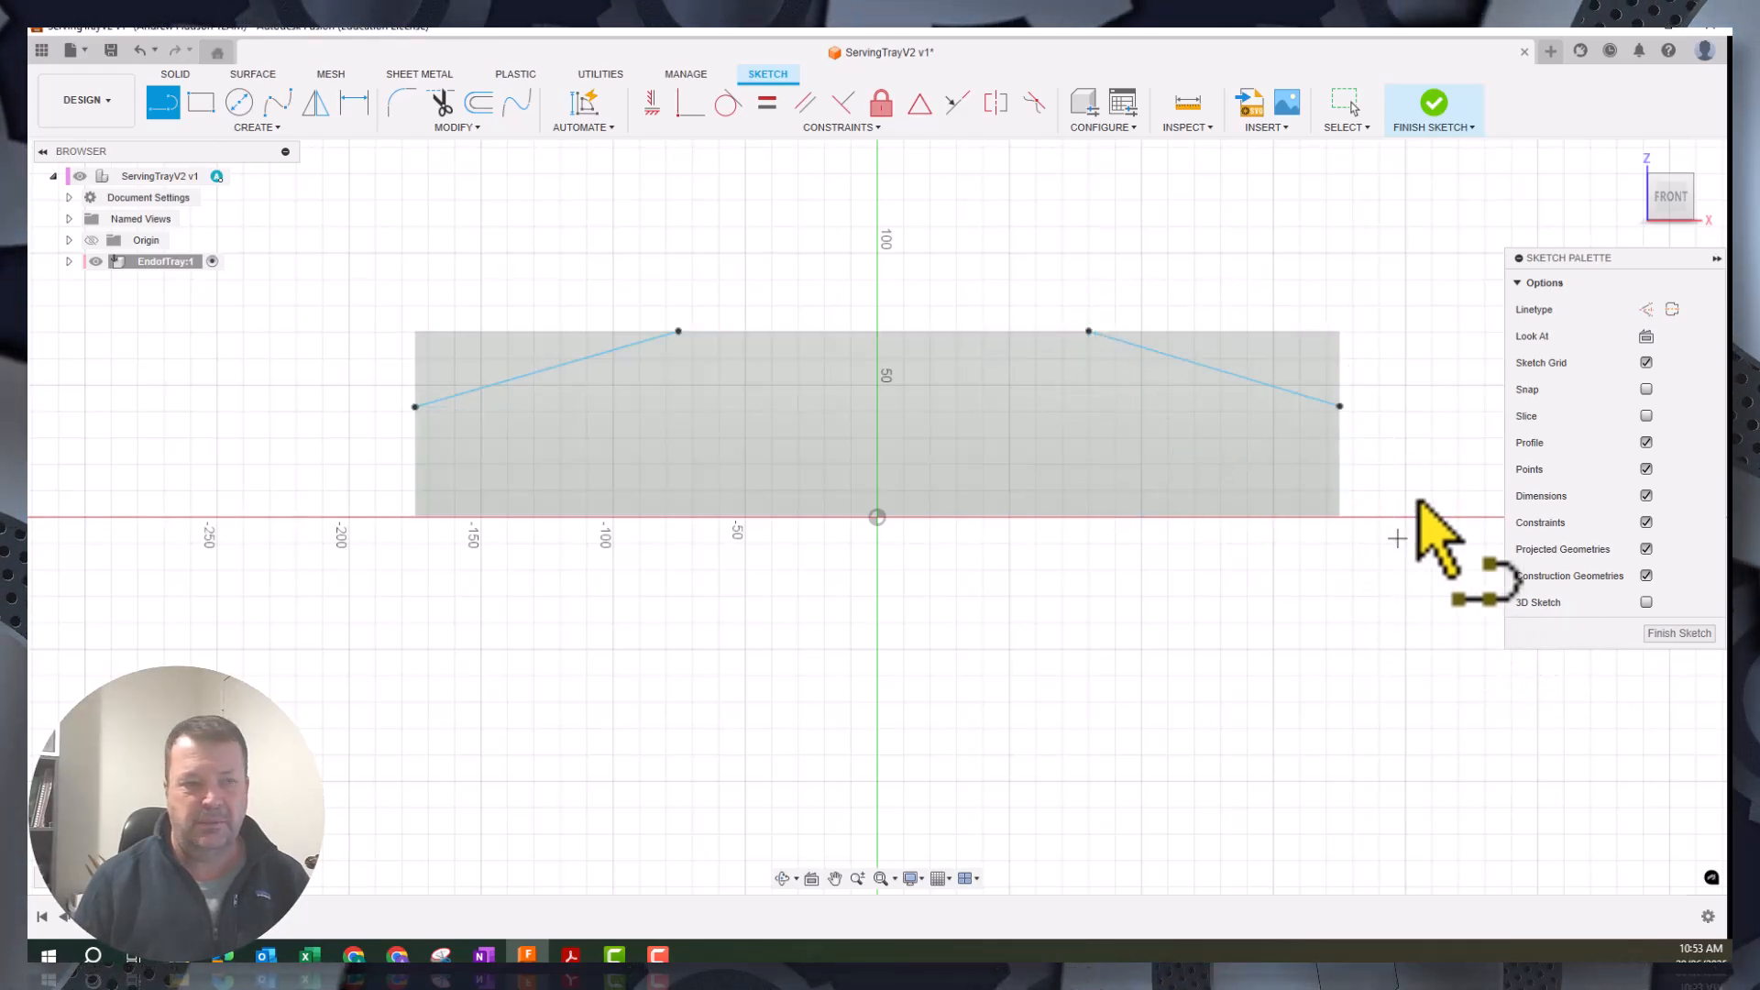
Dimension the lower end of each sloping line 40 mm above the board's bottom corner on its side
click(354, 102)
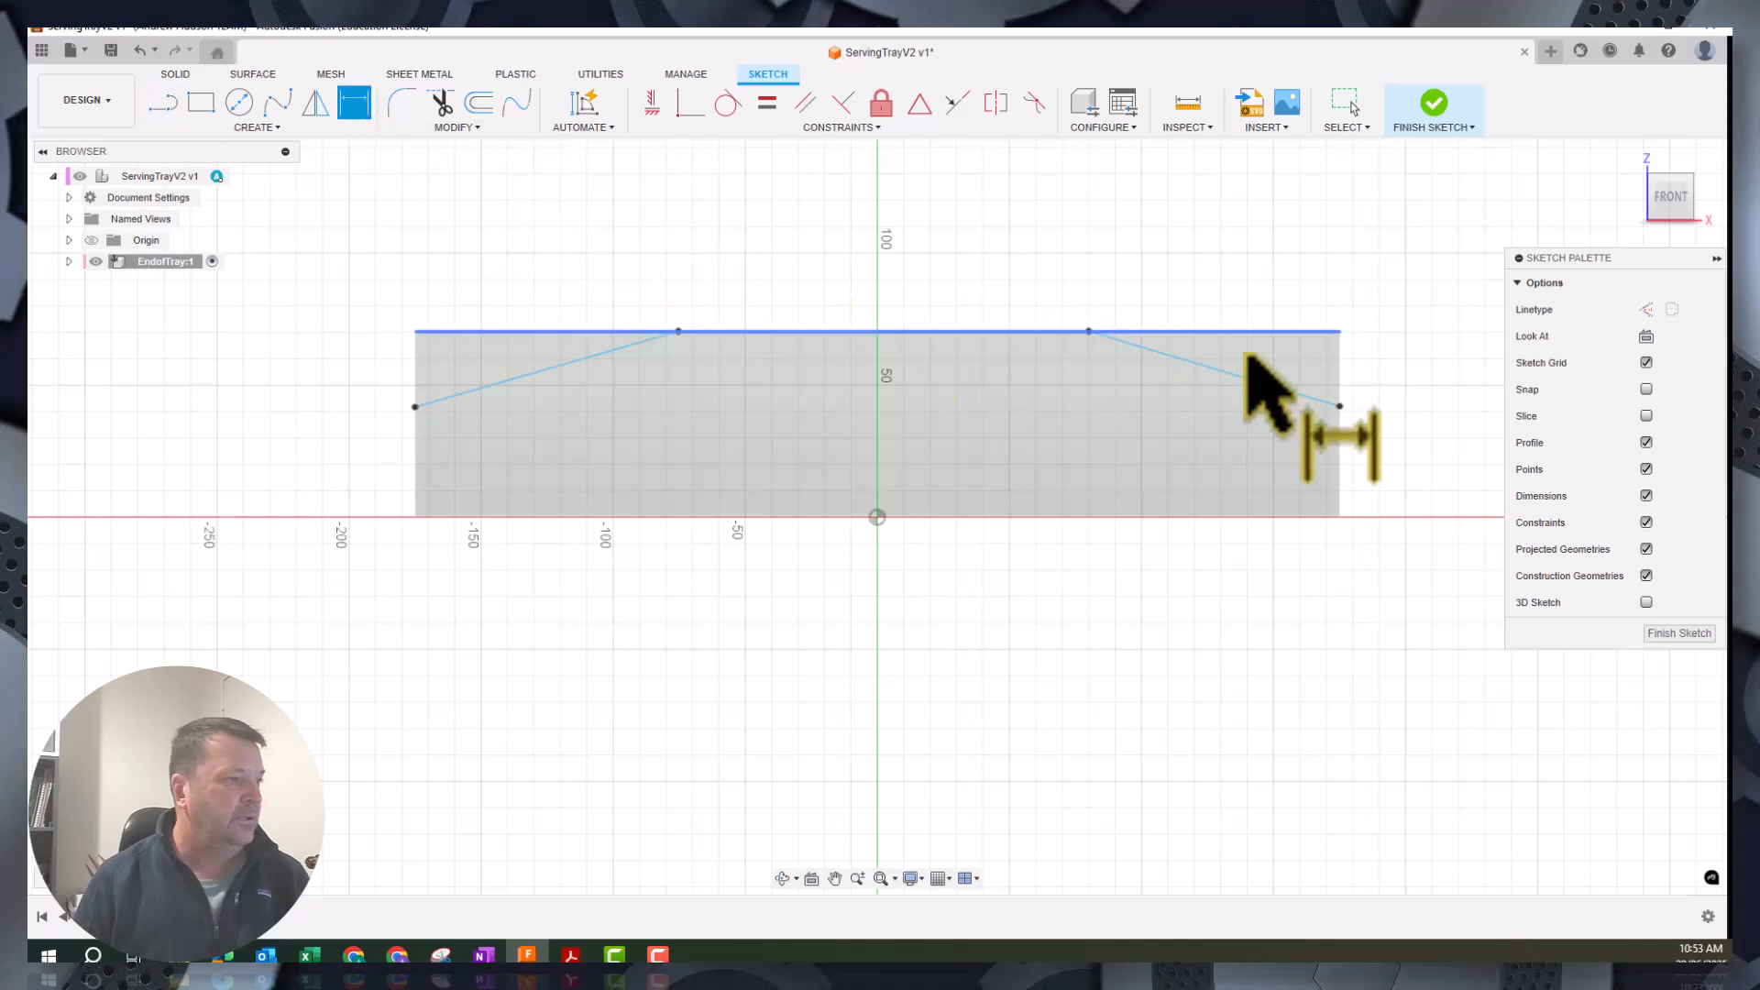
click(1339, 516)
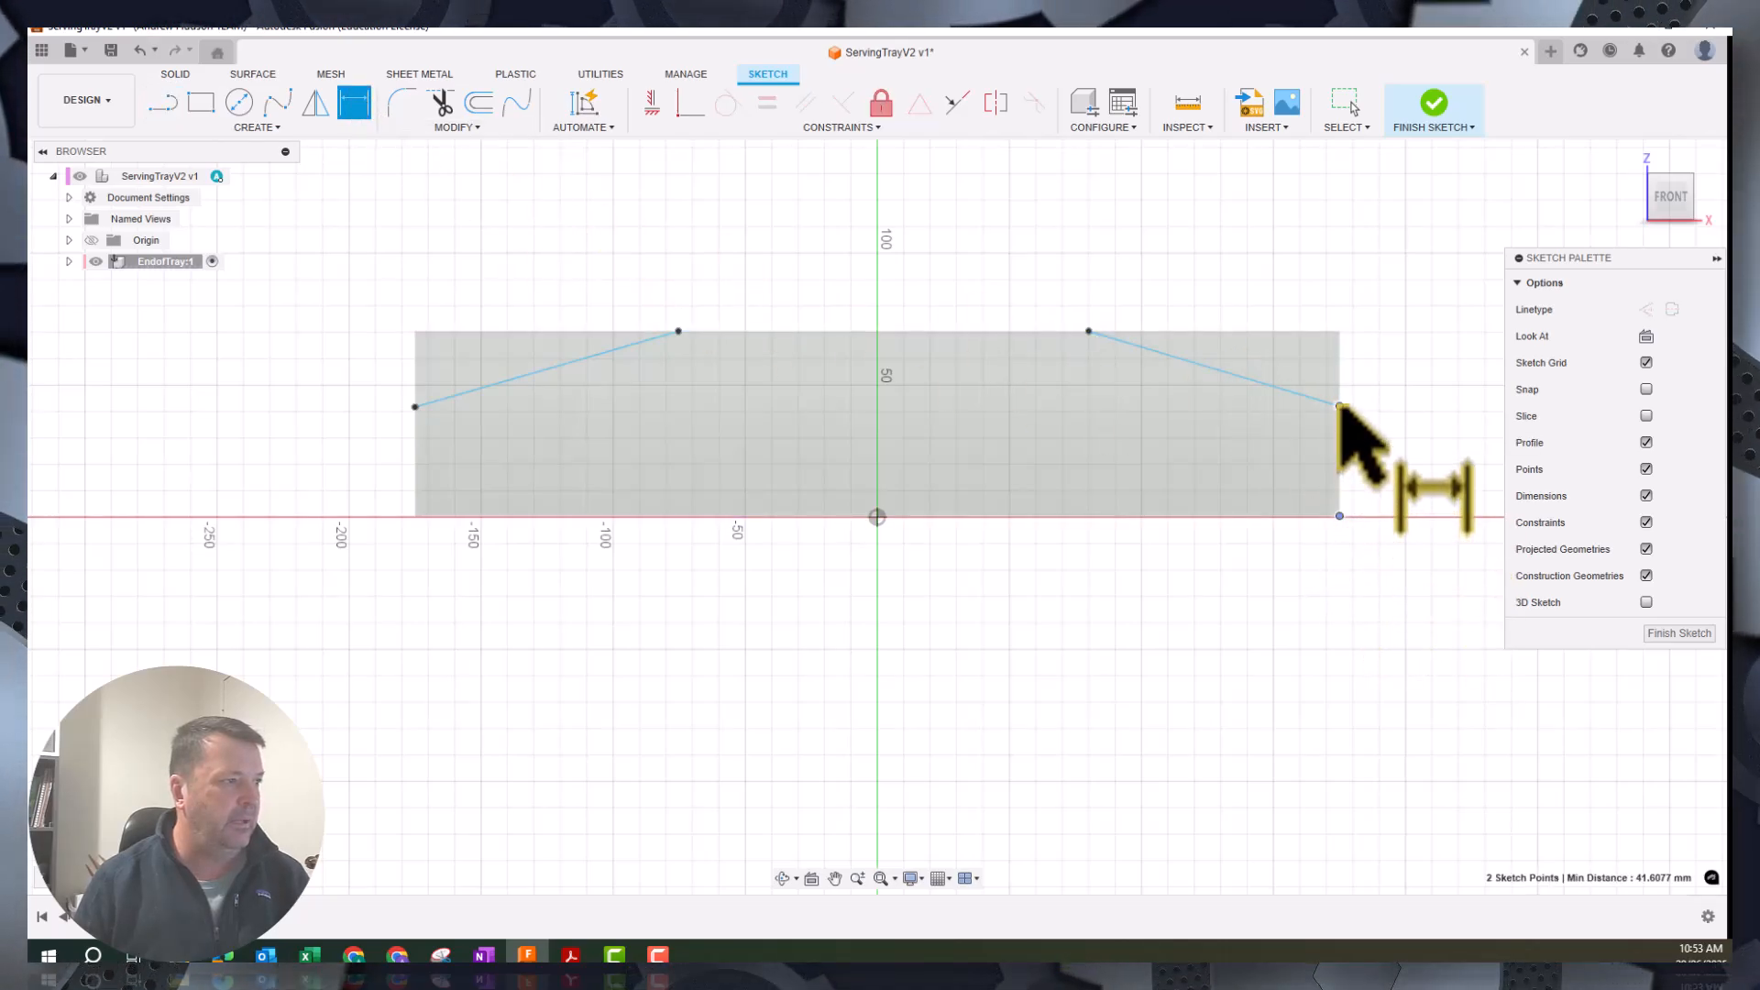
click(1400, 463)
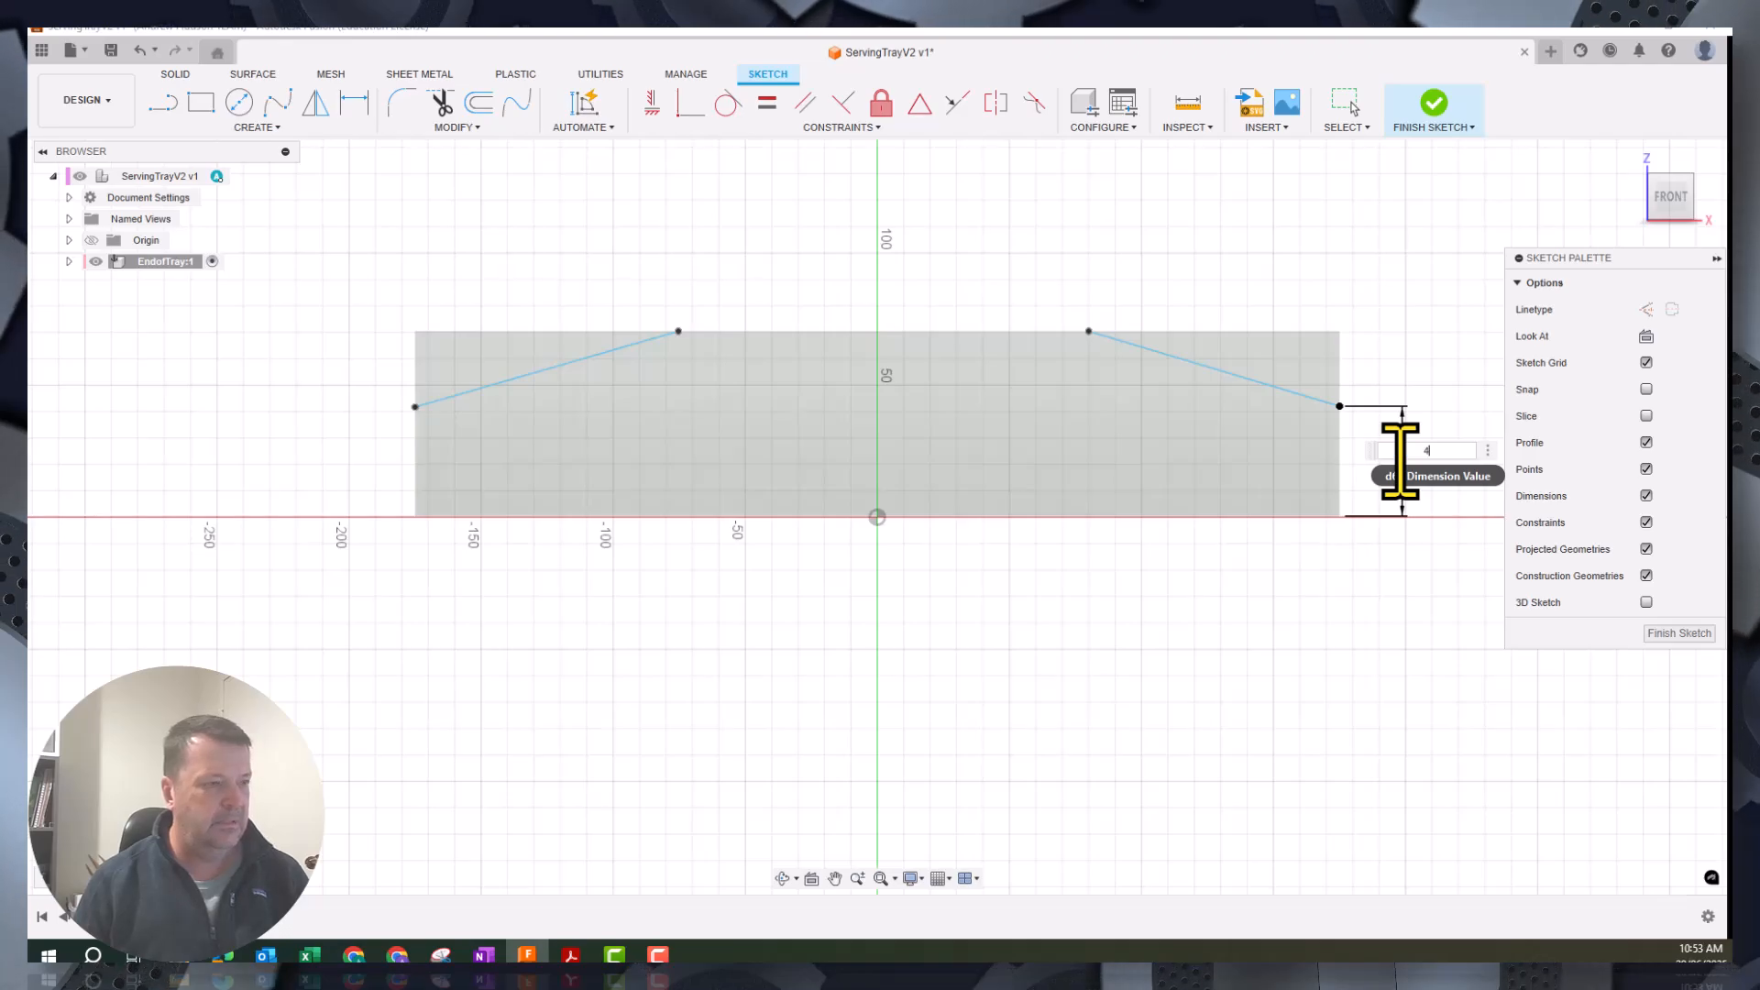
text(40)
key(Return)
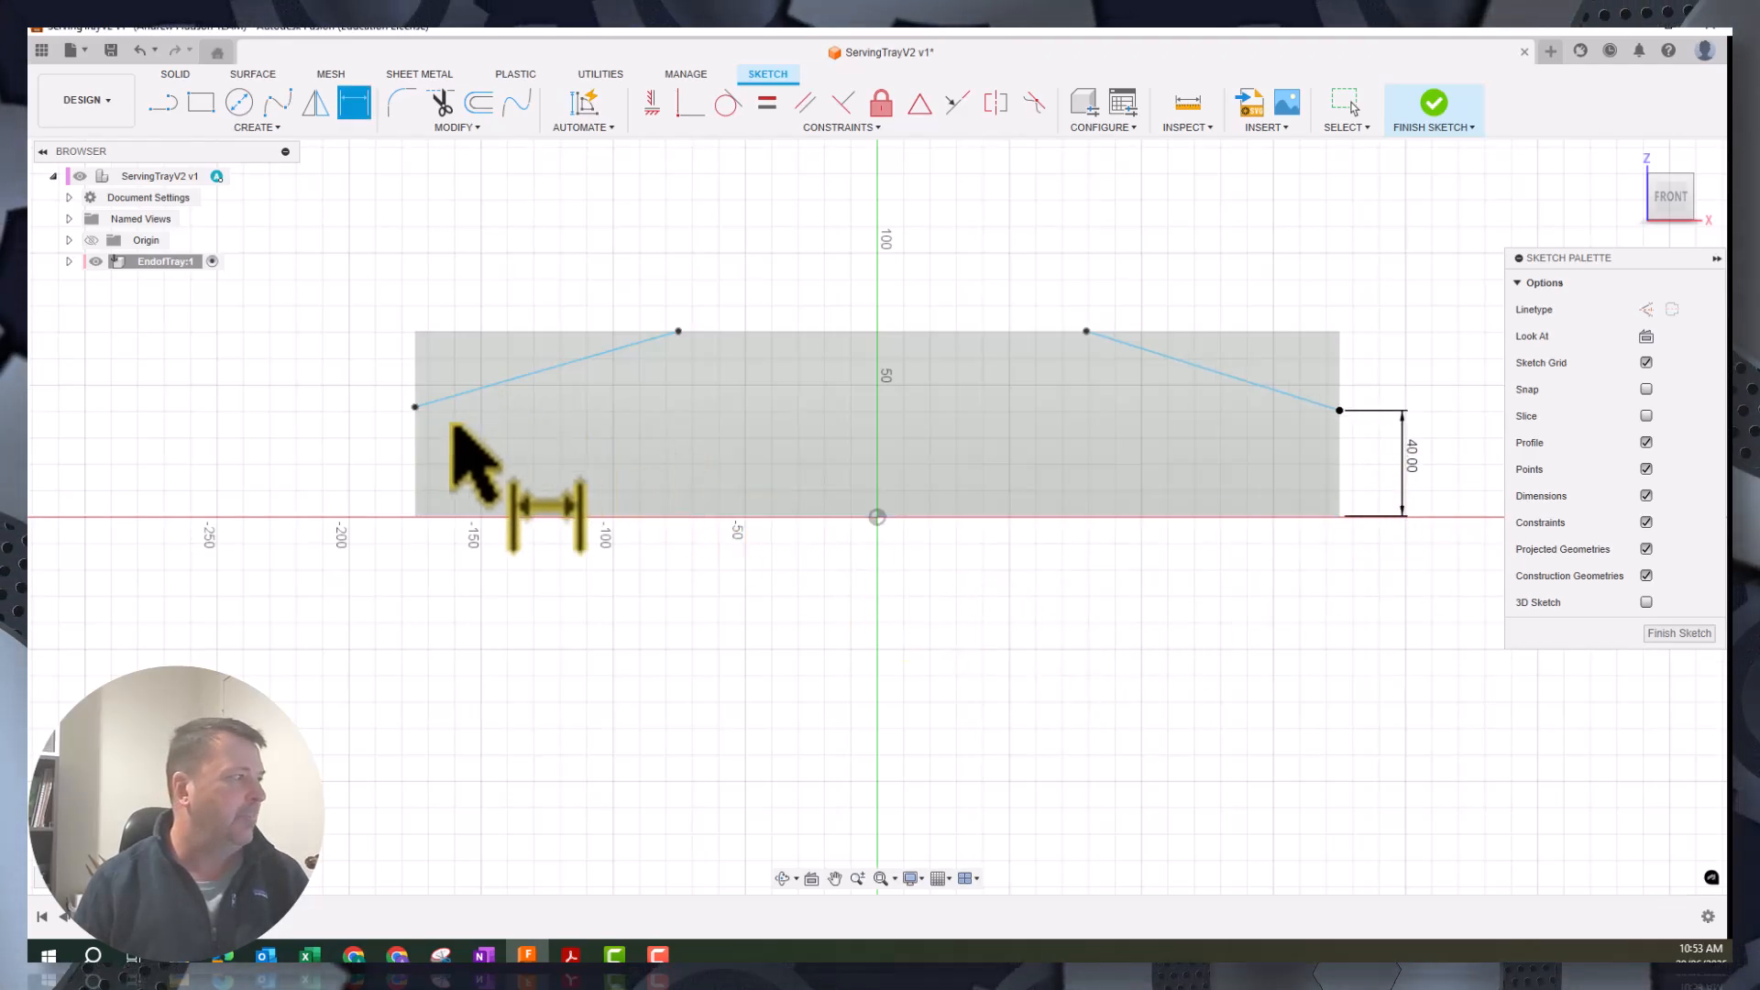
click(415, 407)
click(425, 514)
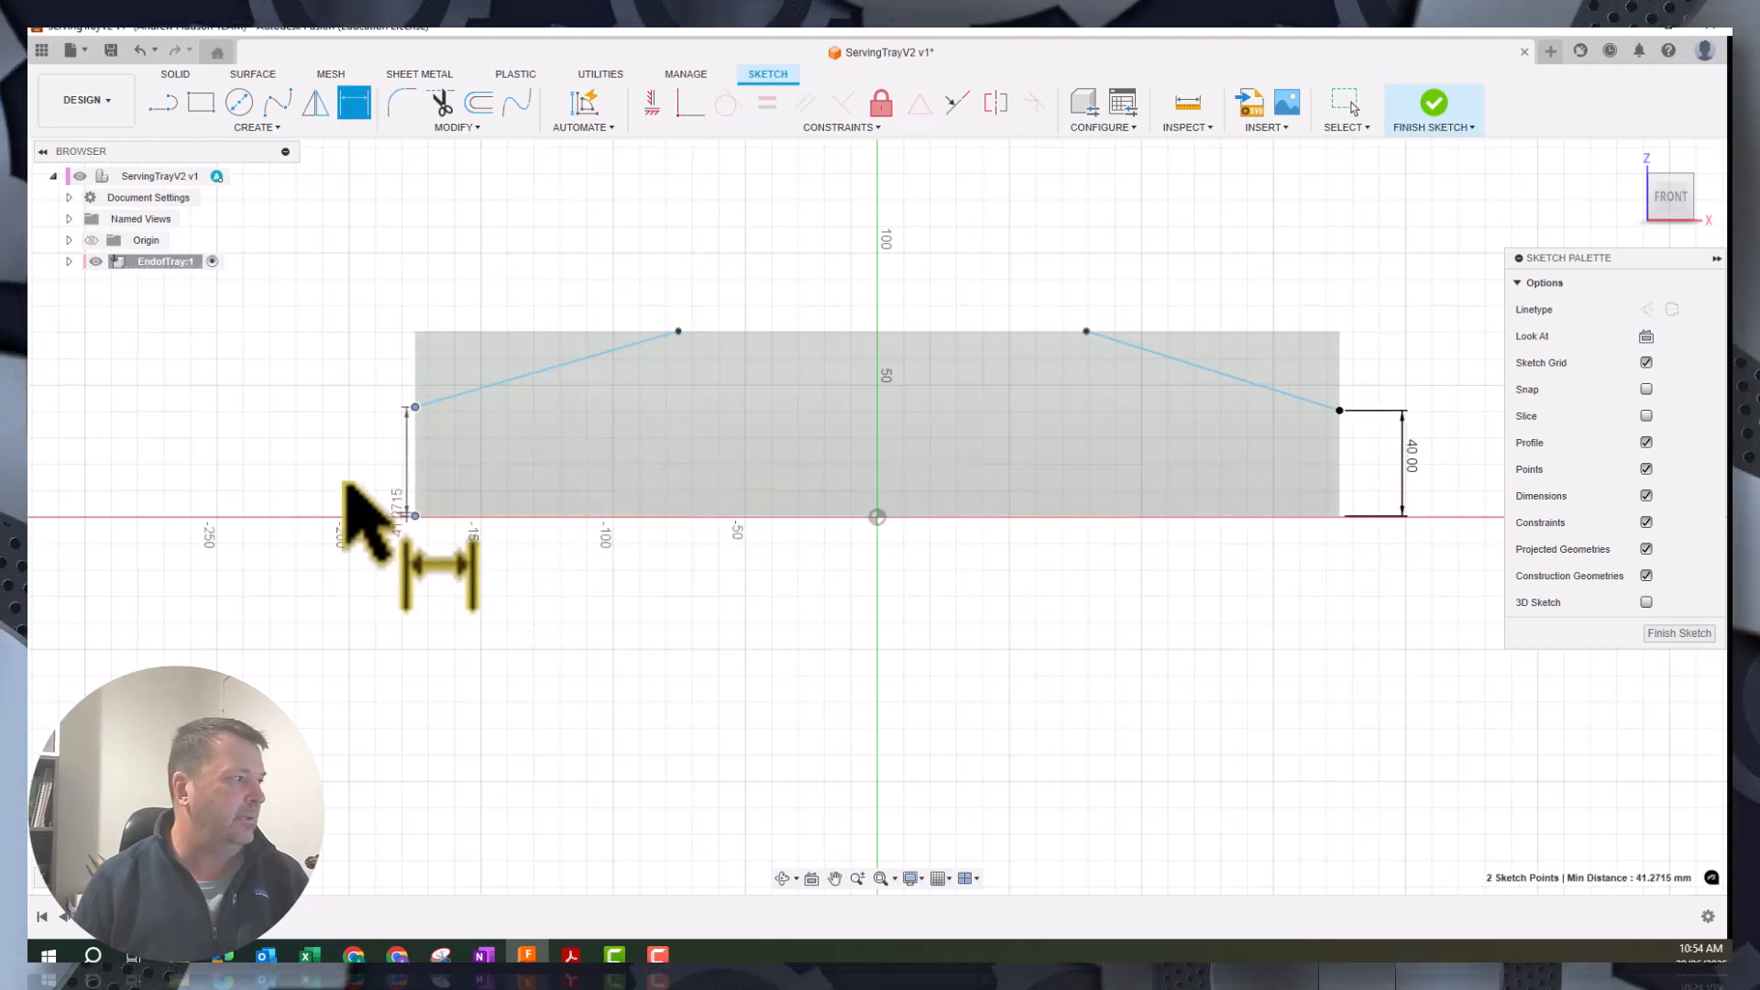
click(327, 486)
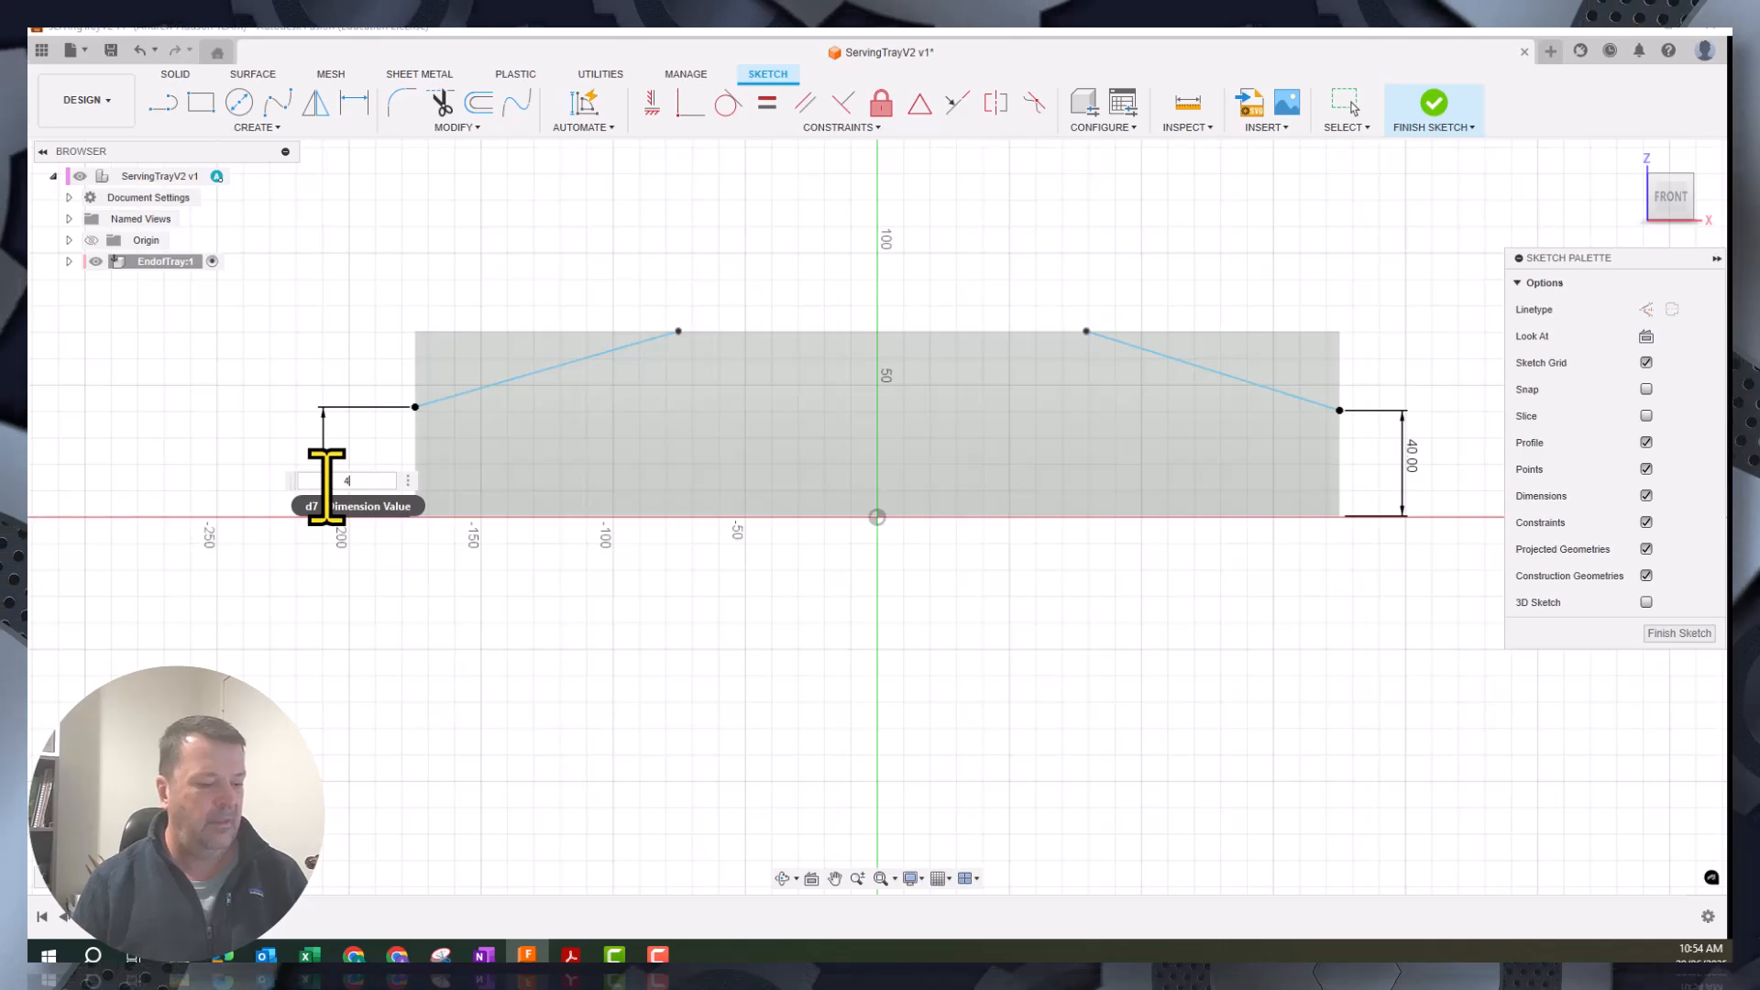
key(Return)
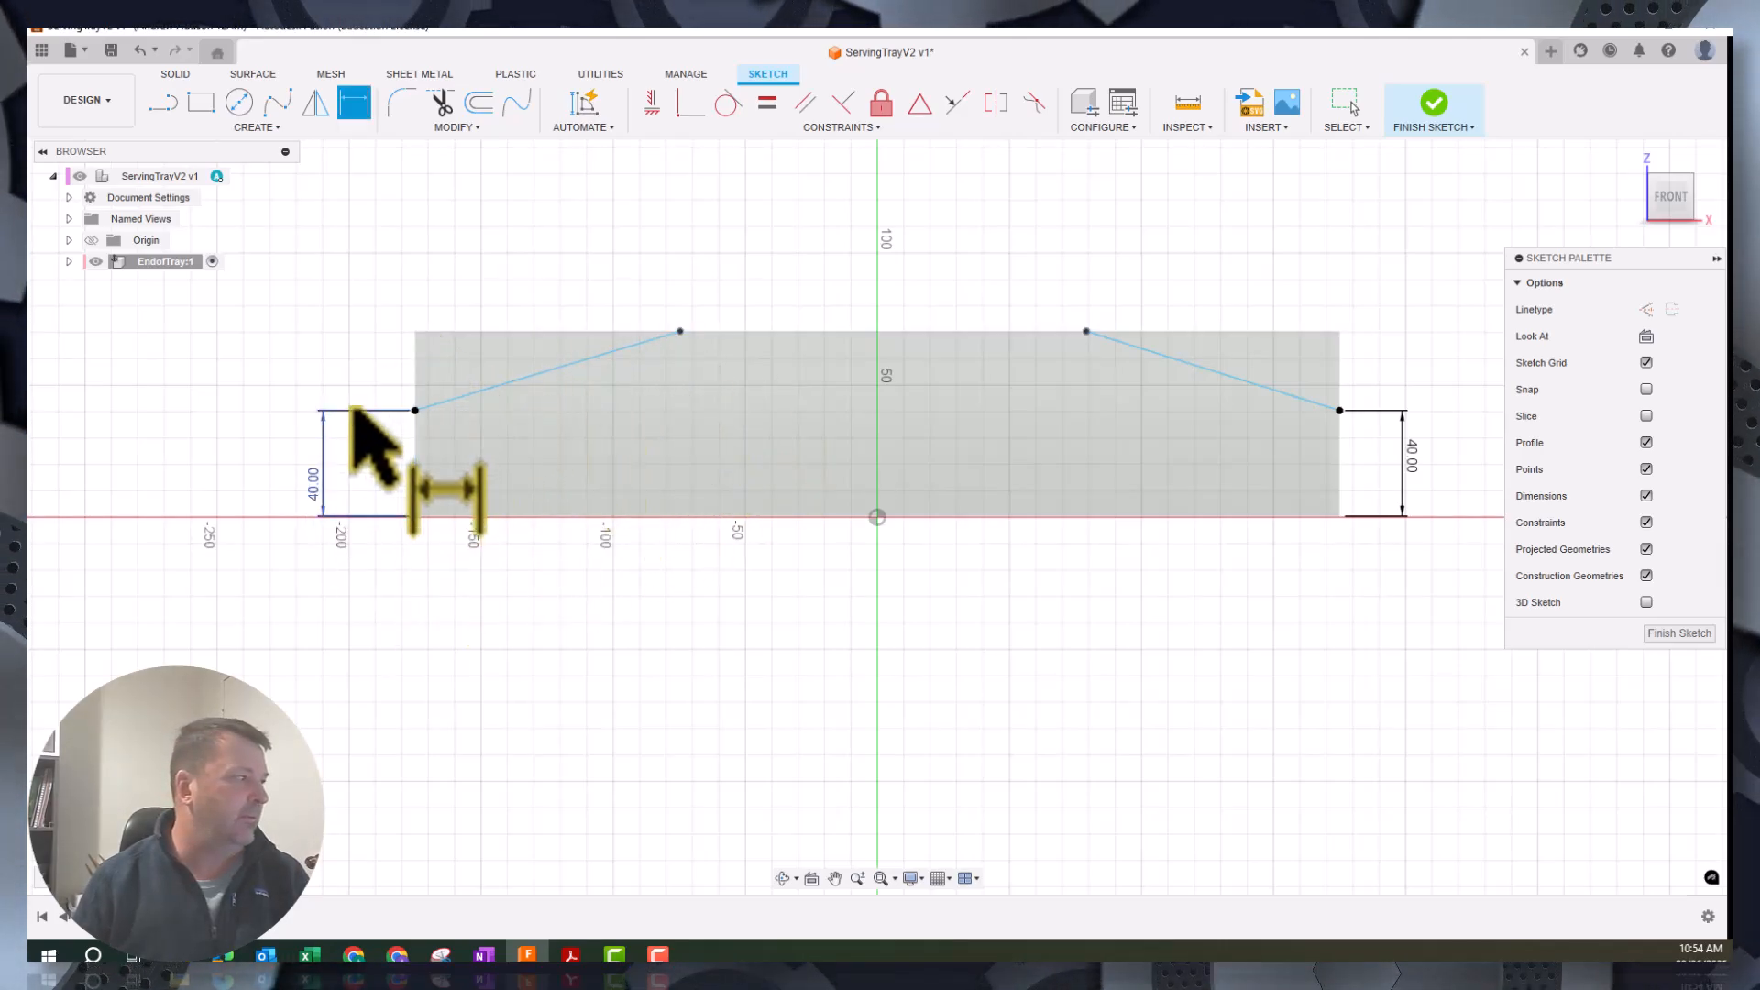
Dimension the horizontal distance between the two ends of each sloping line as 100 mm
click(414, 410)
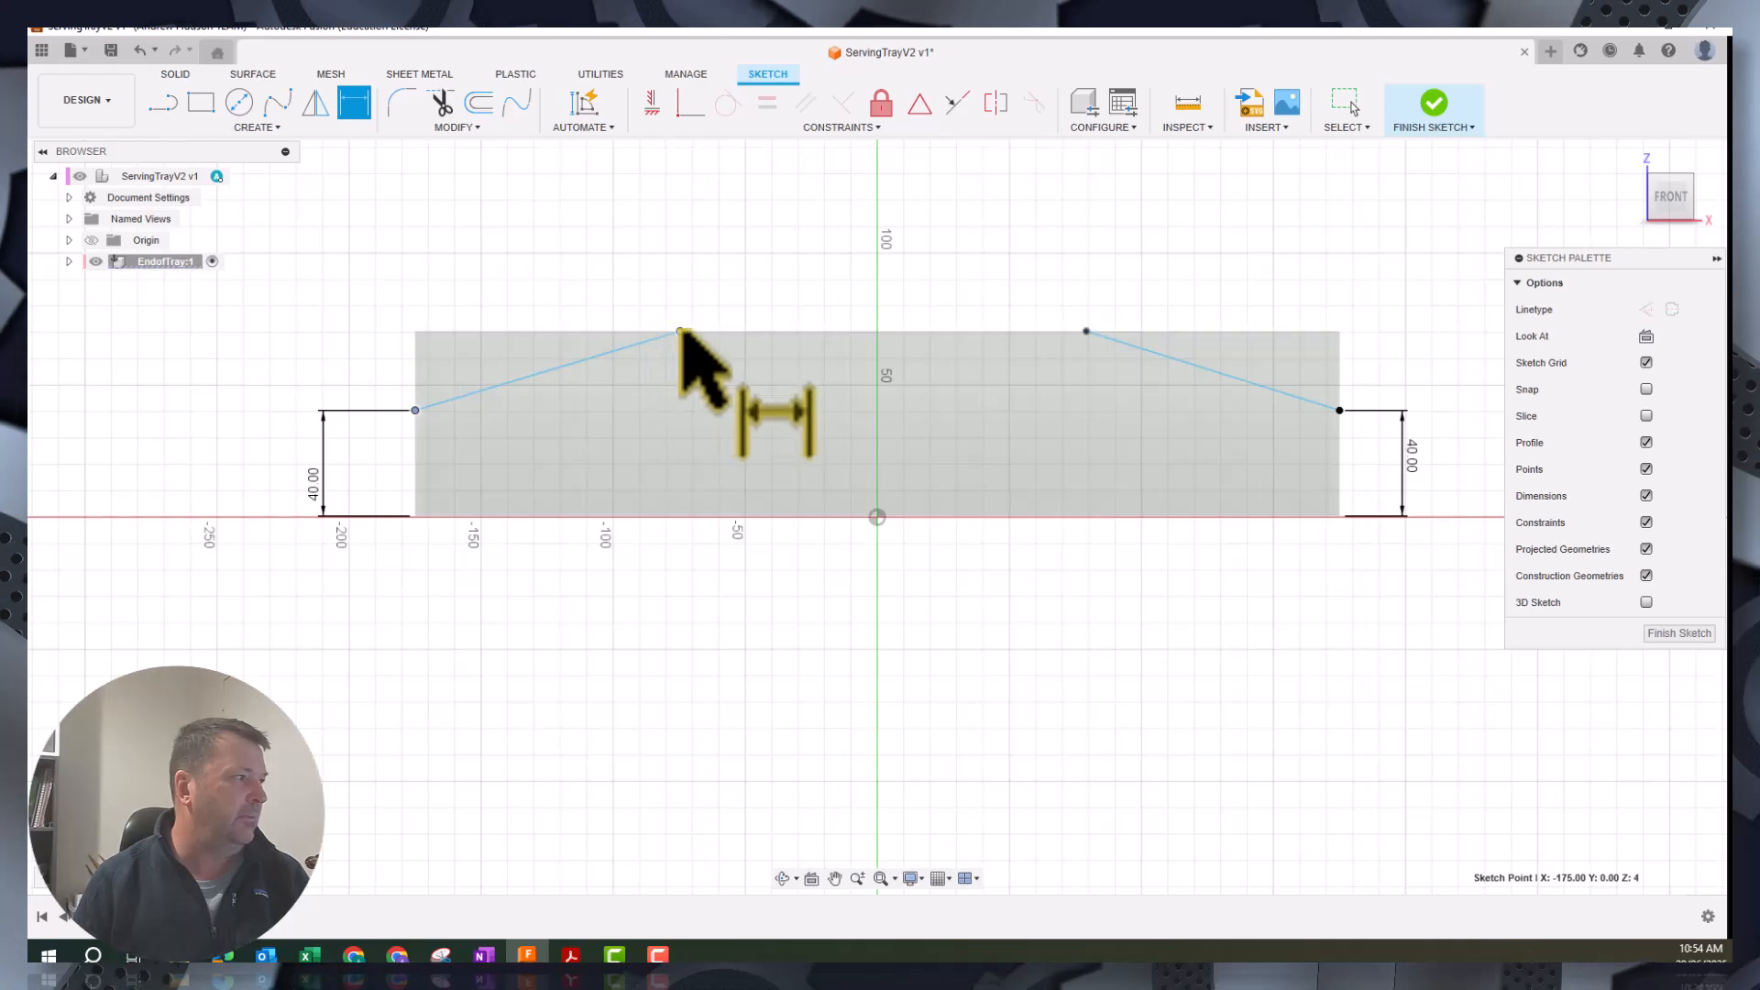
click(680, 331)
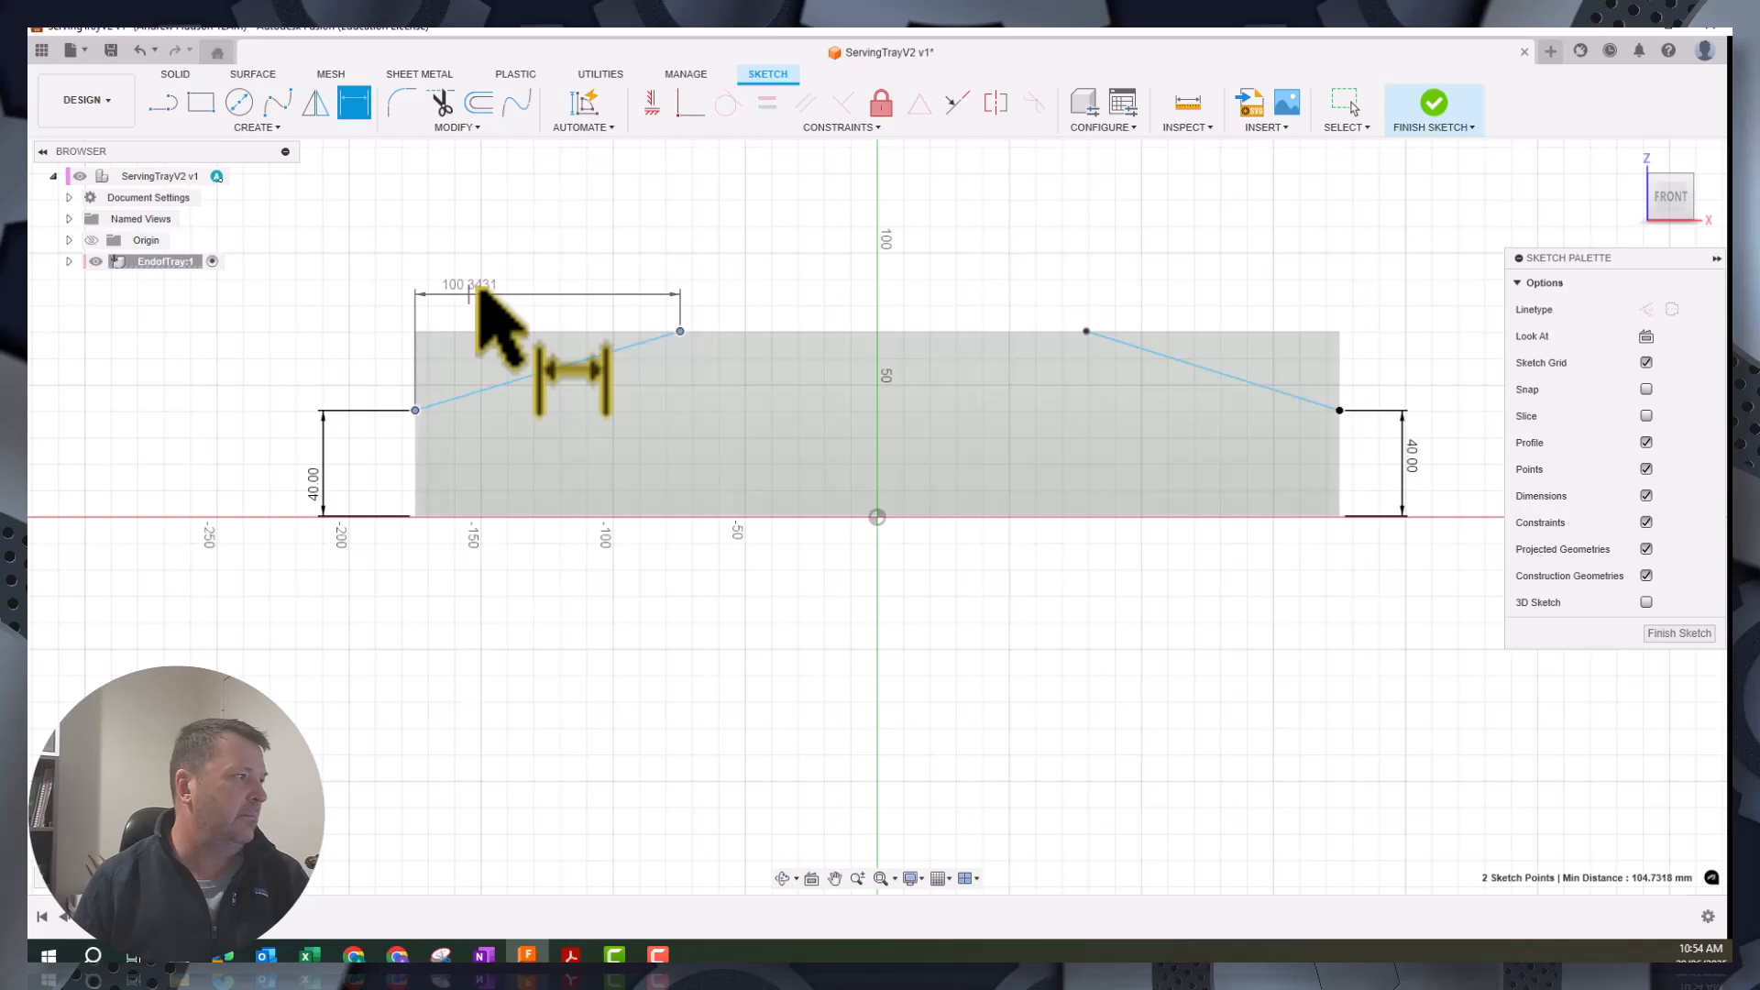
click(541, 262)
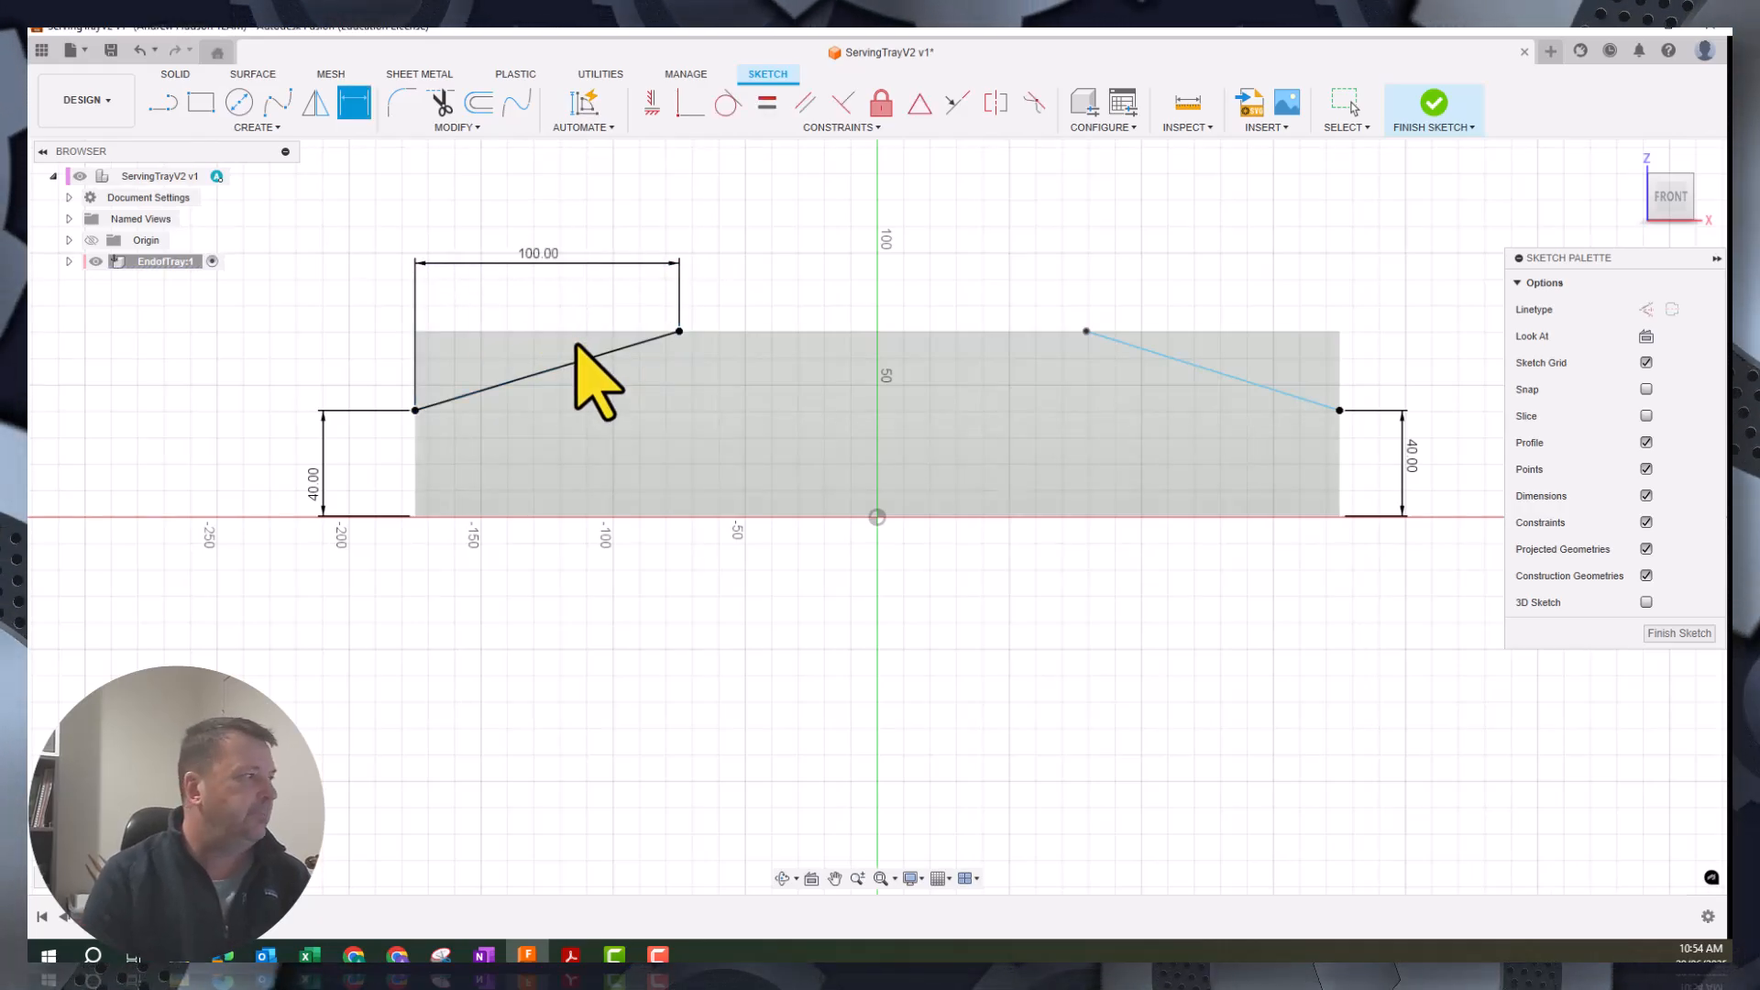
click(1086, 330)
click(1339, 409)
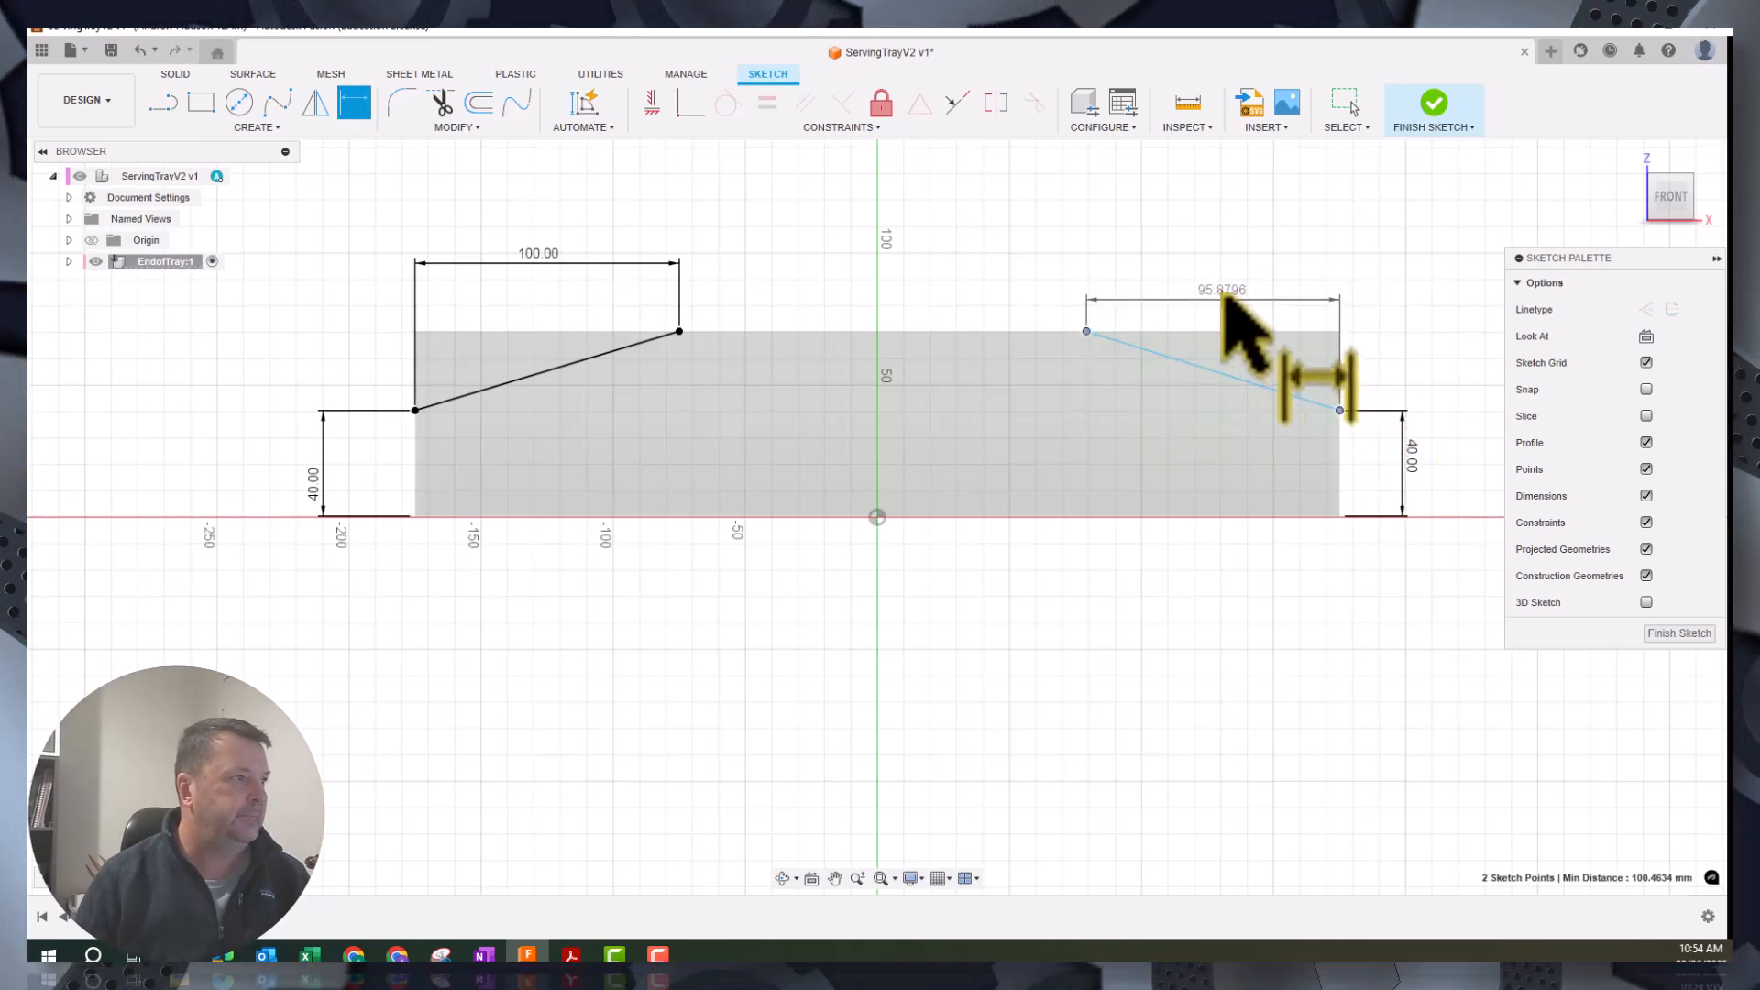
click(1226, 294)
text(100)
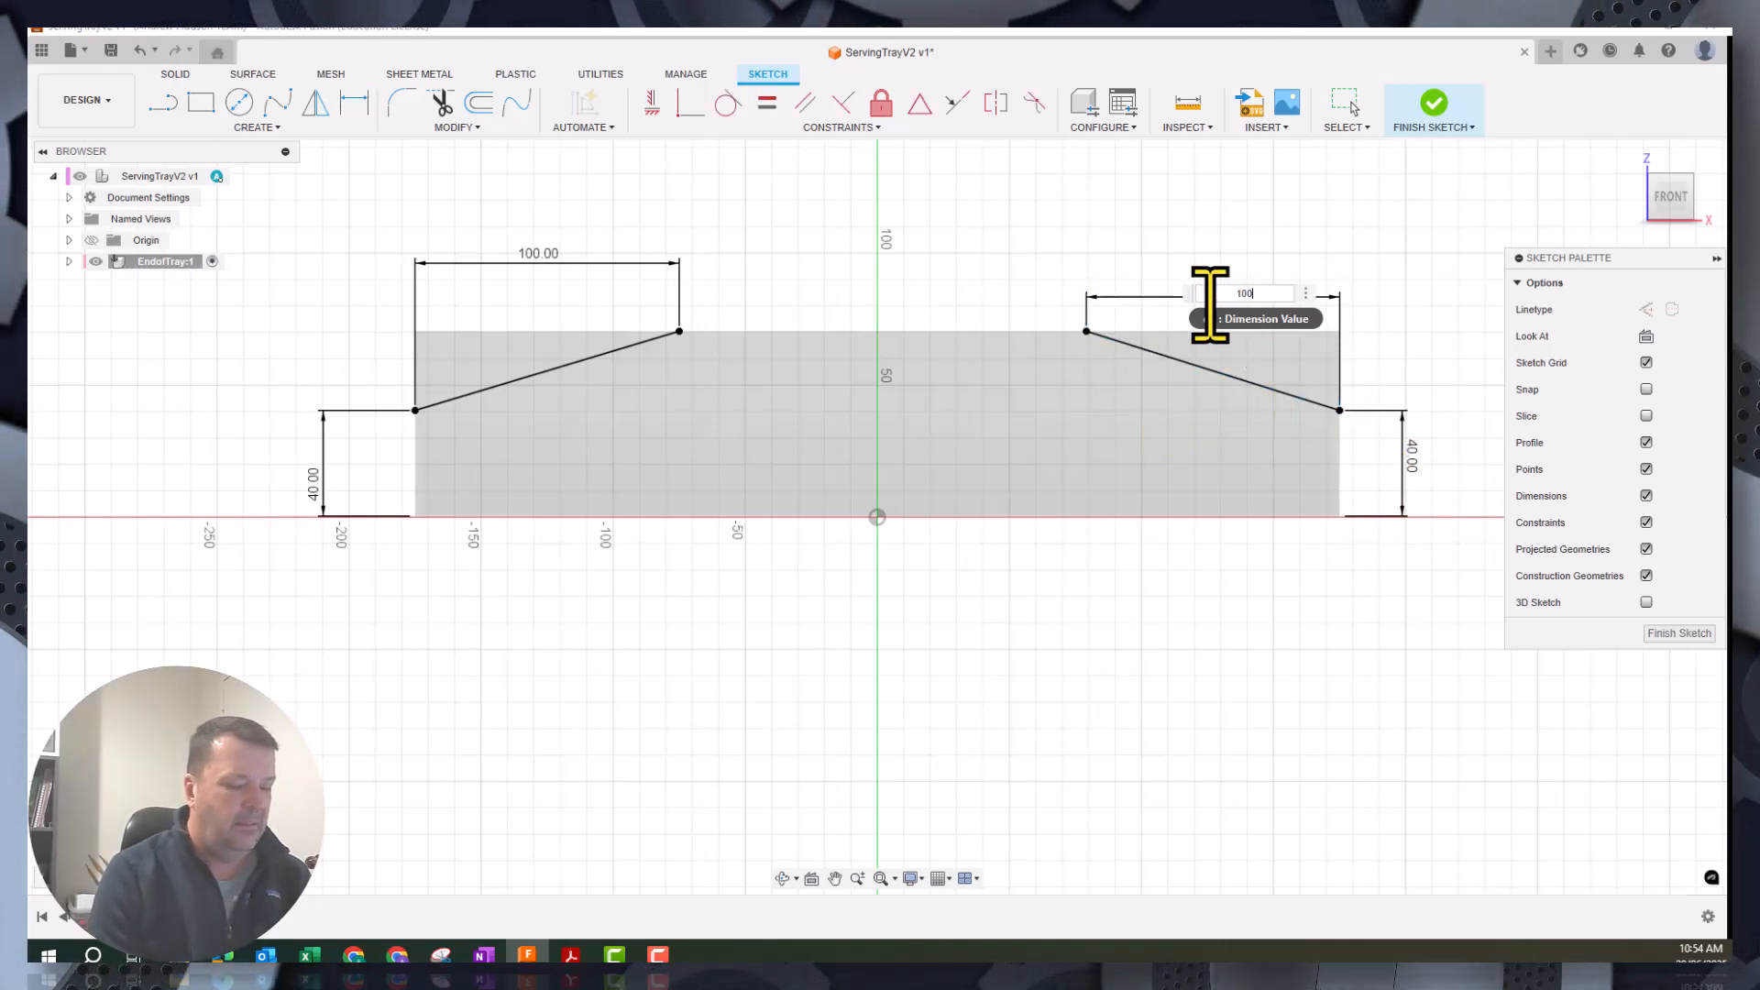
key(Return)
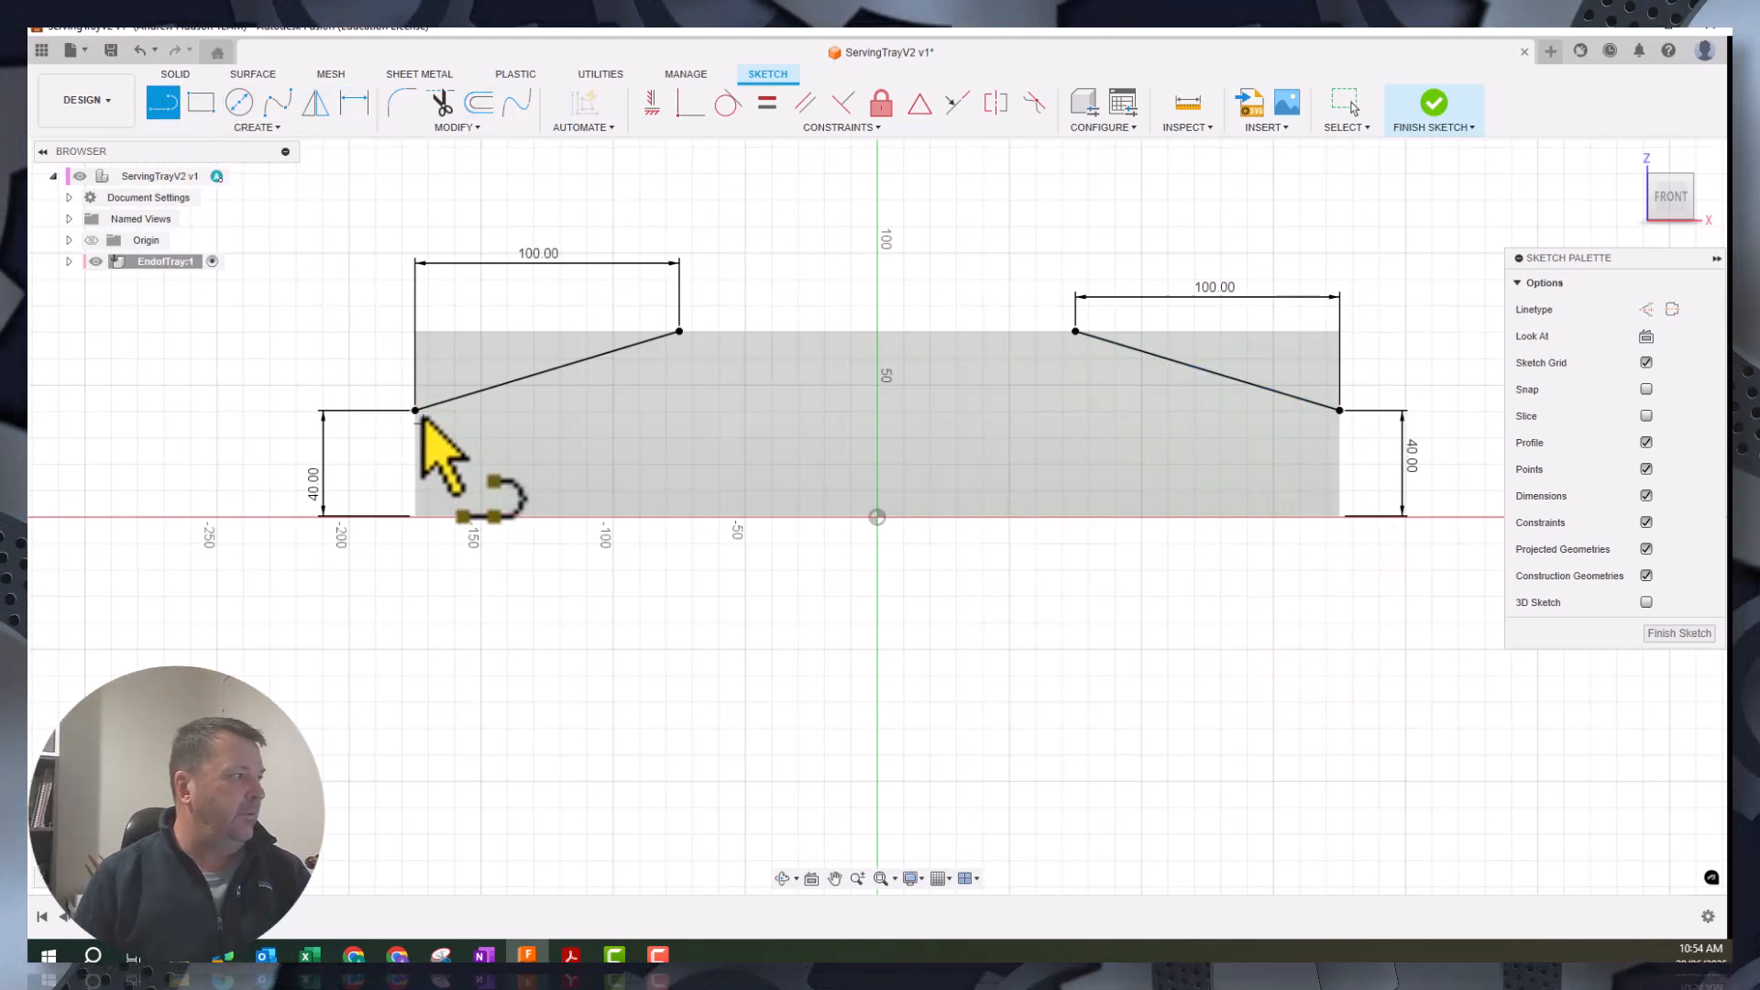
Close both sloping lines into corner triangles with lines along the board's side and top edges, and finish the sketch
click(415, 410)
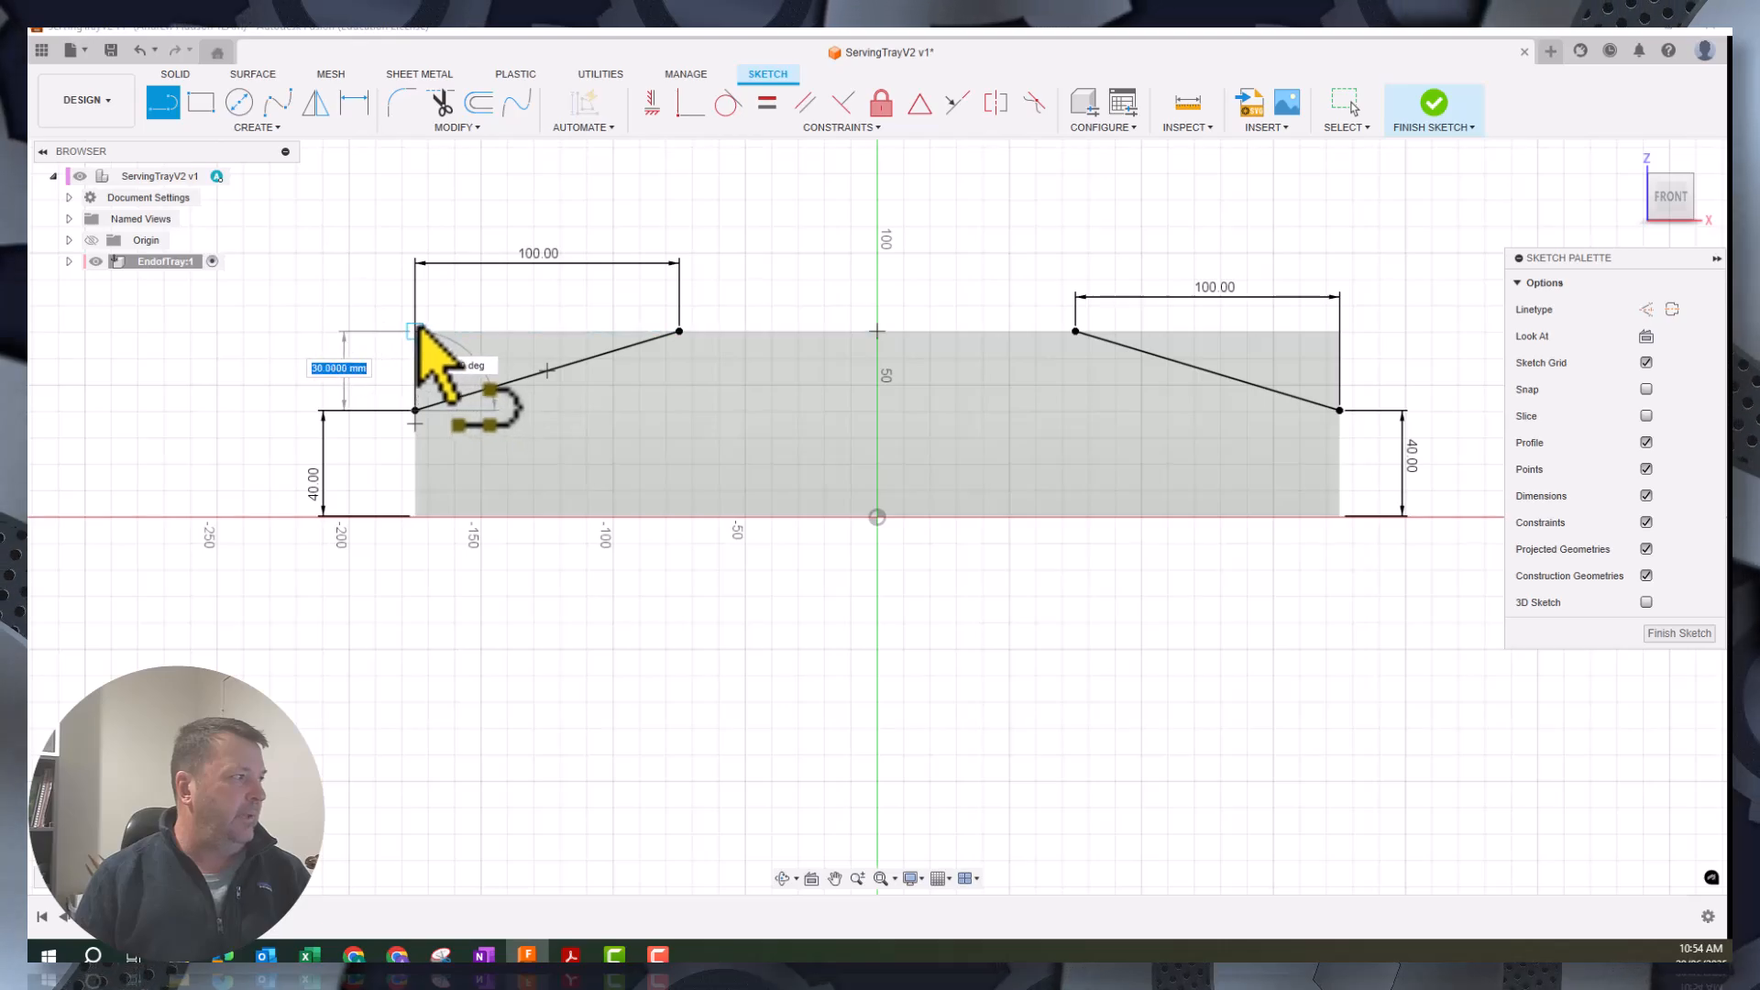
click(416, 331)
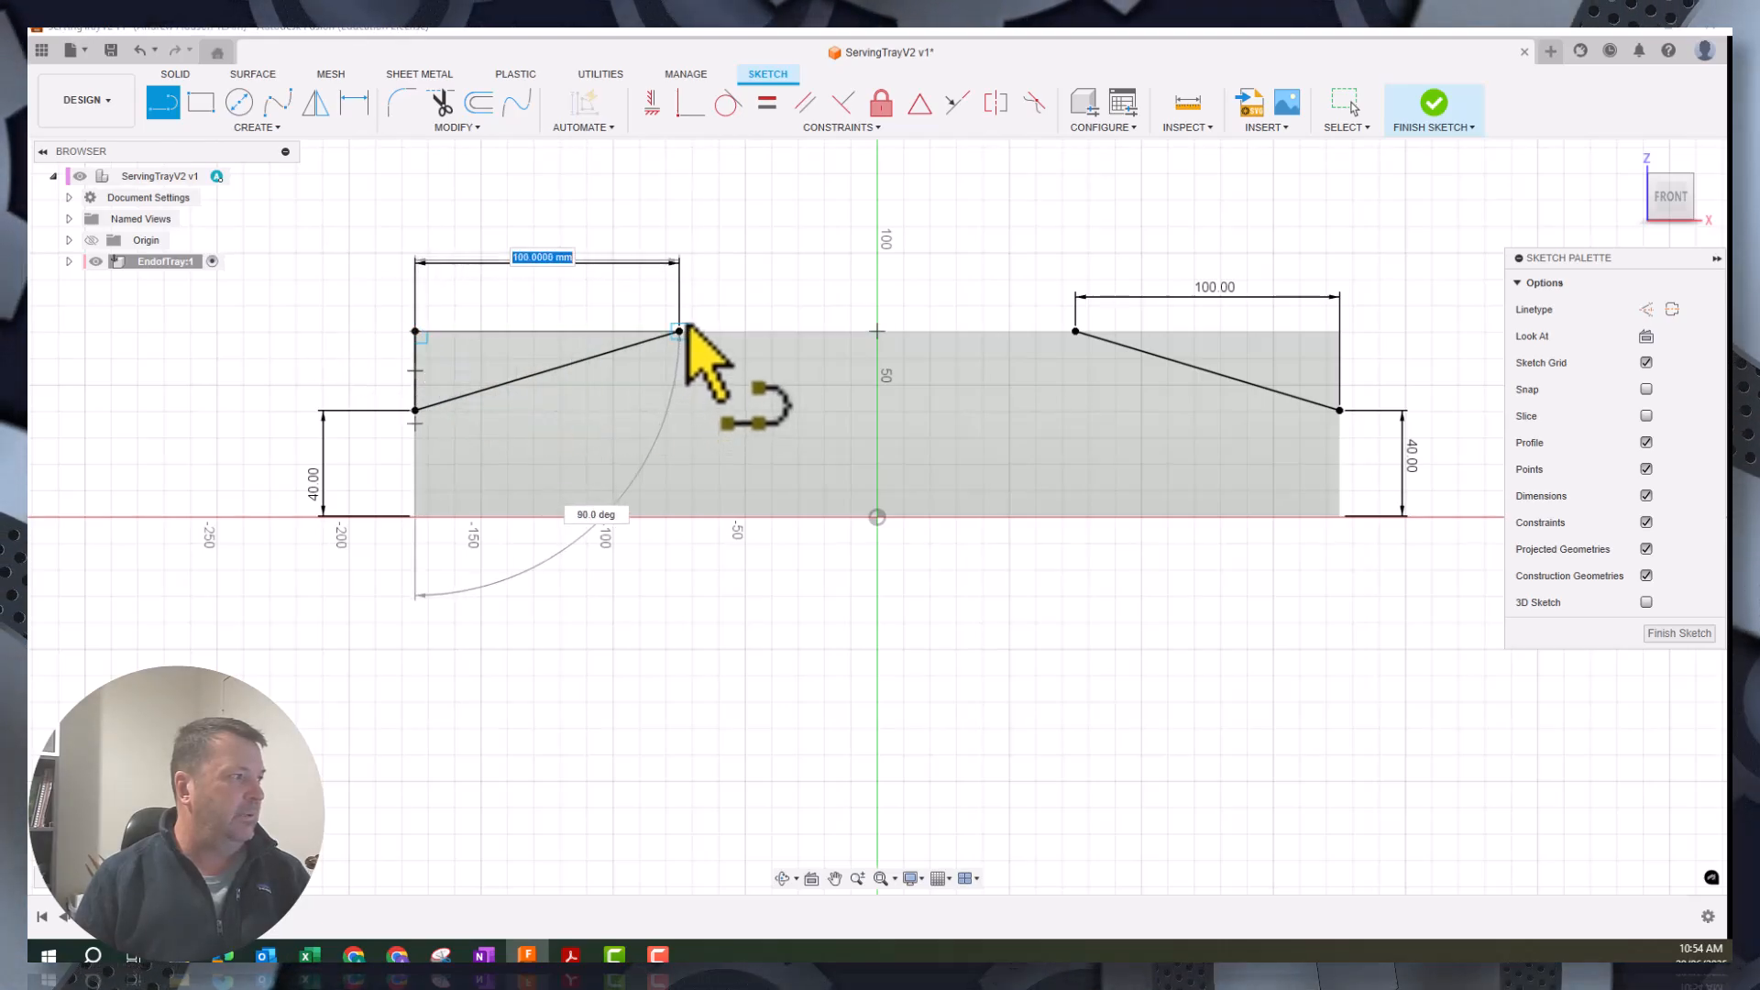
click(678, 331)
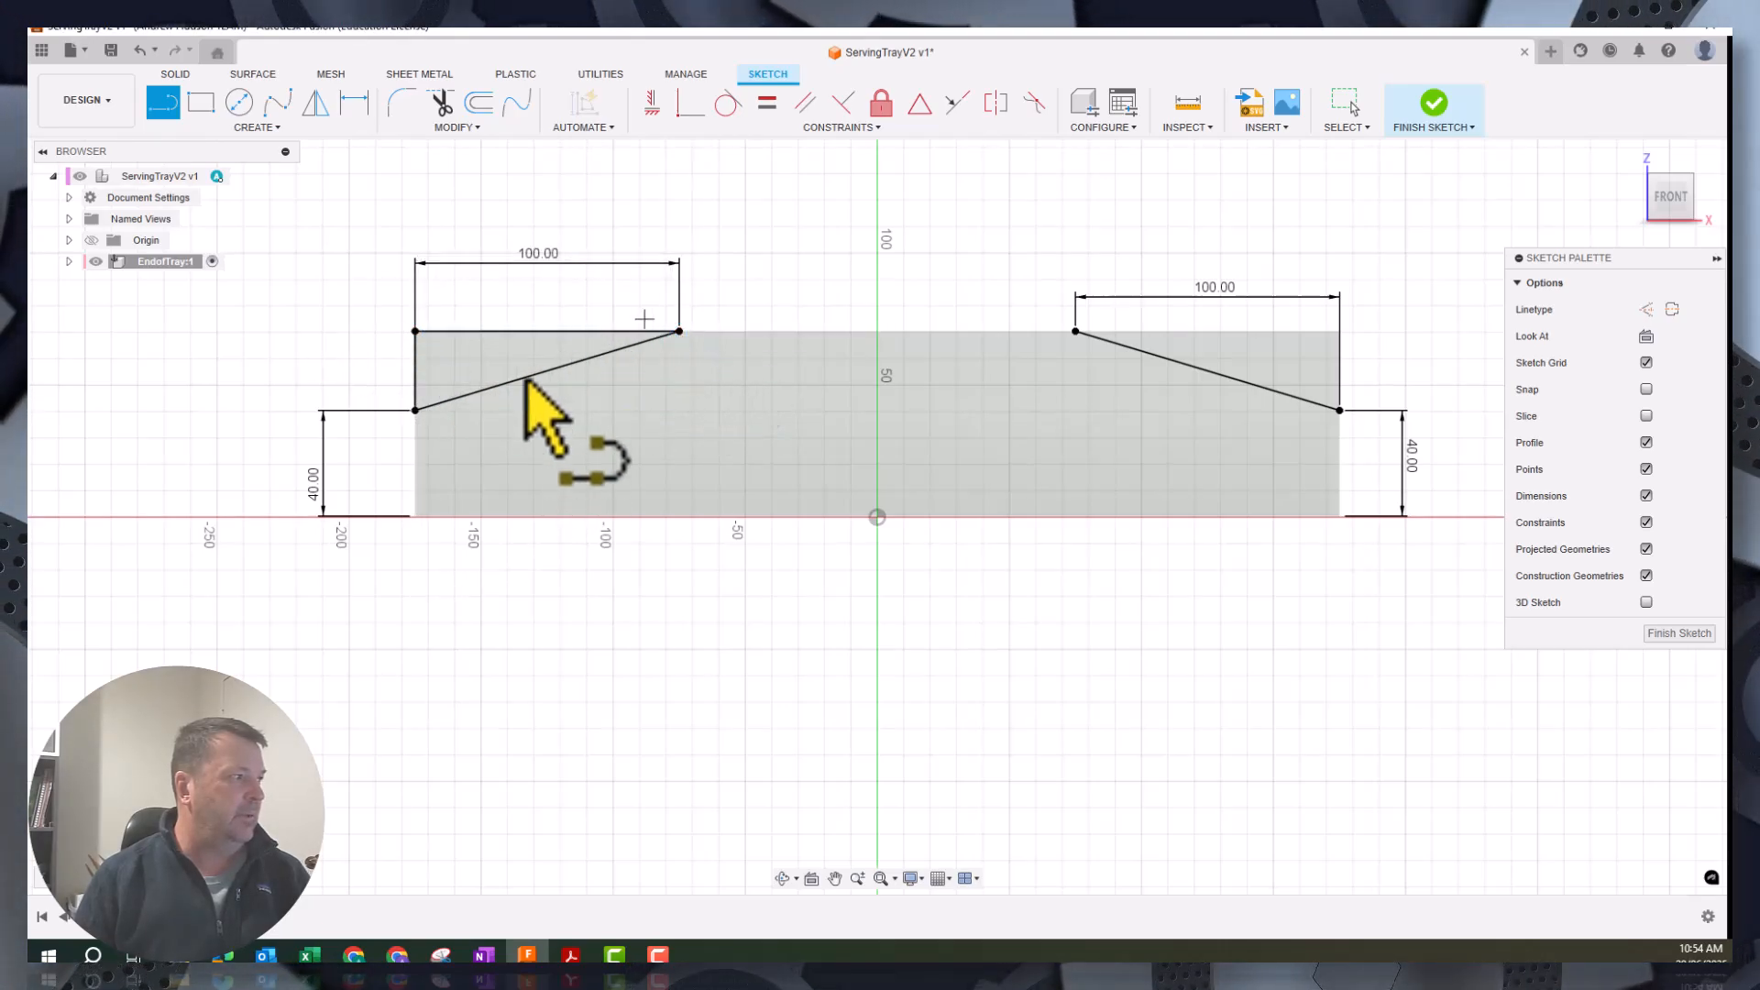
click(1076, 331)
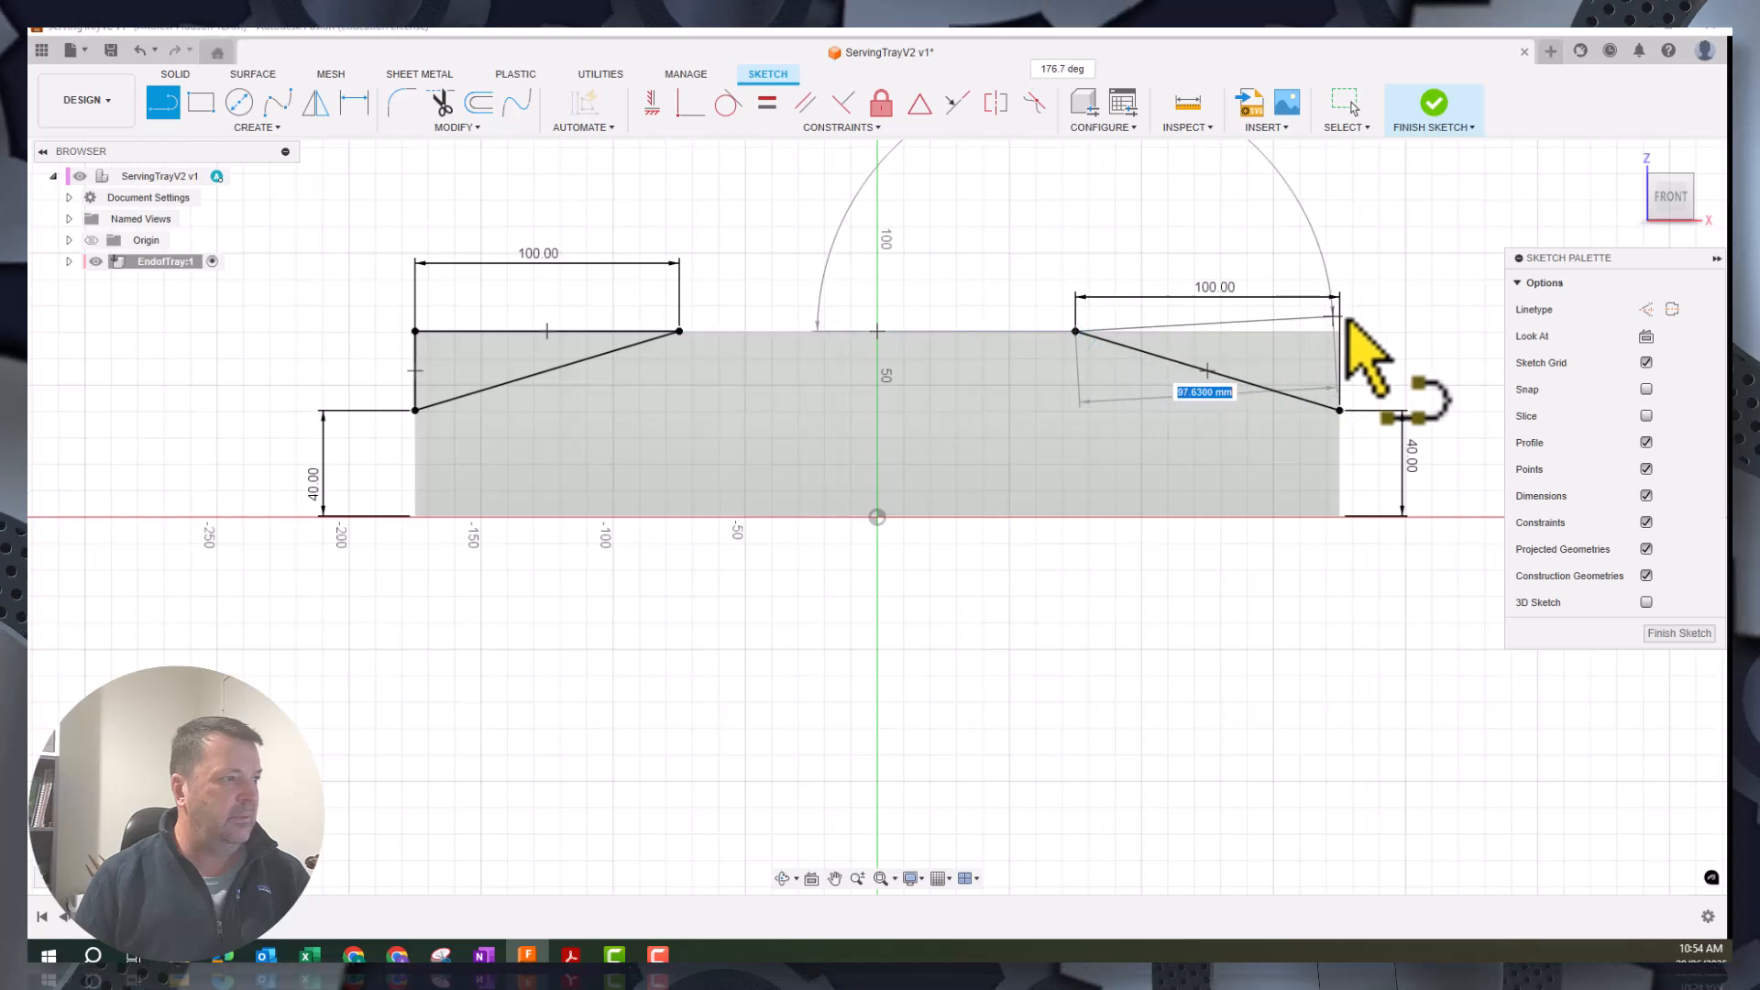
click(1340, 331)
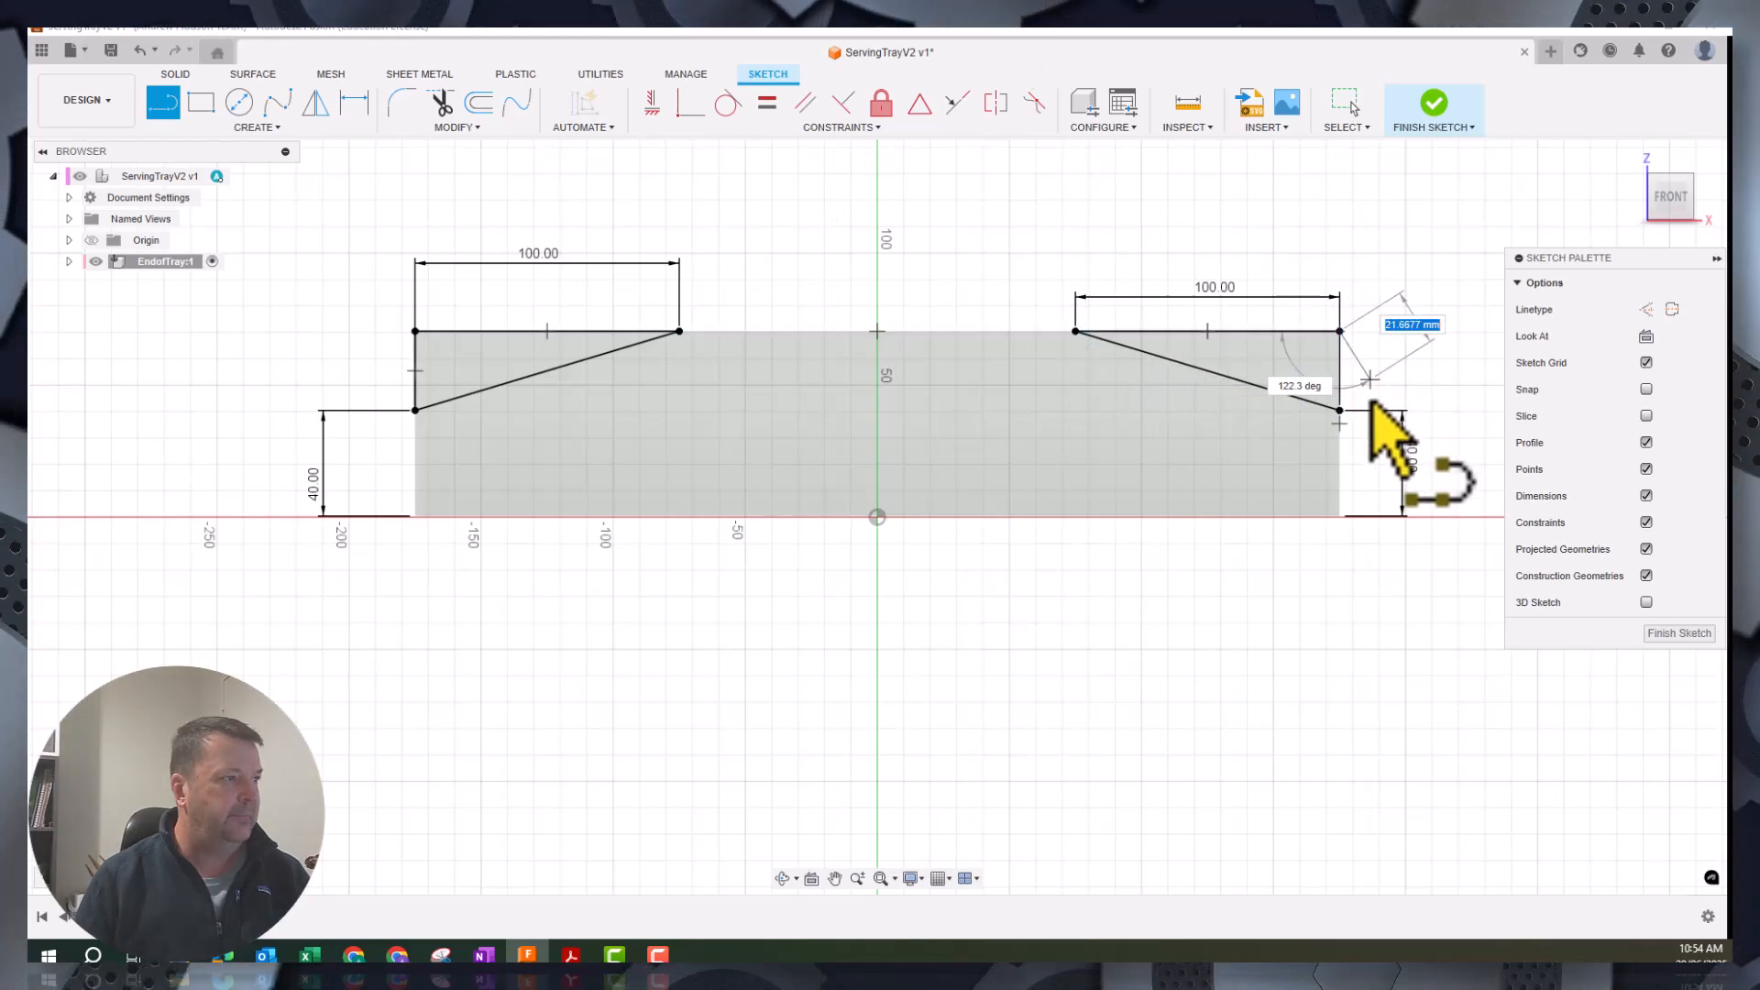
click(1339, 411)
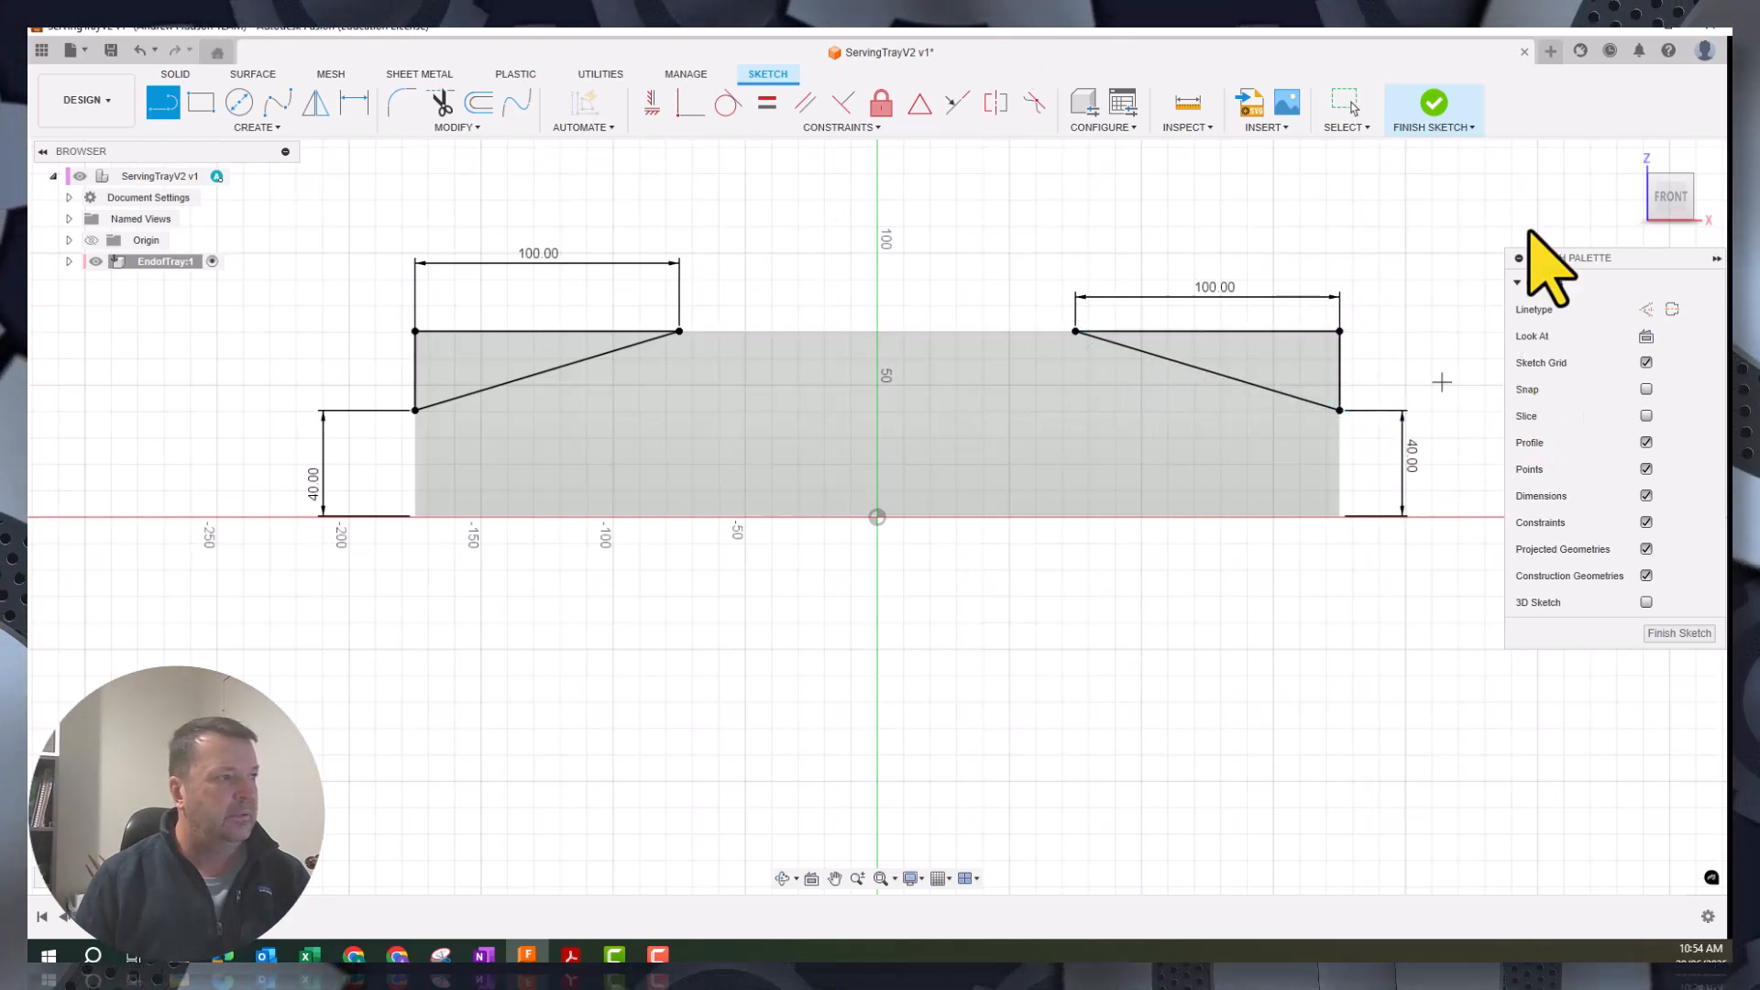
click(1433, 102)
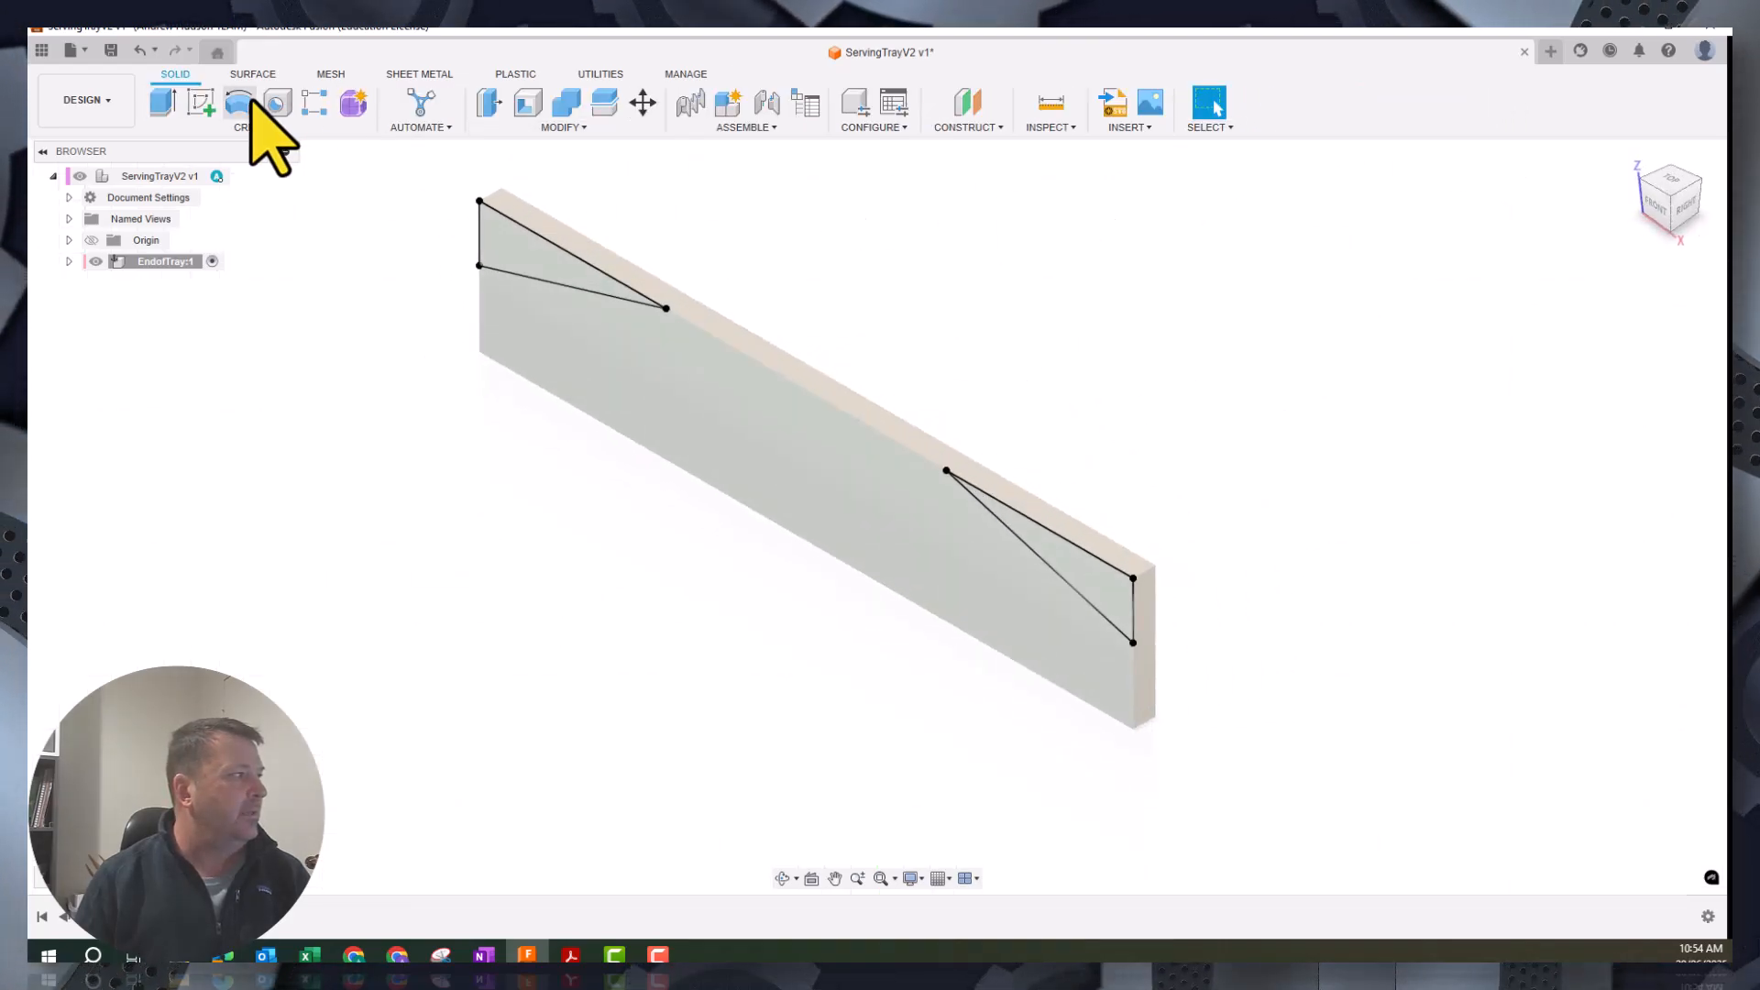
Cut away both upper corner triangles by extruding their profiles -12 mm through the board
click(160, 103)
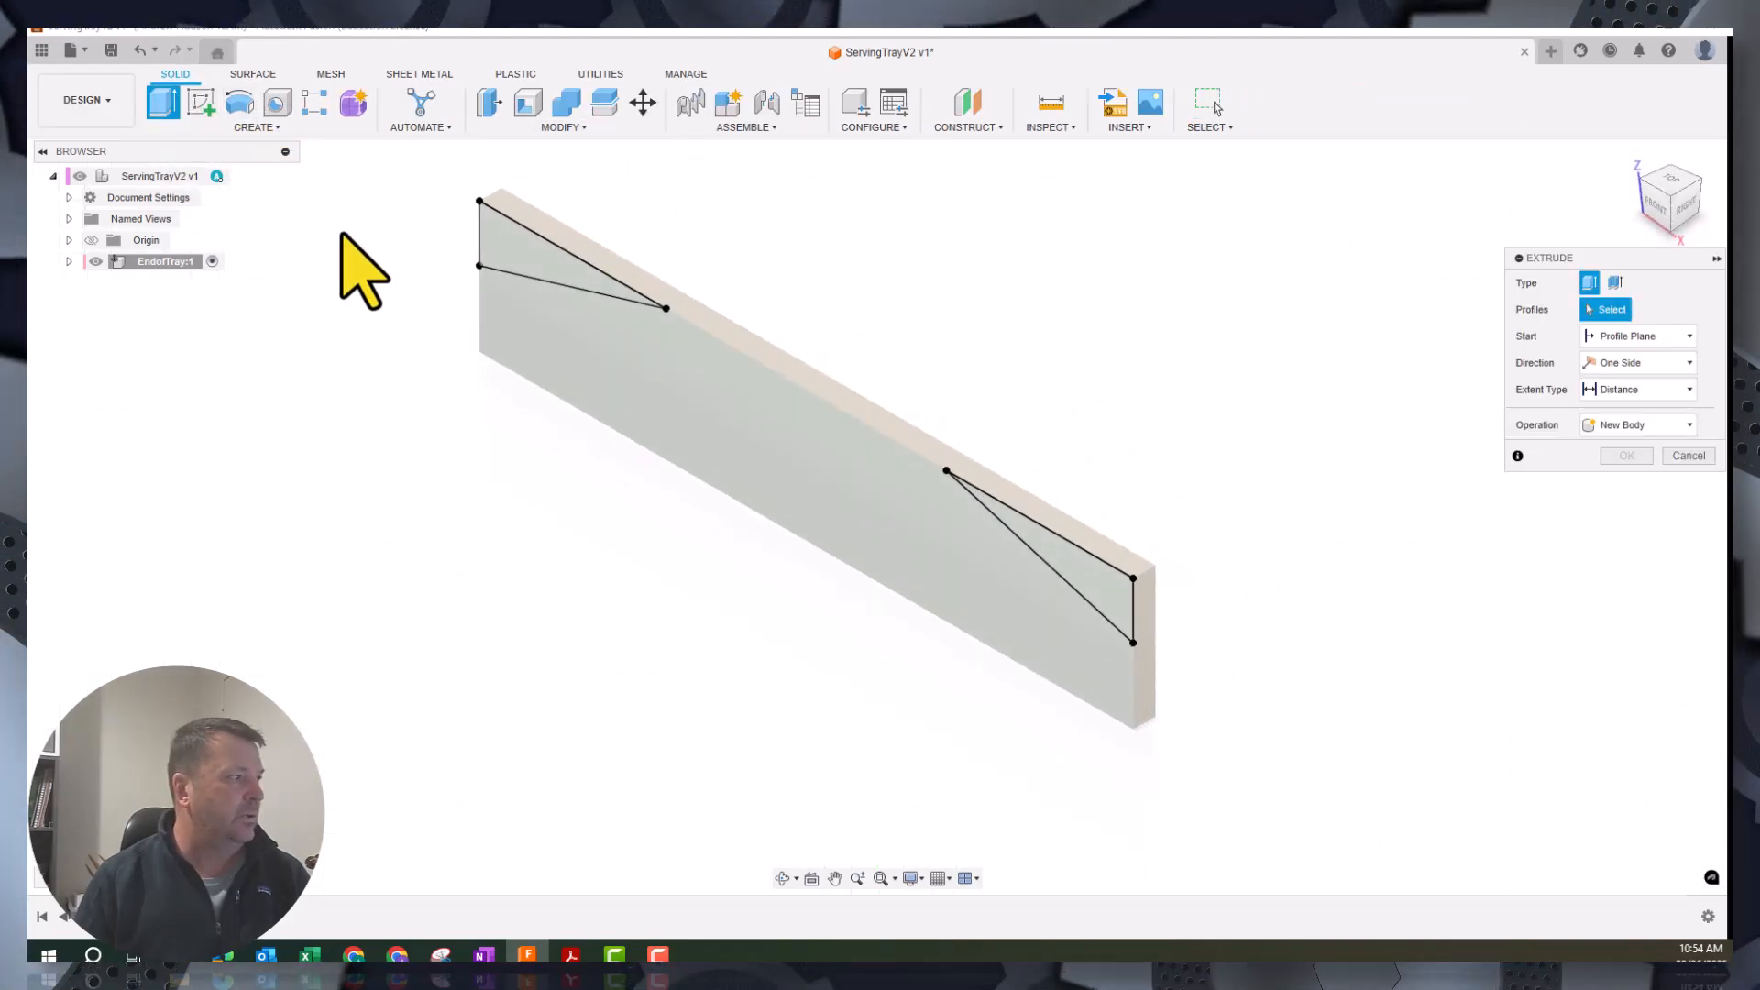
click(540, 249)
click(1104, 591)
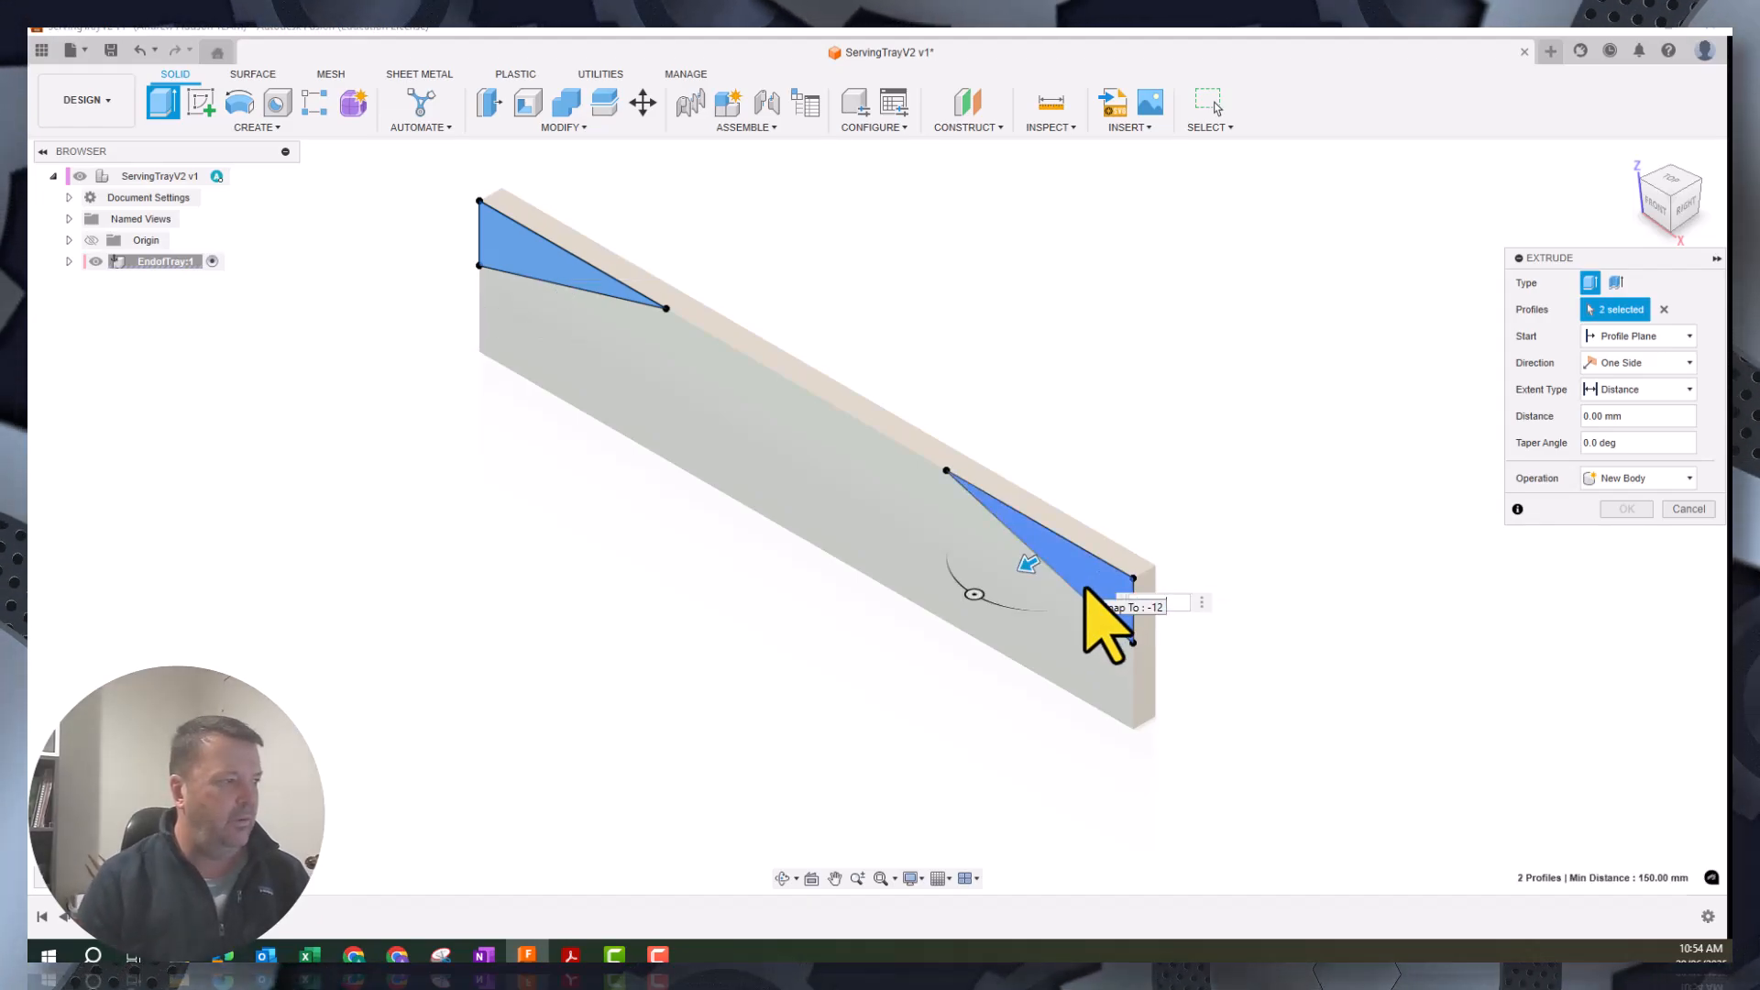
click(1087, 590)
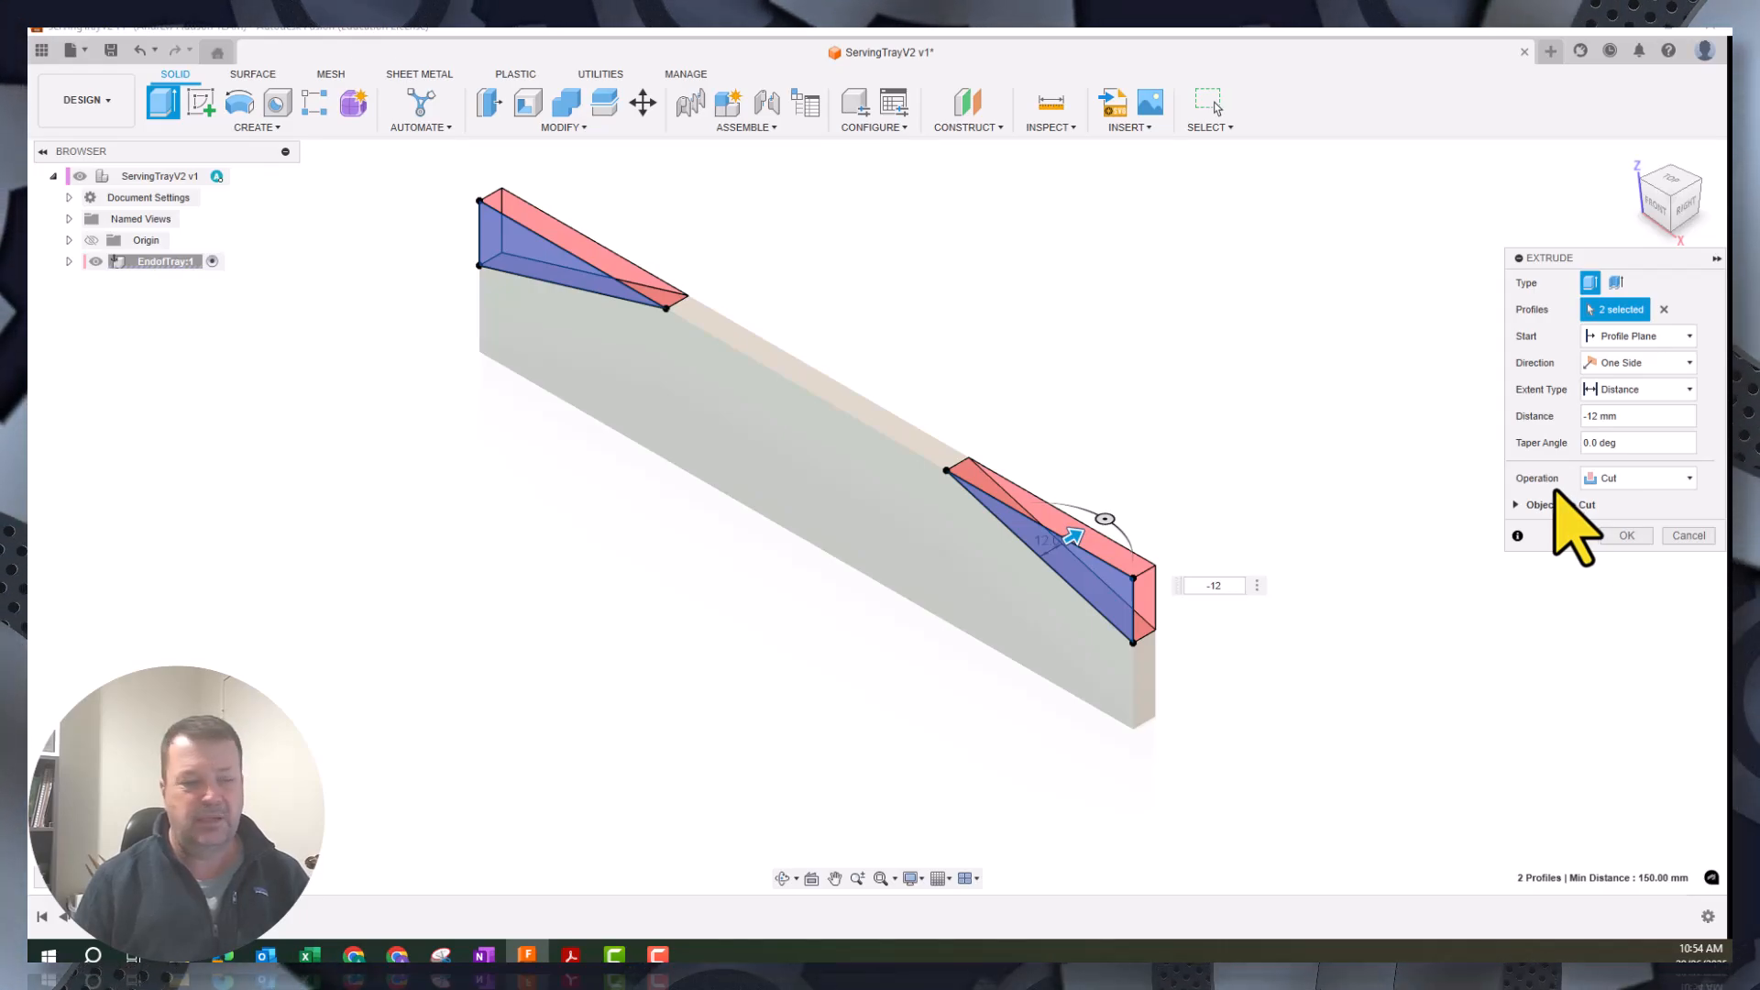
click(1625, 536)
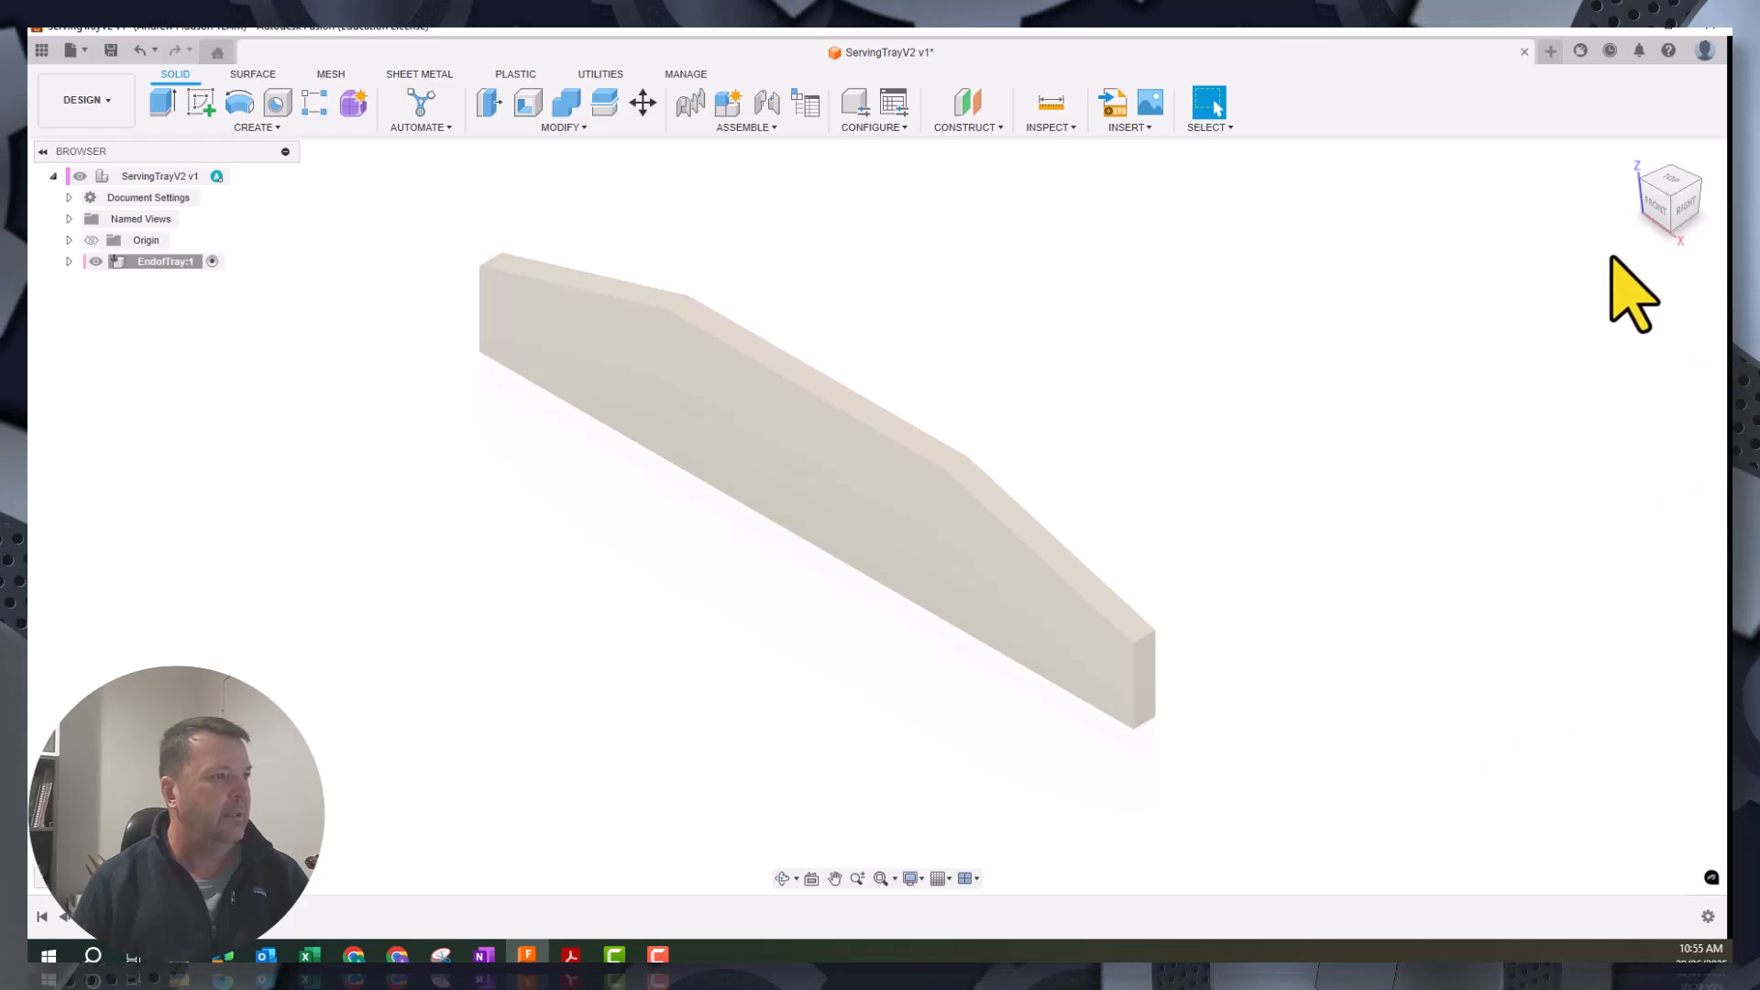
Sketch a horizontal center-to-center slot on the board's front face, 100 mm between centers and 20 mm wide
click(201, 102)
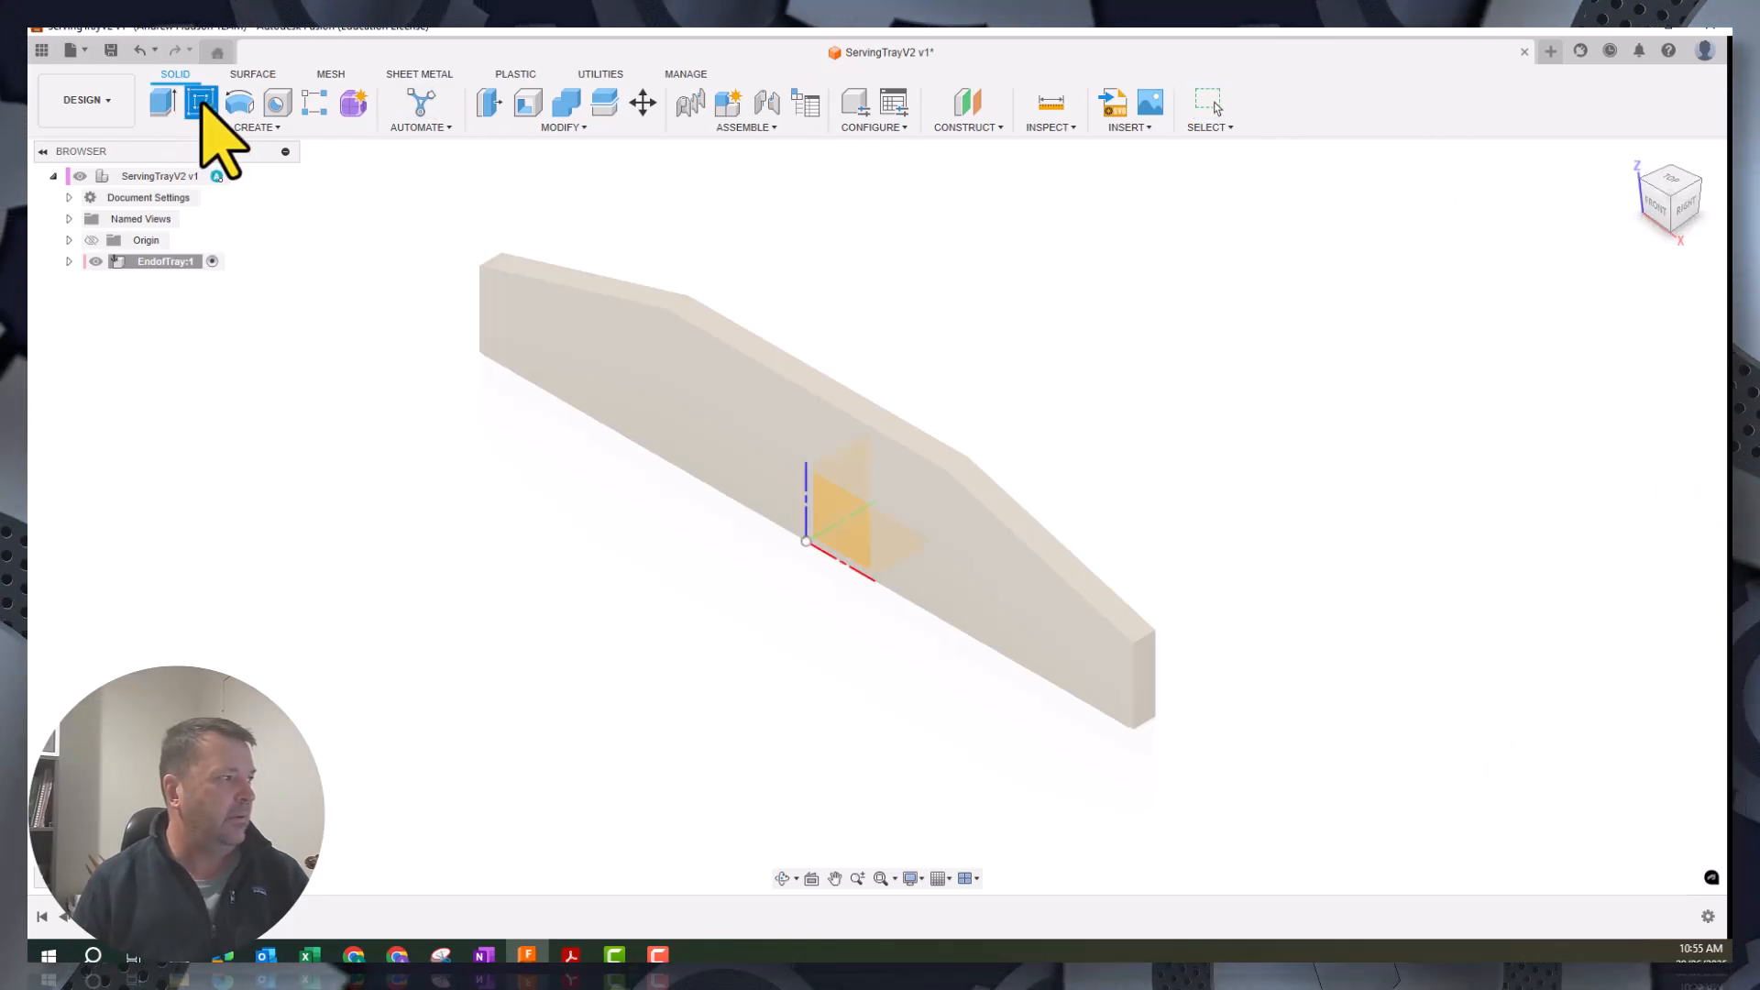
click(686, 409)
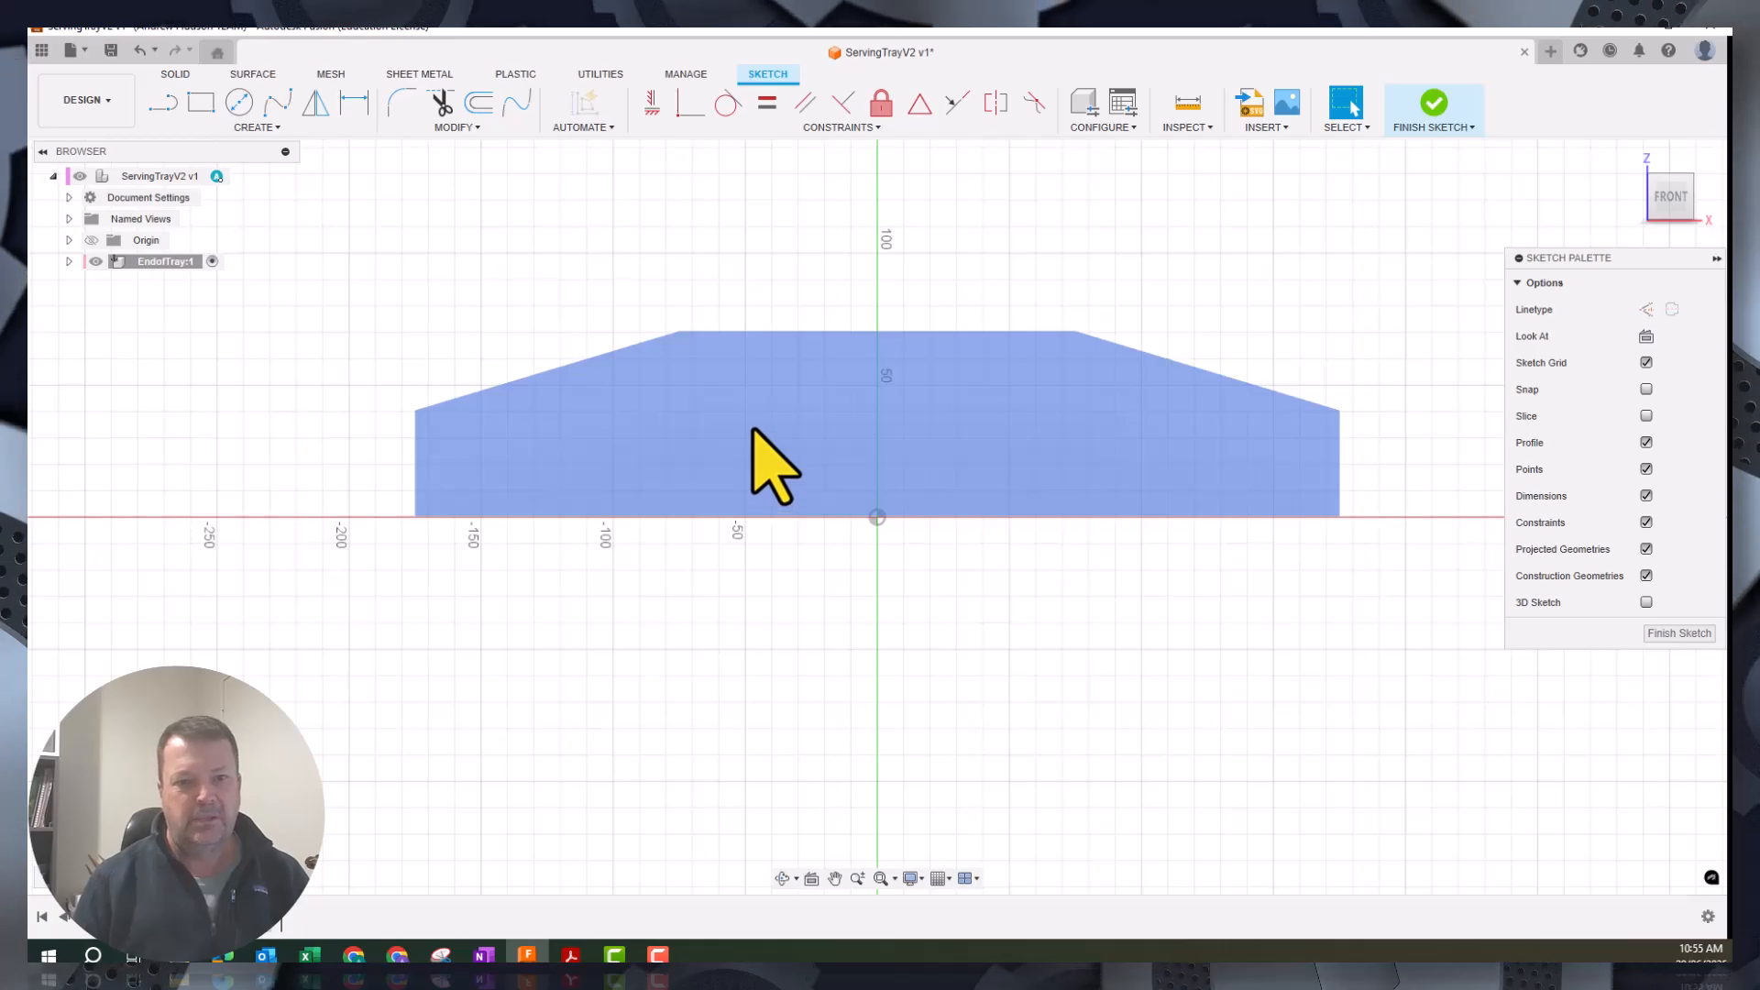
click(254, 127)
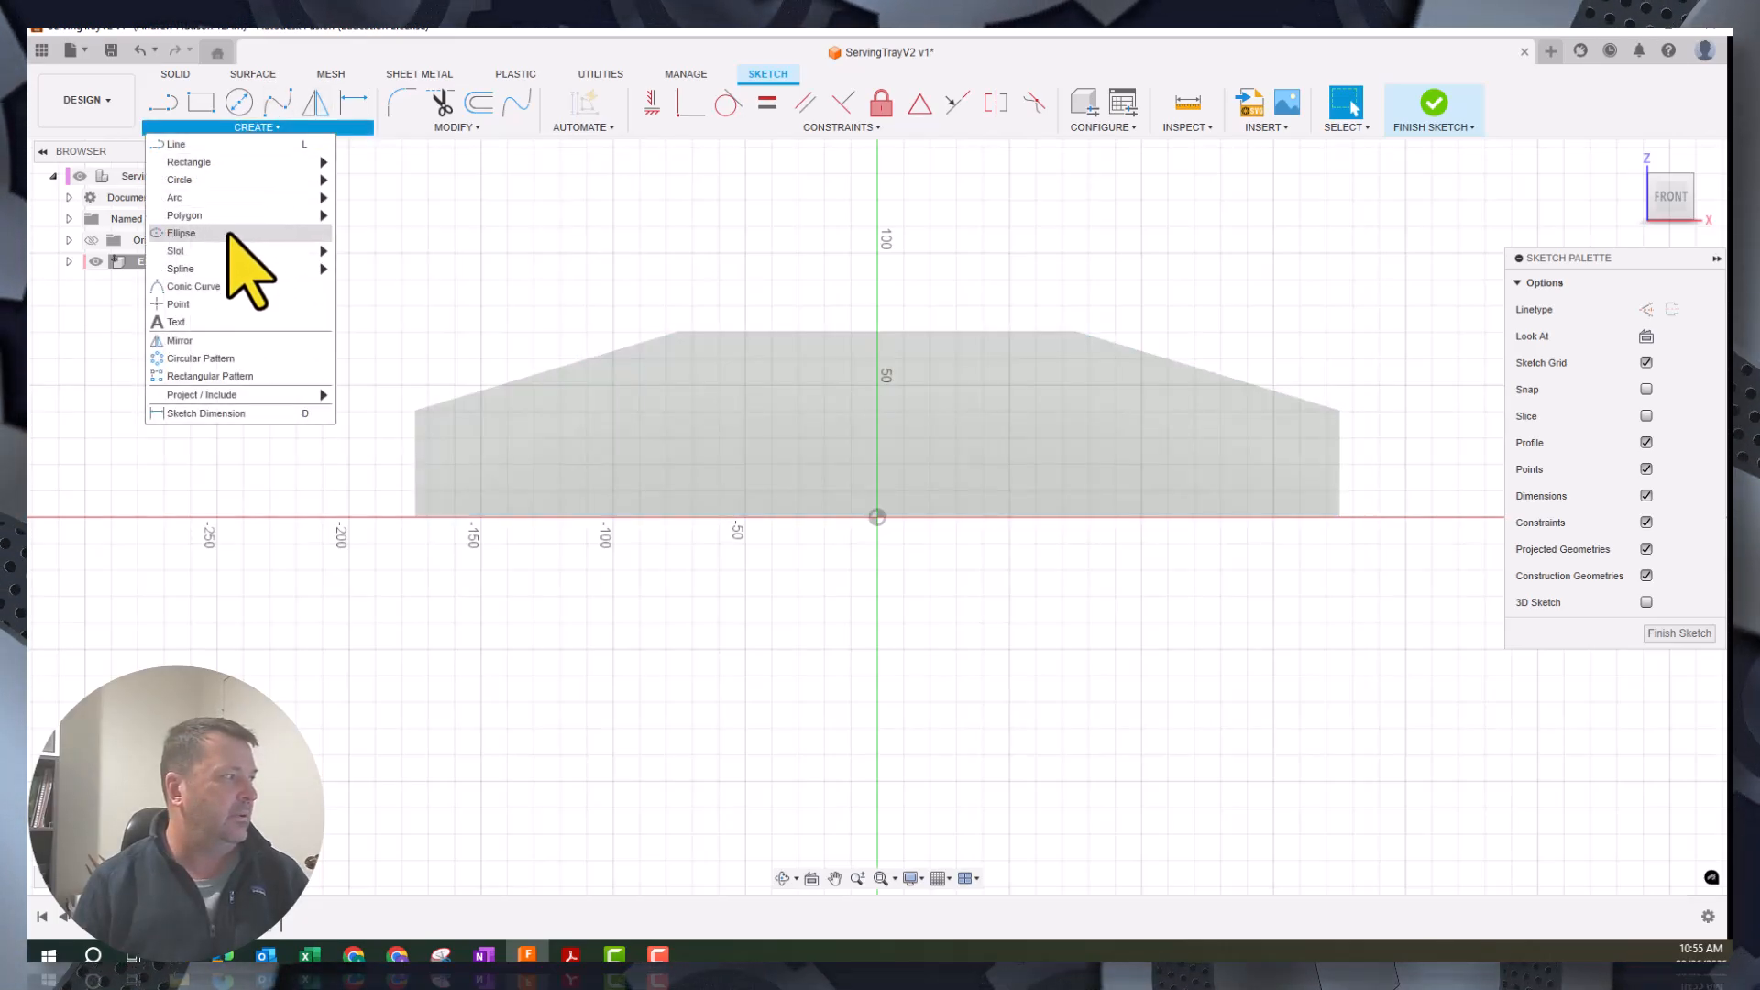
mouse_move(231, 250)
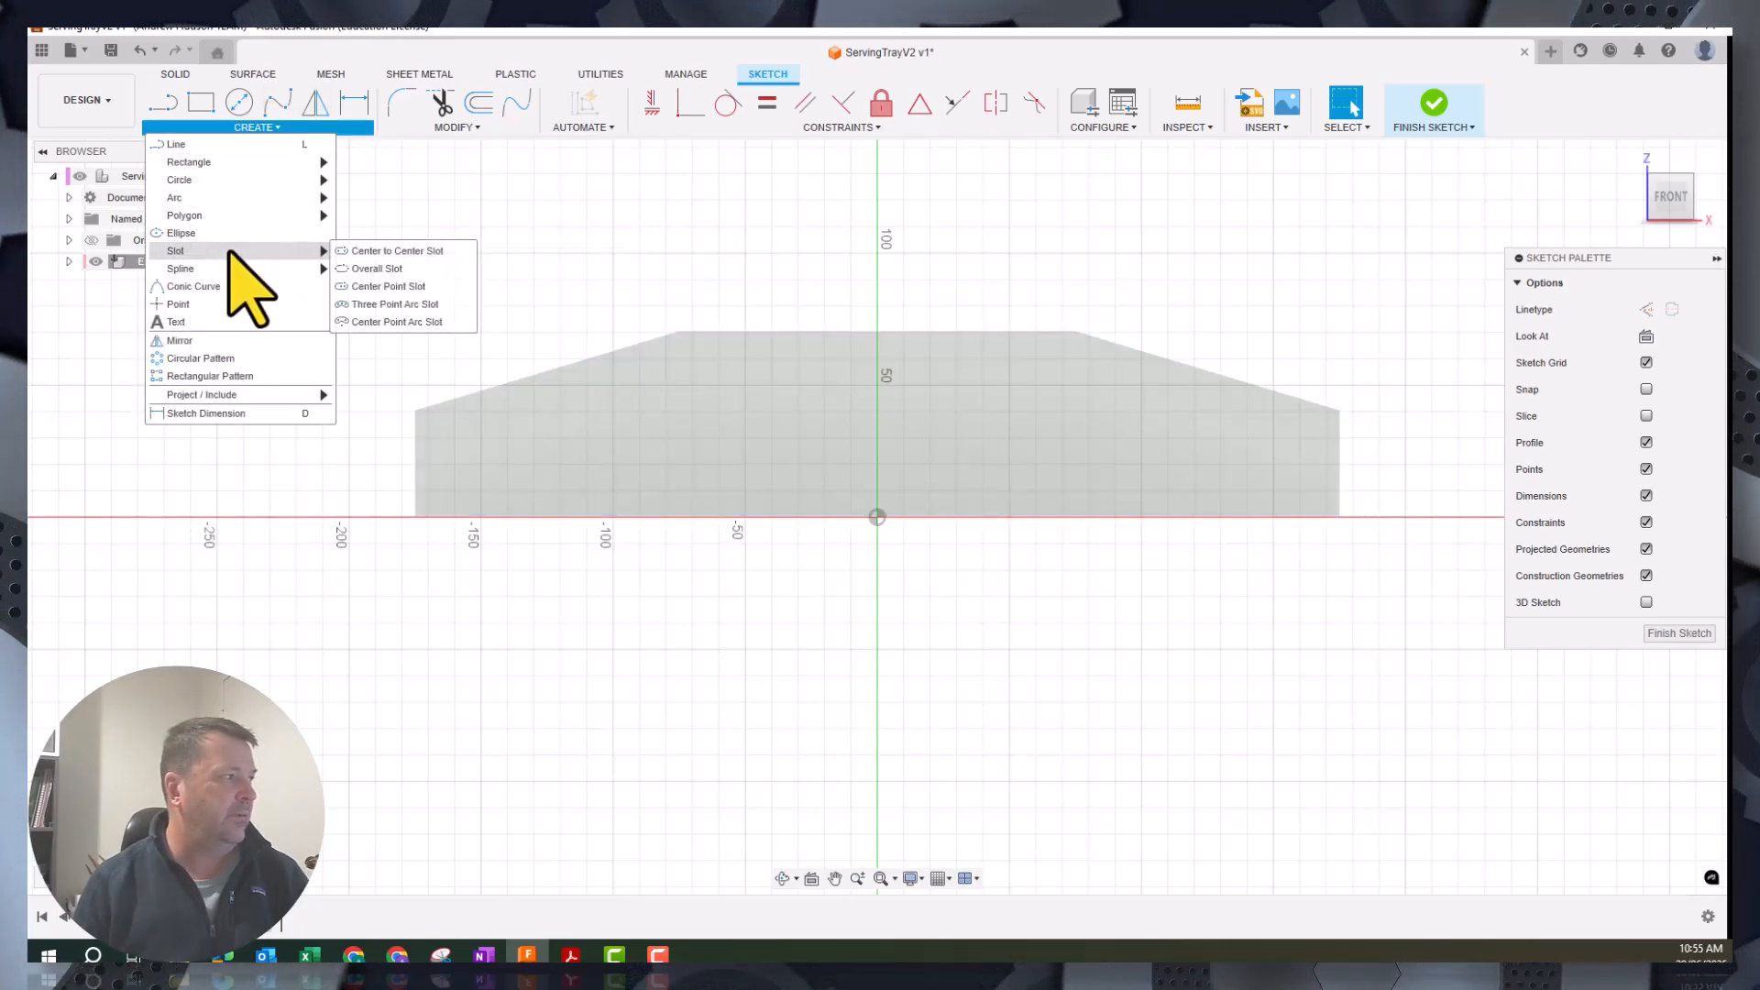
click(397, 251)
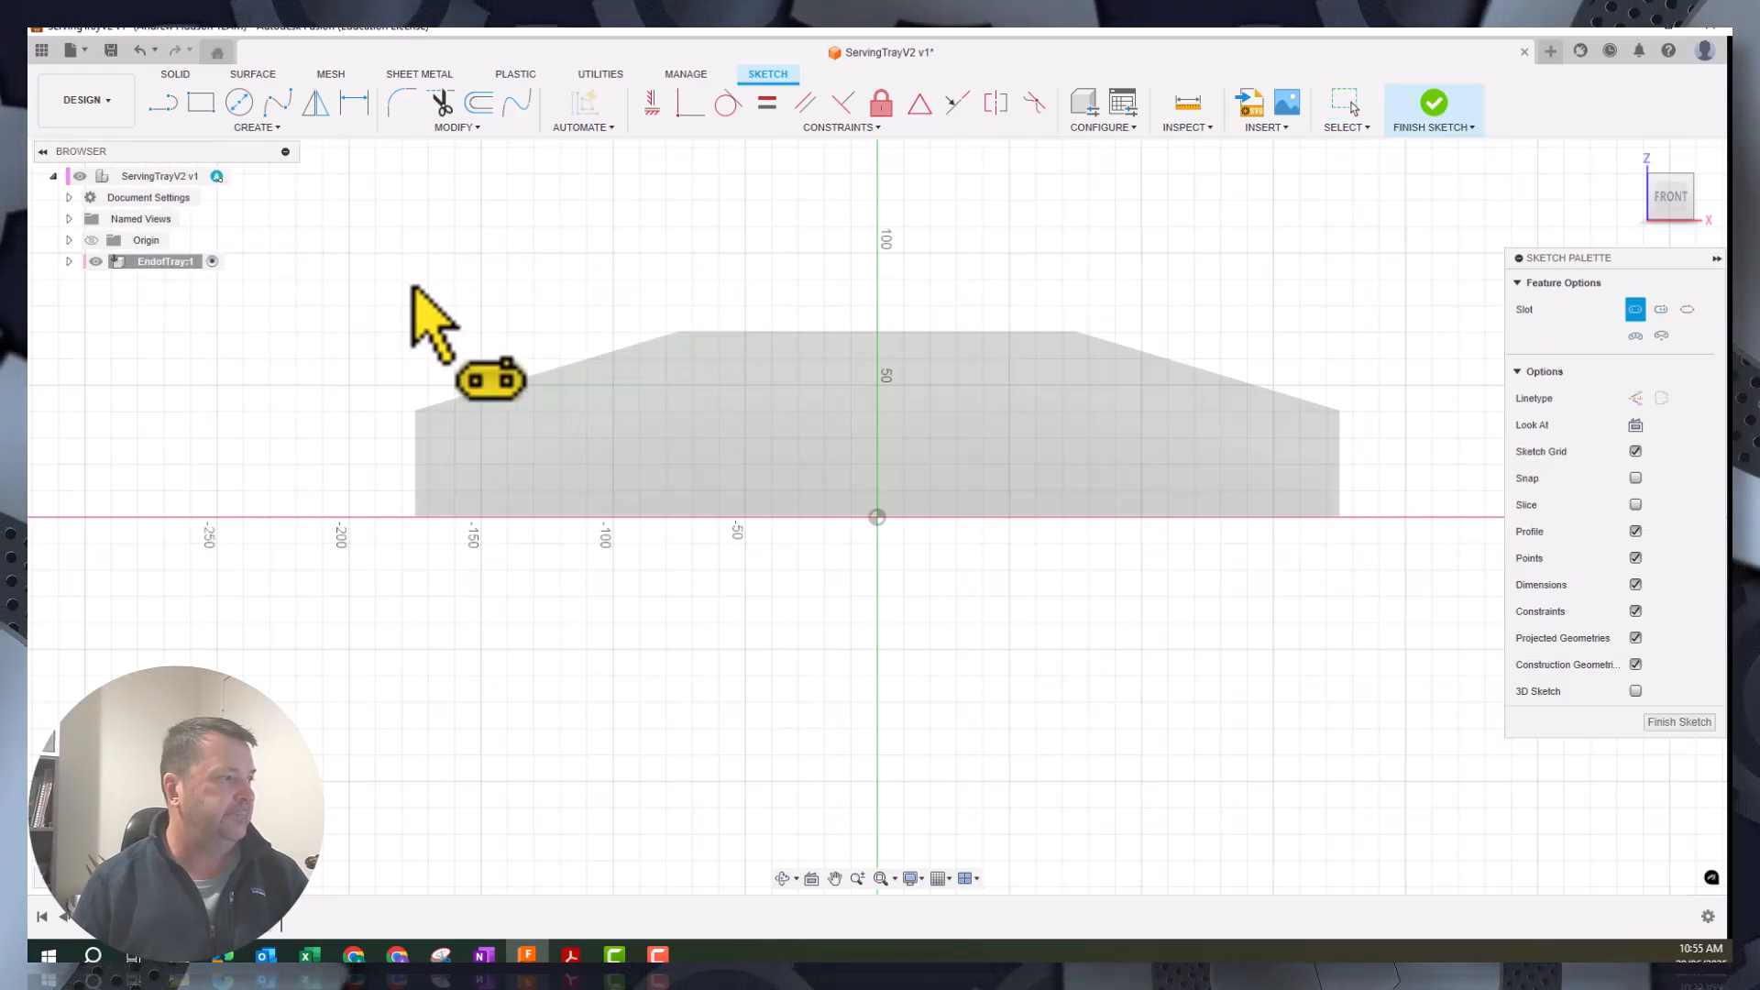
click(757, 424)
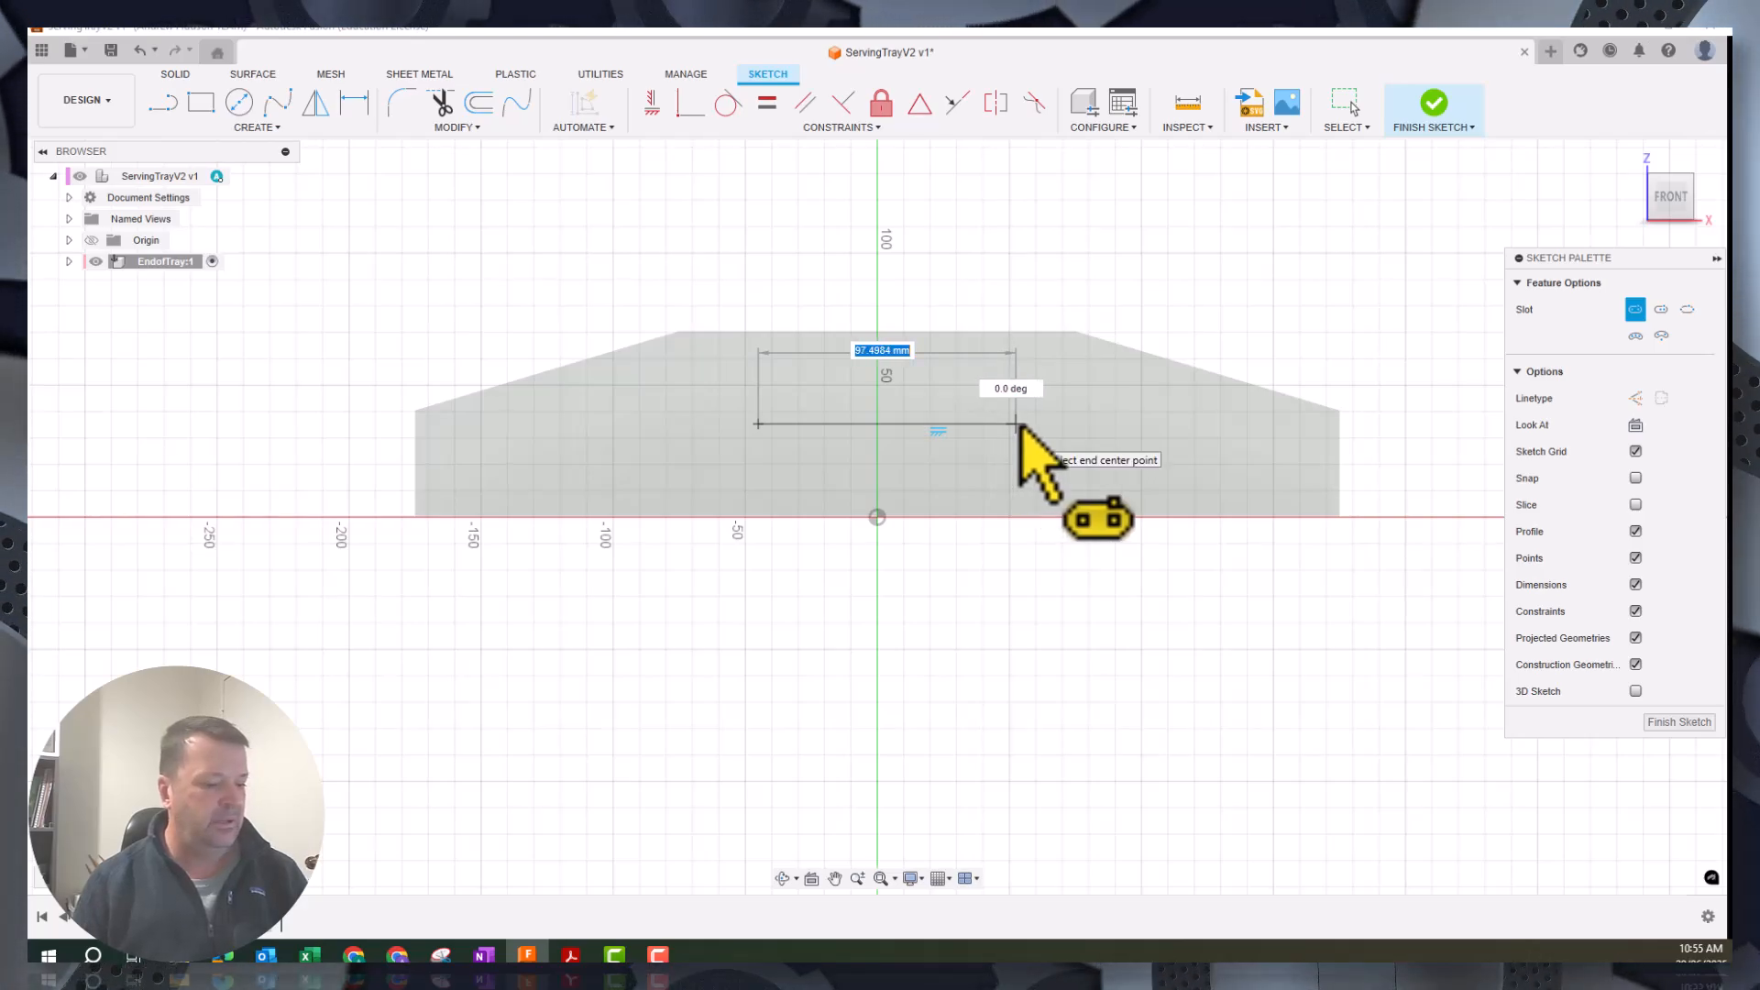
text(100)
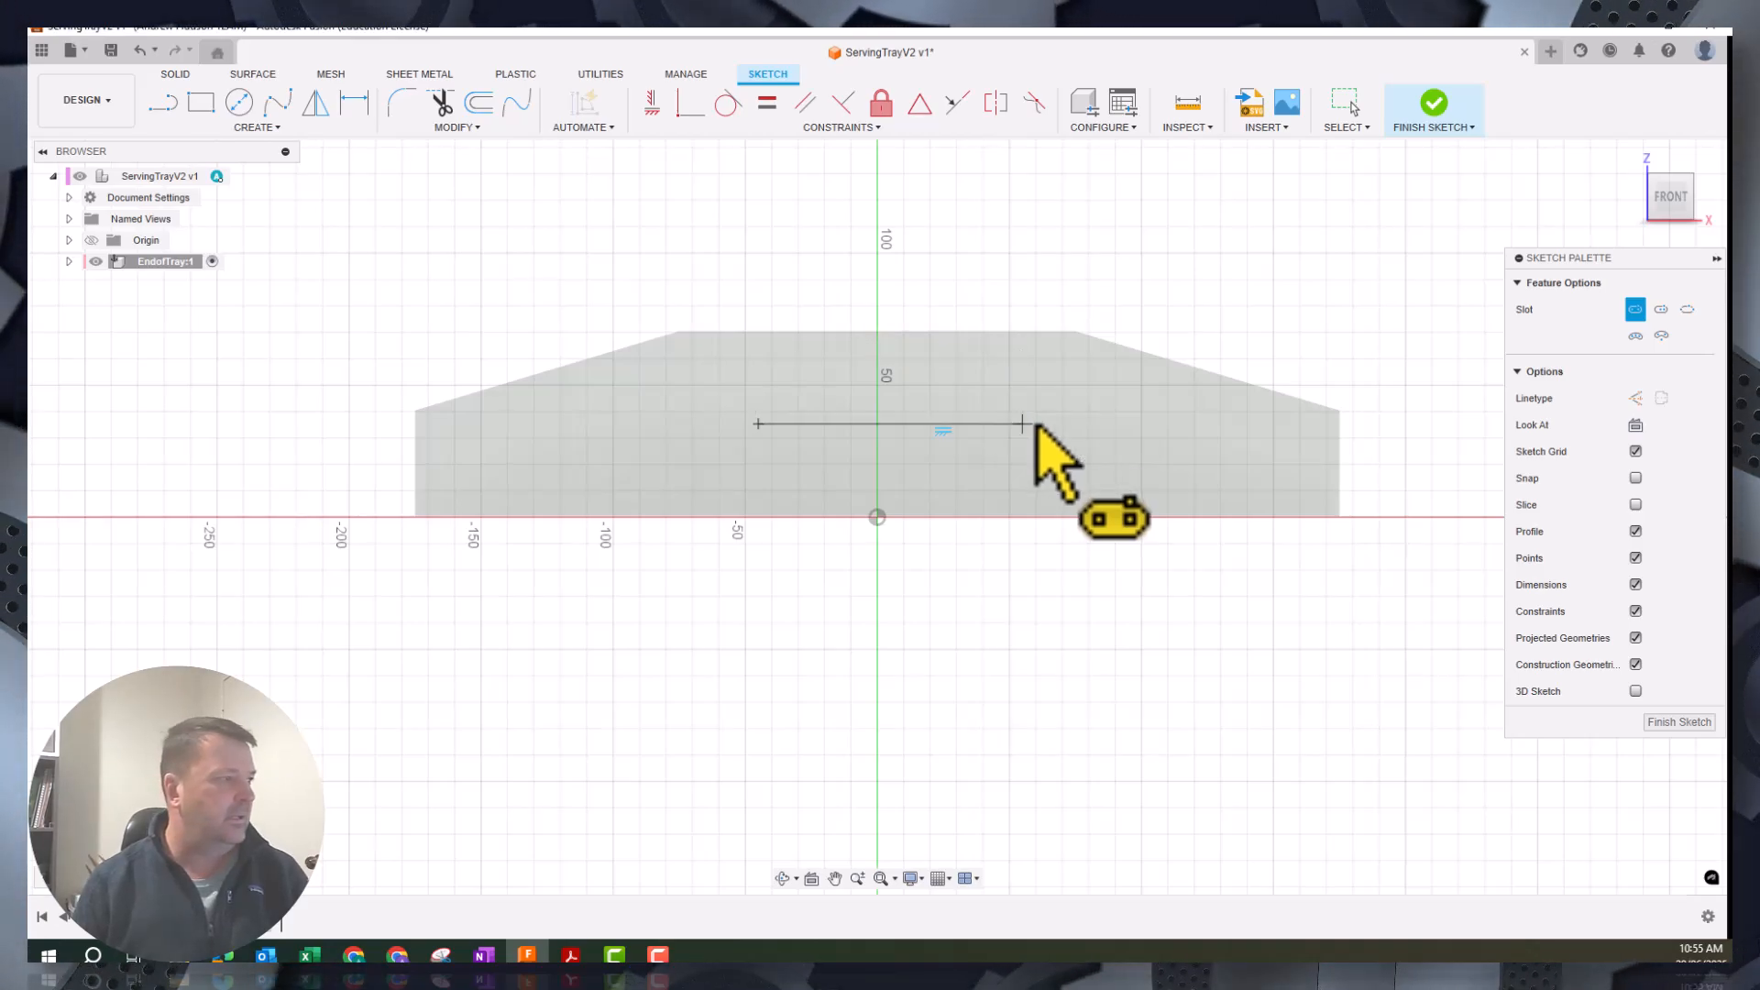
click(1008, 417)
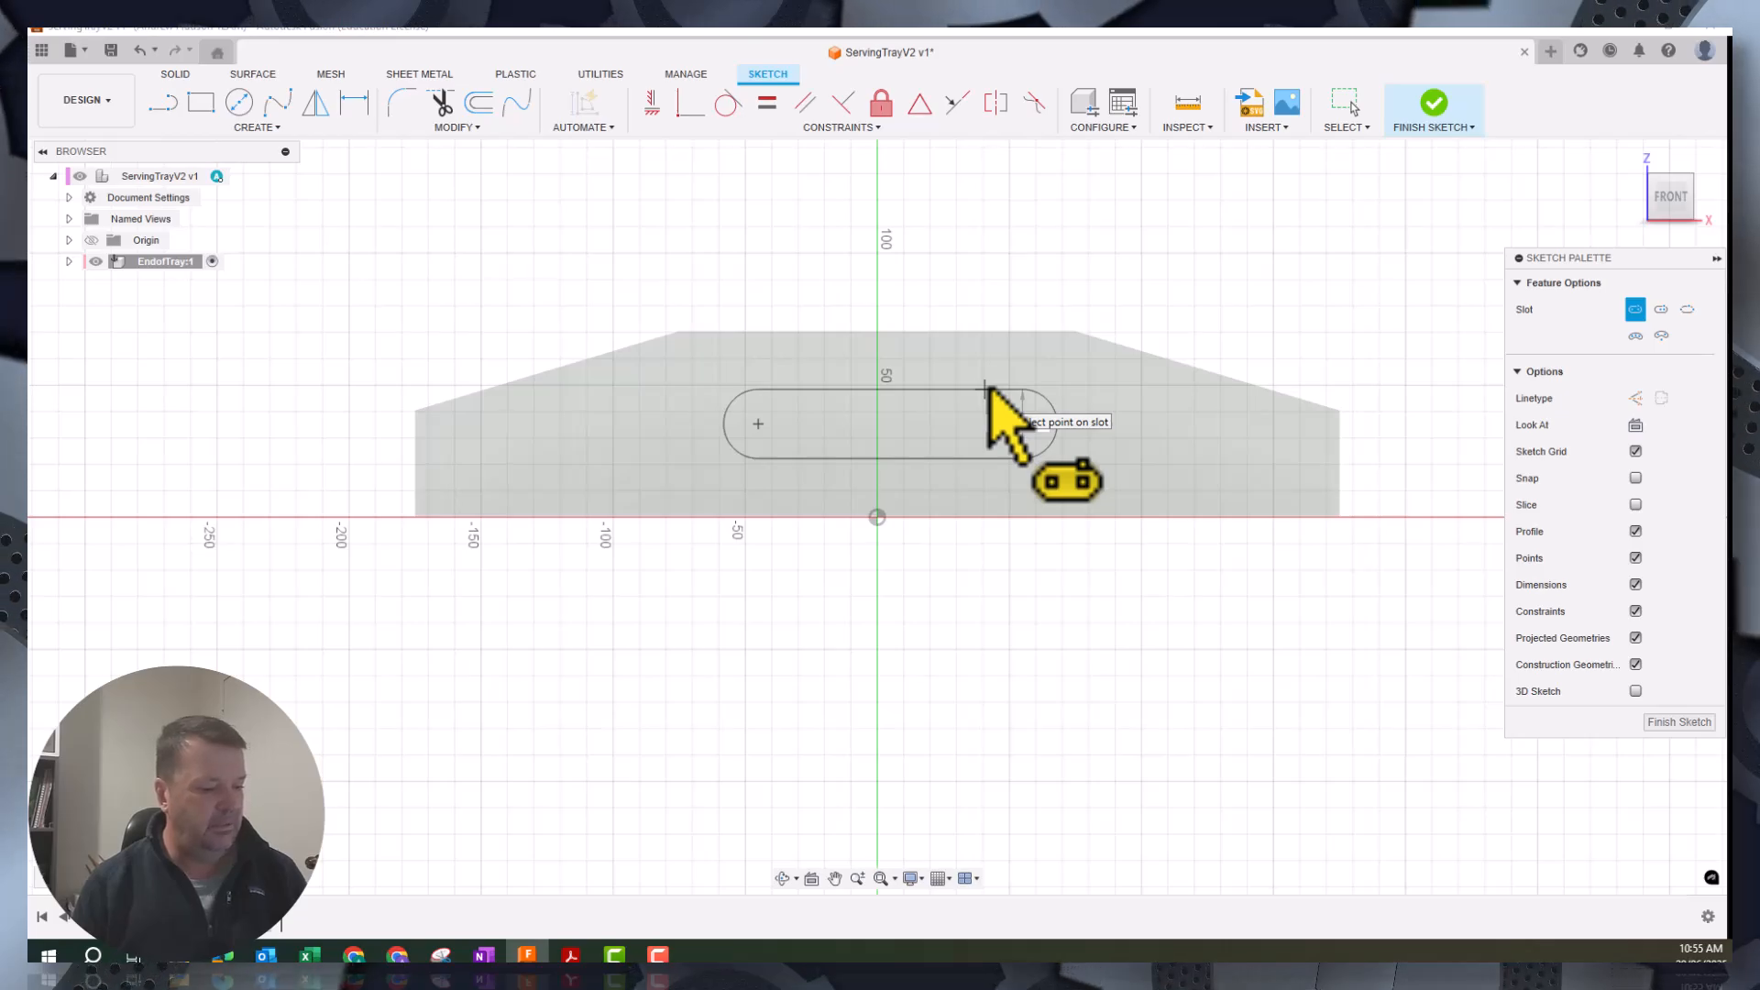
click(988, 387)
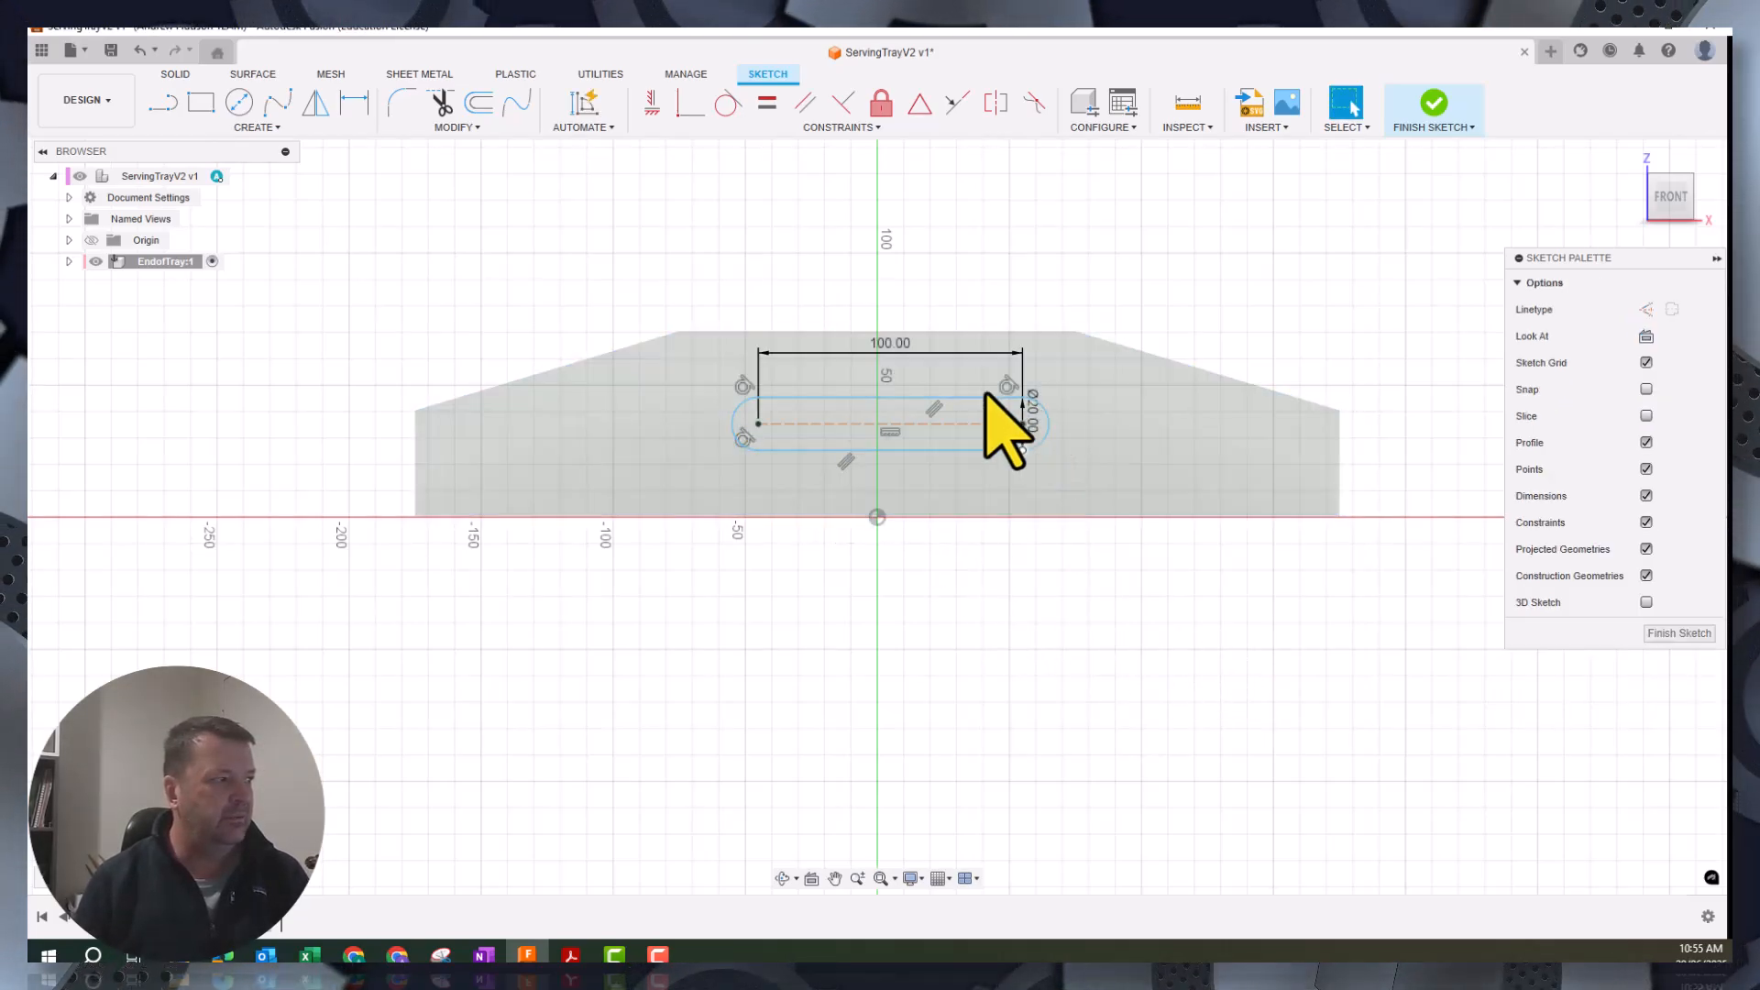
Center the slot on the board by dimensioning its right end center 50 mm horizontally from the origin
click(354, 104)
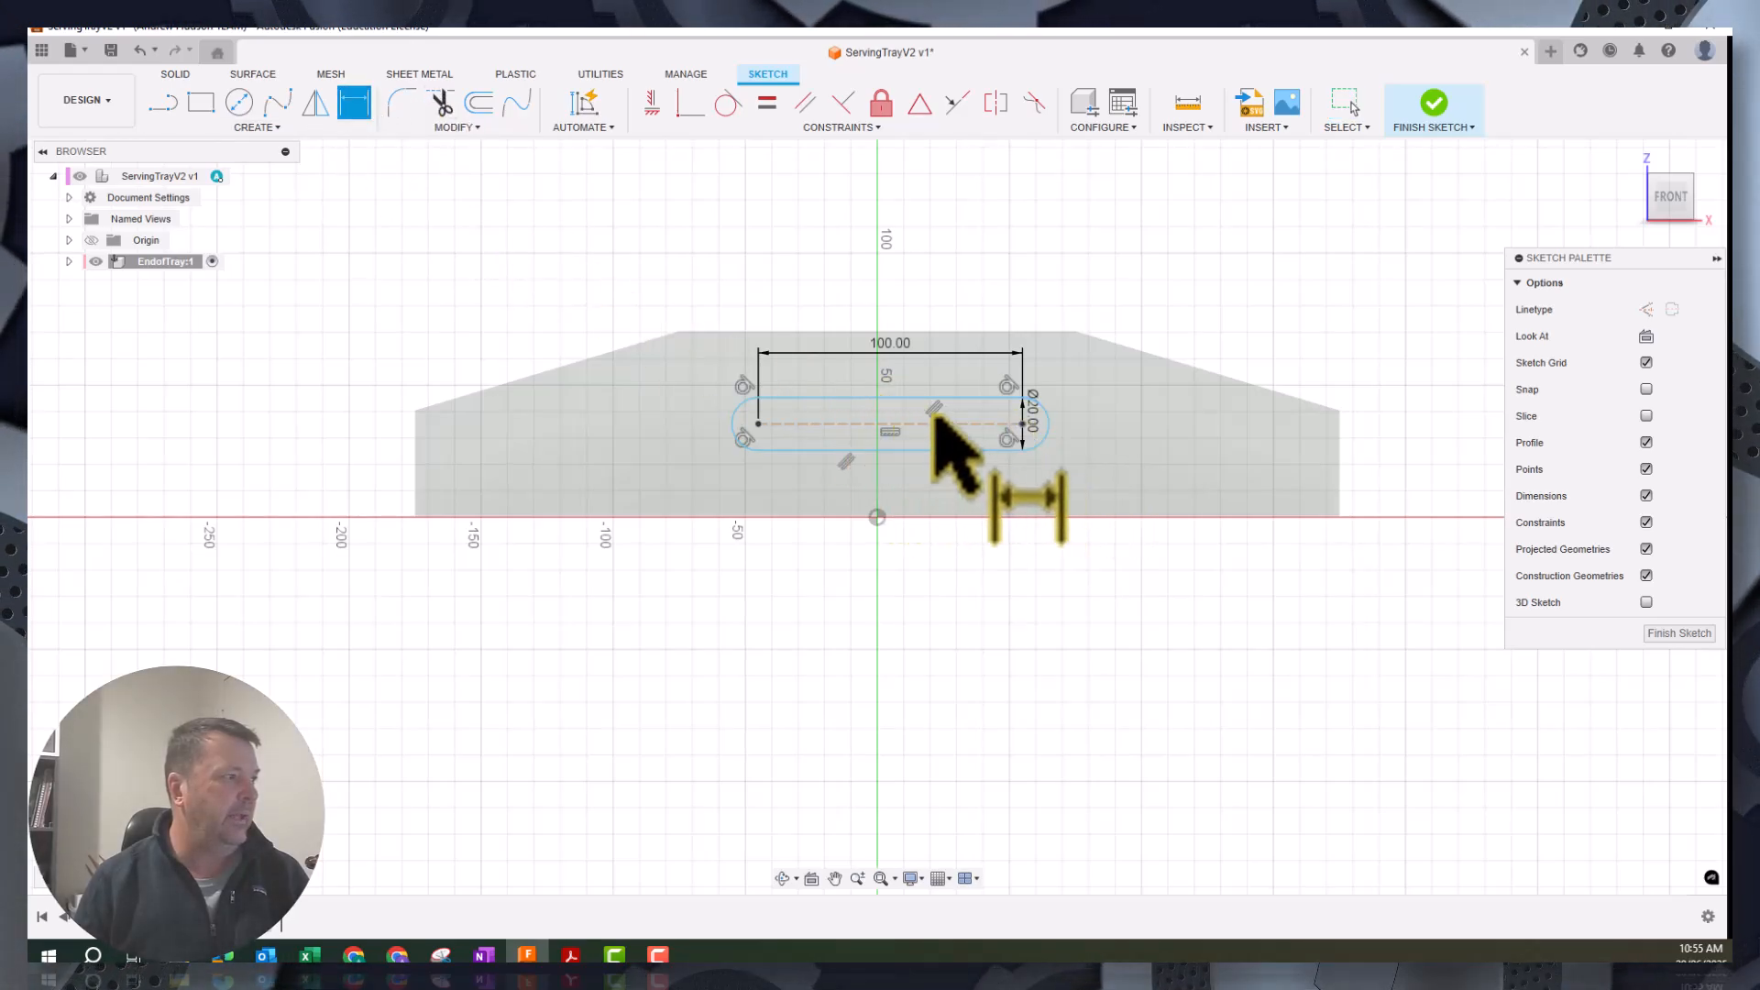
click(1024, 424)
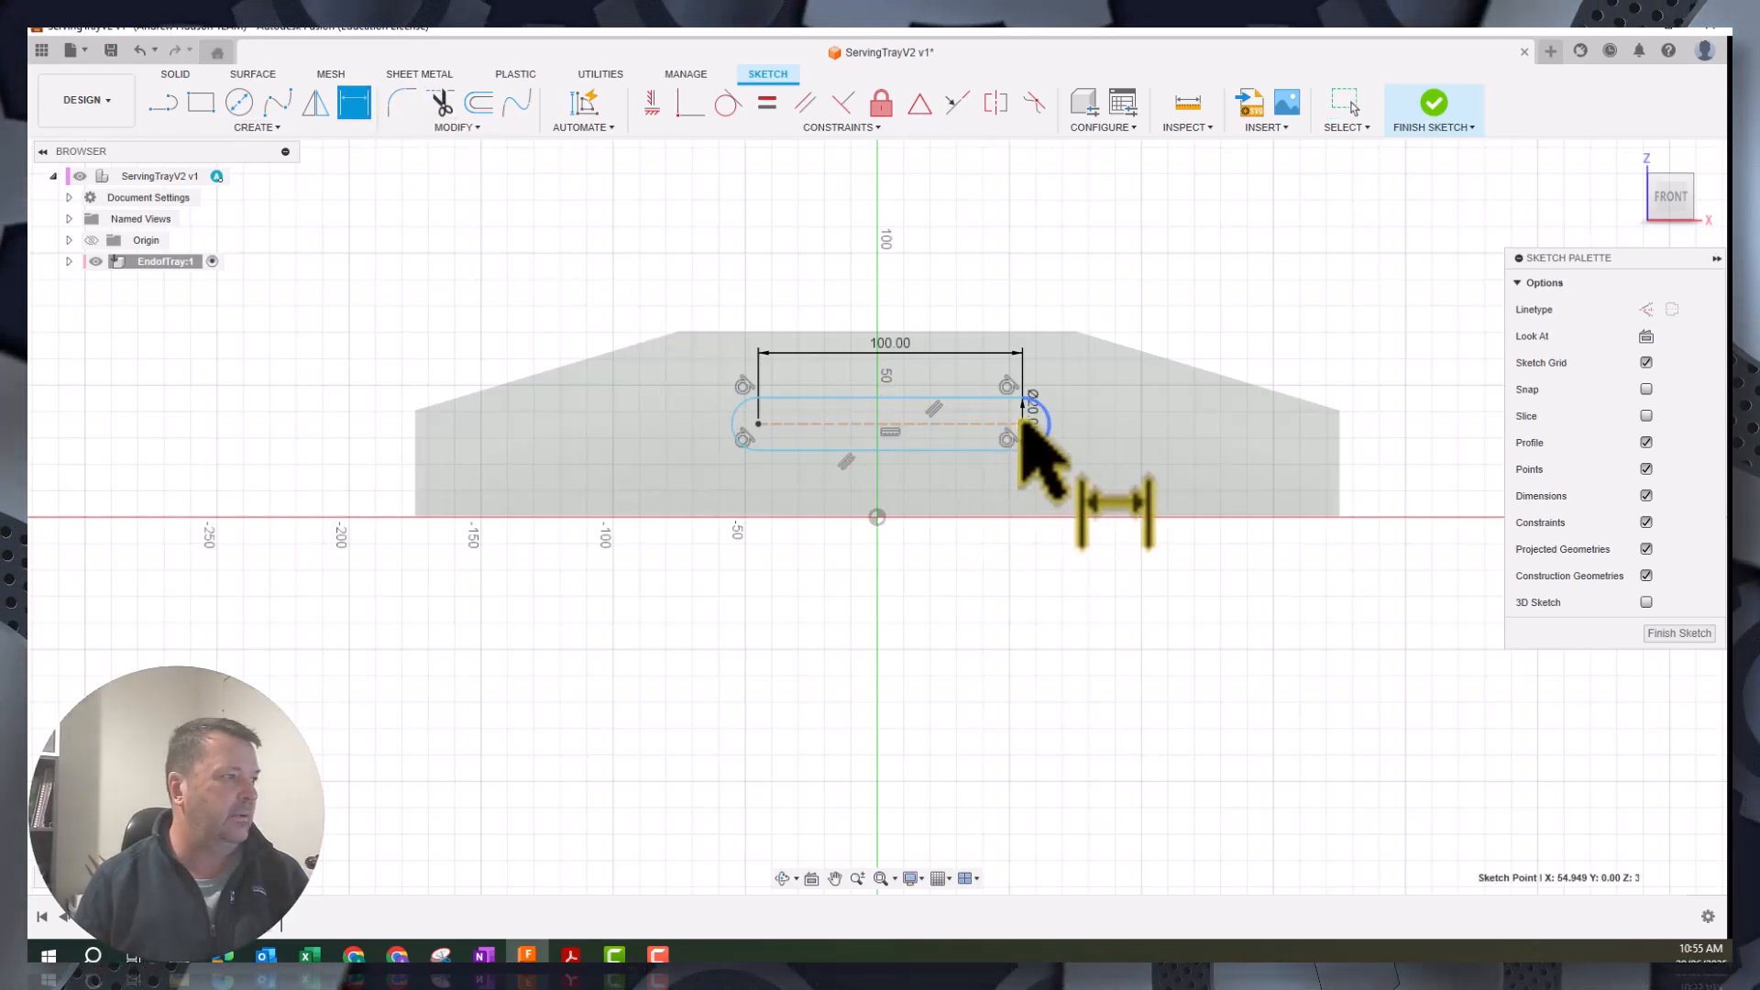
click(877, 516)
click(950, 567)
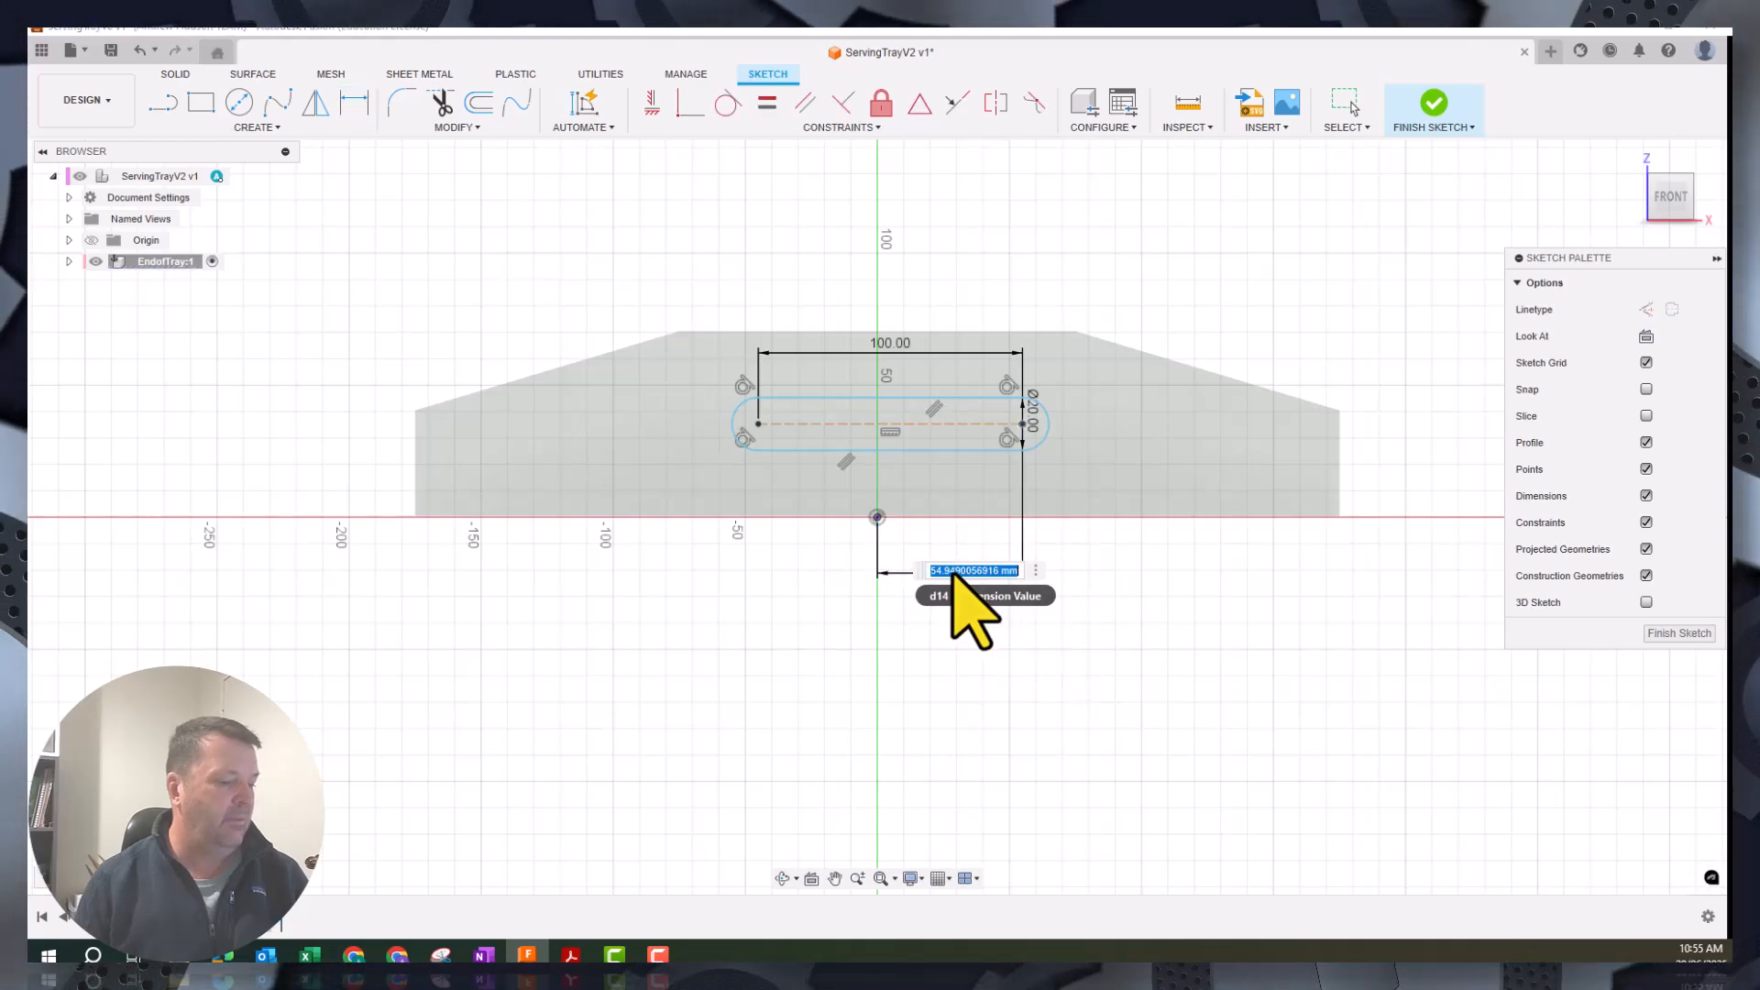
text(50)
key(Return)
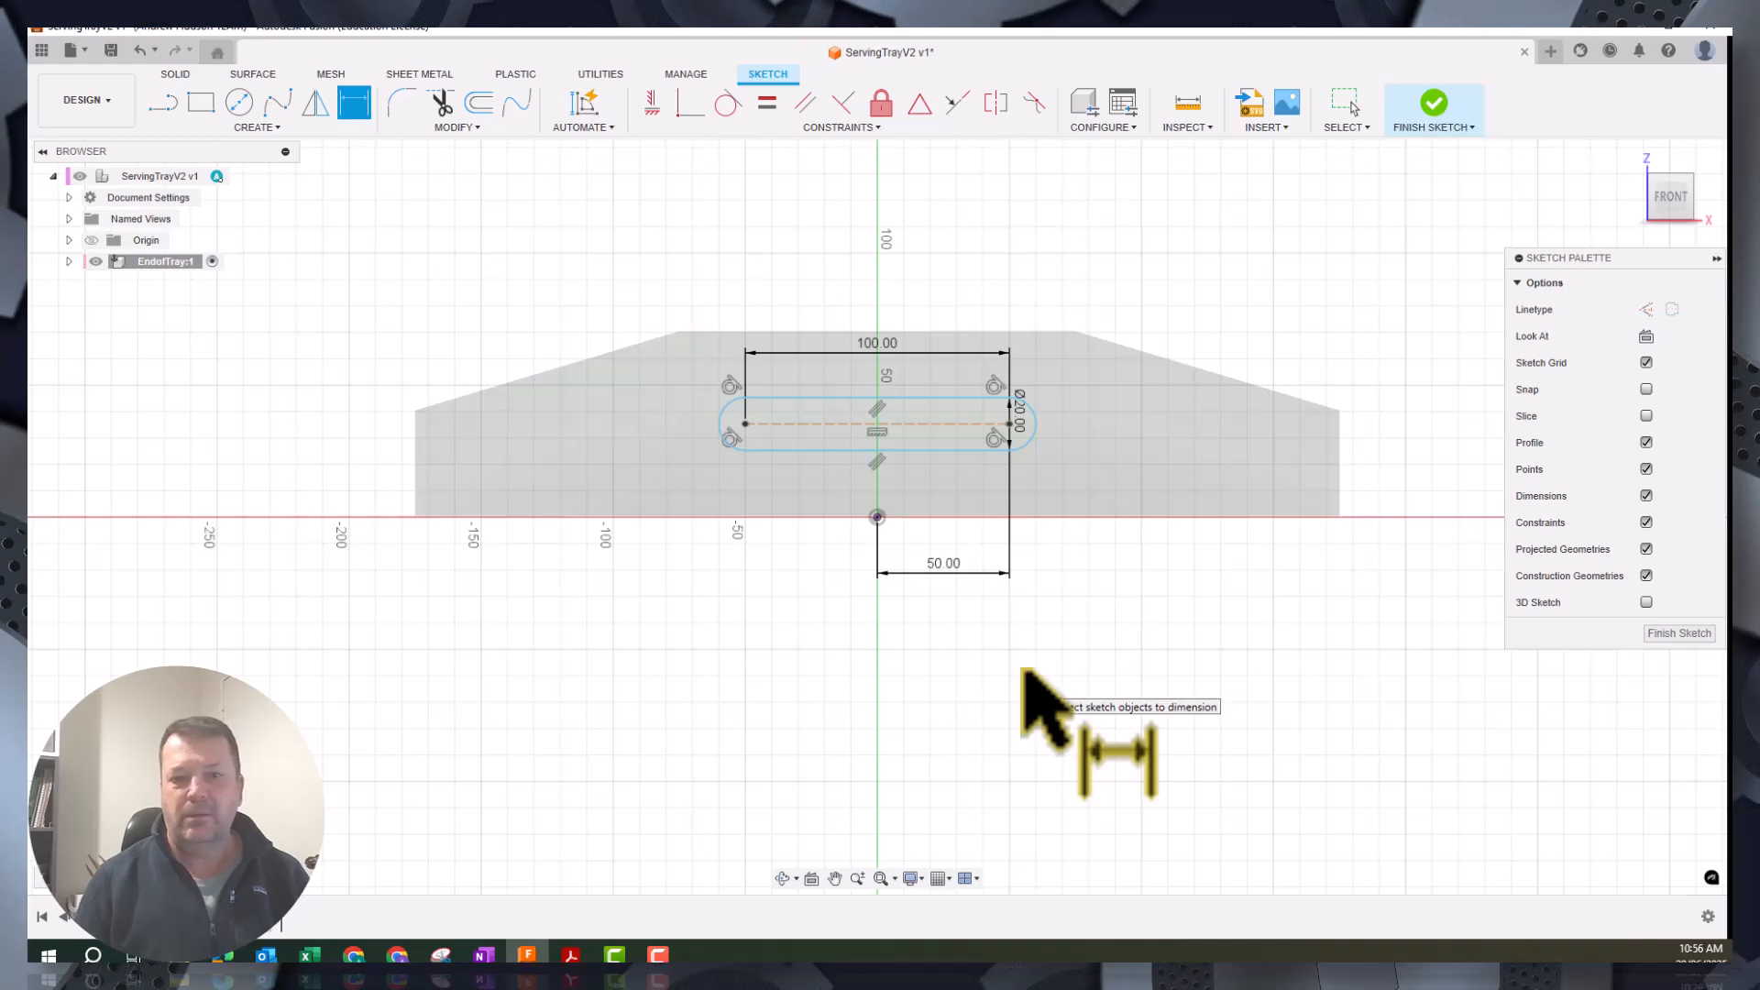
Dimension the slot's upper edge 25 mm below the board's top edge and finish the sketch
click(880, 331)
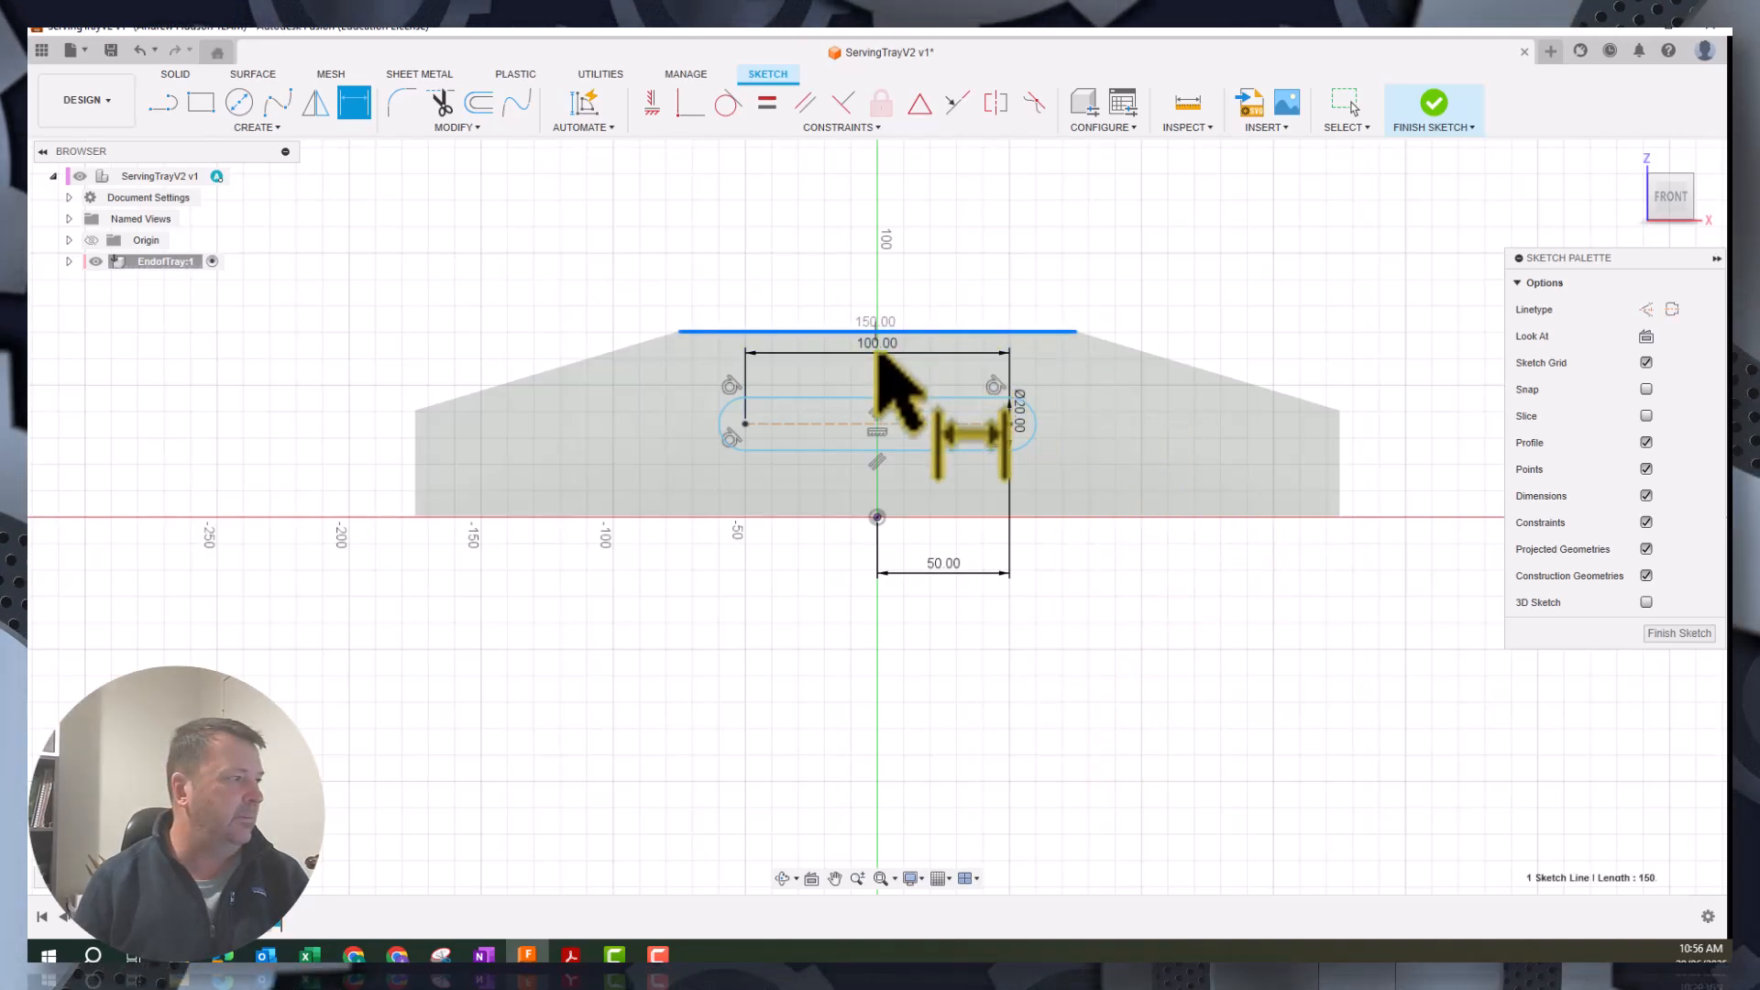
click(886, 397)
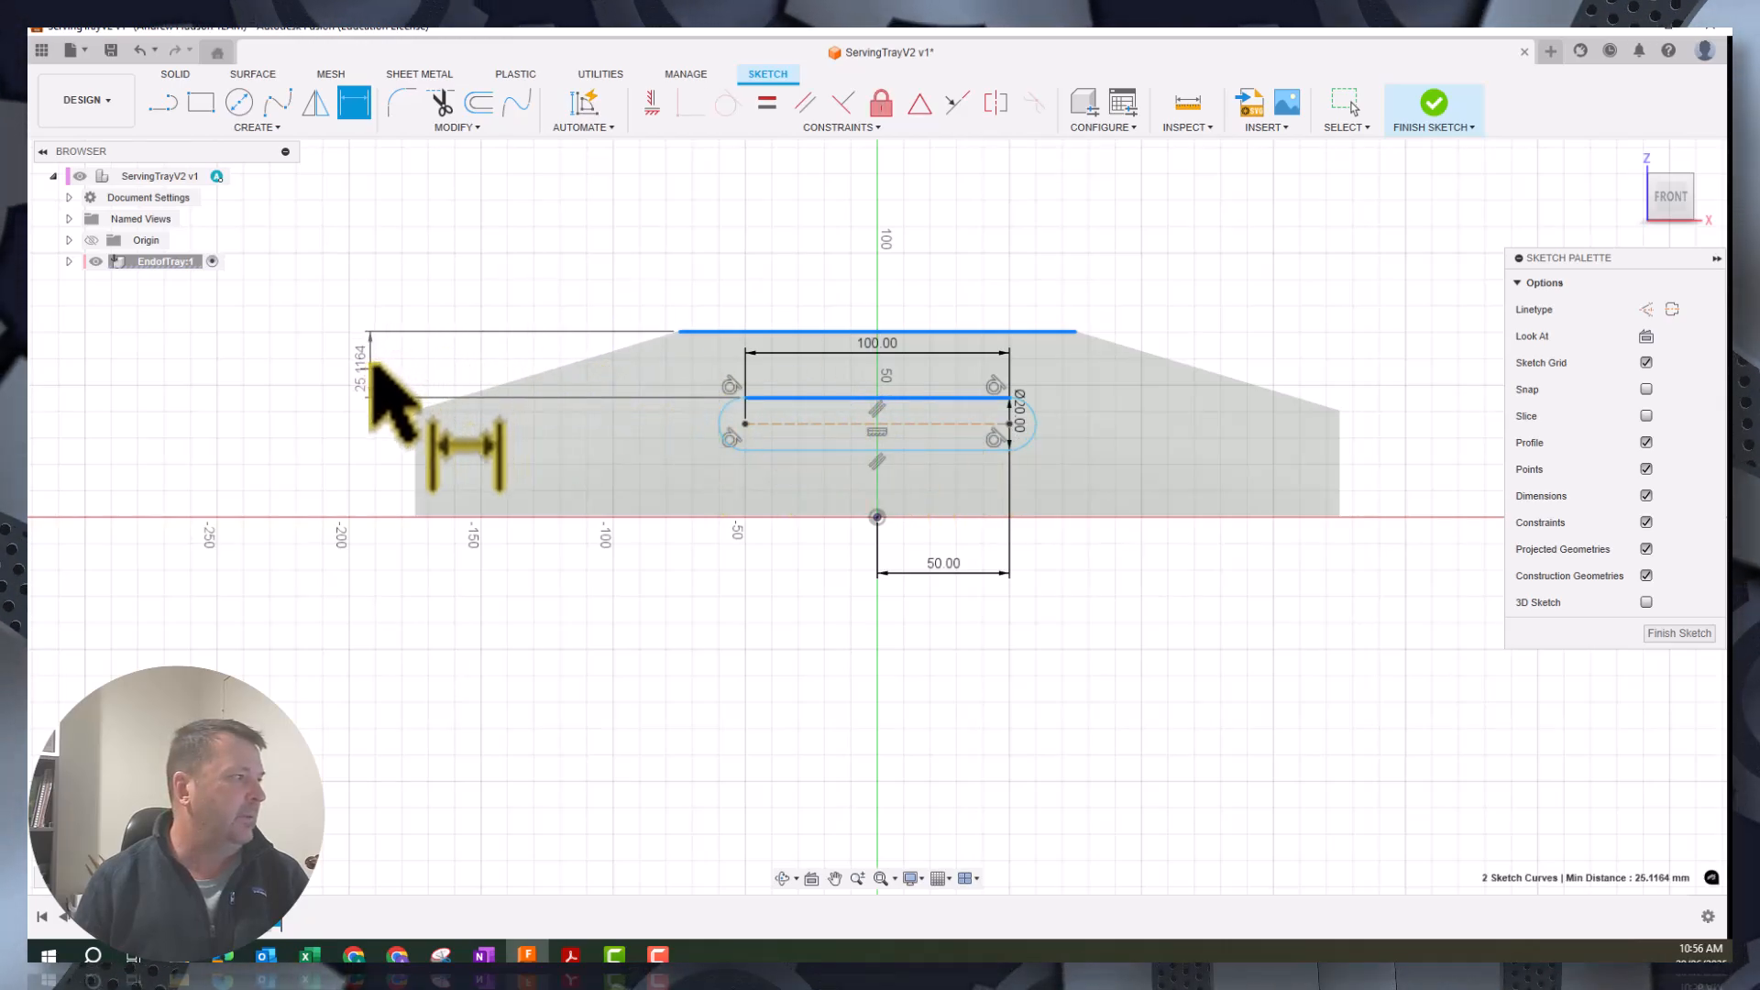
click(370, 366)
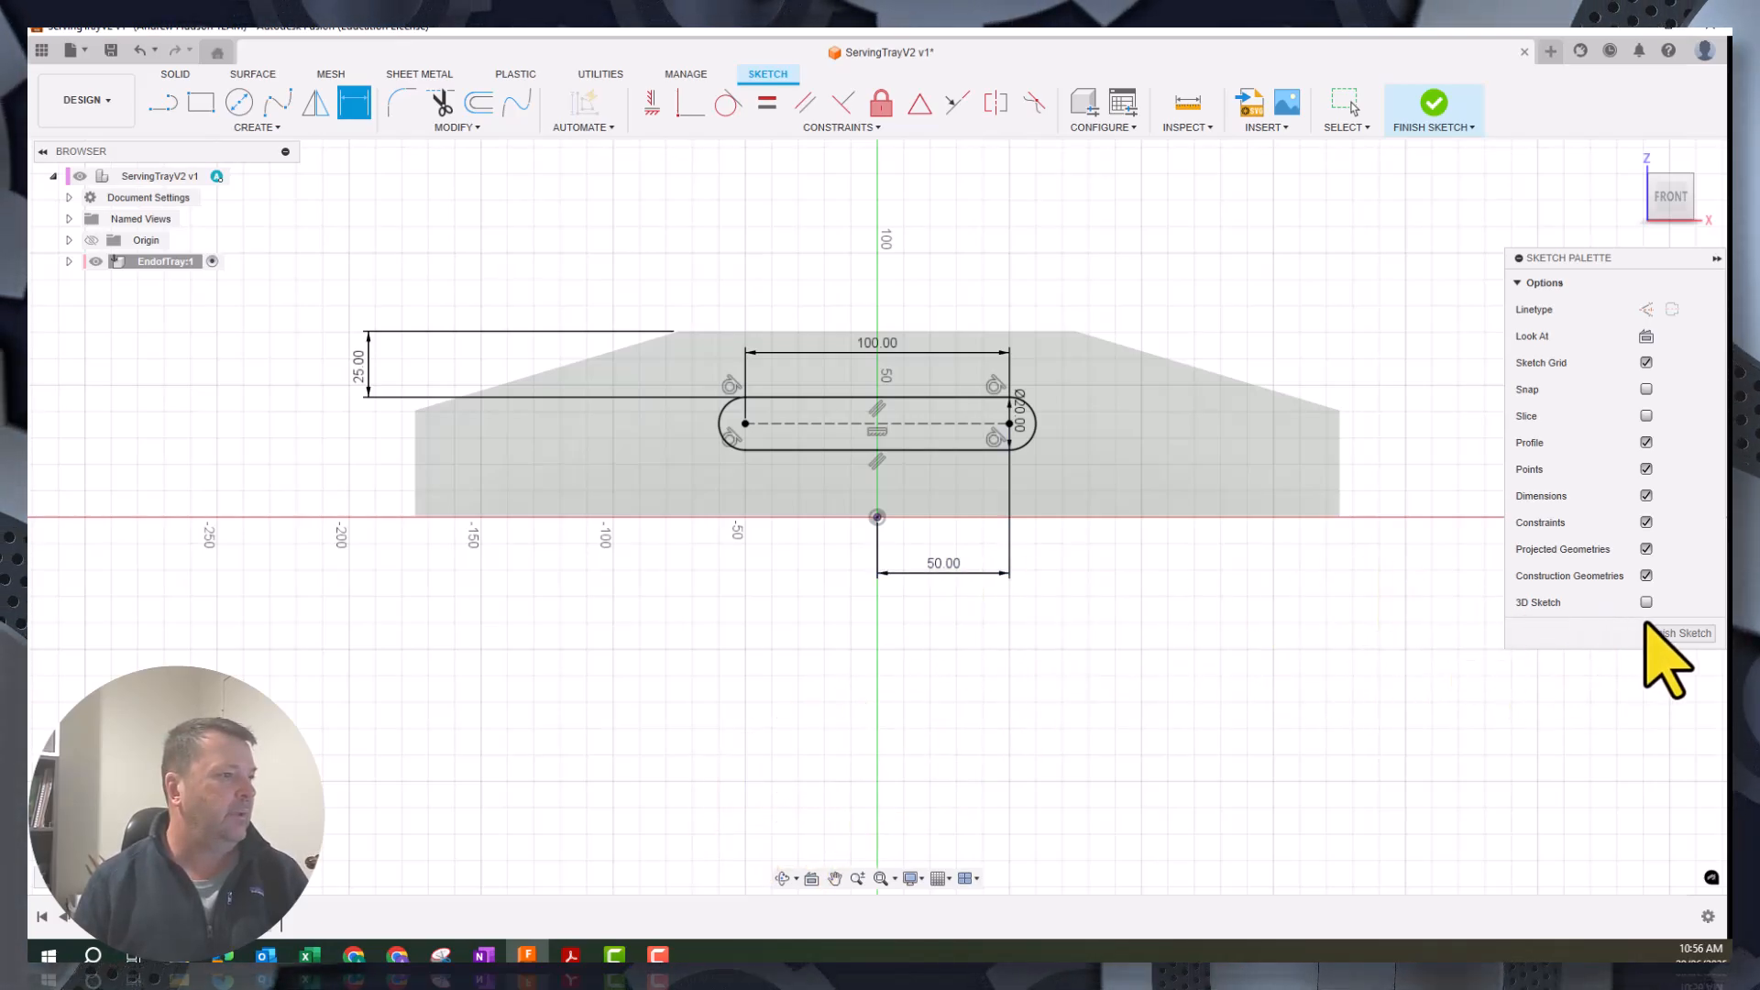
click(1435, 103)
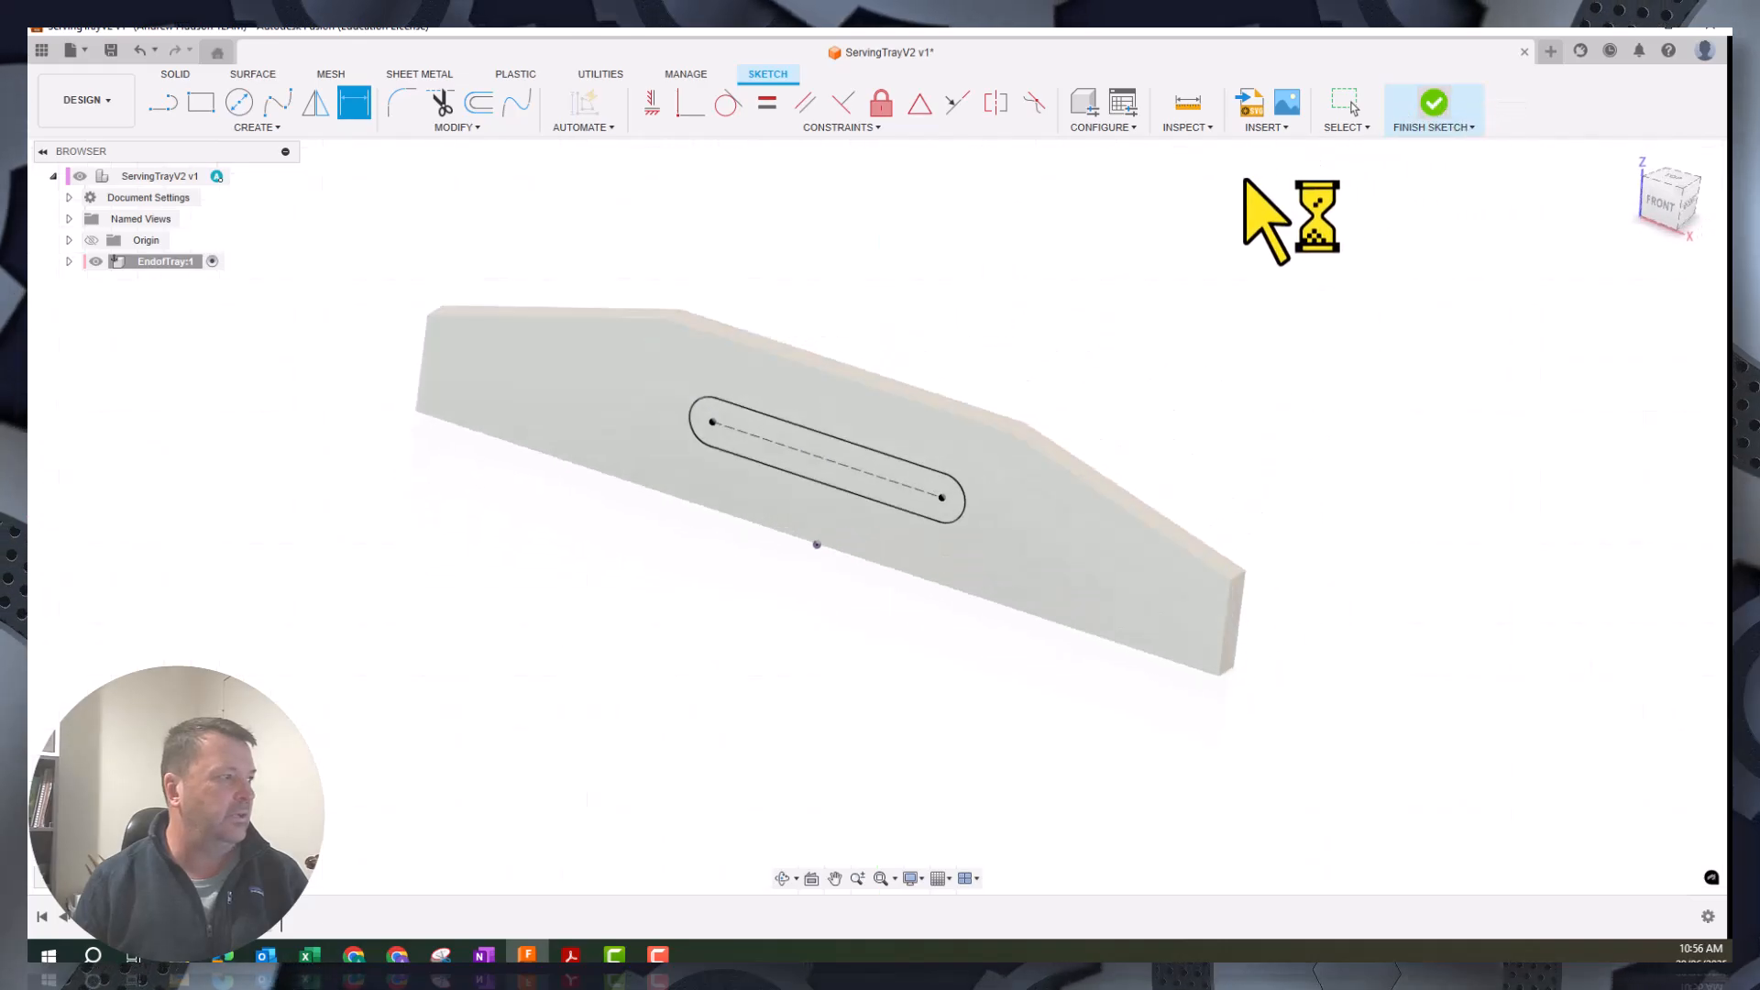
Cut the handle slot through the board by extruding its profile -12 mm
key(e)
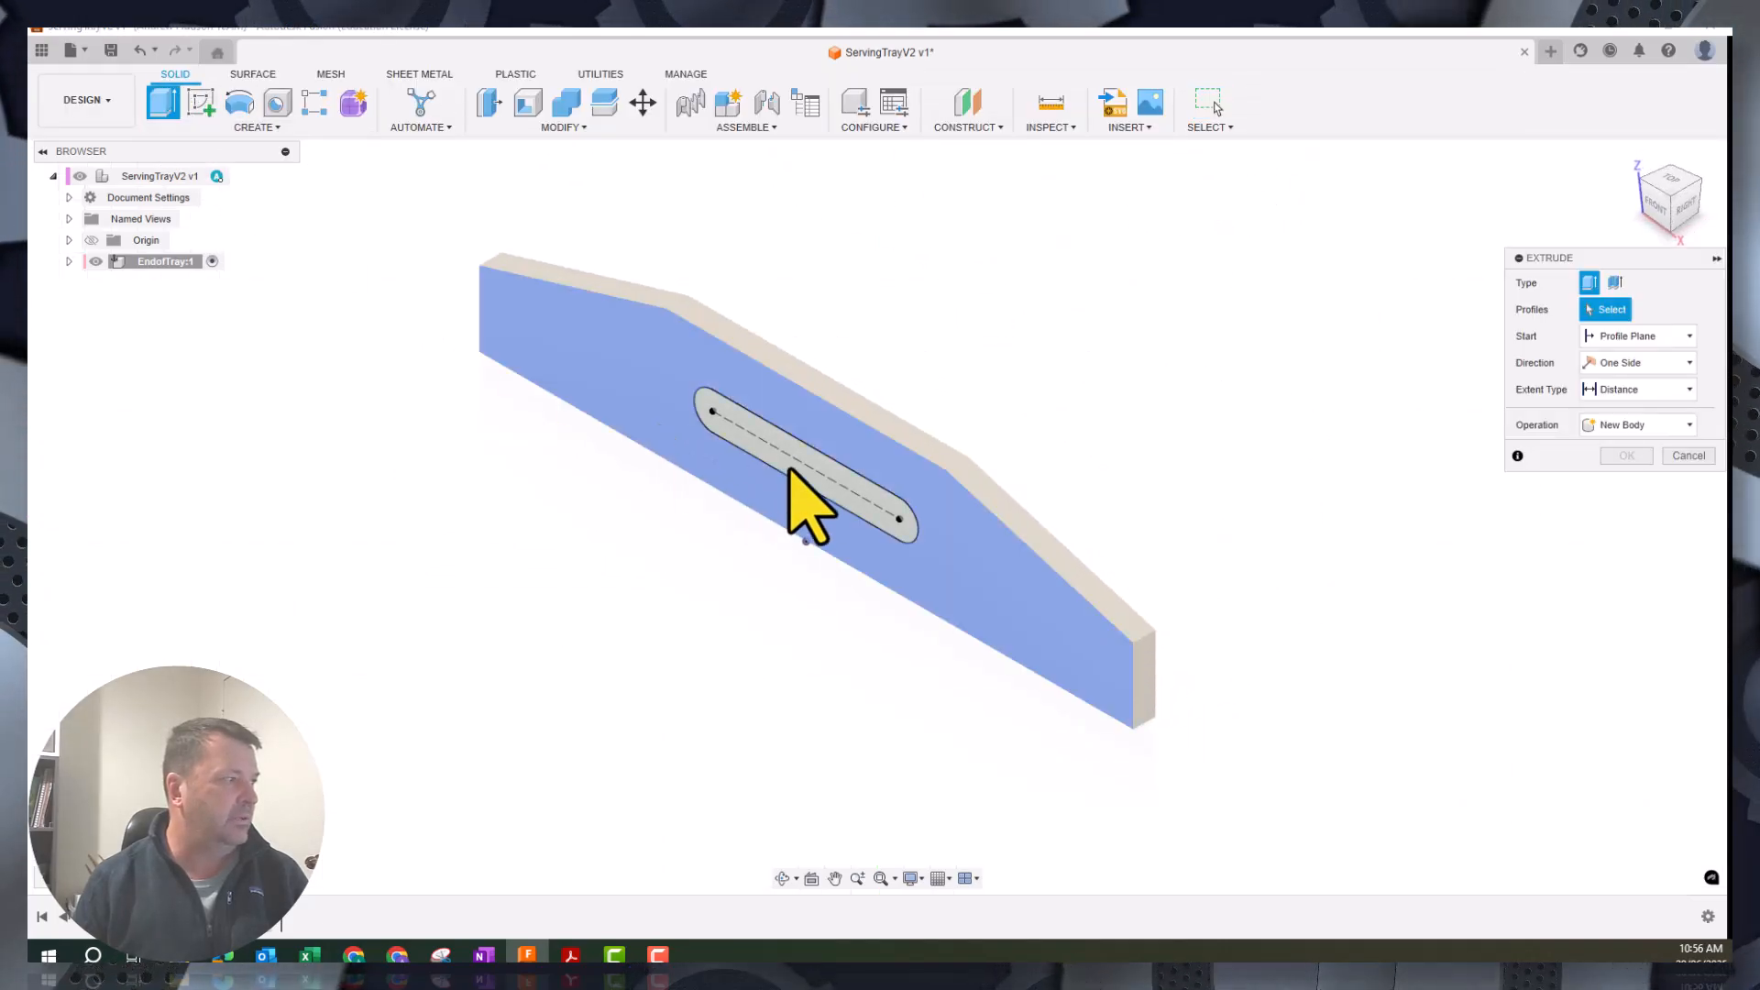
click(795, 466)
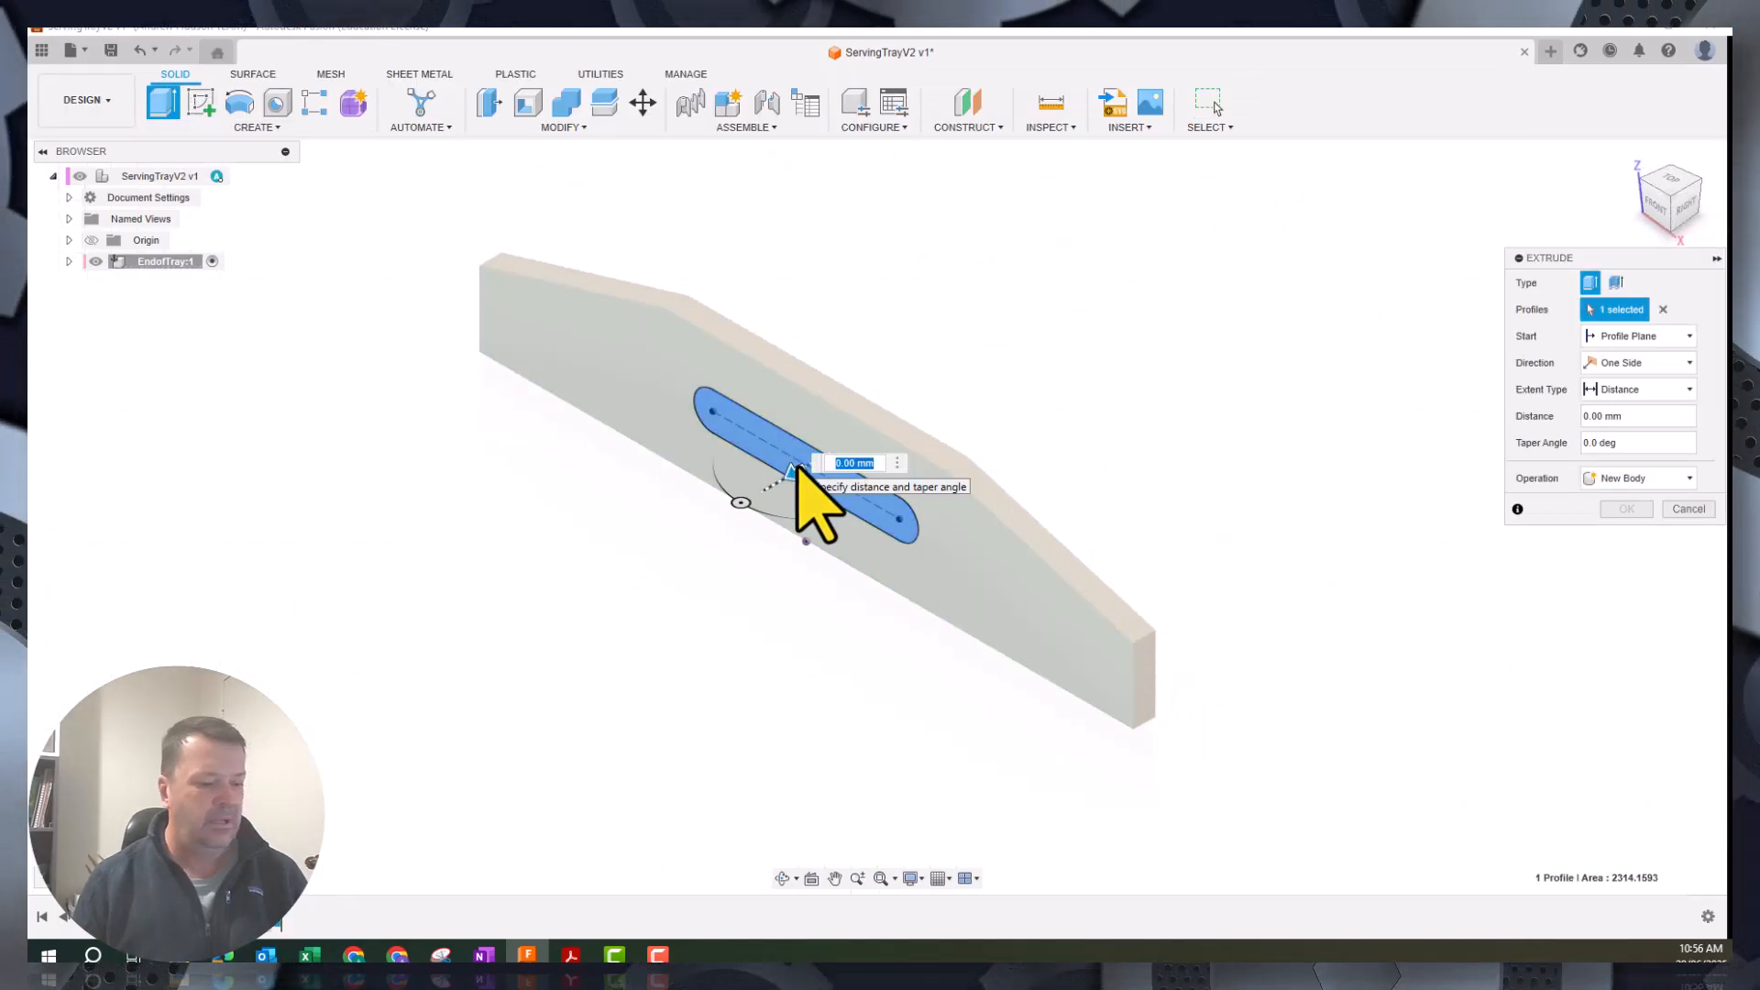
text(-12)
key(Return)
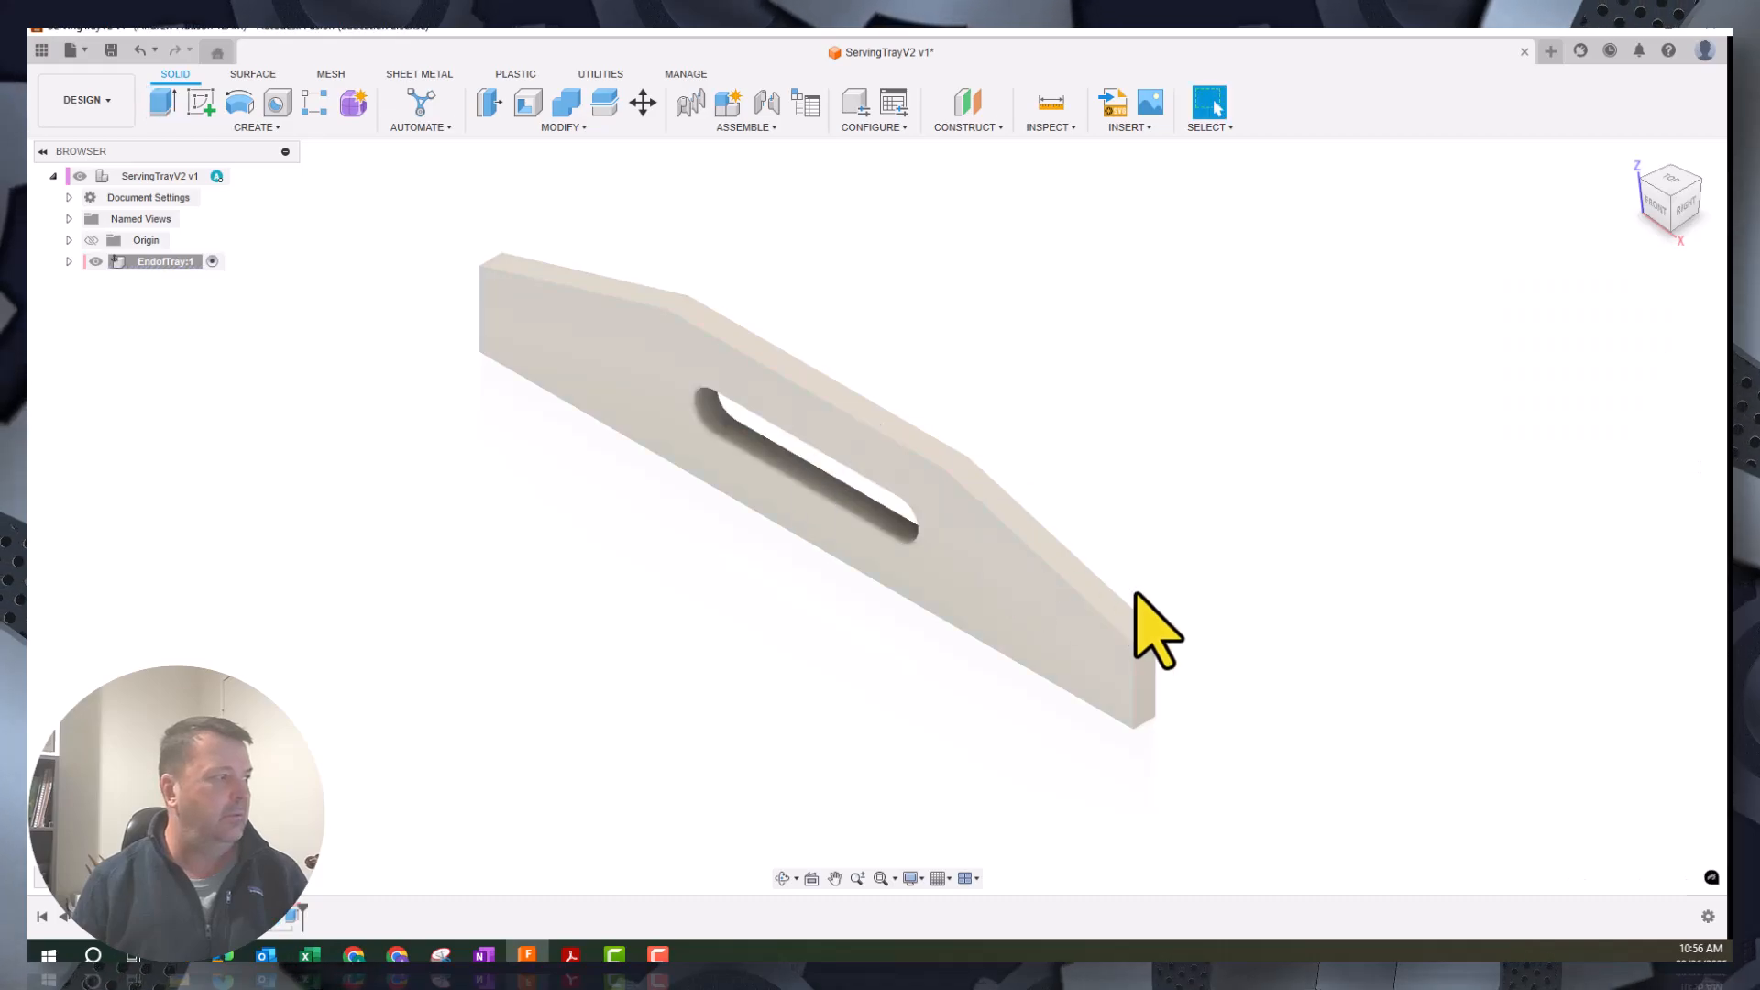
Fillet the front and back edge loops of the handle slot with a 6 mm radius
click(1656, 206)
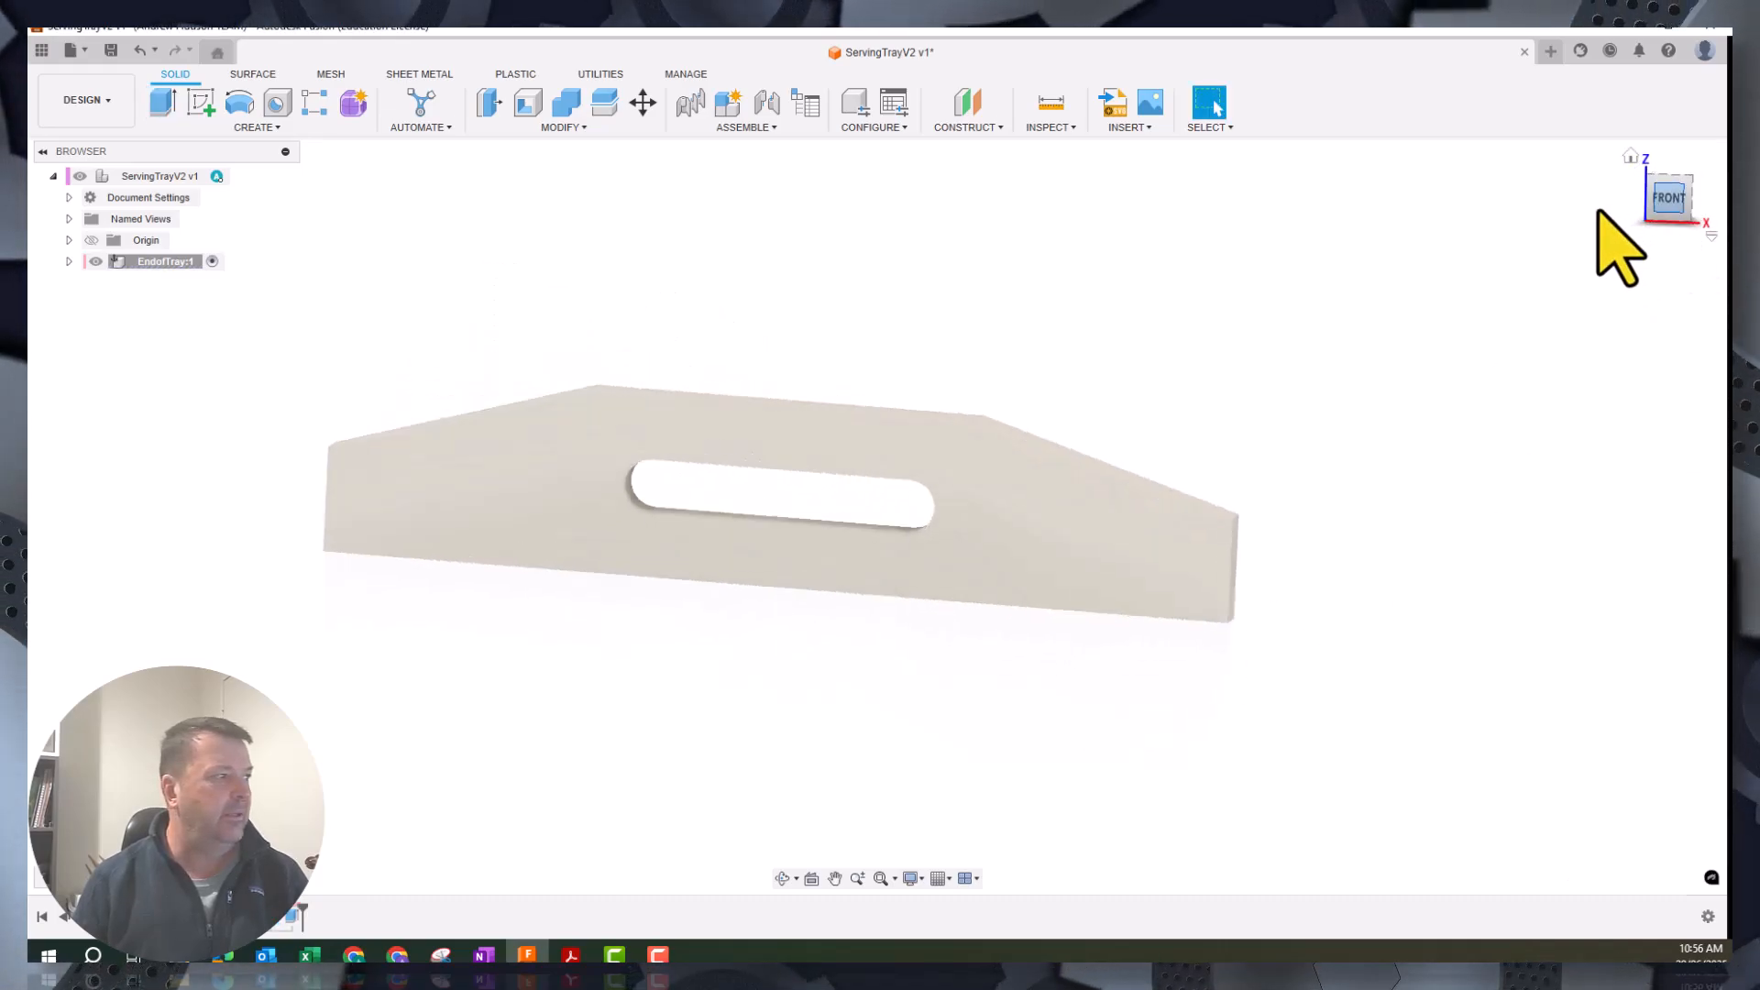
click(1689, 176)
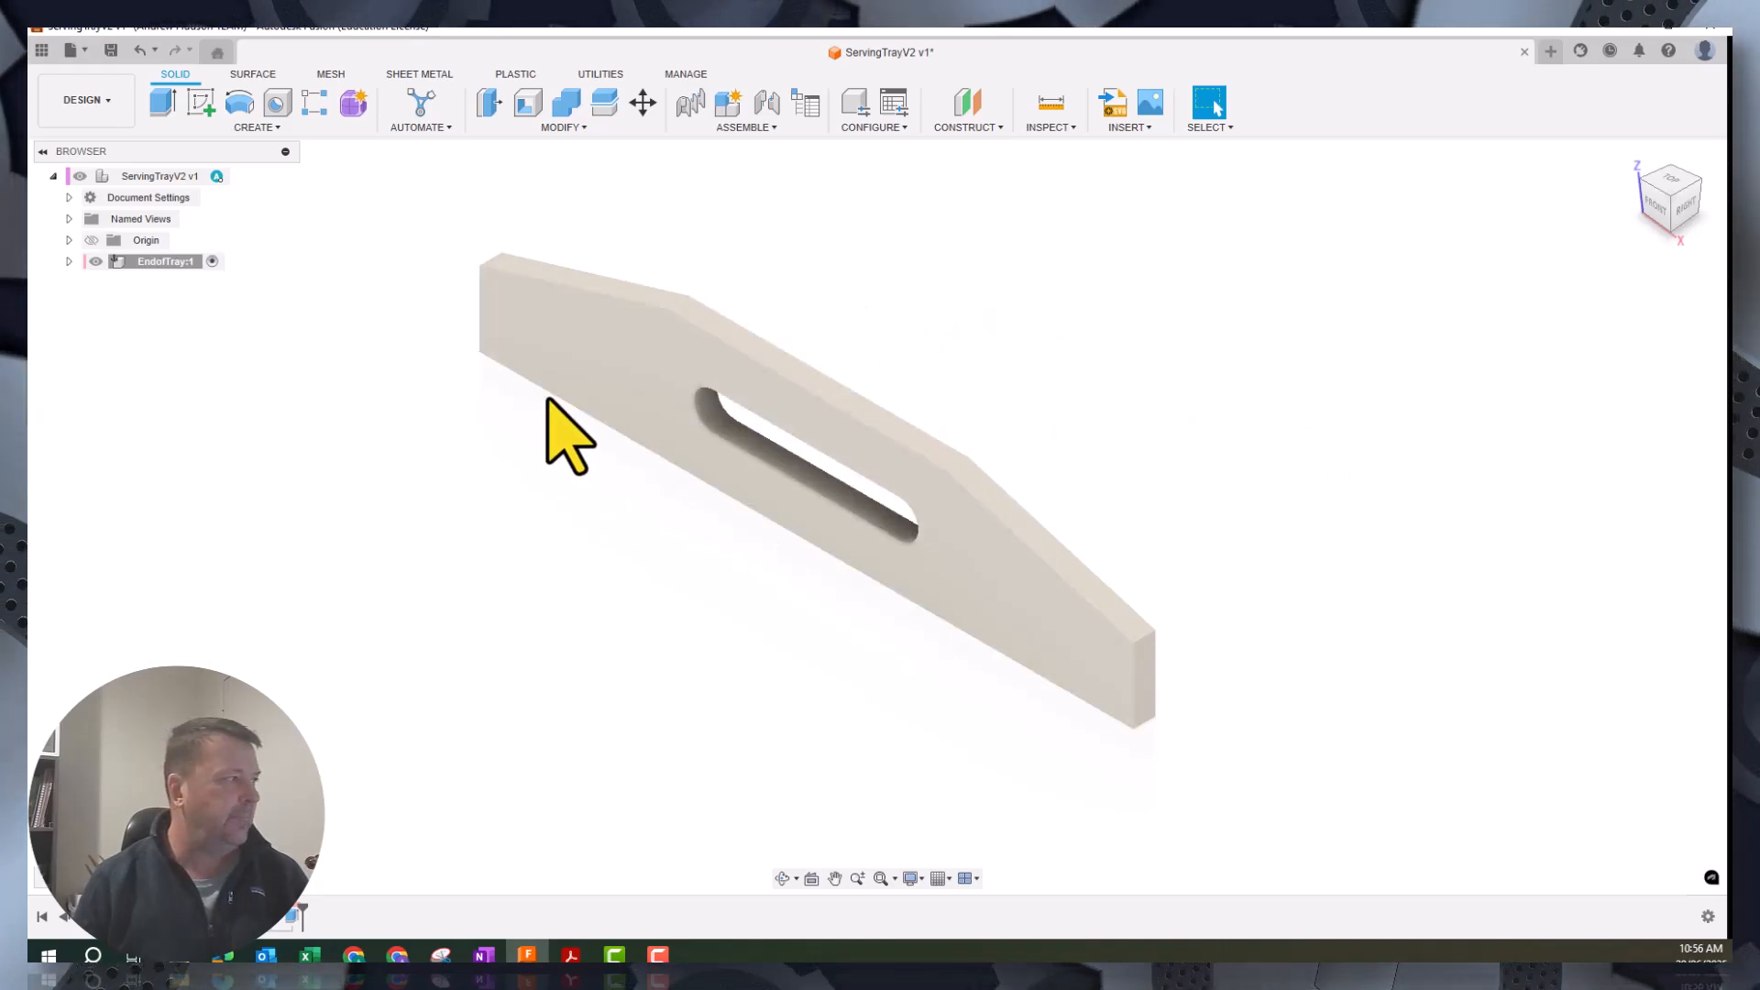
click(568, 129)
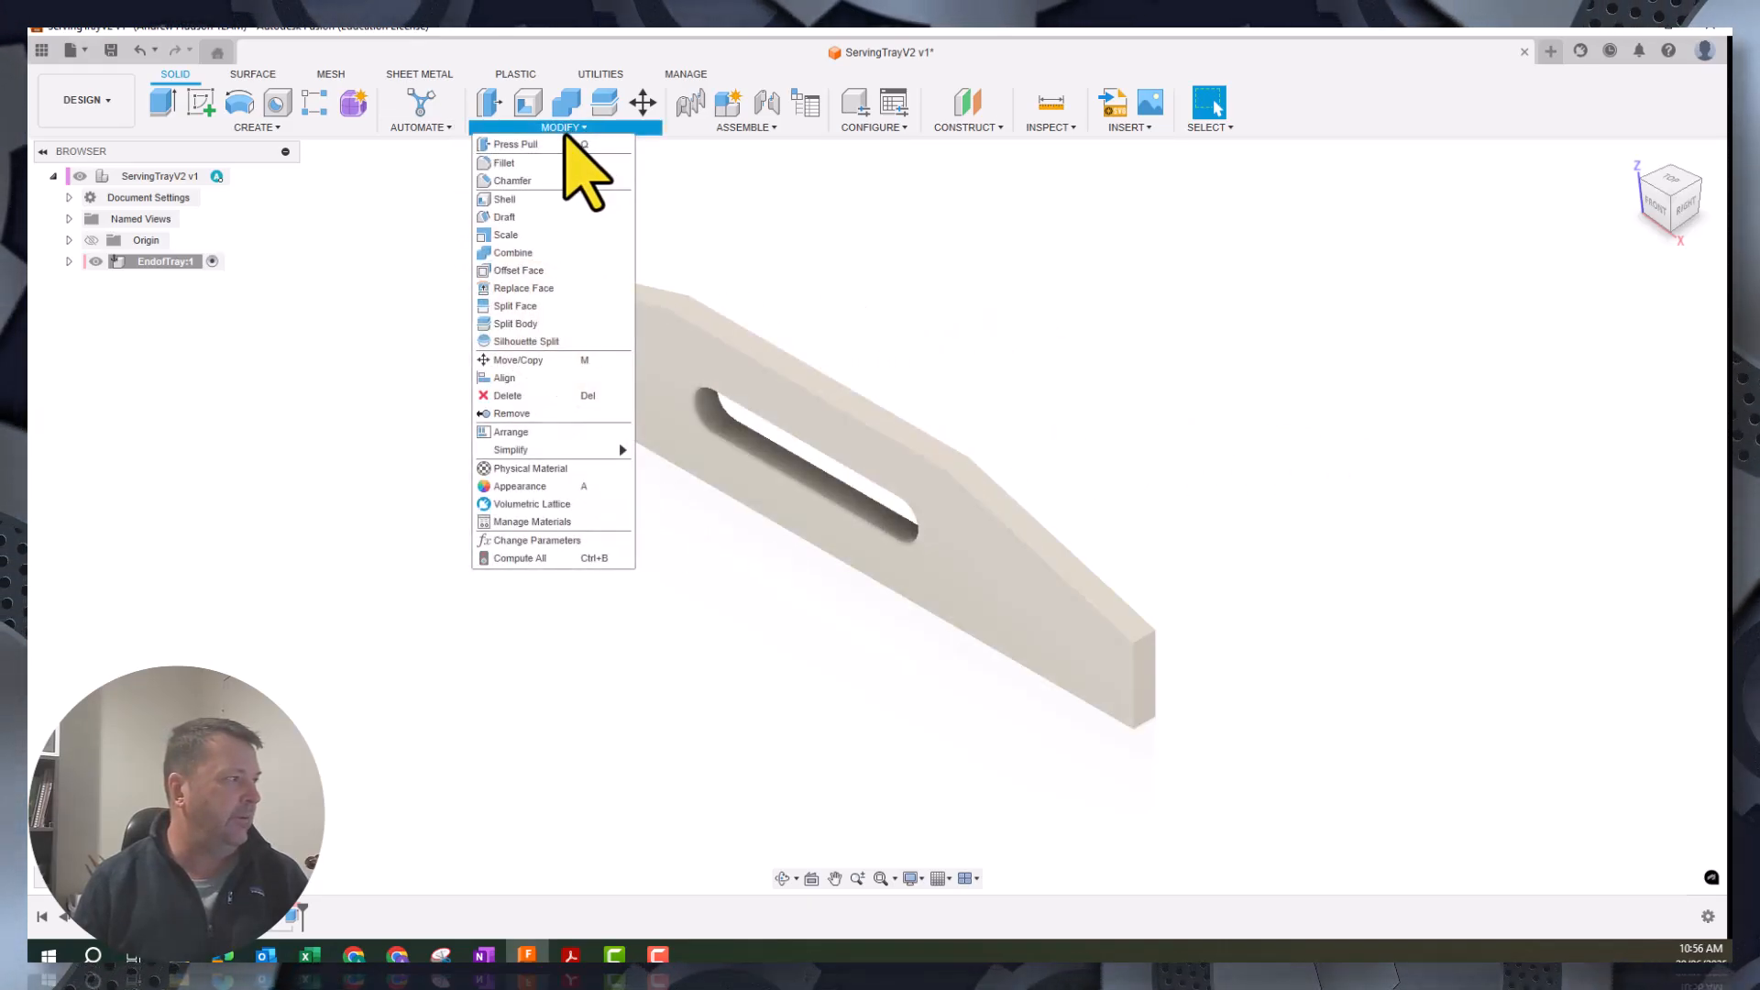
click(509, 163)
scroll(733, 451, up, 5)
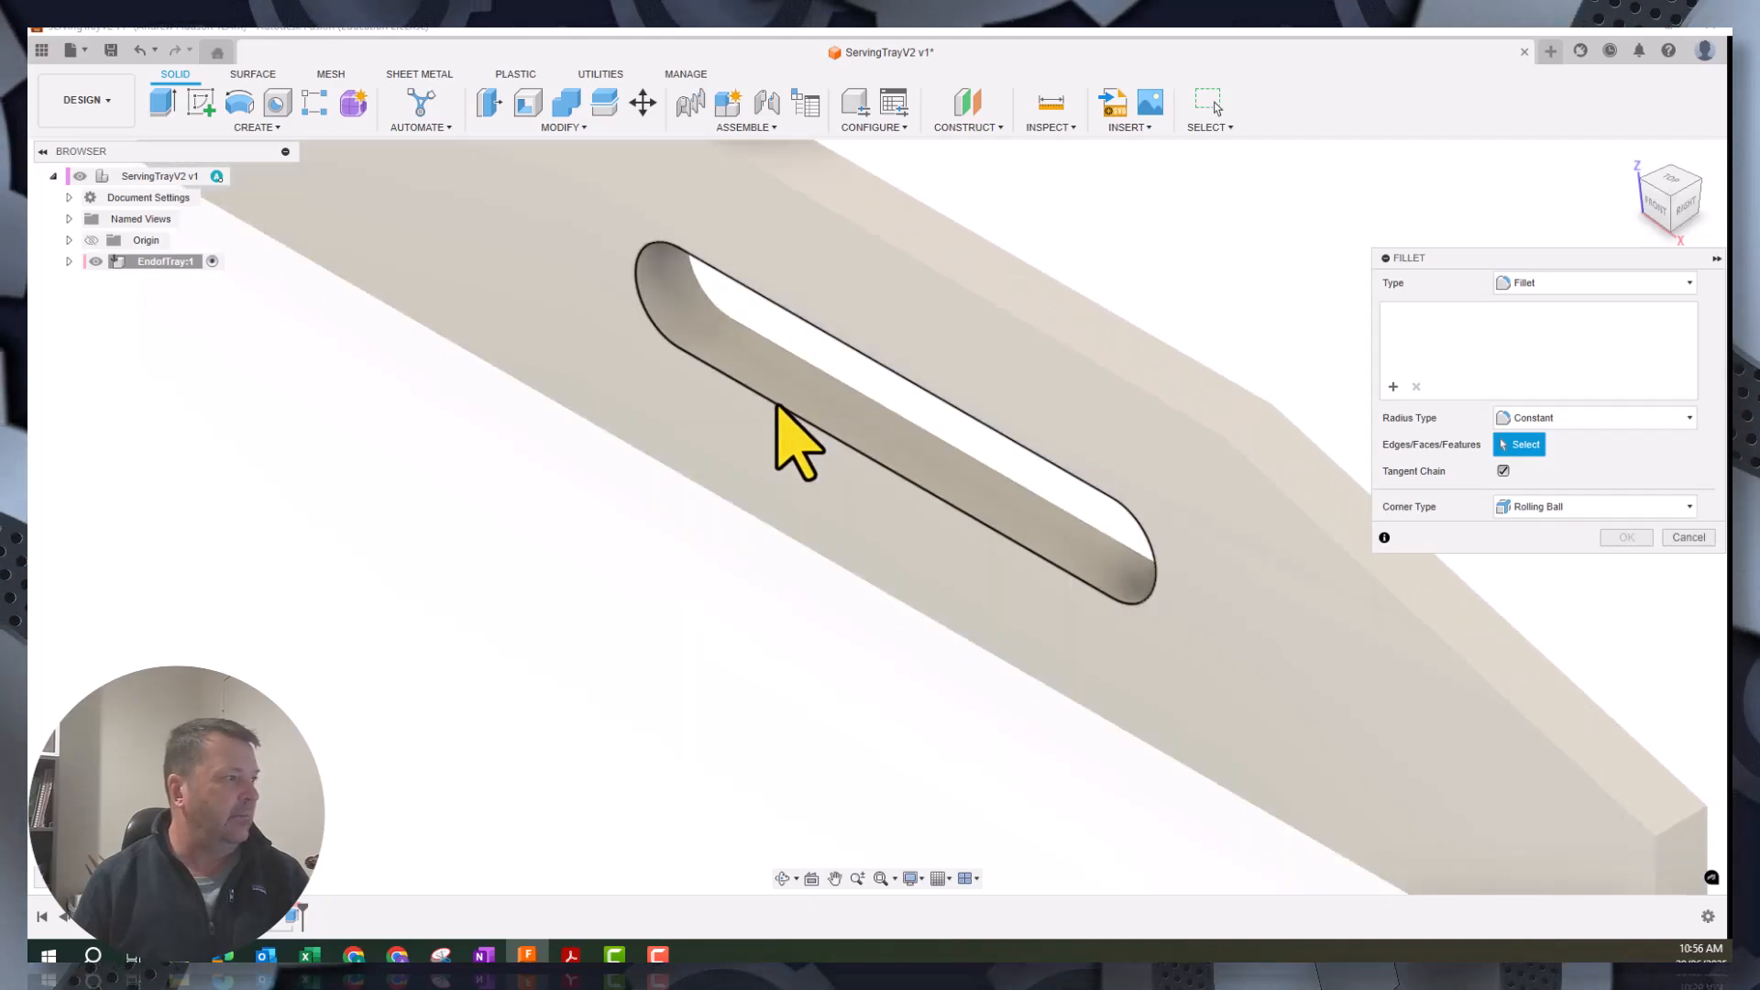
click(778, 410)
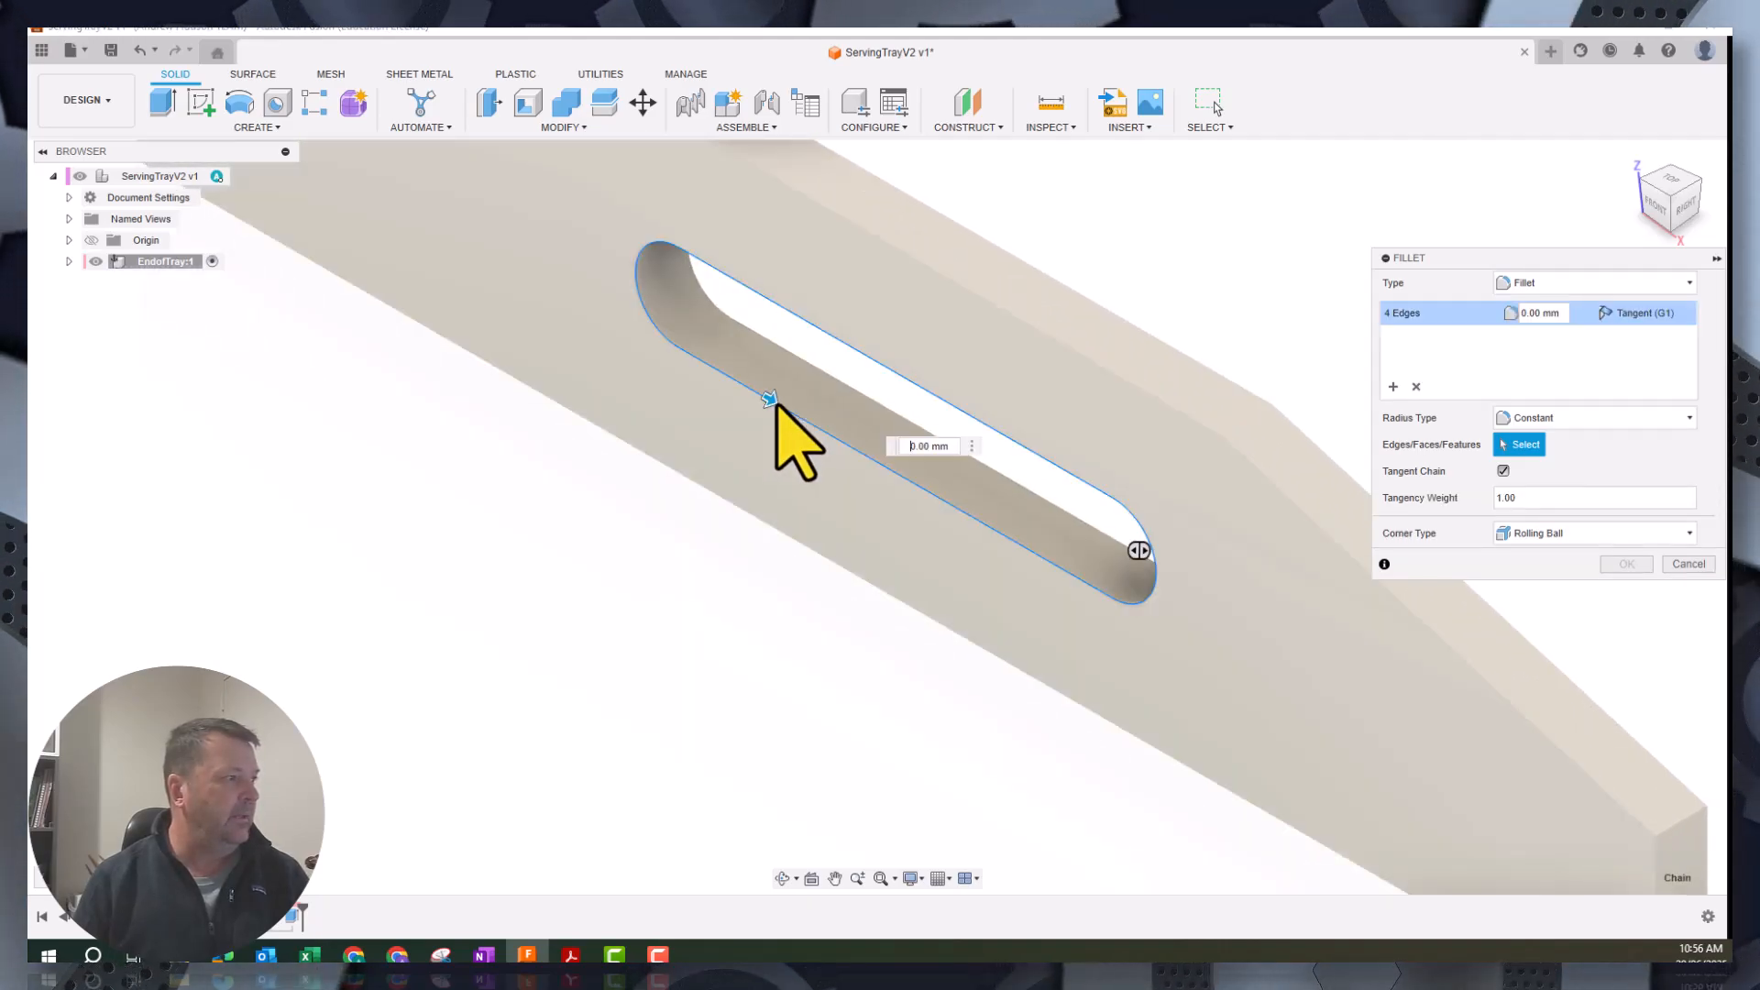
click(828, 379)
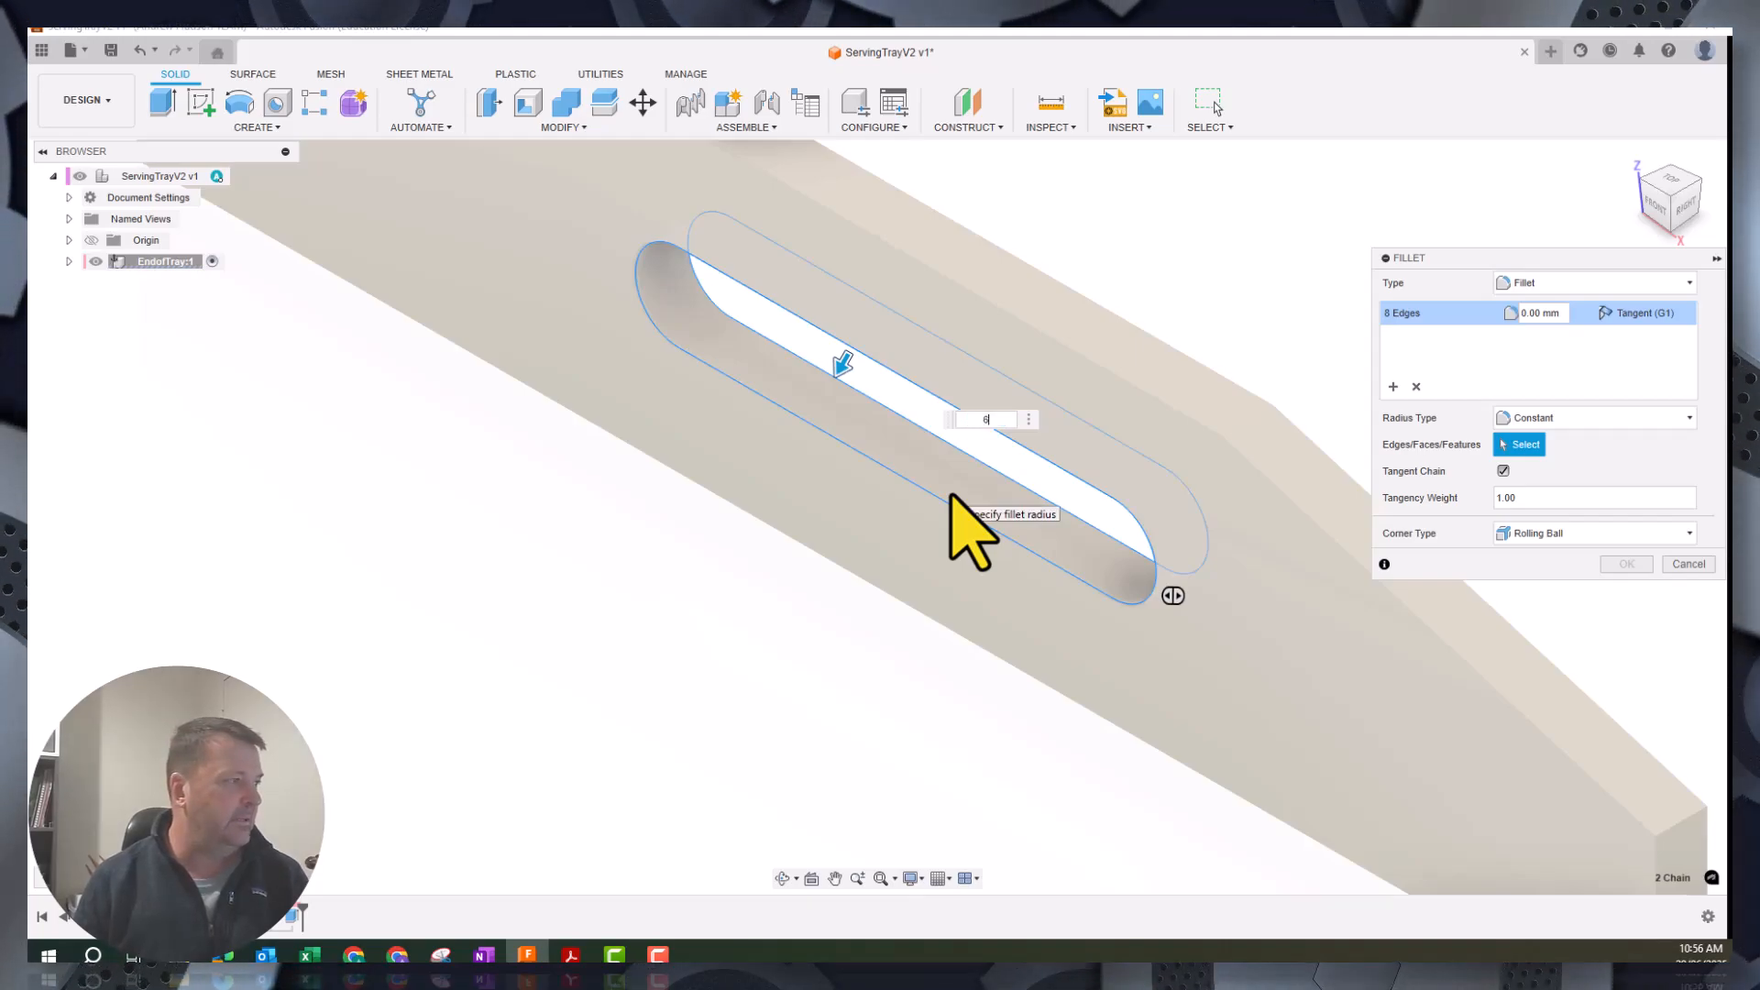
key(Return)
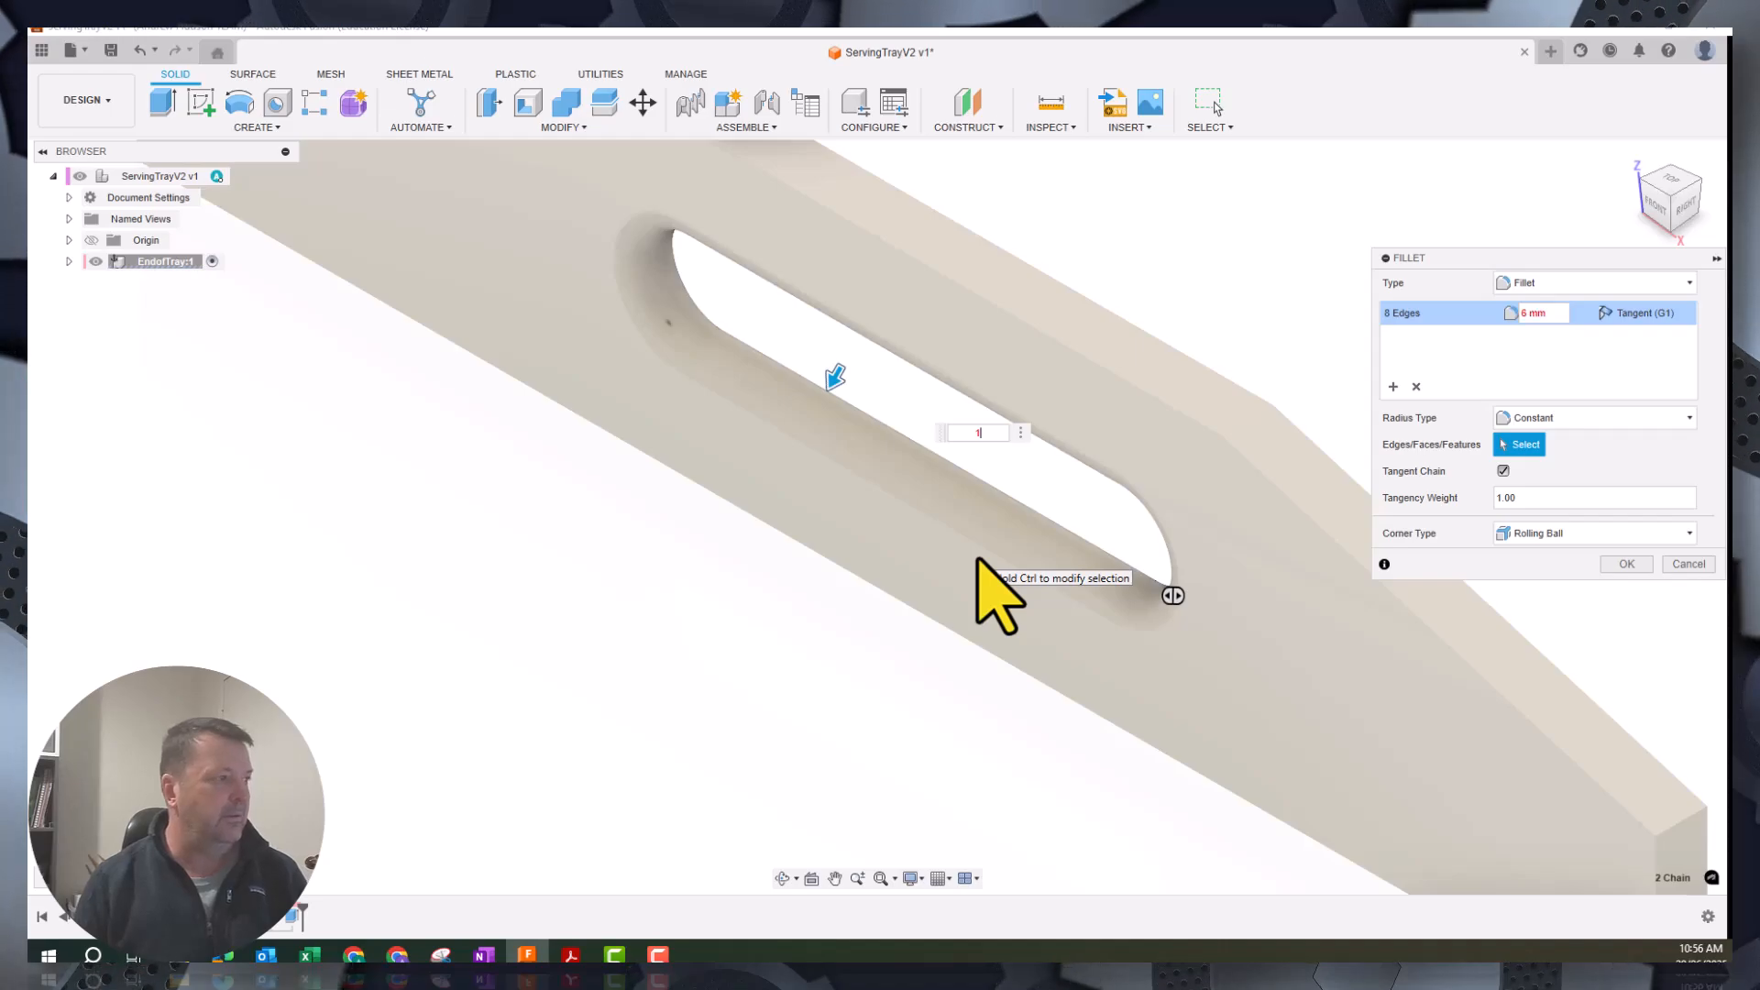
Try radii of 12 mm and 1 mm for the handle slot's fillet
key(Return)
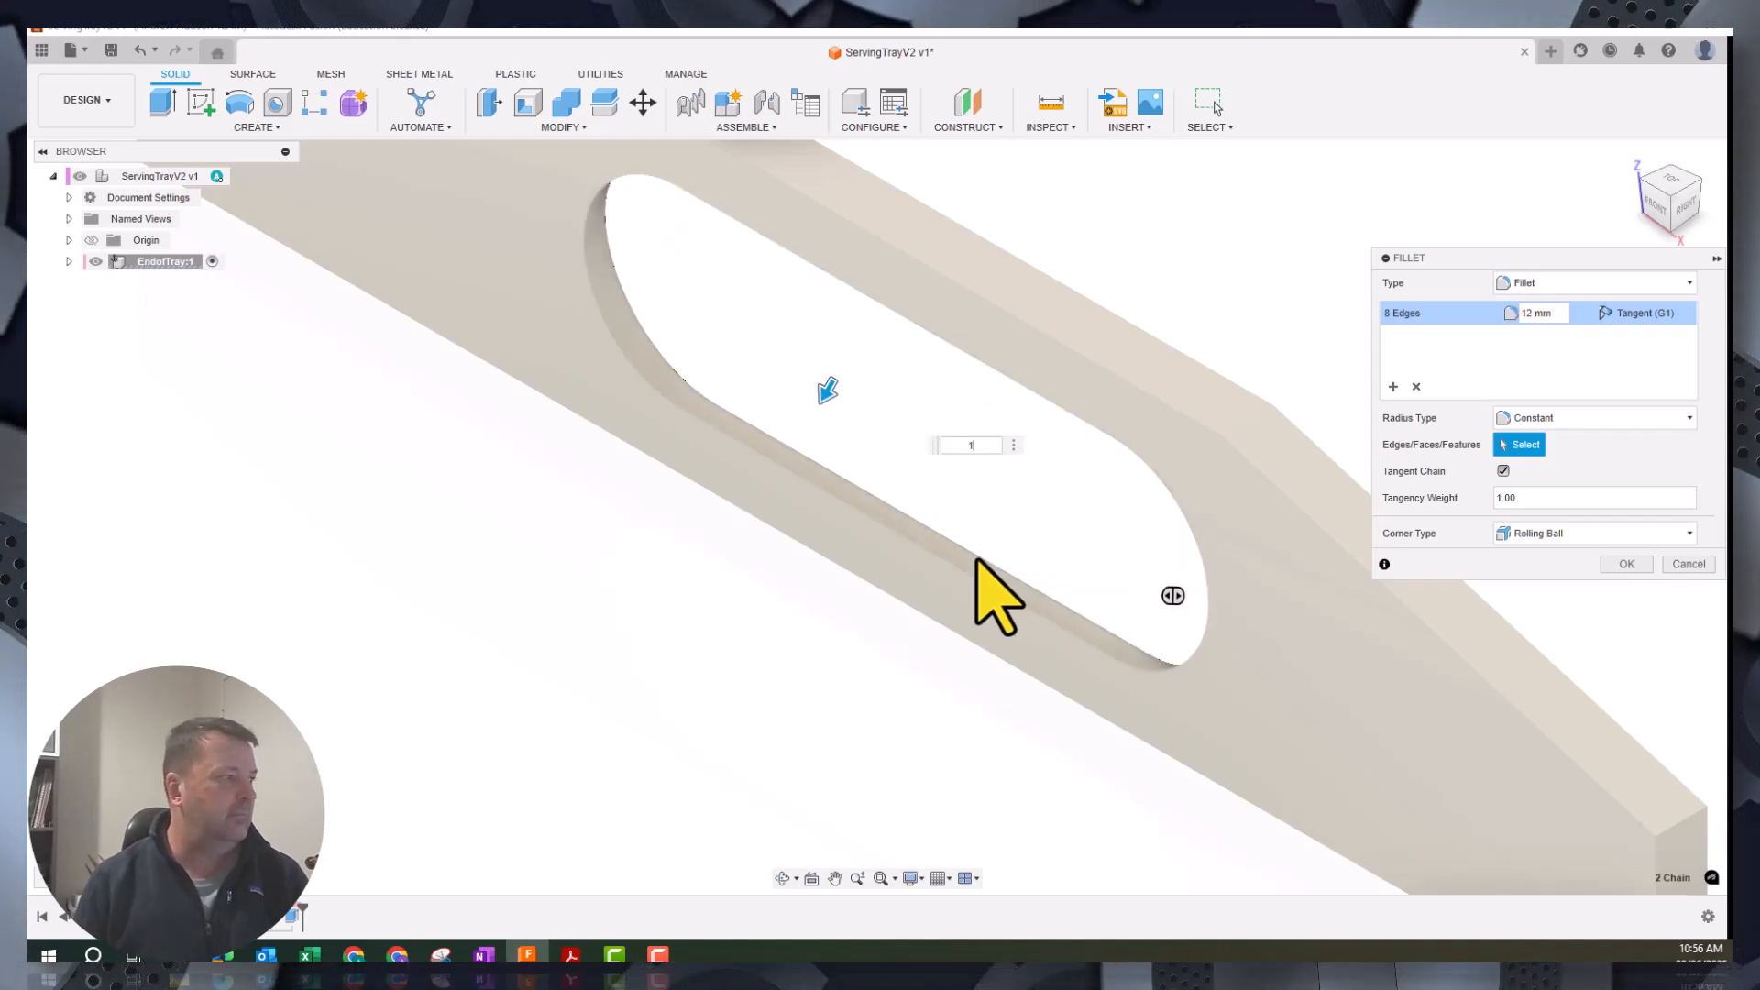
key(Return)
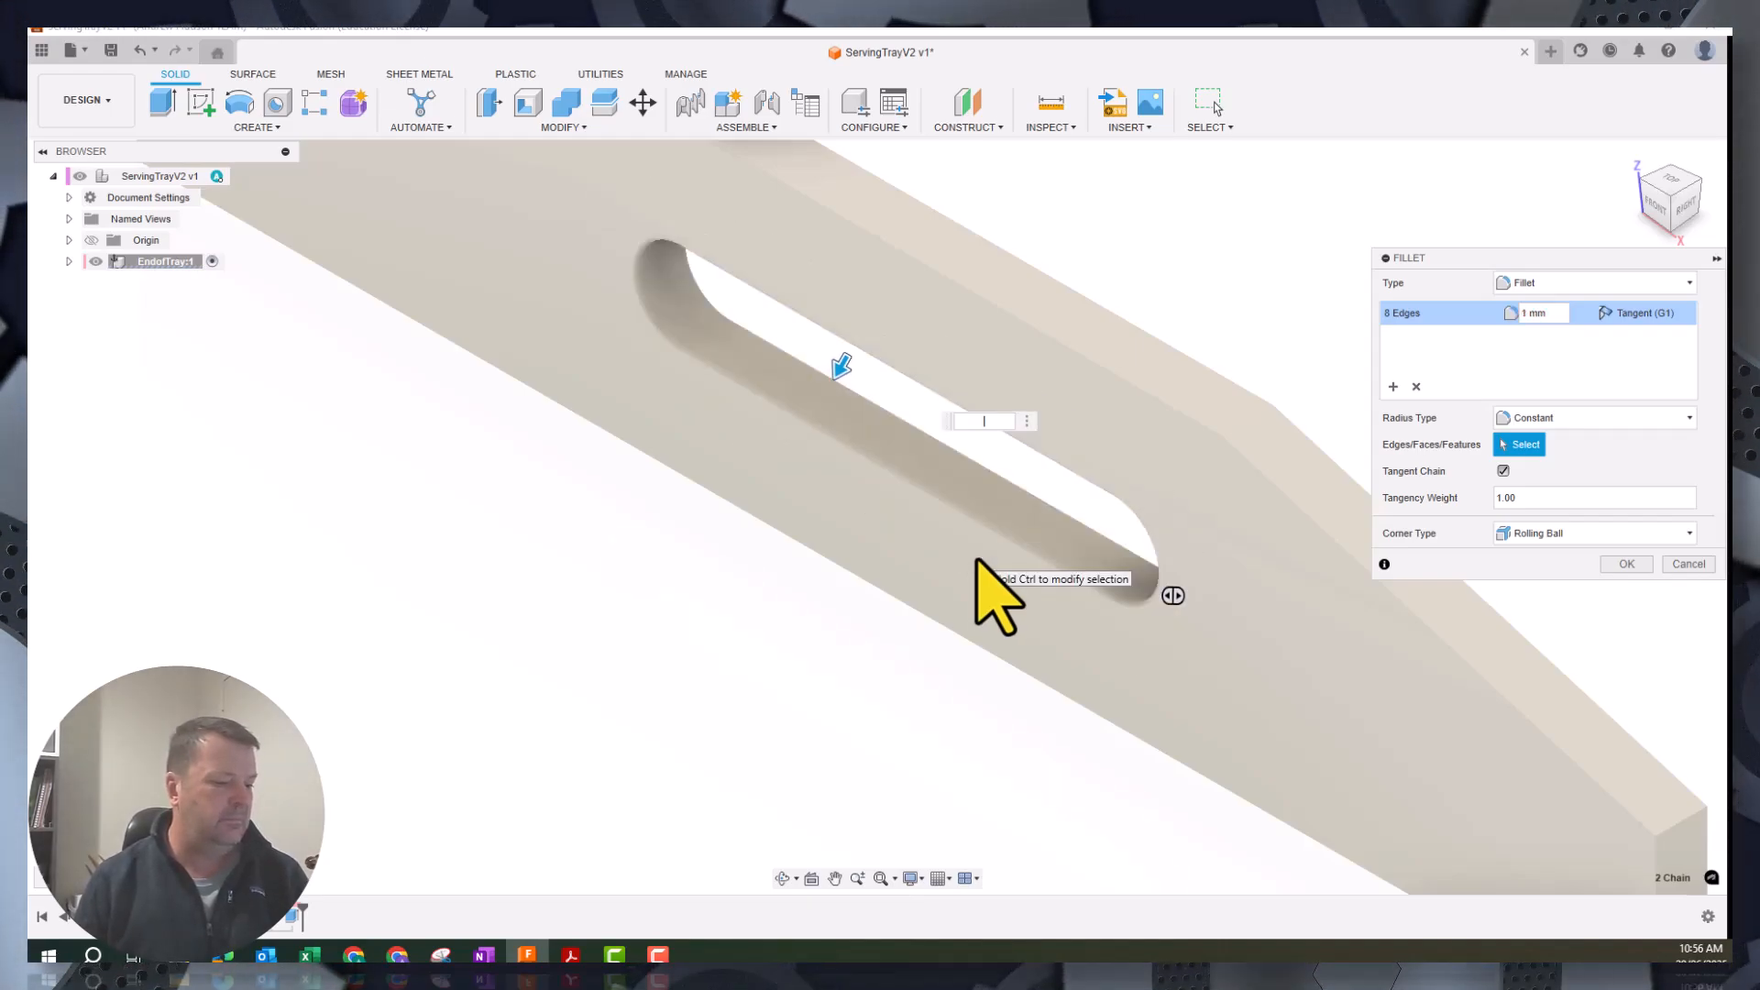
Set the handle slot's fillet radius to 6 mm and apply the fillet
key(Return)
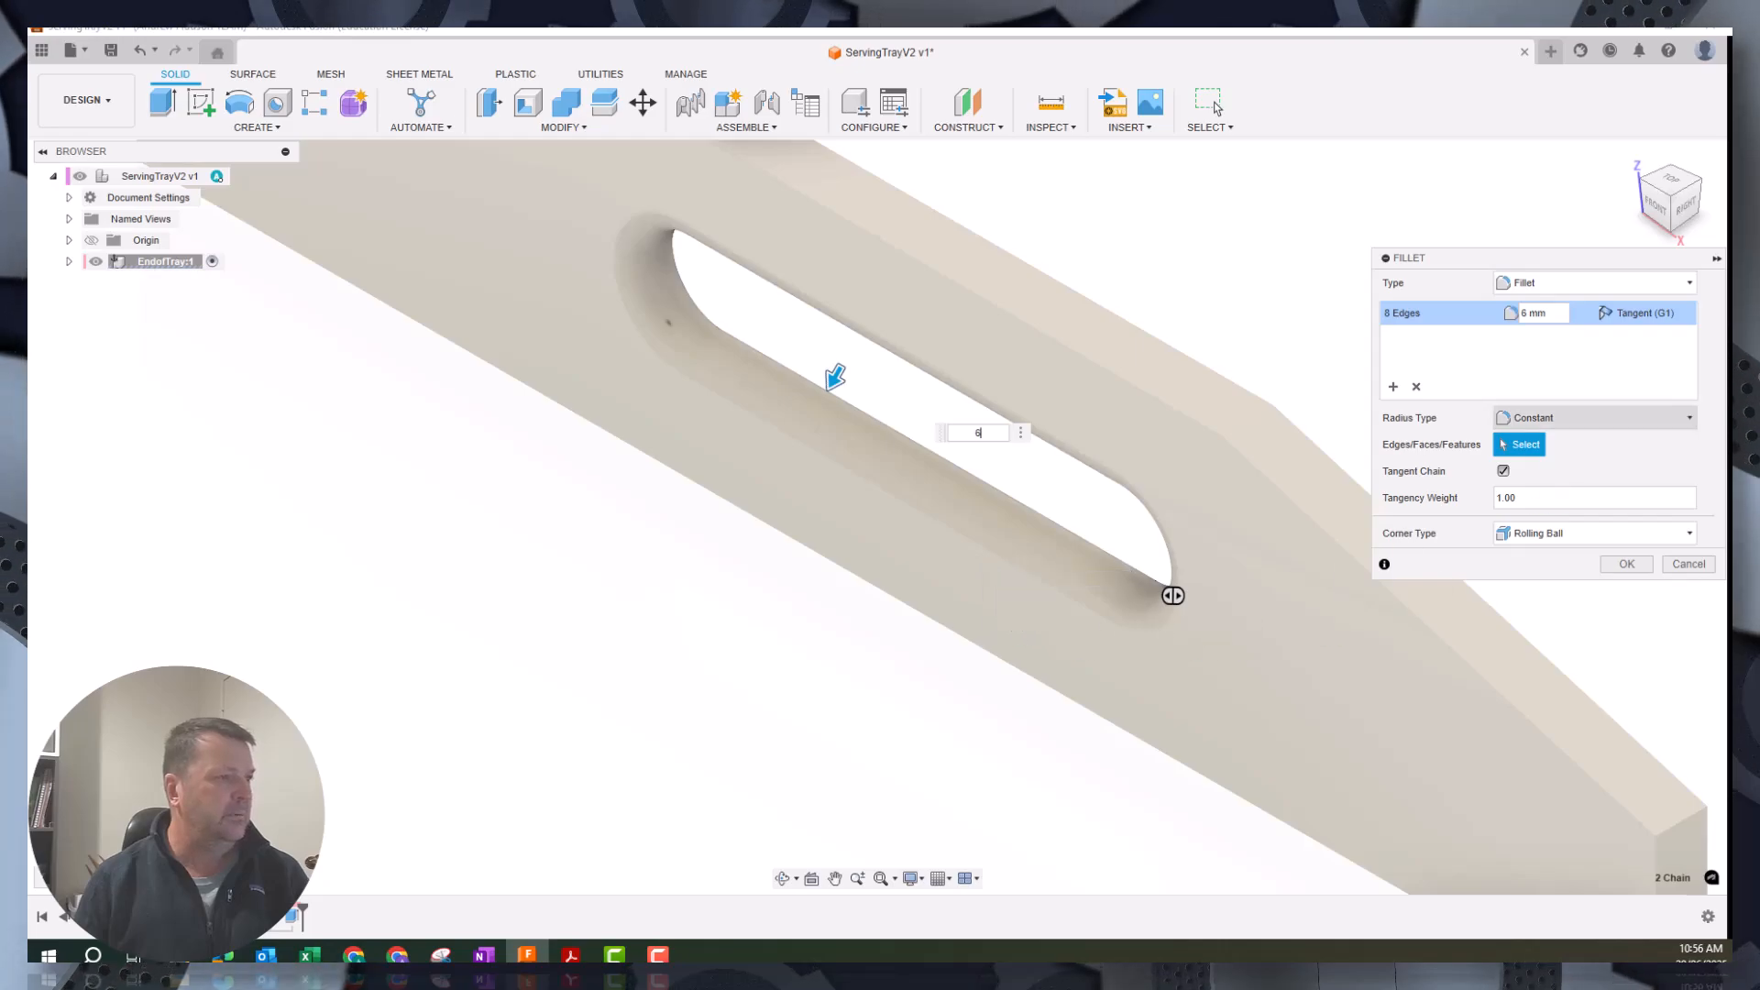
drag(1670, 220, 1667, 174)
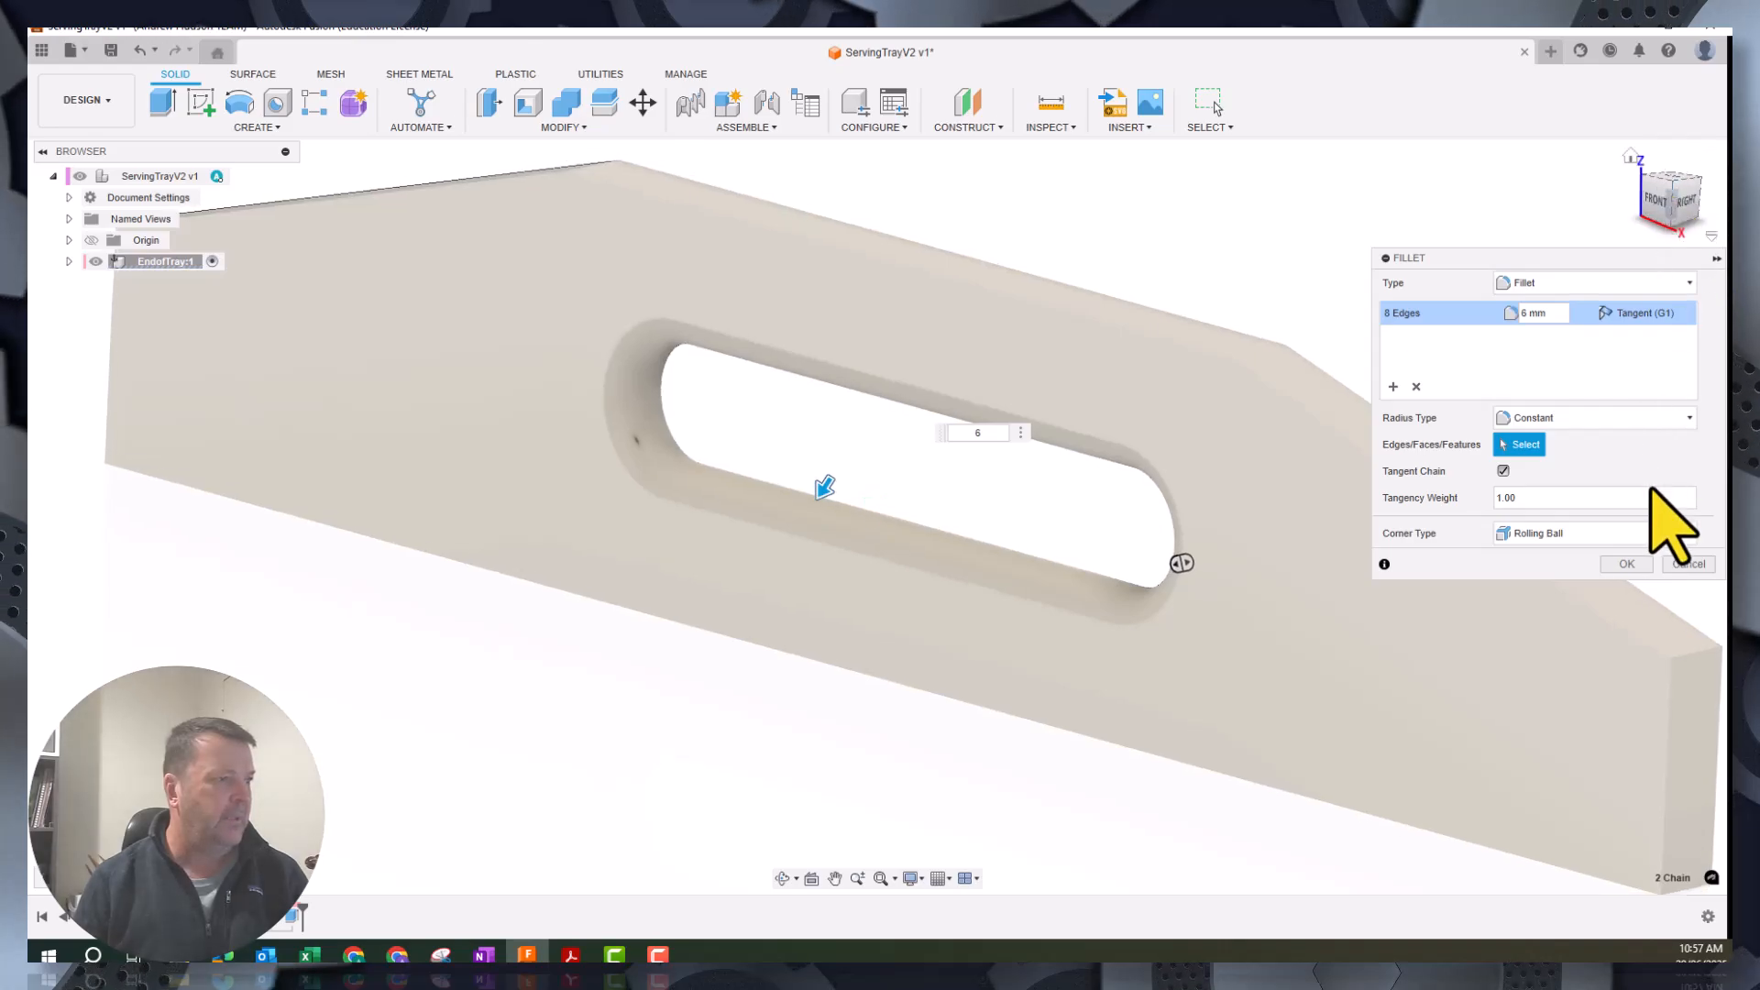
click(1622, 563)
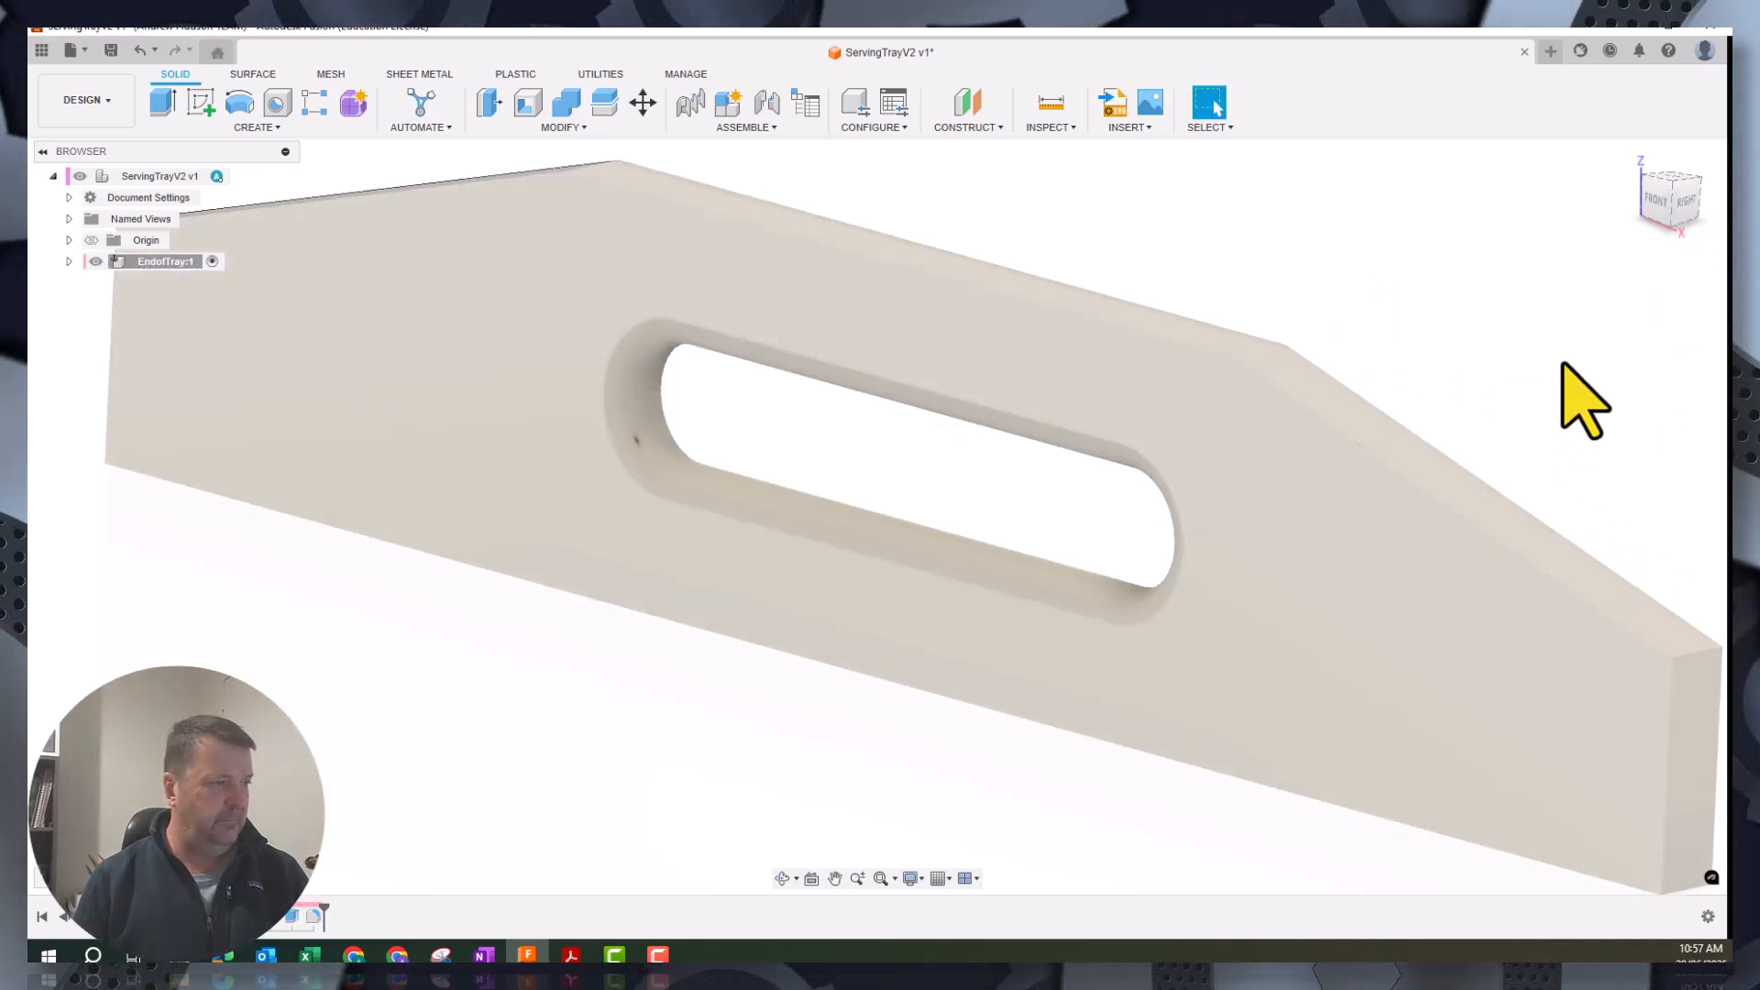
Start a new sketch on the board's front face
click(1657, 202)
scroll(1192, 527, down, 3)
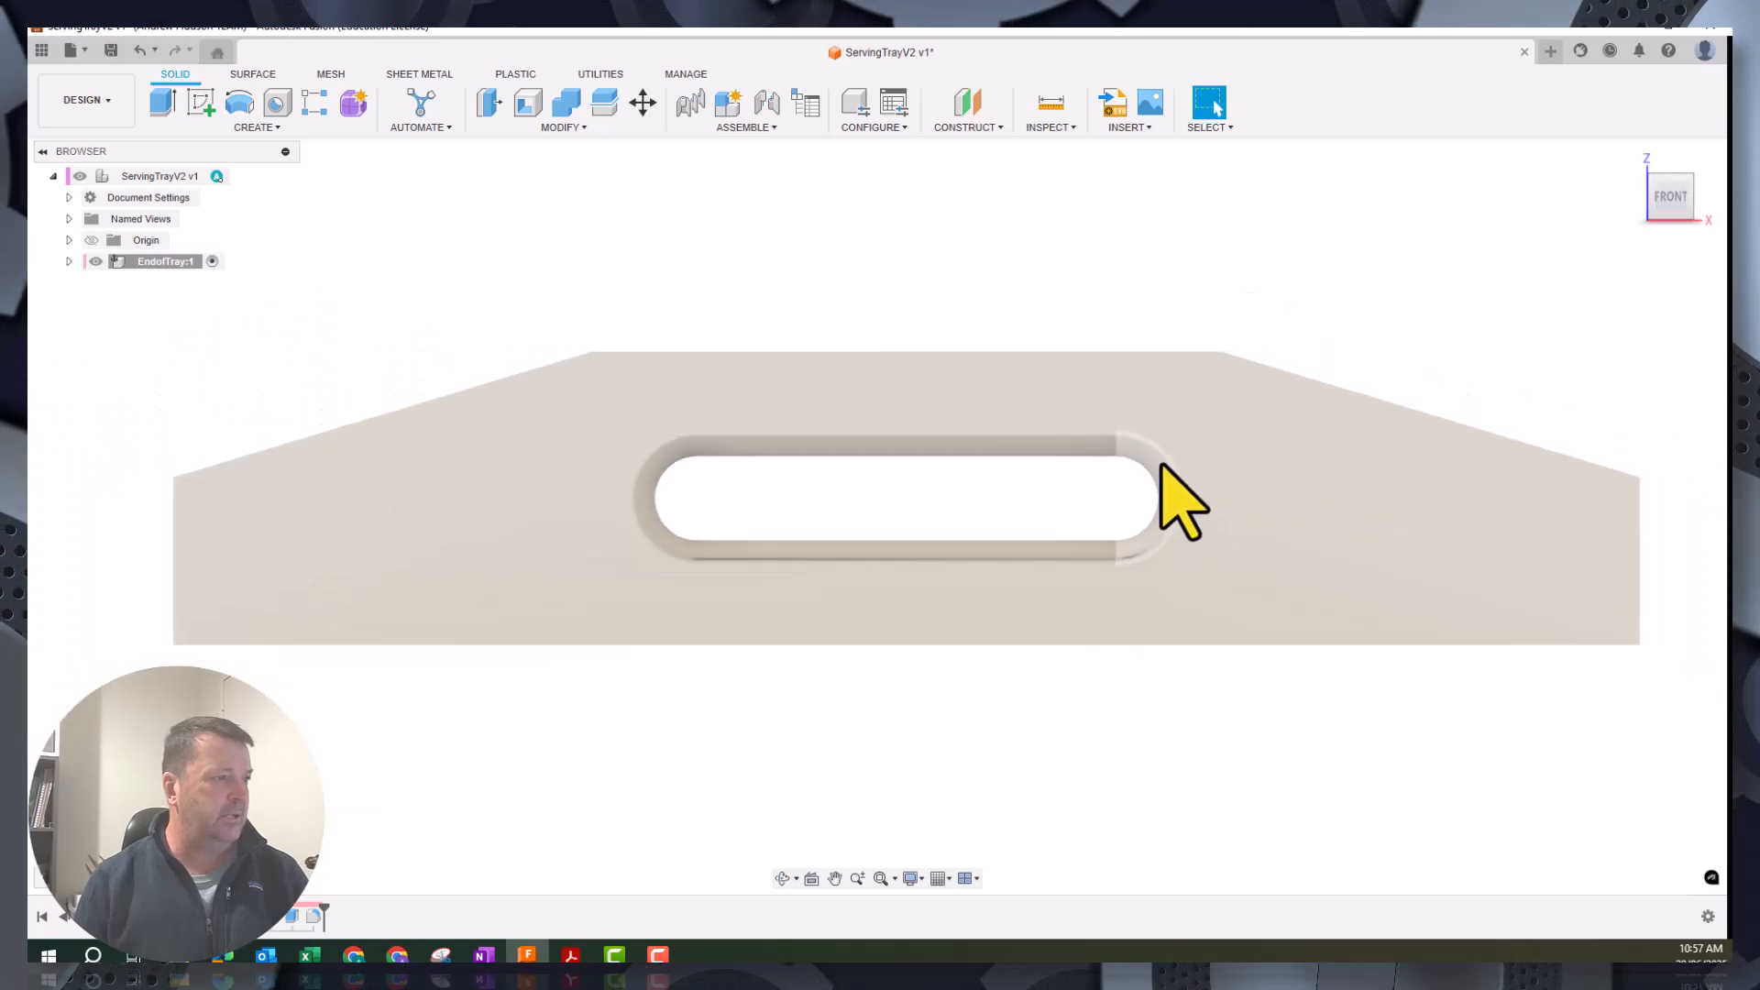
middle_drag(1170, 498, 1323, 322)
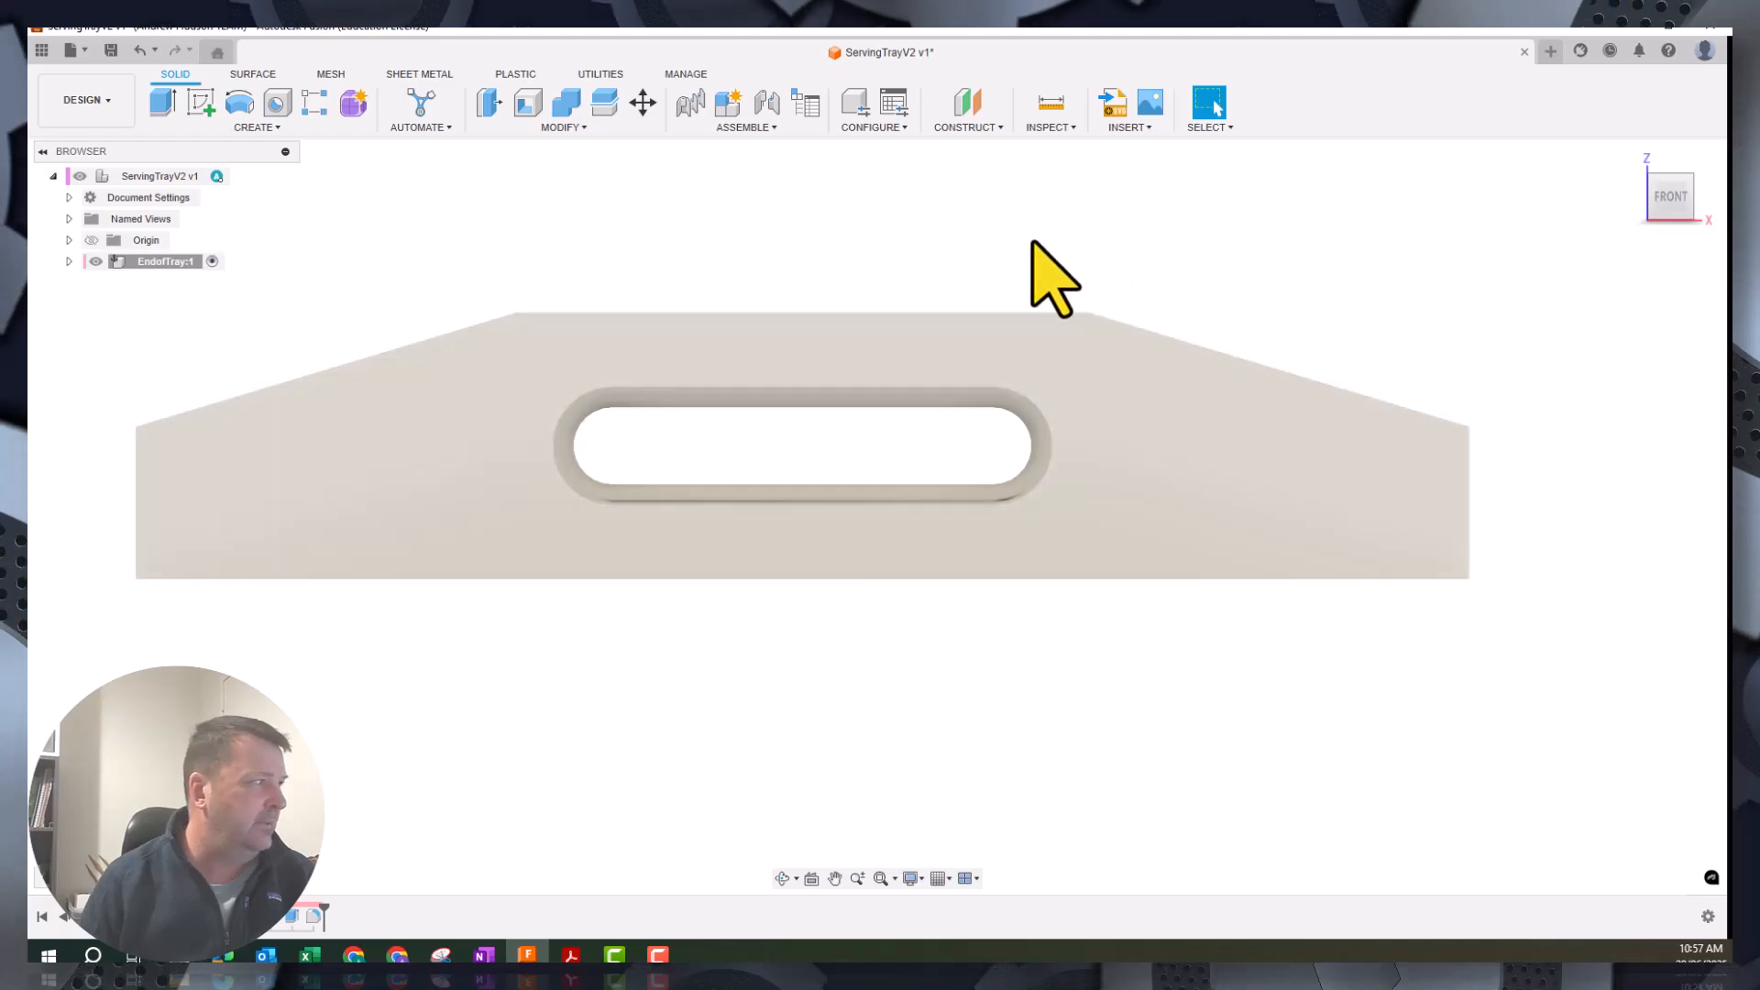
mouse_move(394, 266)
middle_down()
mouse_move(727, 287)
mouse_move(724, 271)
middle_up()
click(202, 102)
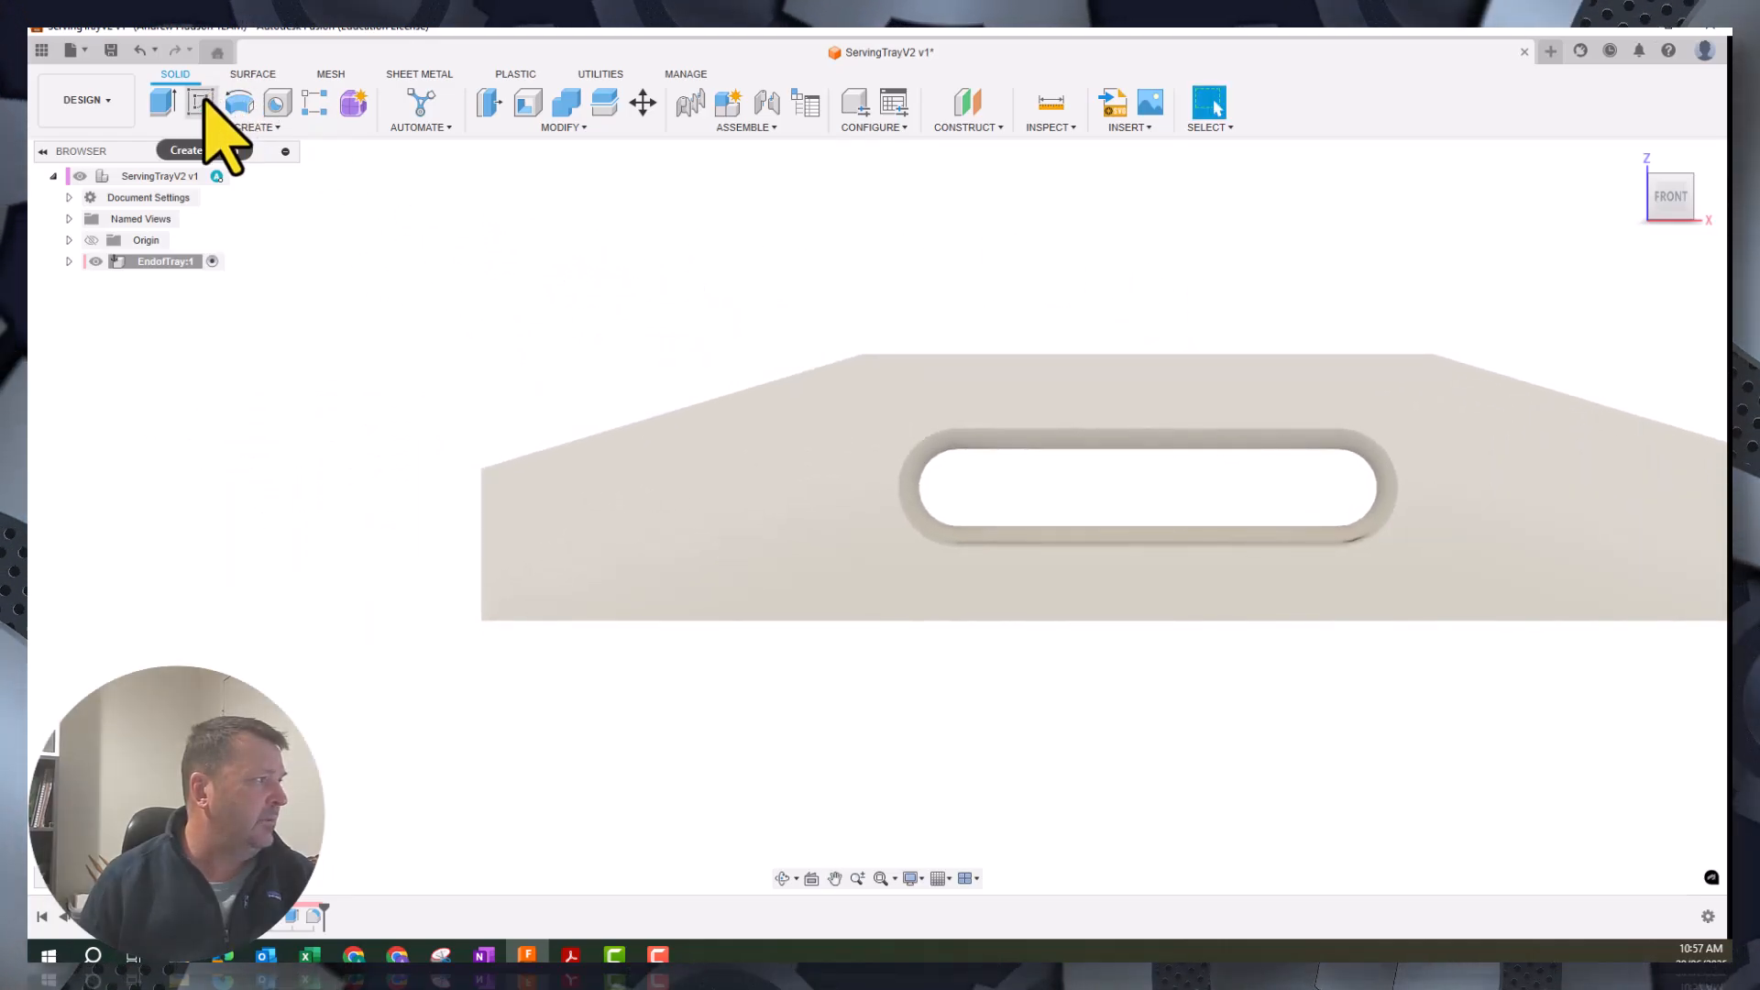
click(561, 481)
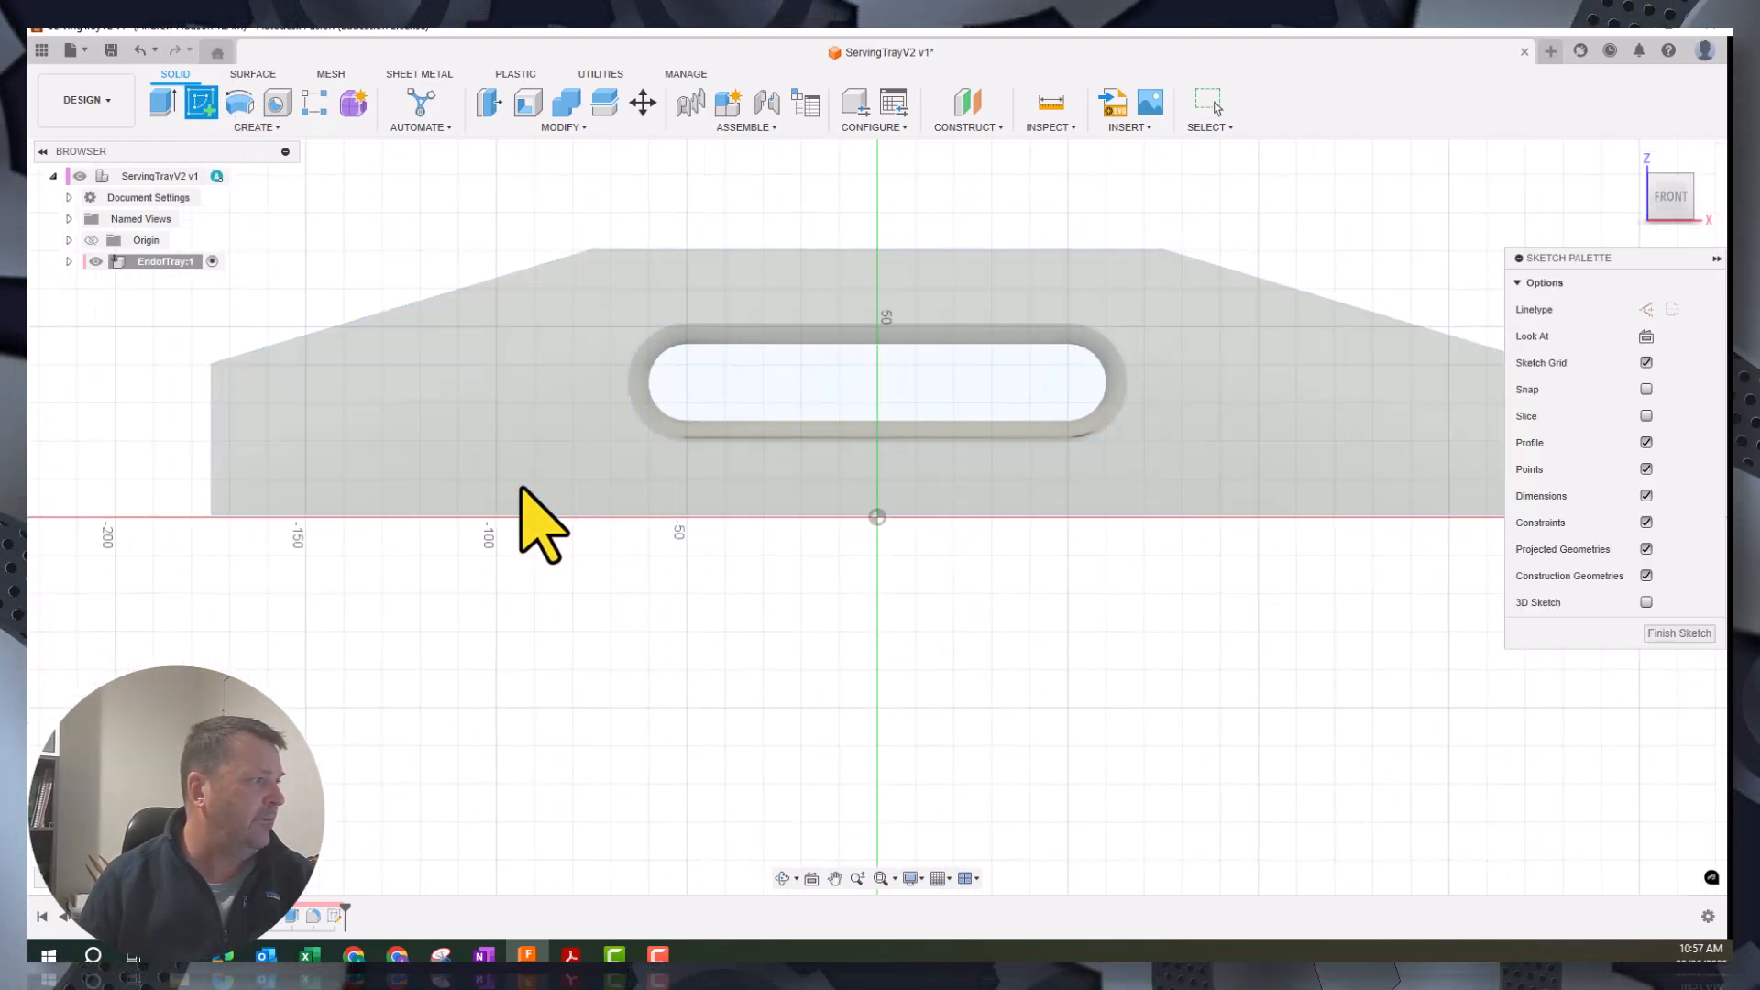
middle_drag(419, 431, 856, 458)
scroll(658, 491, down, 5)
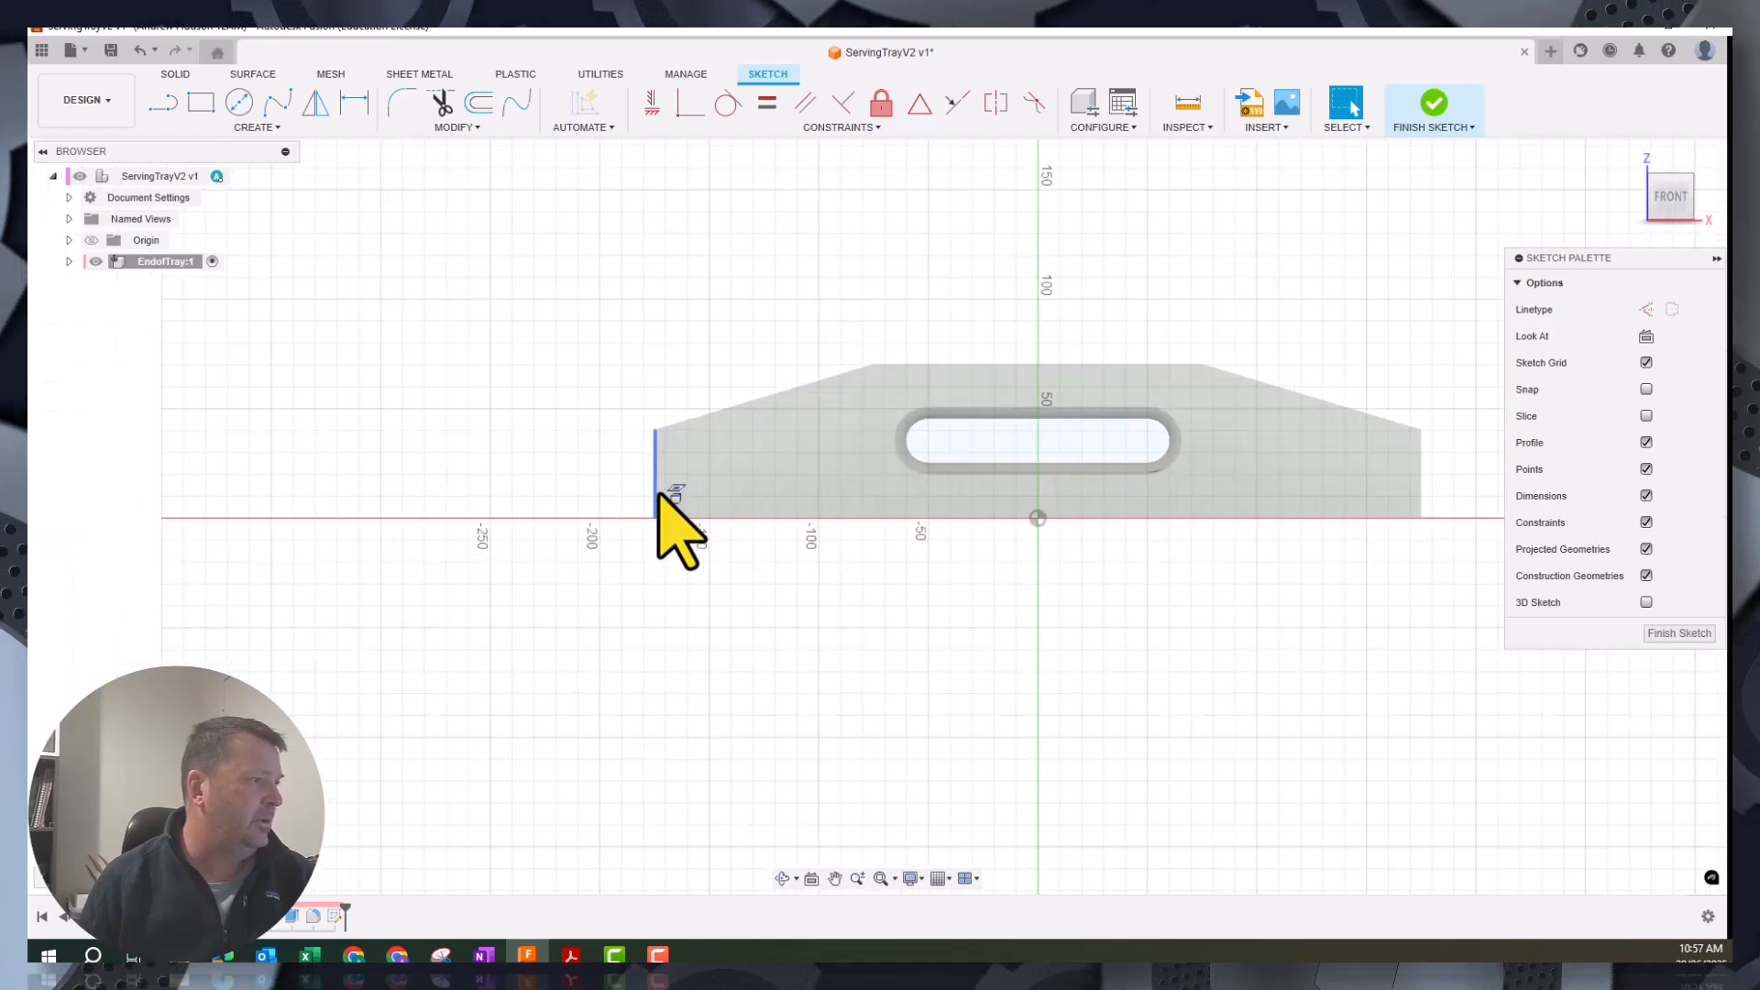
scroll(656, 472, up, 5)
scroll(656, 469, up, 4)
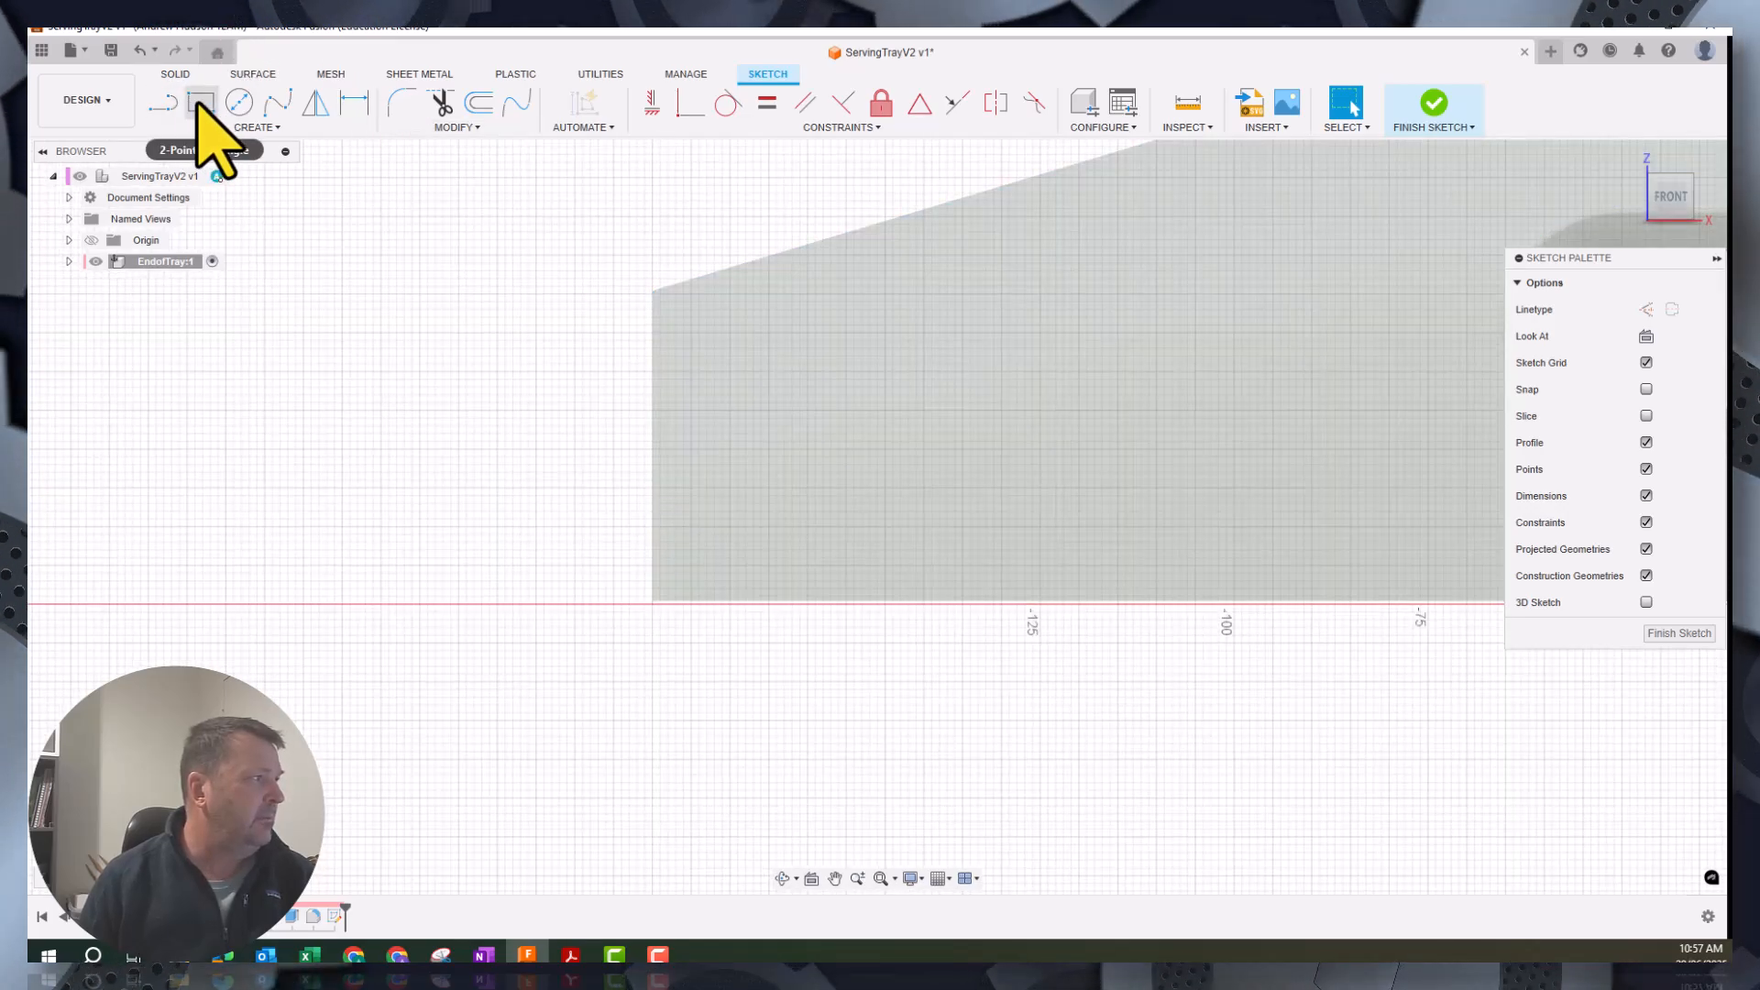
click(200, 103)
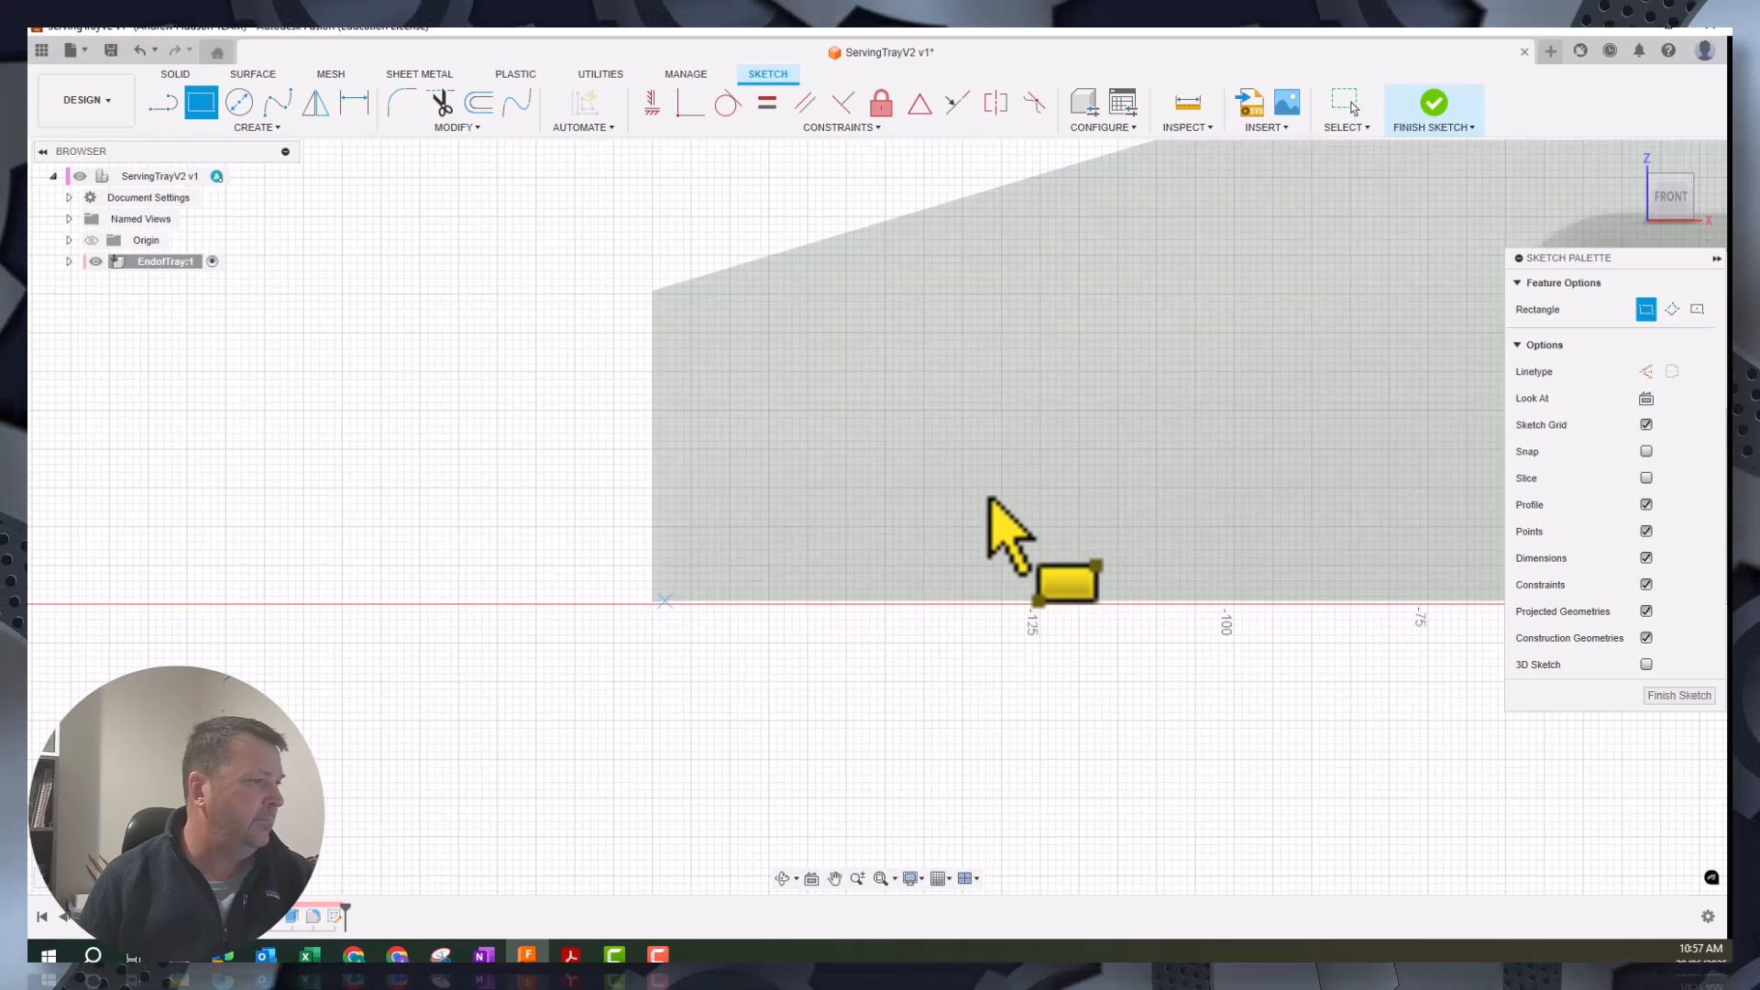
middle_drag(1022, 421, 636, 373)
scroll(1260, 514, up, 3)
middle_drag(1257, 514, 380, 363)
scroll(1024, 463, down, 5)
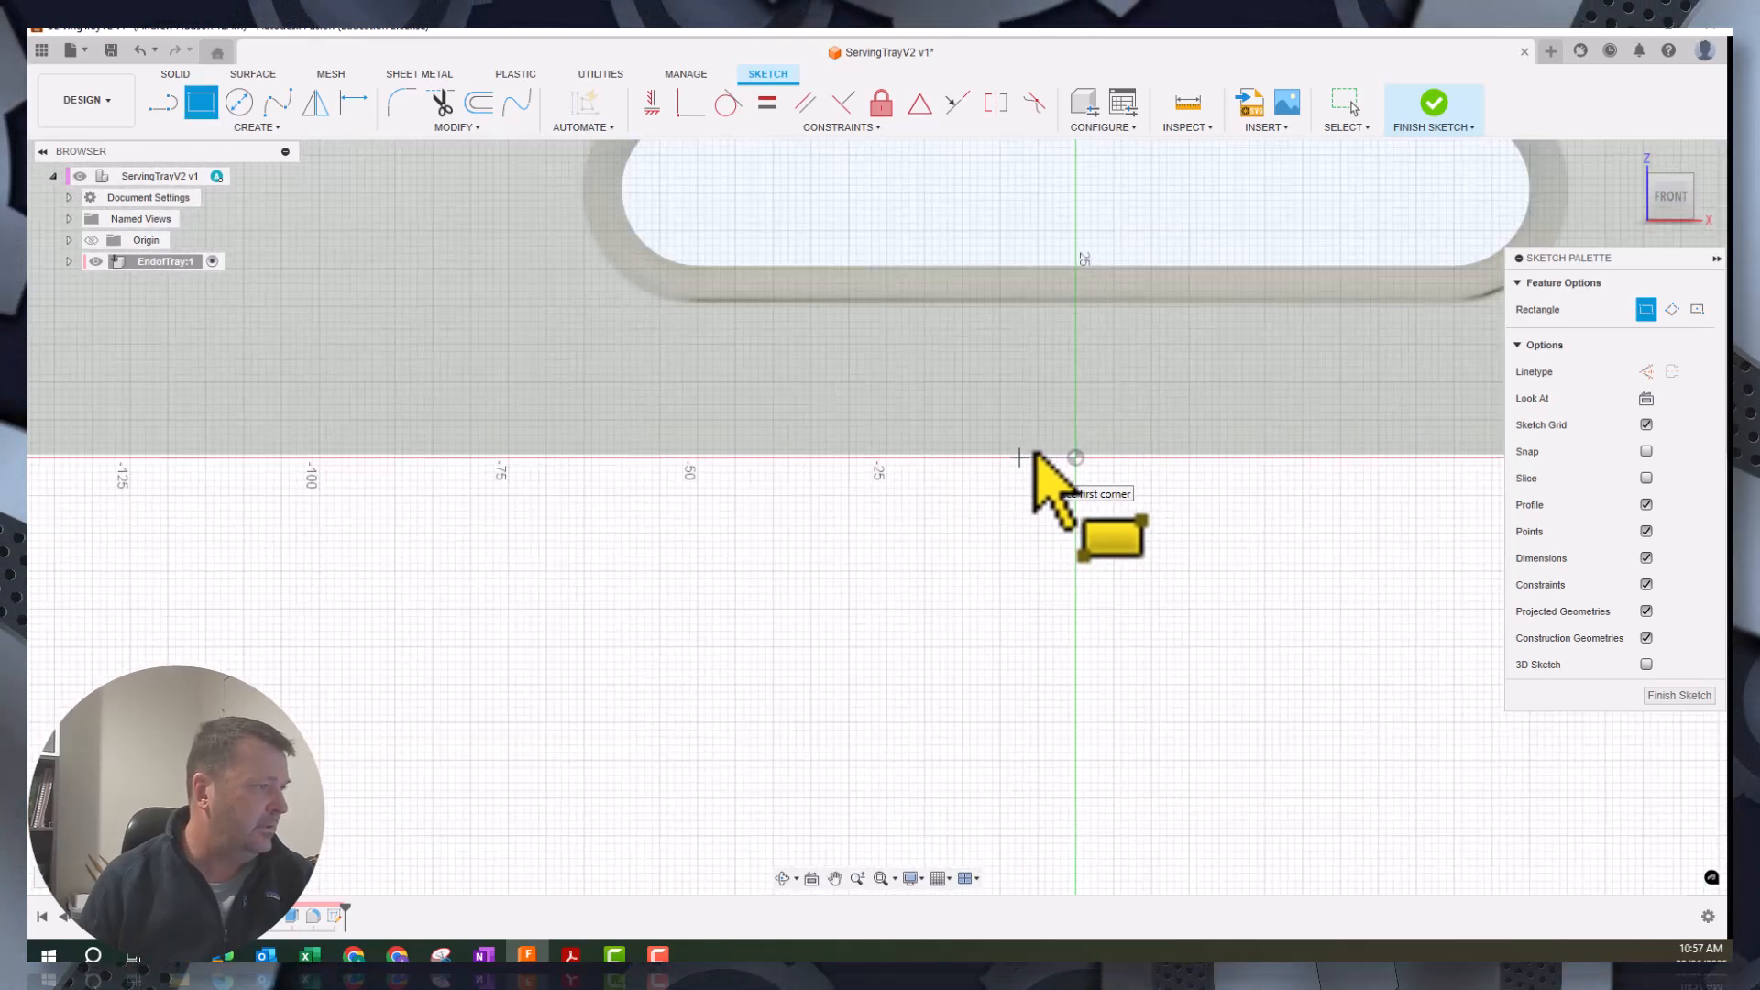
middle_drag(814, 418, 901, 386)
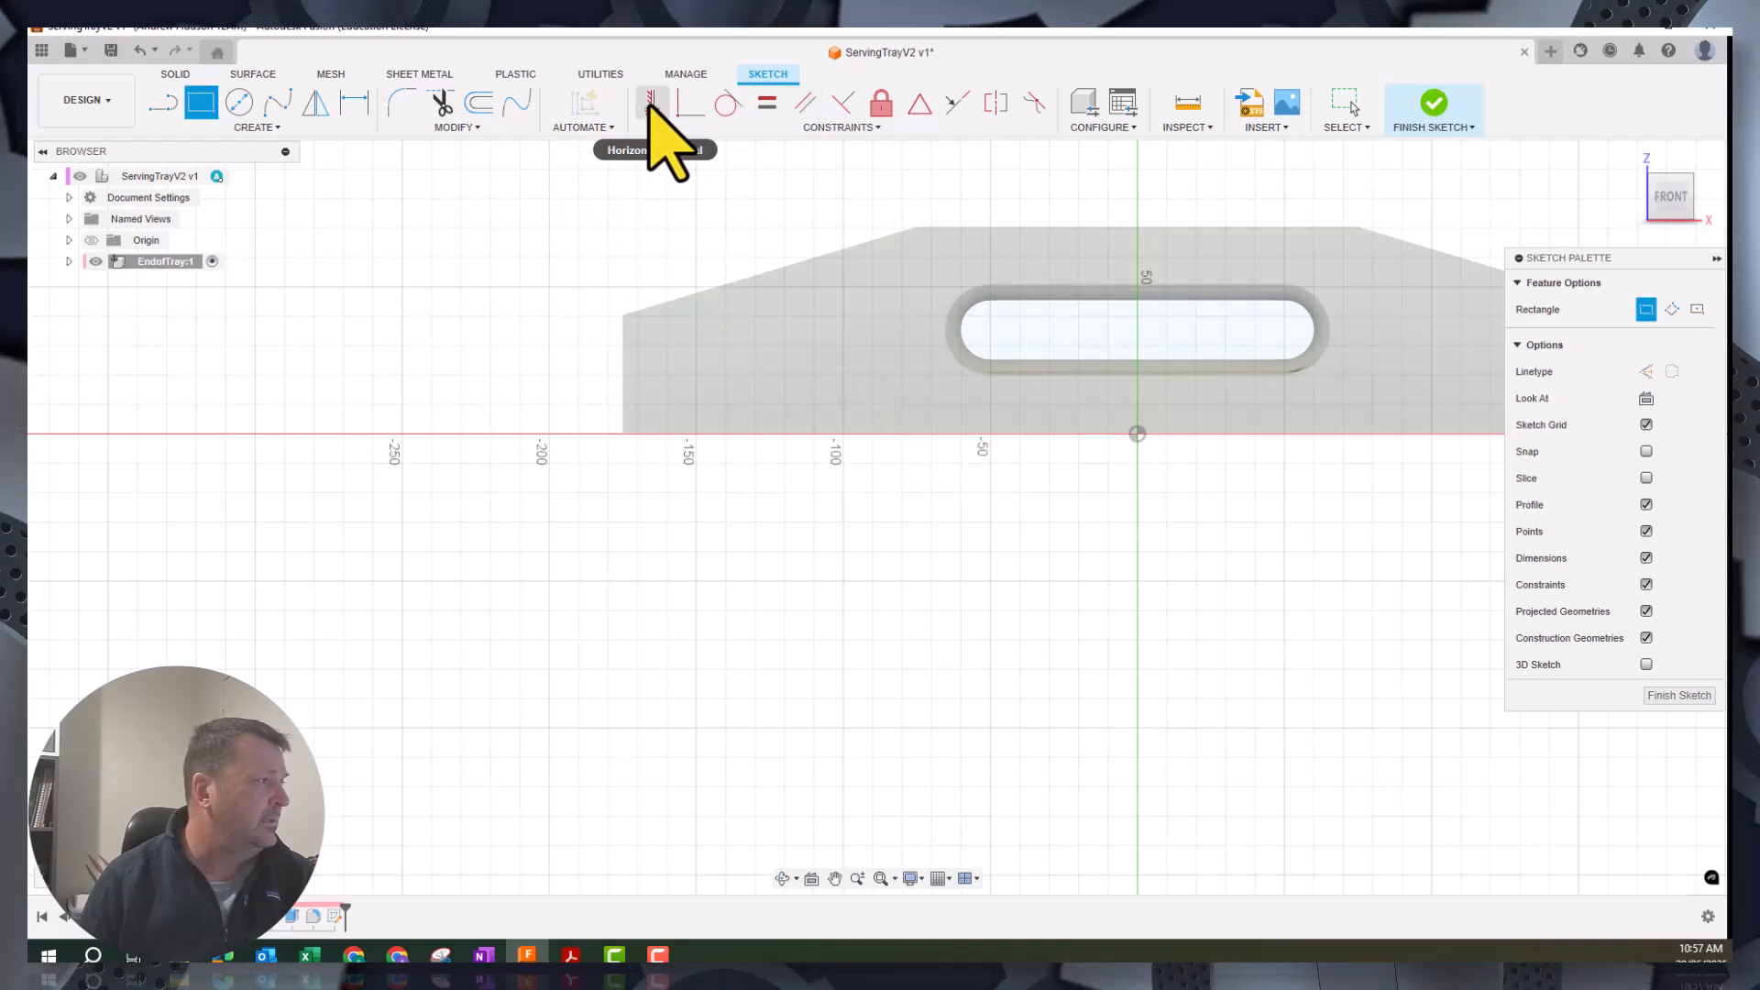
Try to align the board's lower-left corner with the sketch origin using a Horizontal/Vertical constraint, followed by a Collinear constraint
click(652, 103)
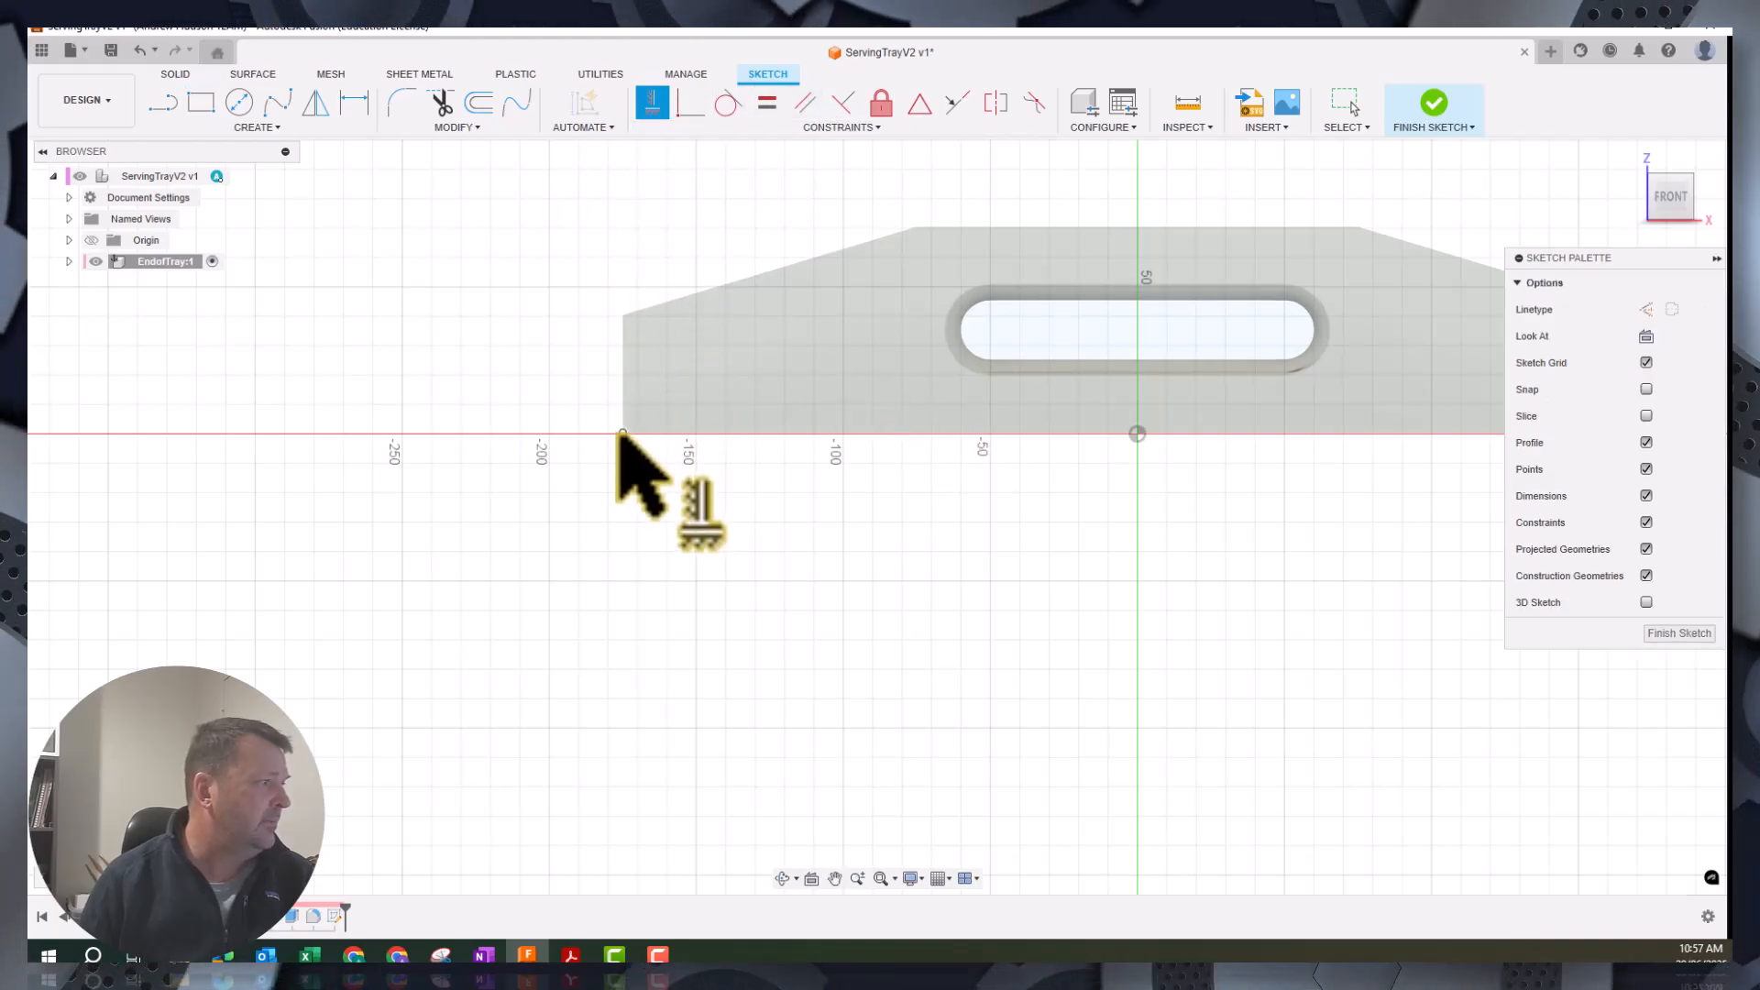
scroll(1146, 458, up, 5)
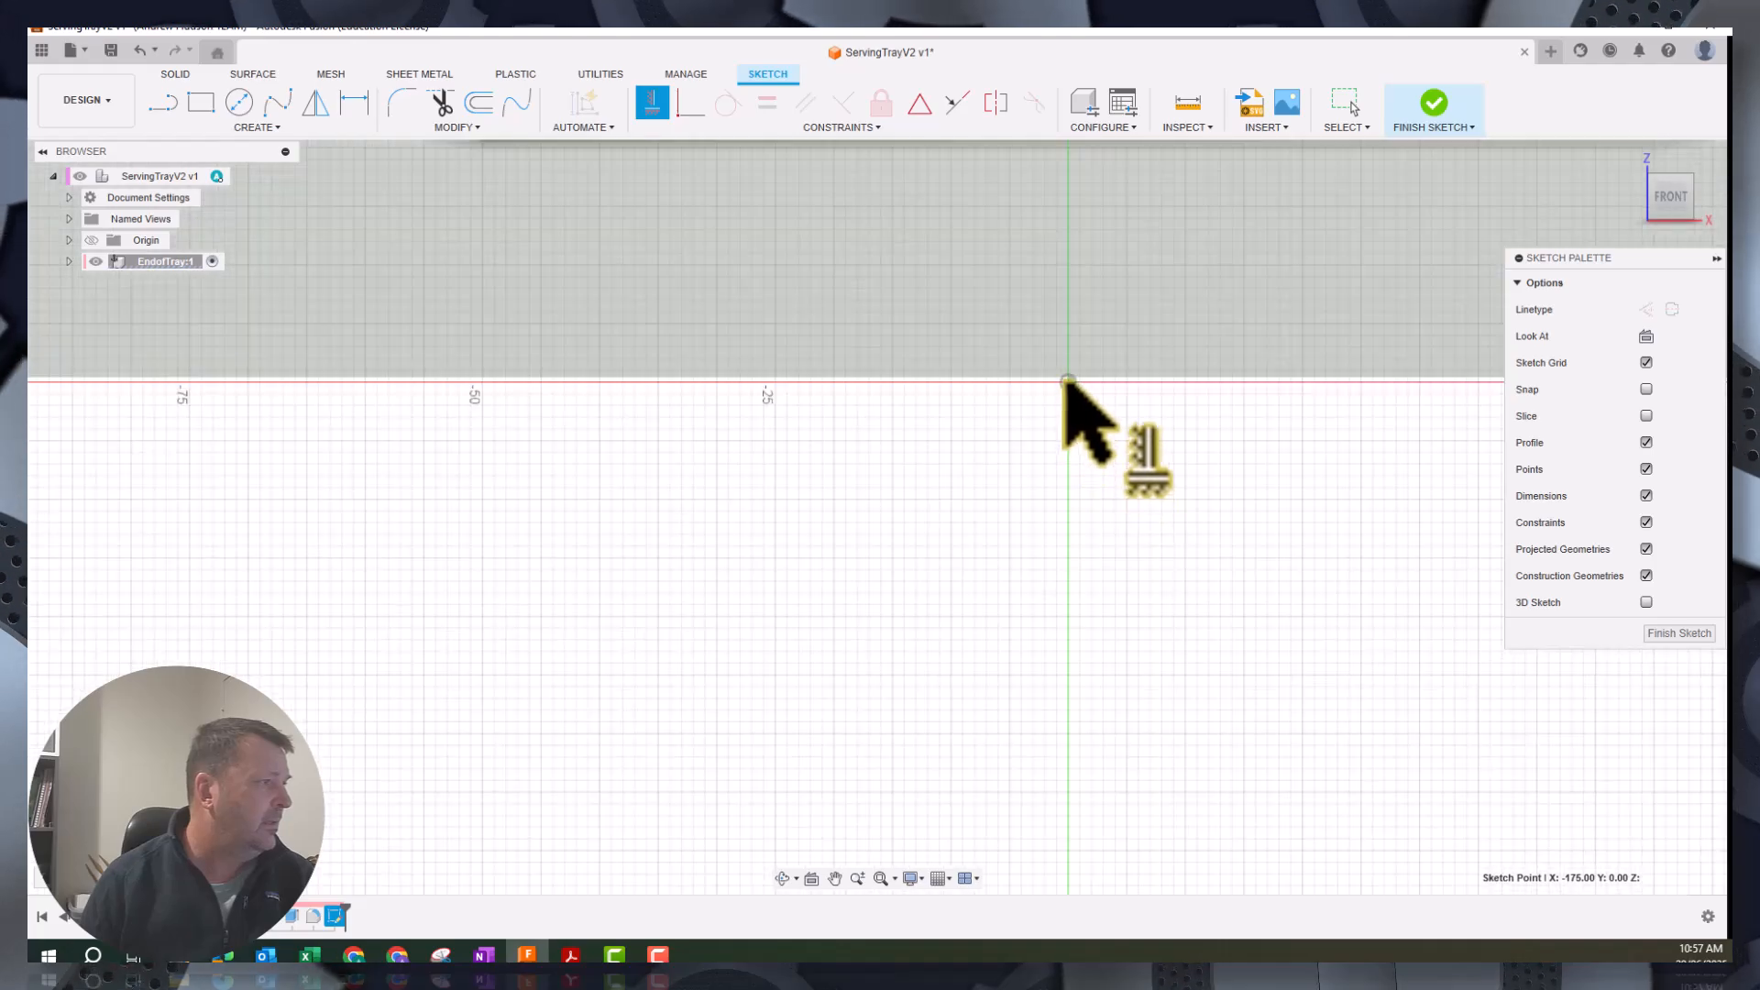
click(1066, 379)
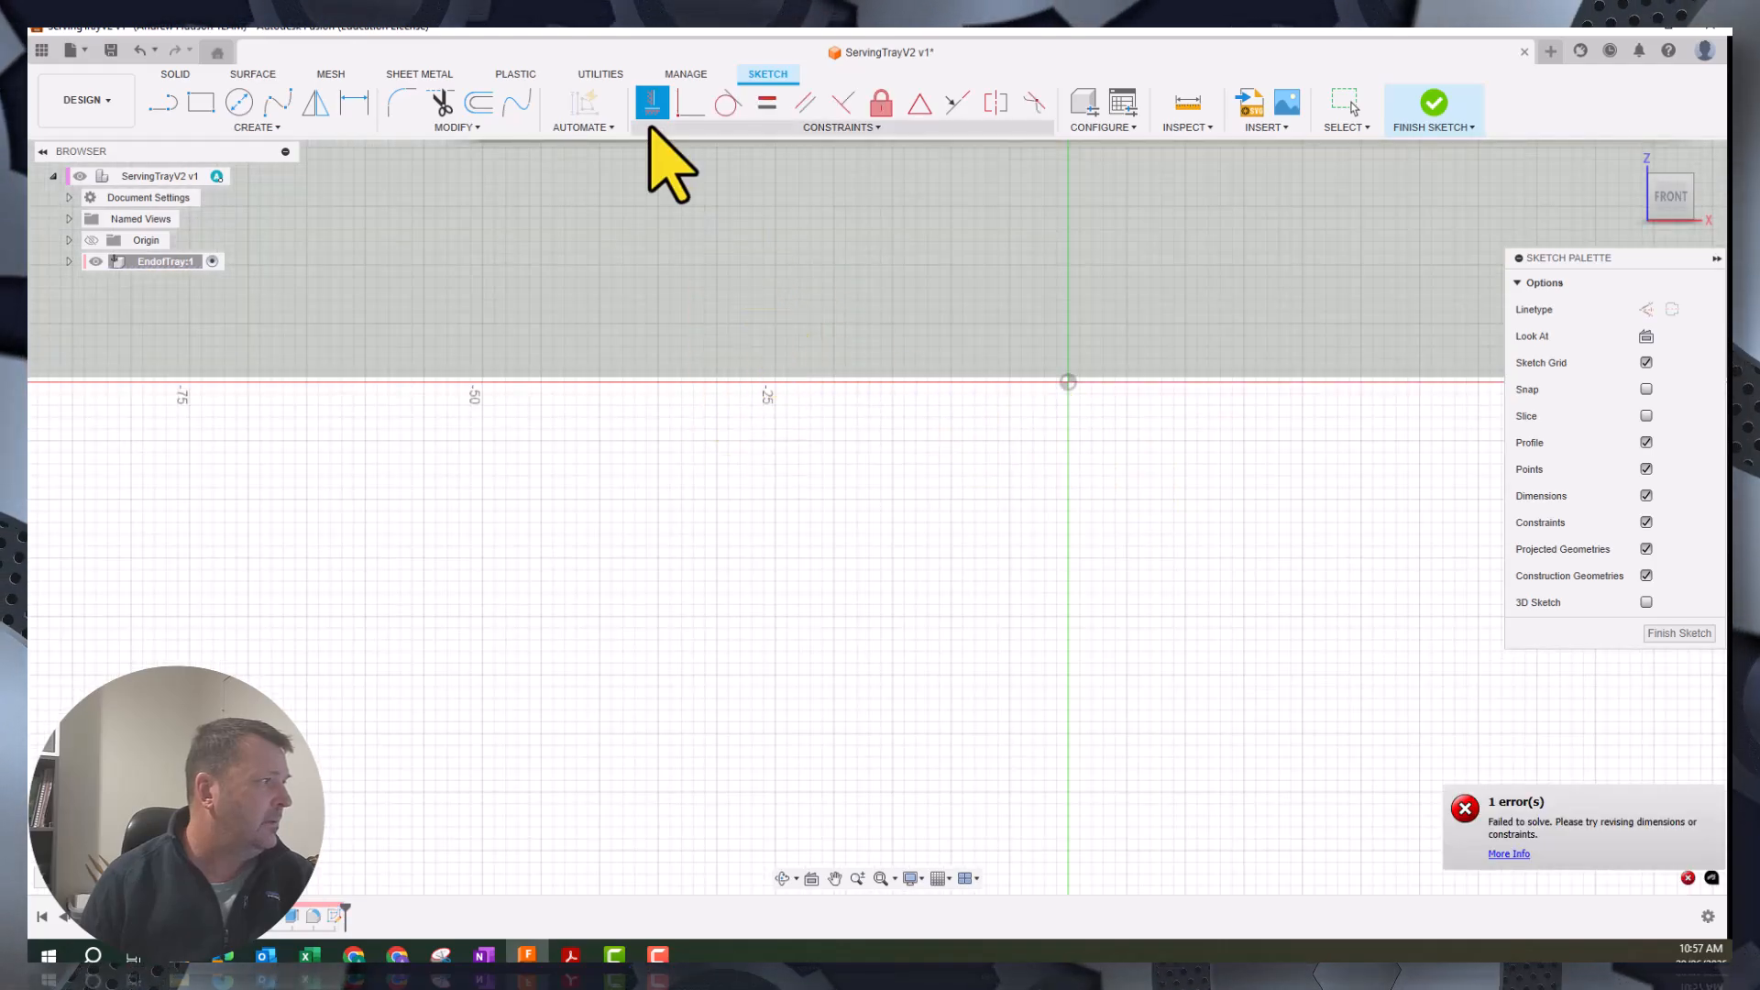
click(958, 103)
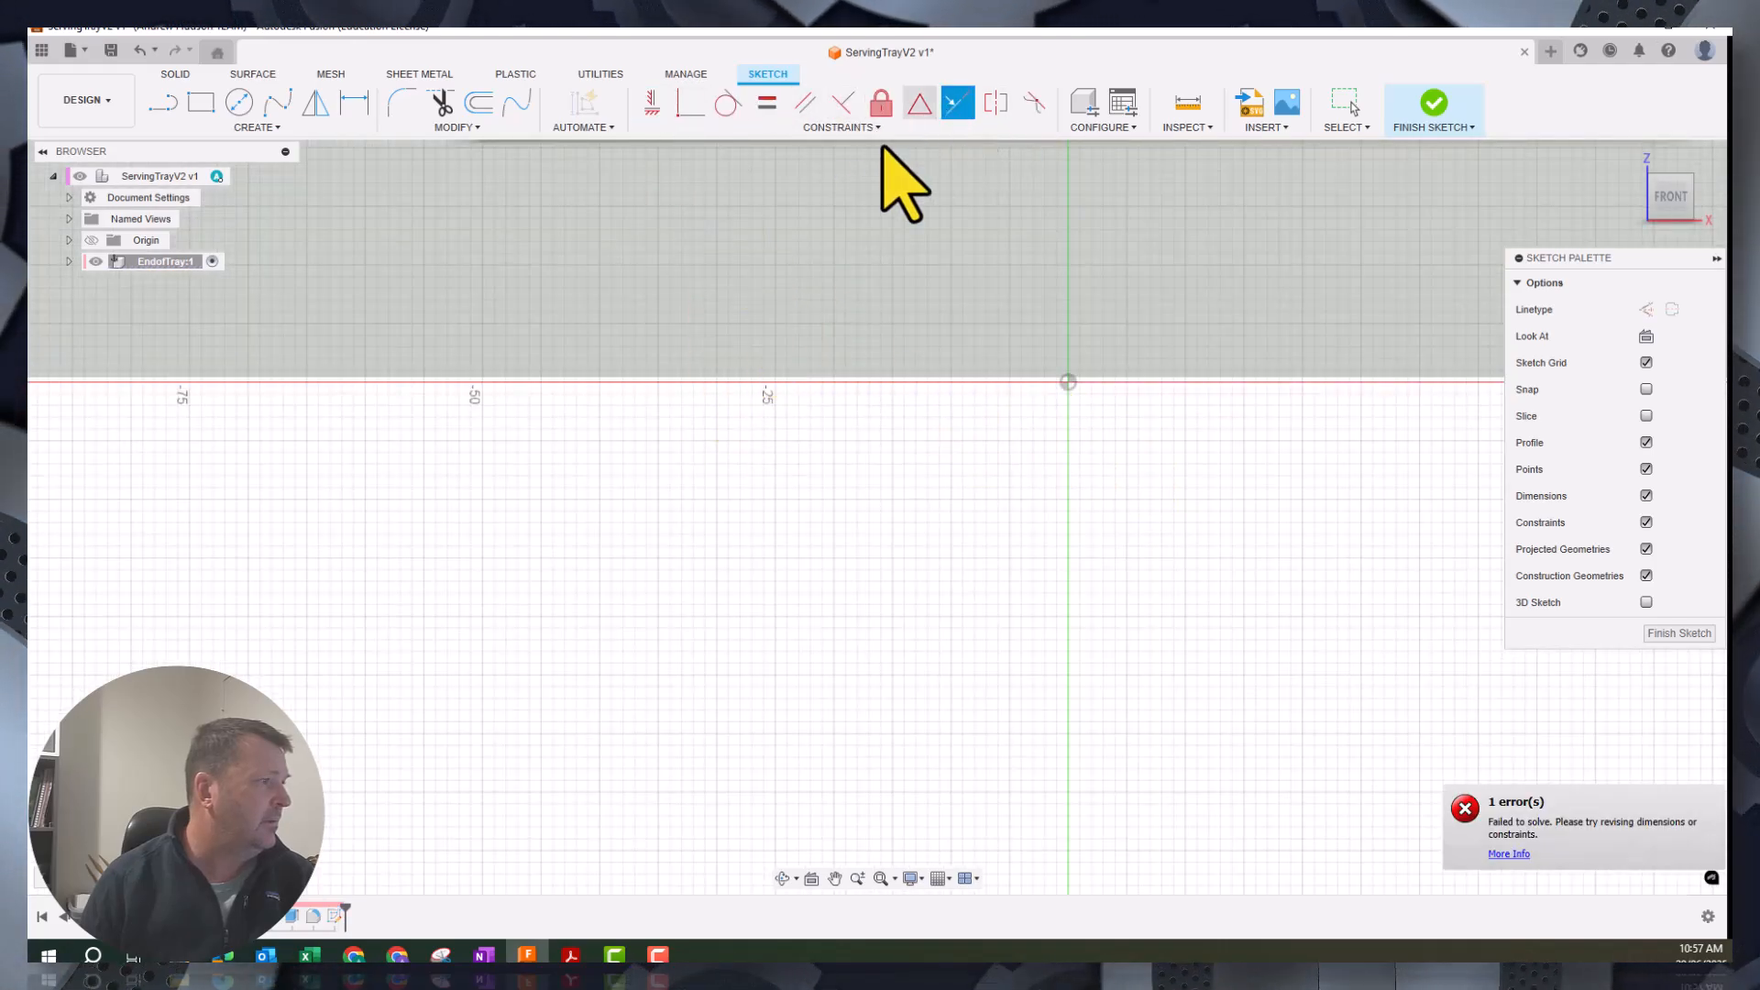
click(1067, 380)
mouse_move(808, 486)
middle_down()
mouse_move(1123, 526)
mouse_move(1274, 493)
middle_up()
scroll(751, 476, down, 2)
scroll(748, 475, down, 1)
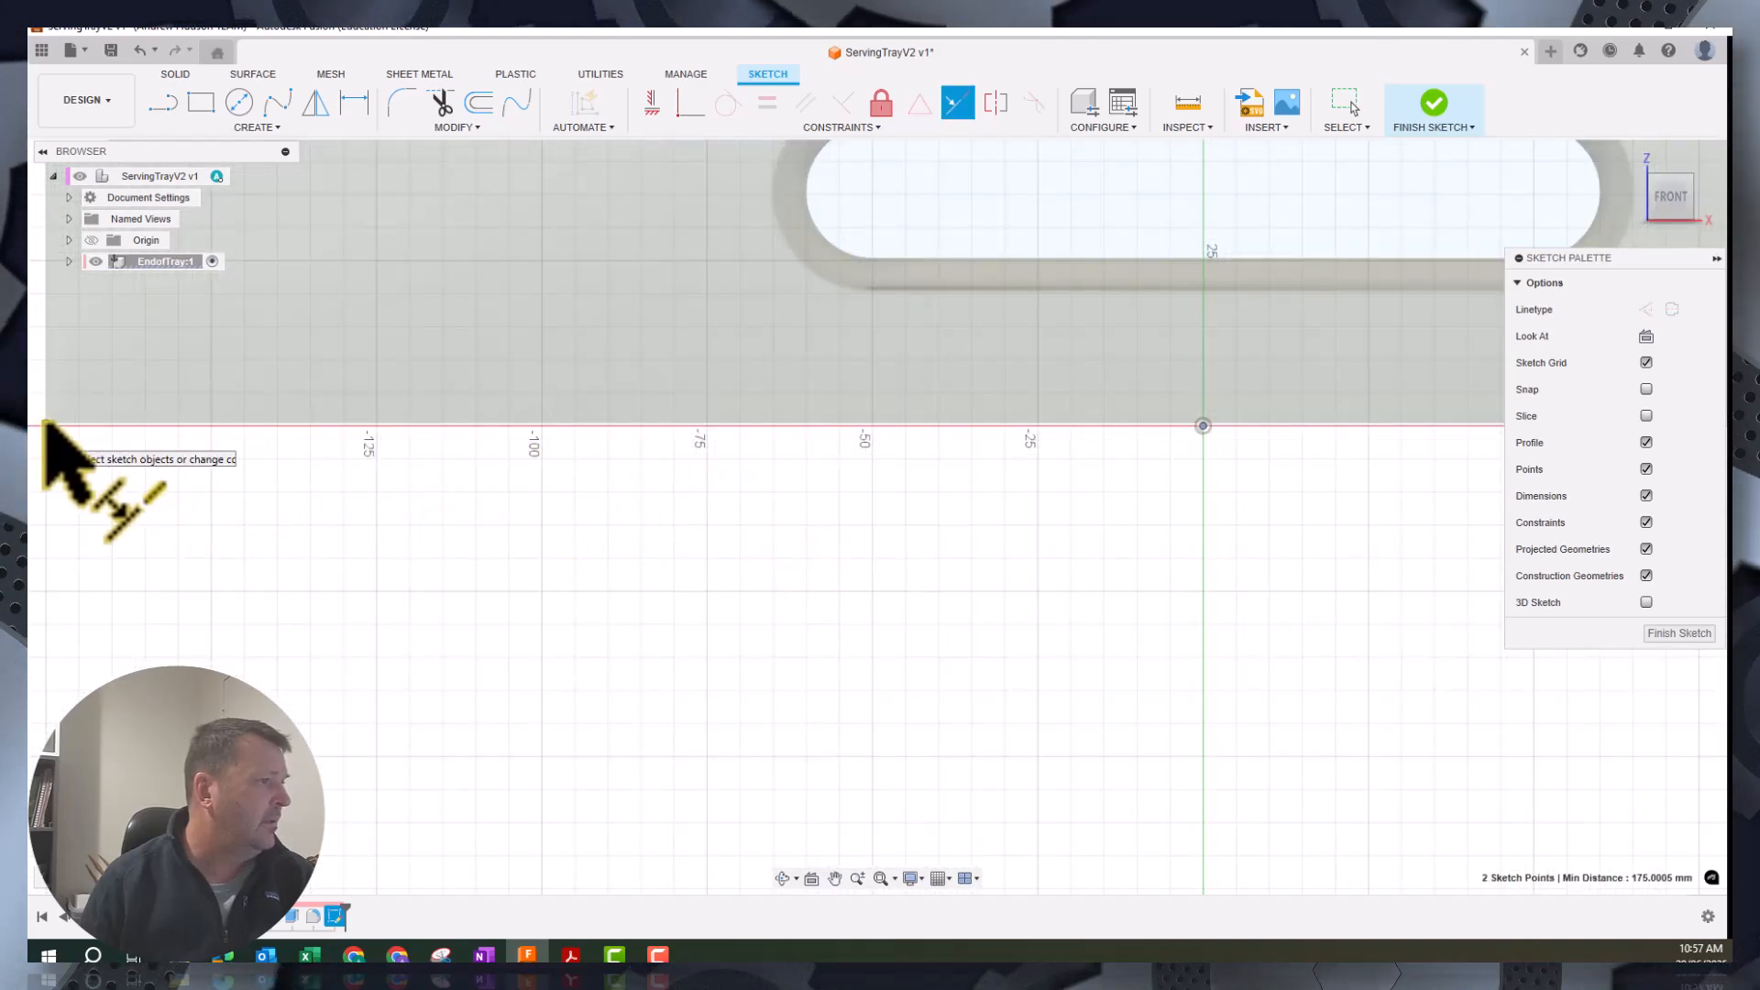
Retry the Horizontal/Vertical constraint between the sketch origin and the board's lower-left corner, picking the two points in both orders
click(651, 105)
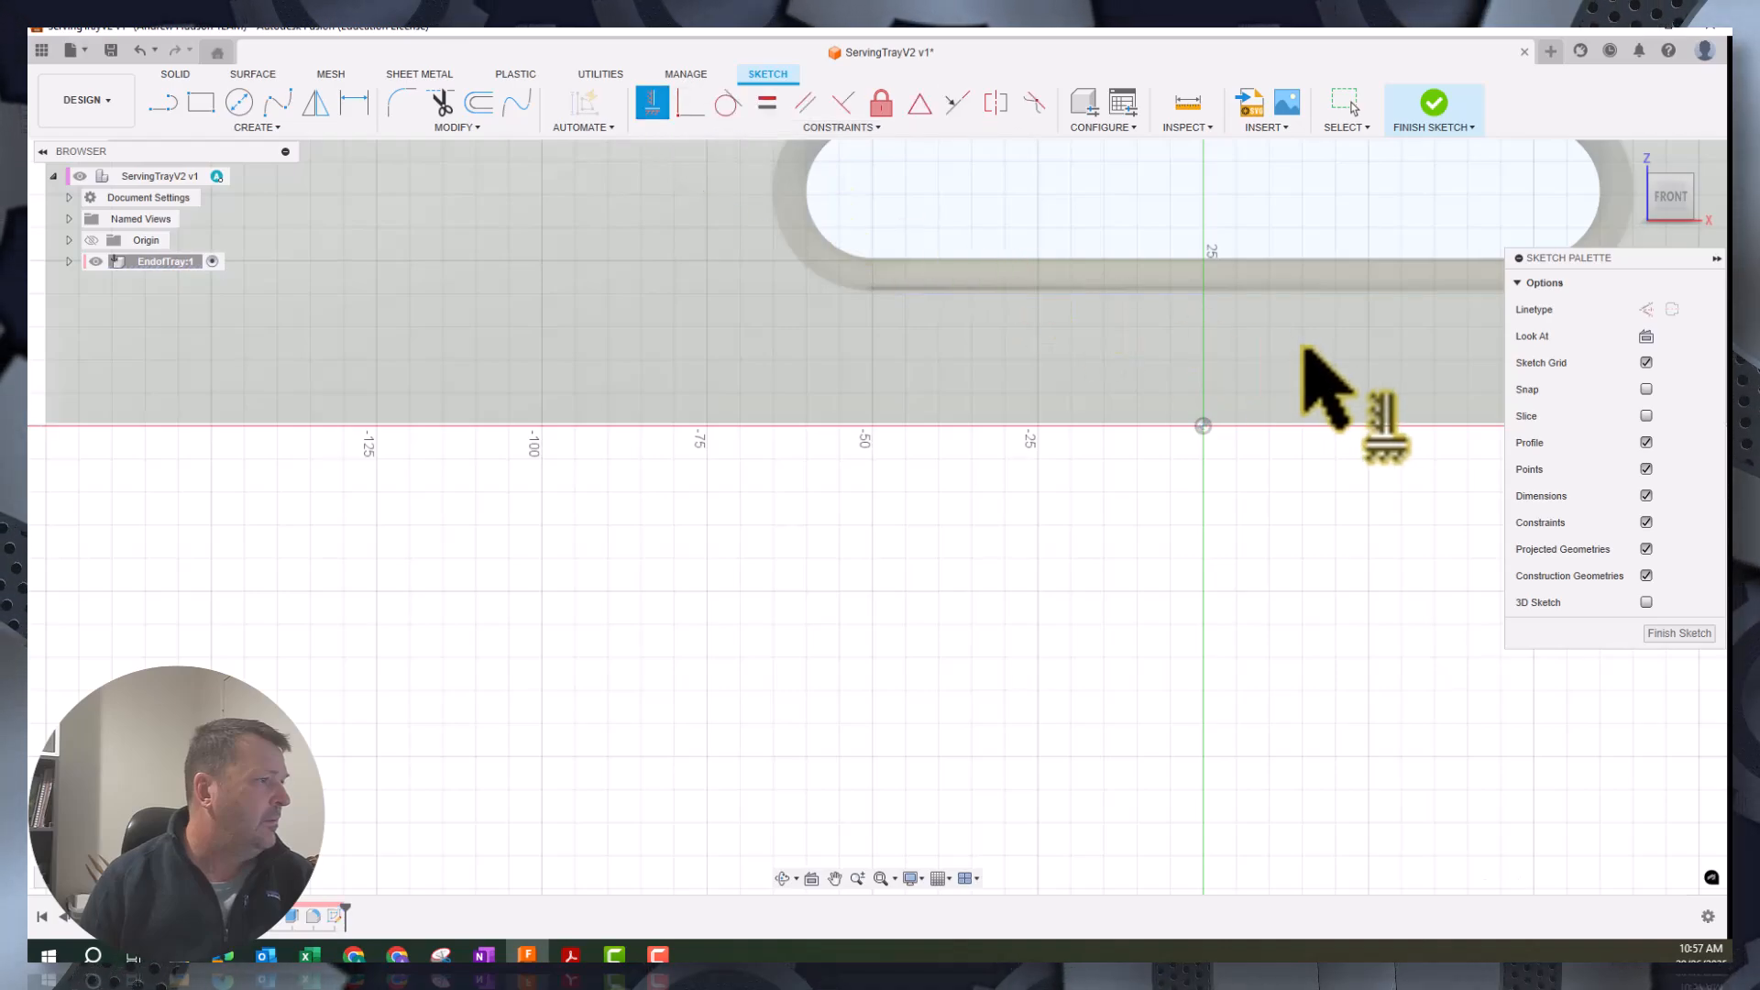
click(1201, 424)
click(44, 426)
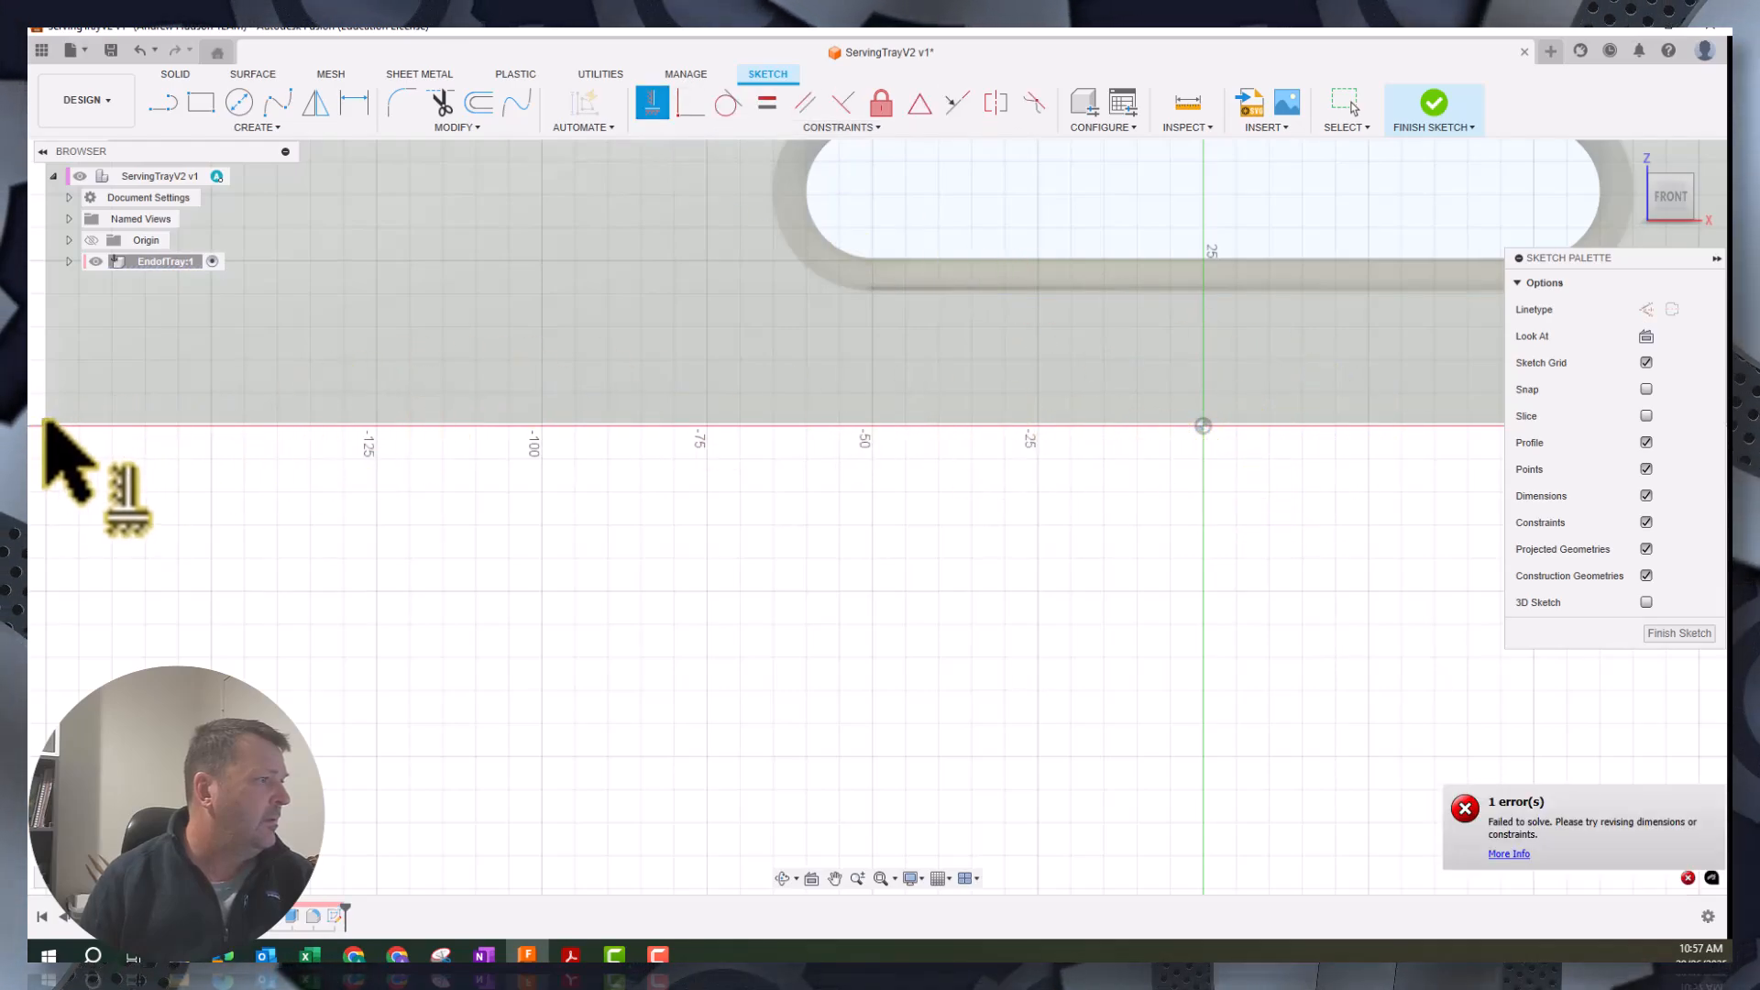
click(653, 102)
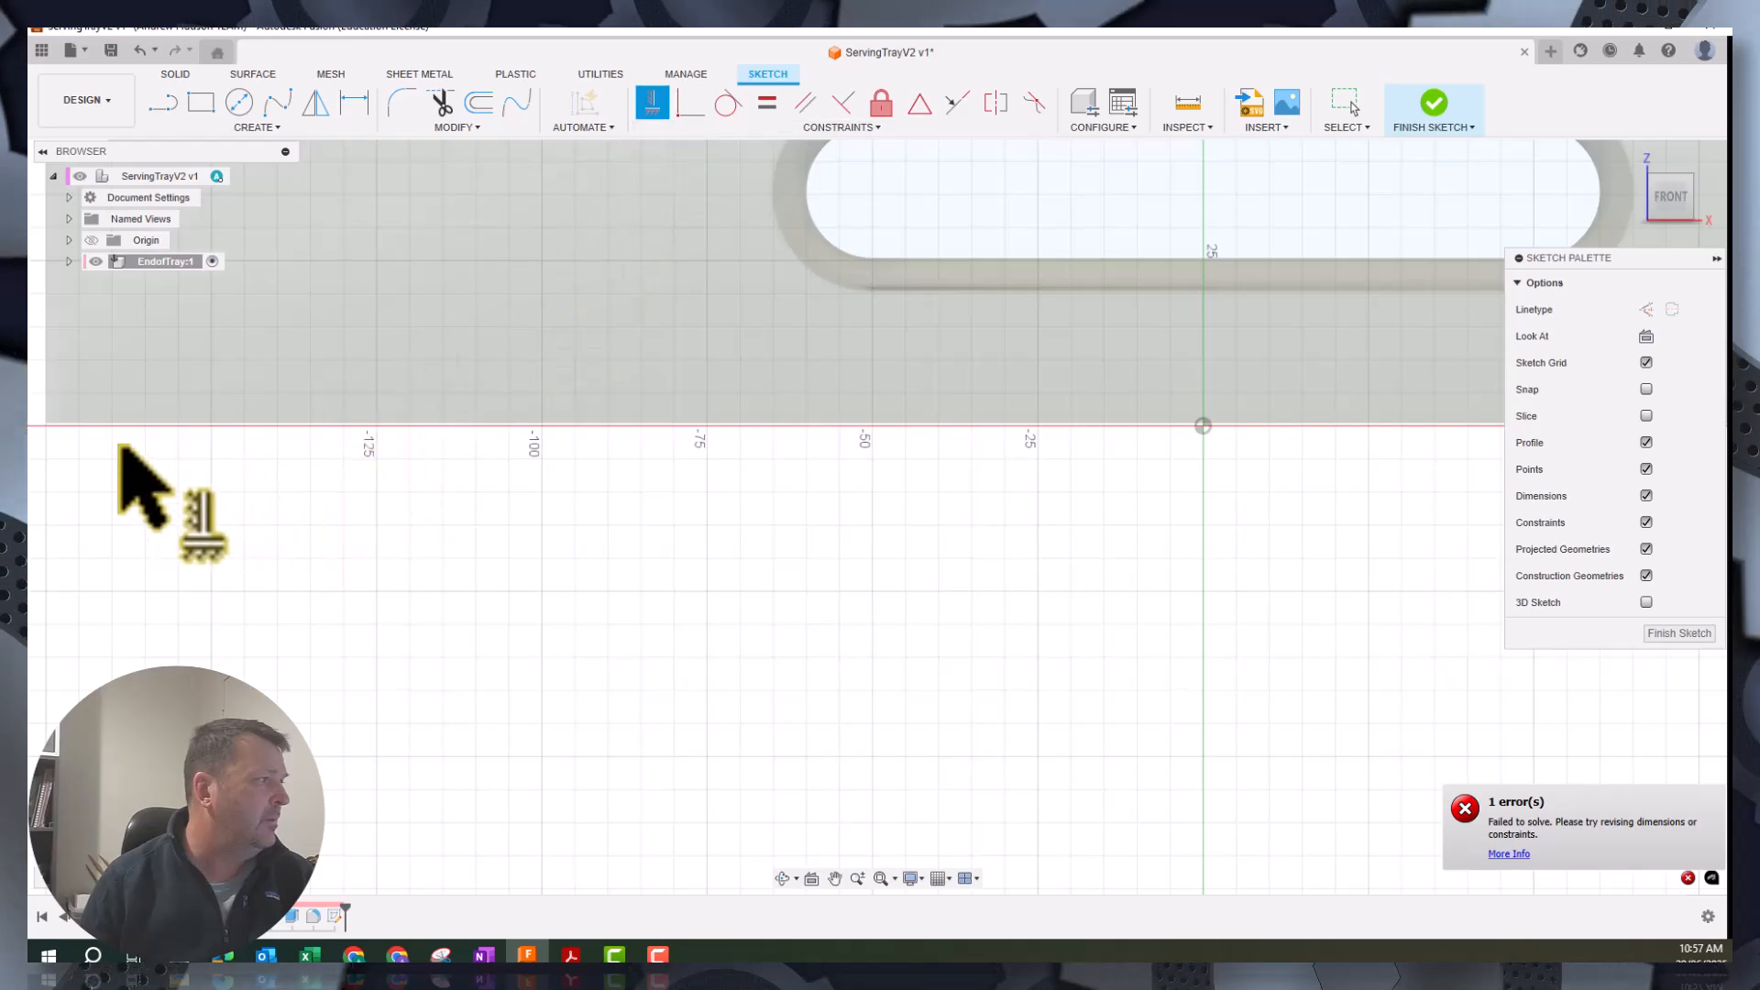
click(44, 426)
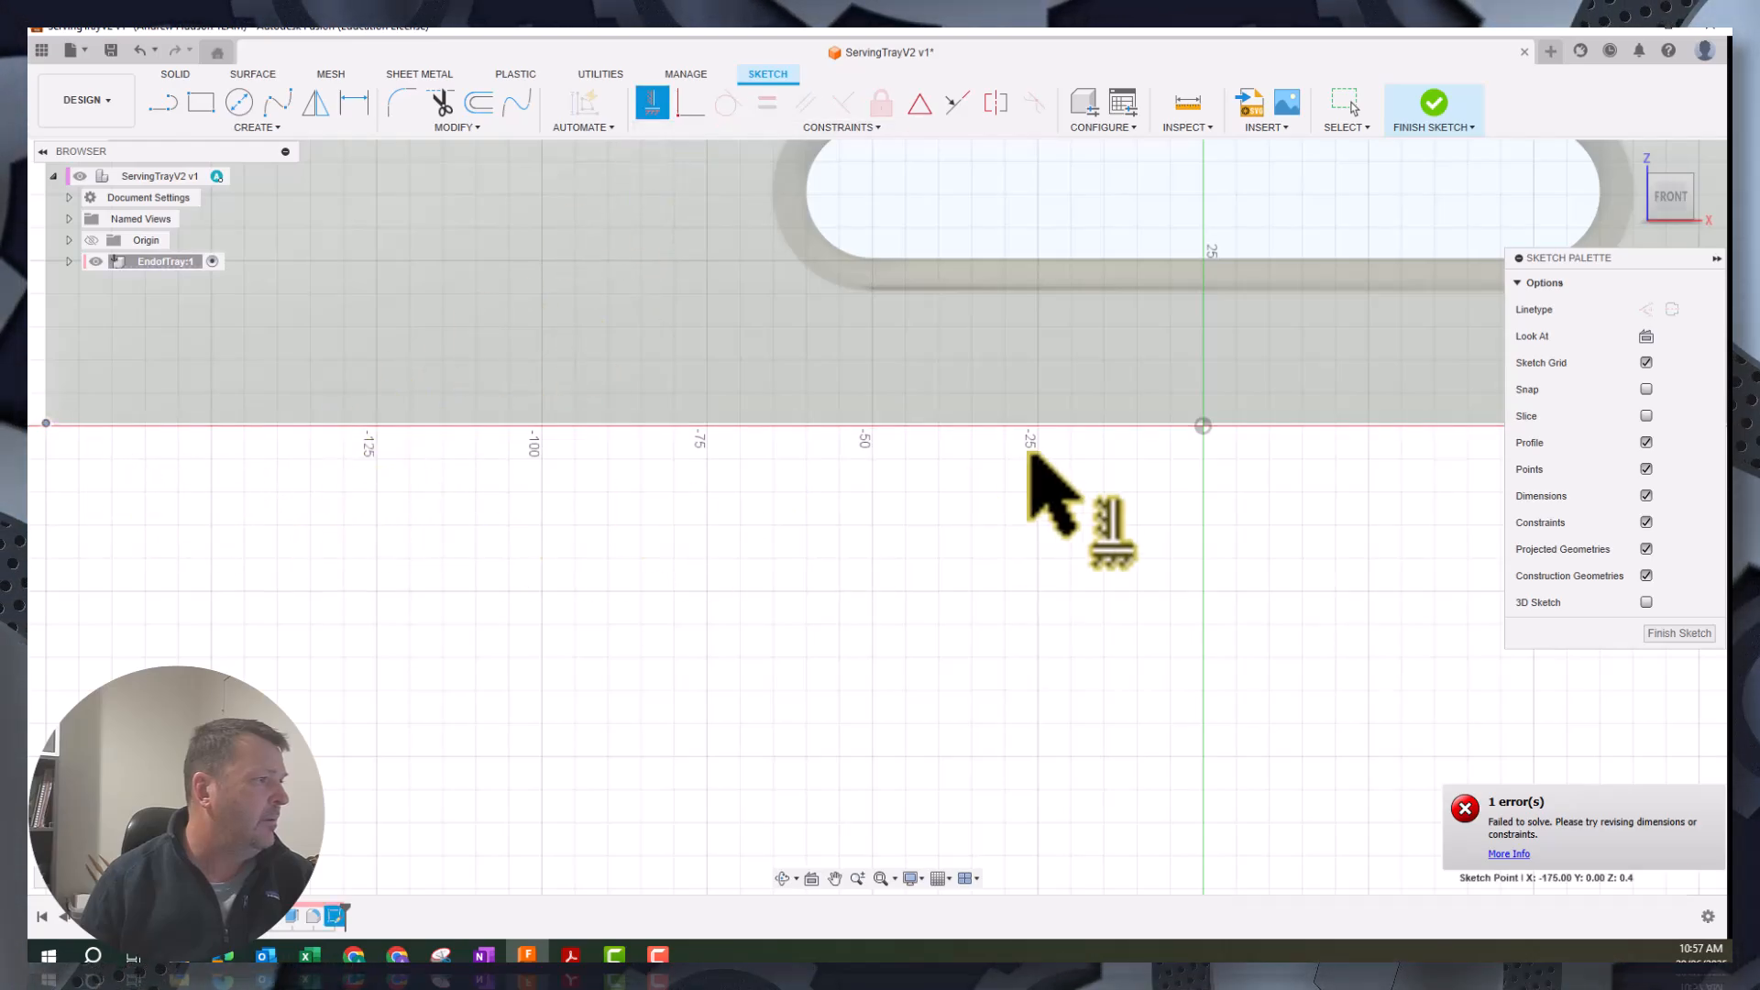
click(1204, 426)
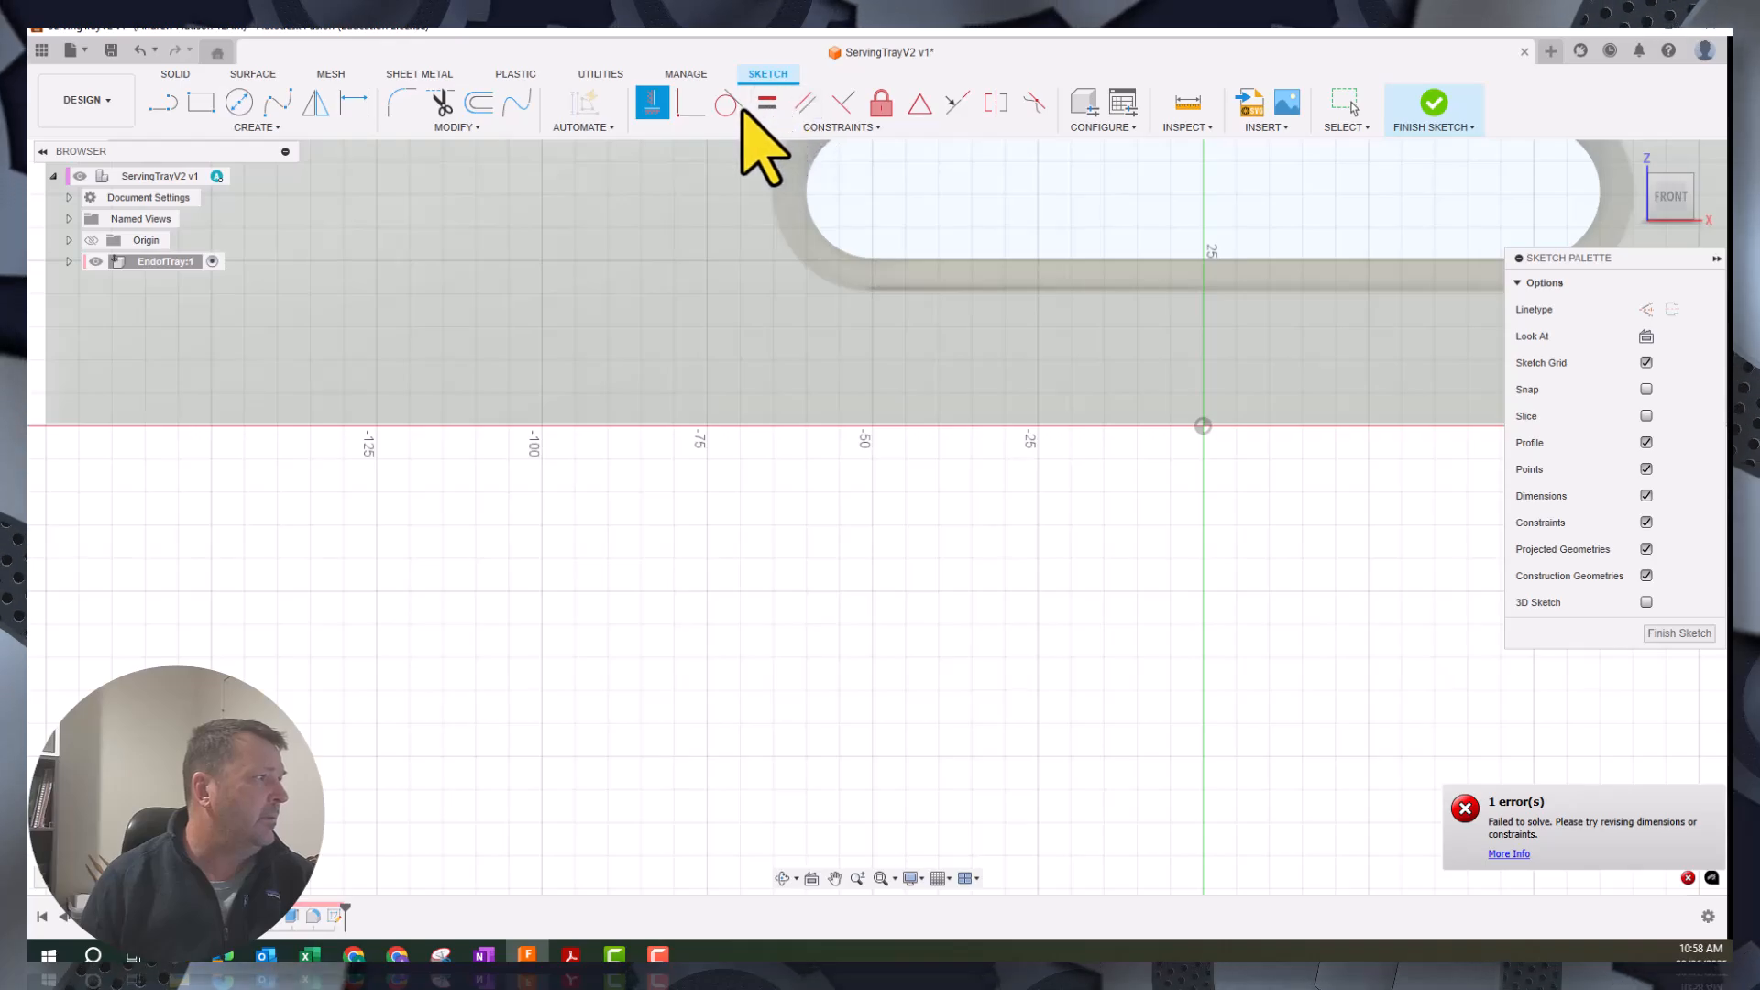
Try the Collinear constraint again between the sketch origin and the board's lower-left corner
click(958, 104)
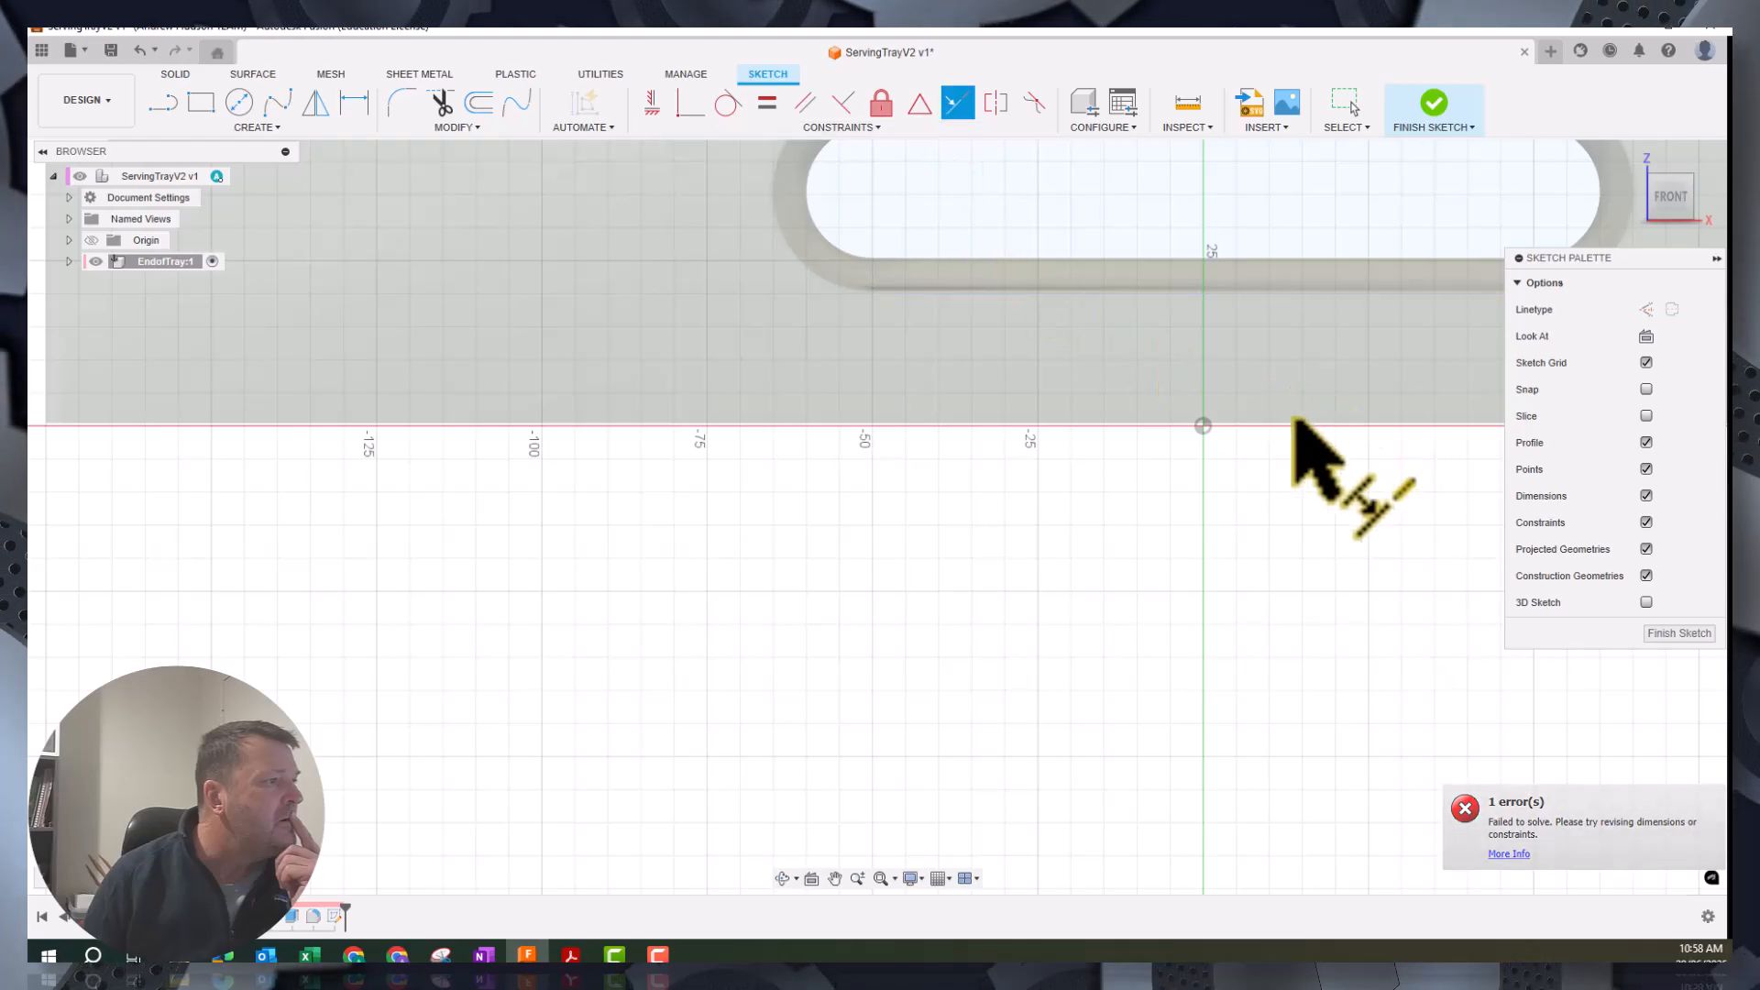
click(1202, 425)
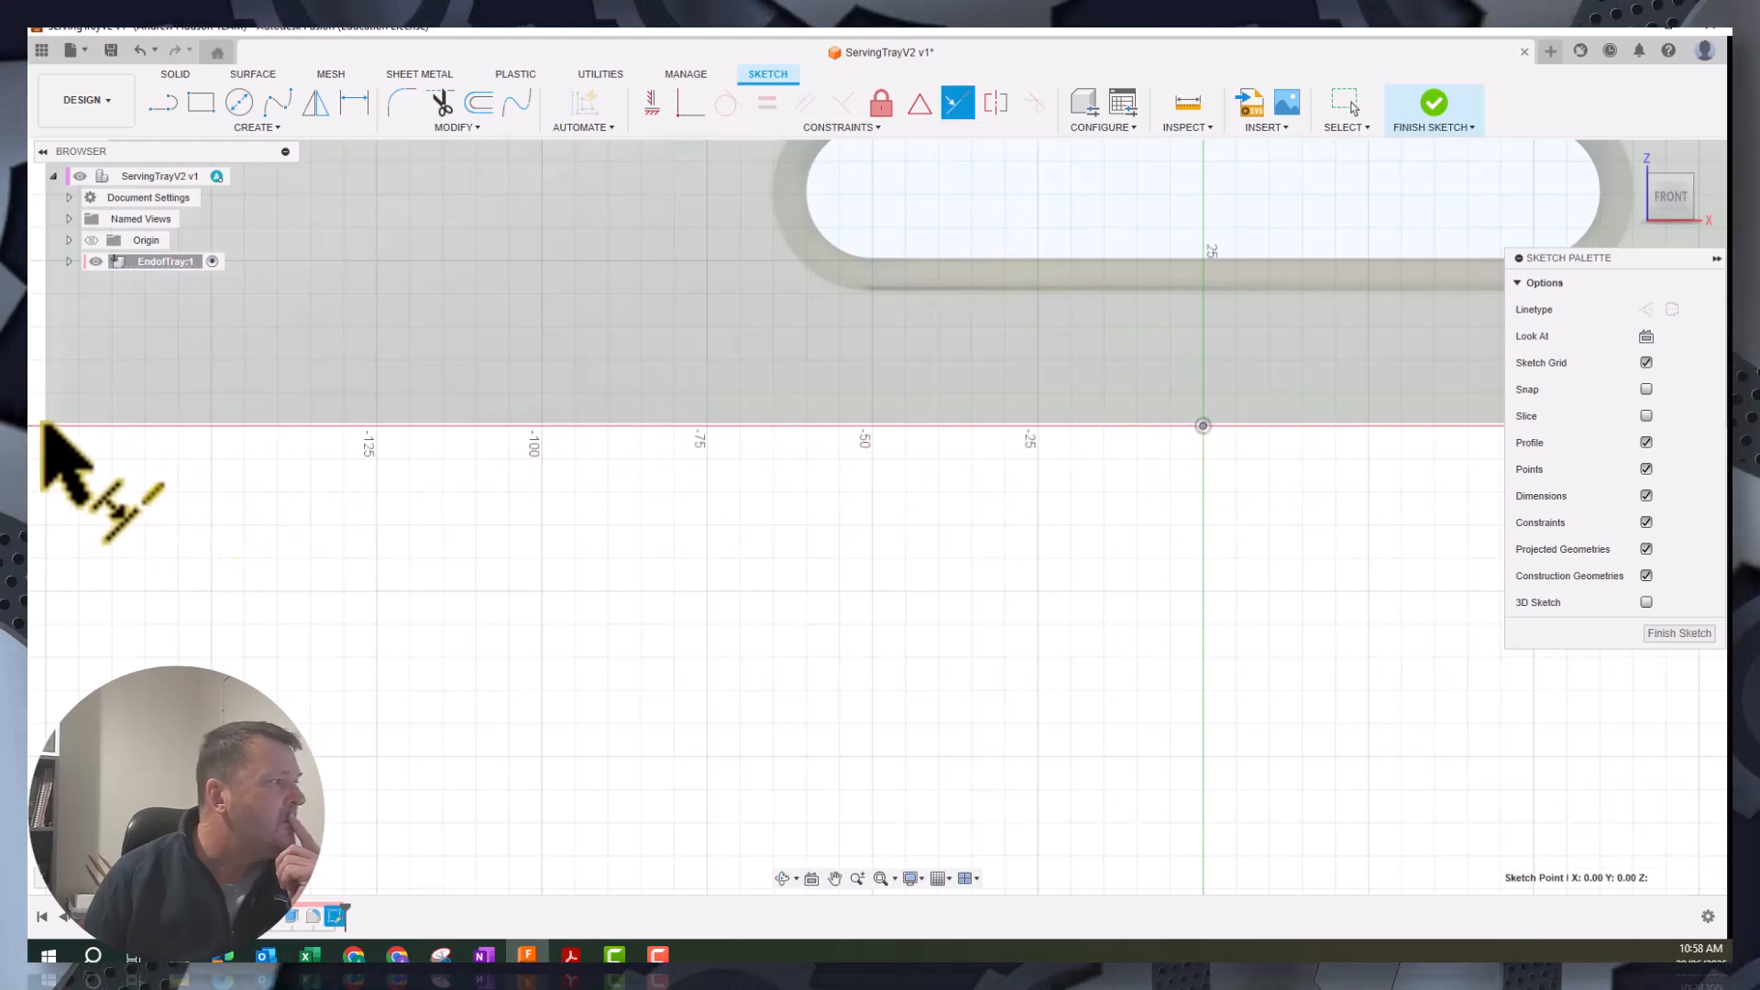
click(44, 424)
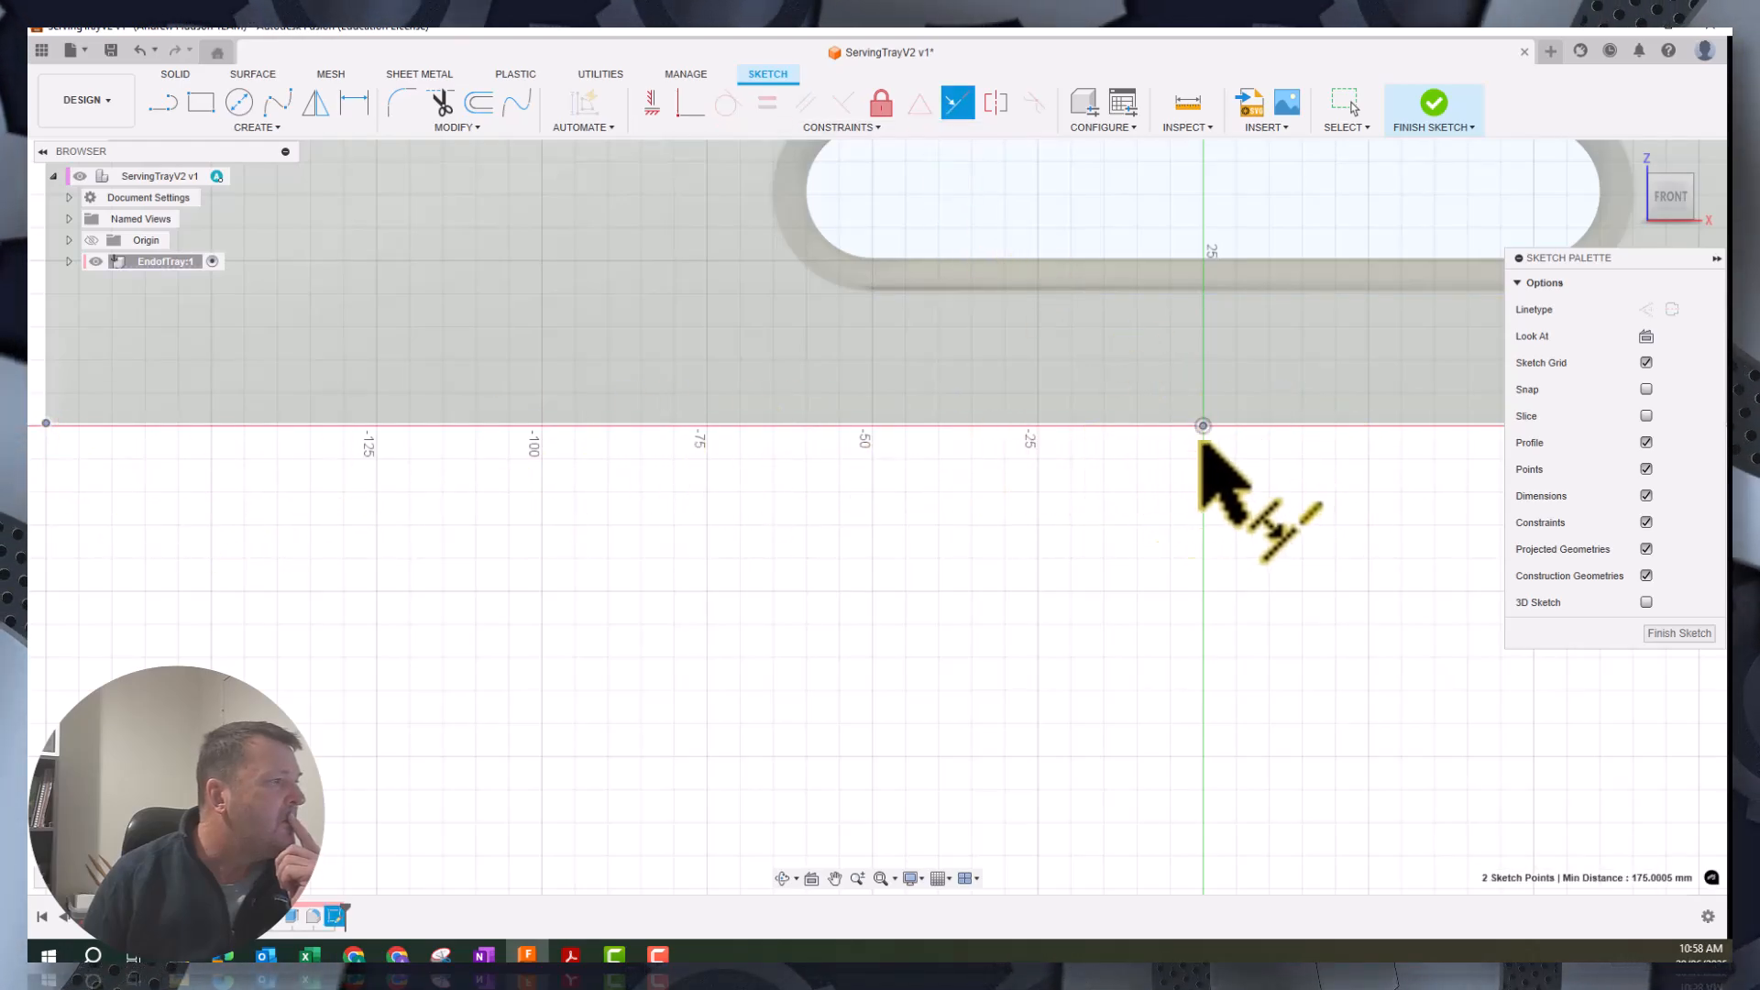
click(1203, 425)
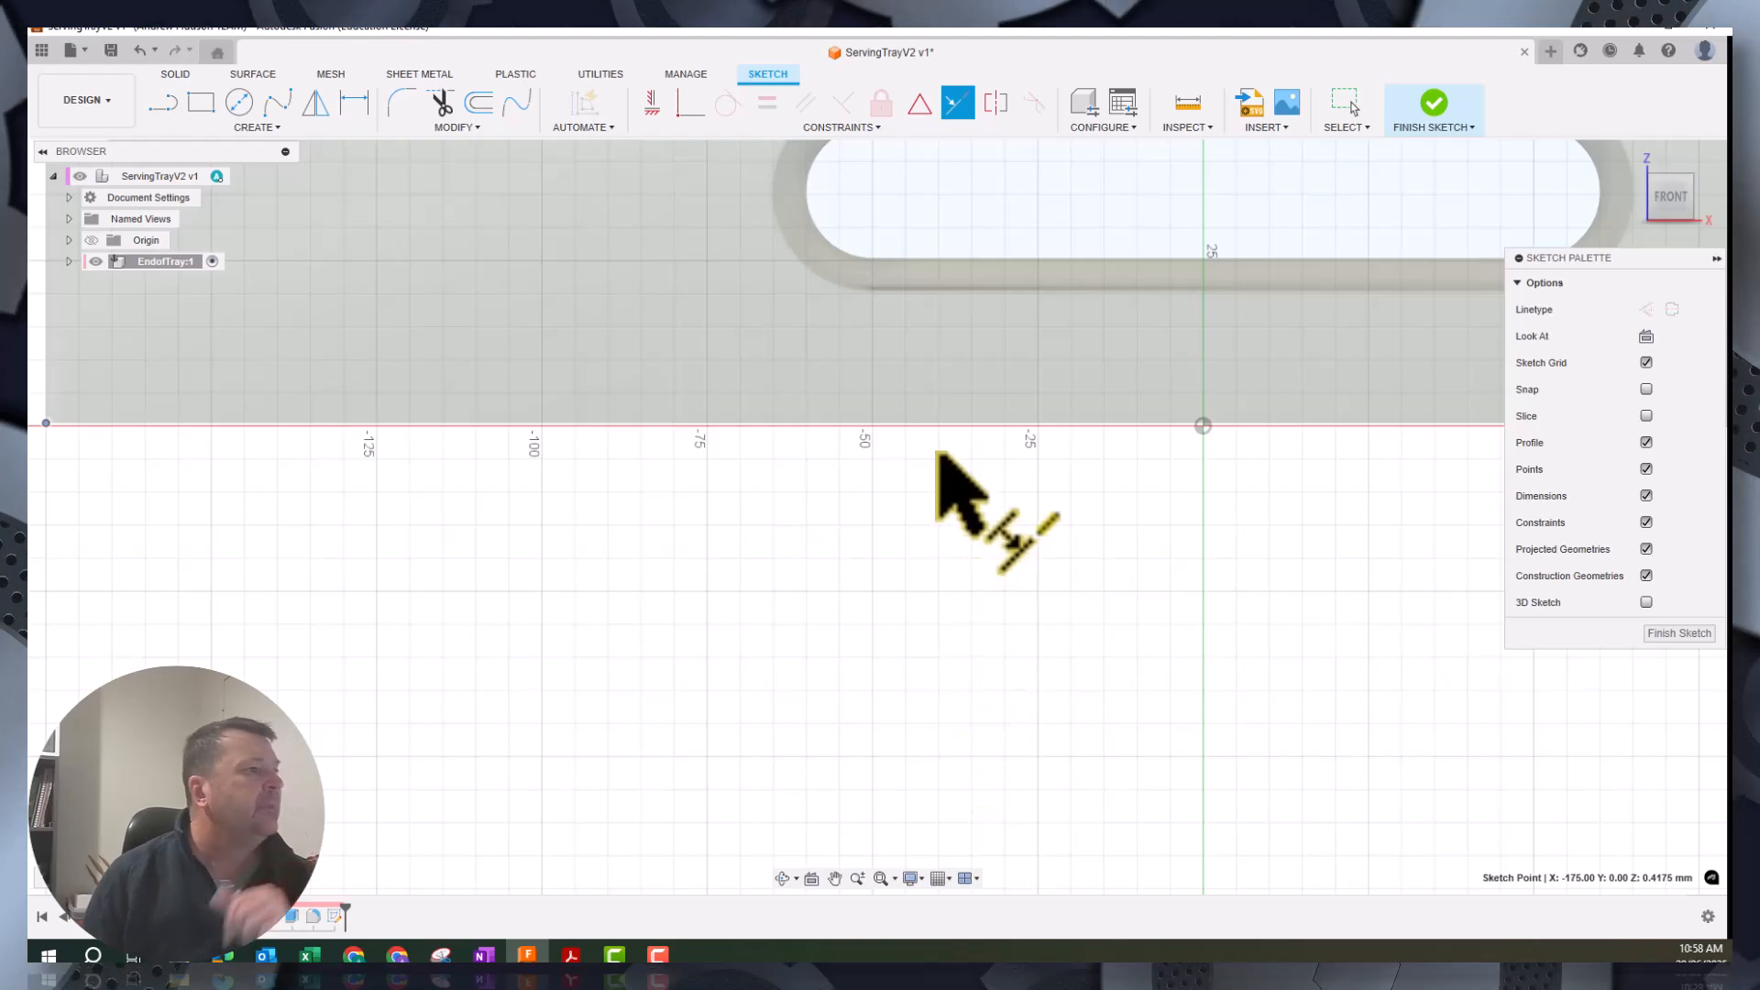
Sketch a rectangle 12 mm wide and 8 mm high from the board's lower-left corner
scroll(937, 452, down, 3)
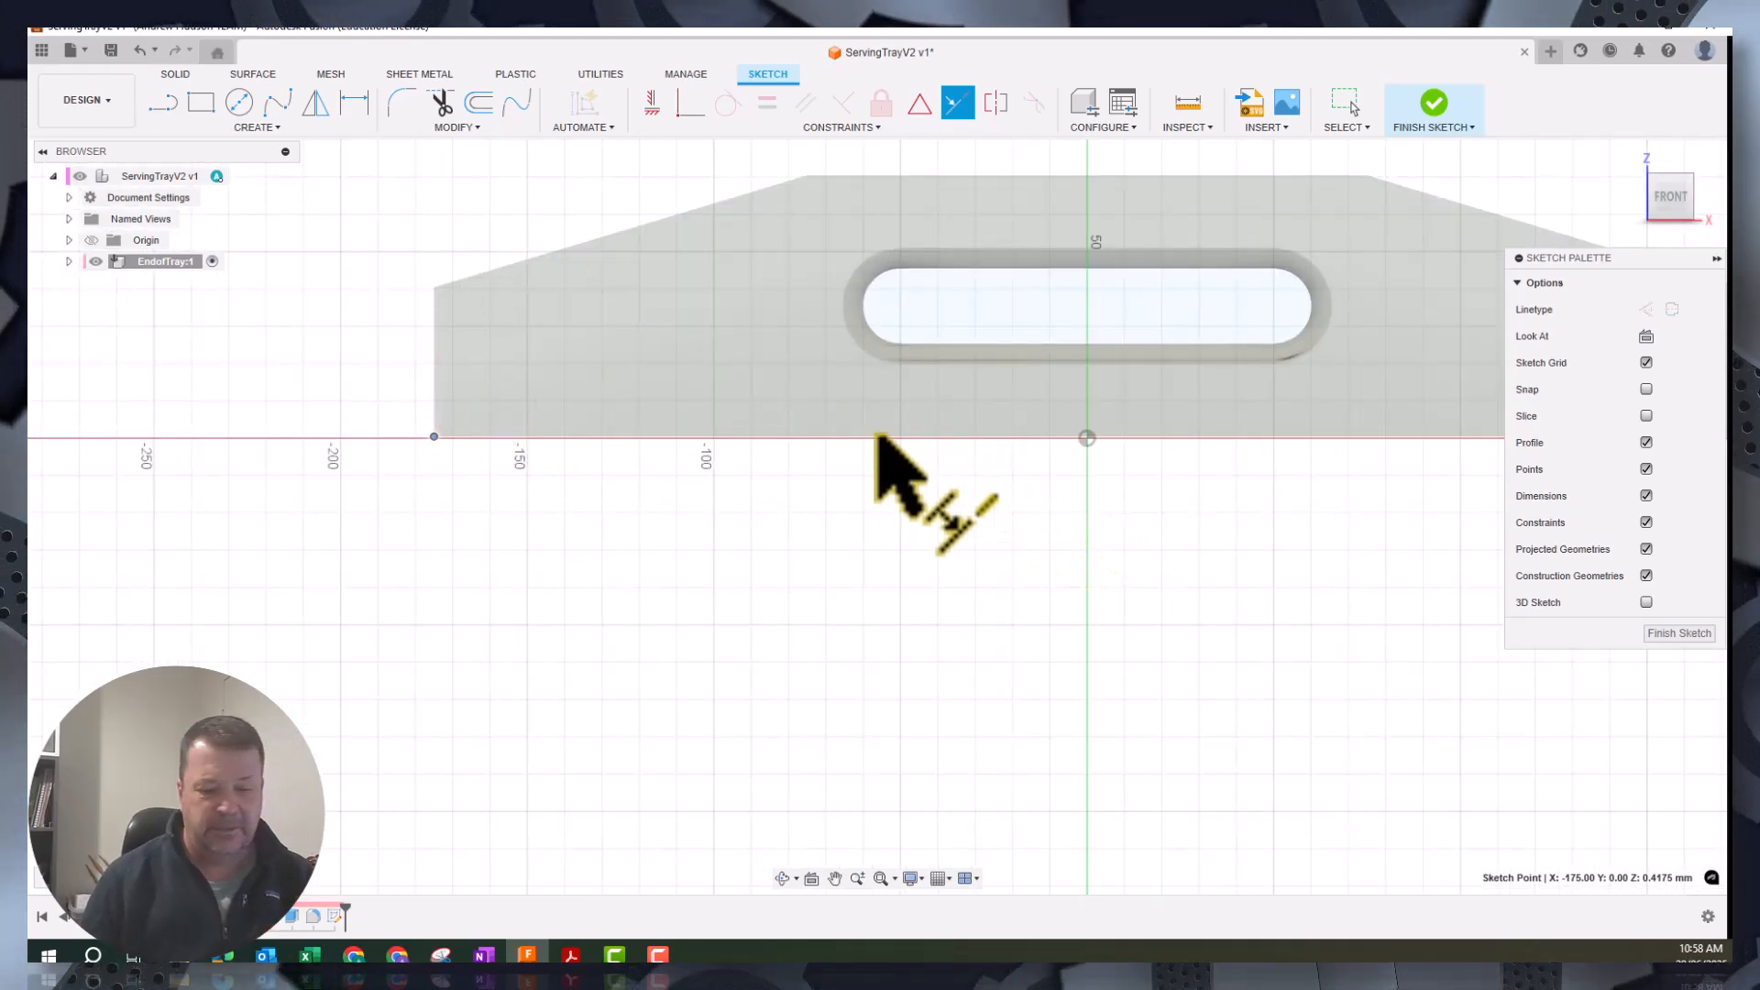
scroll(390, 417, up, 5)
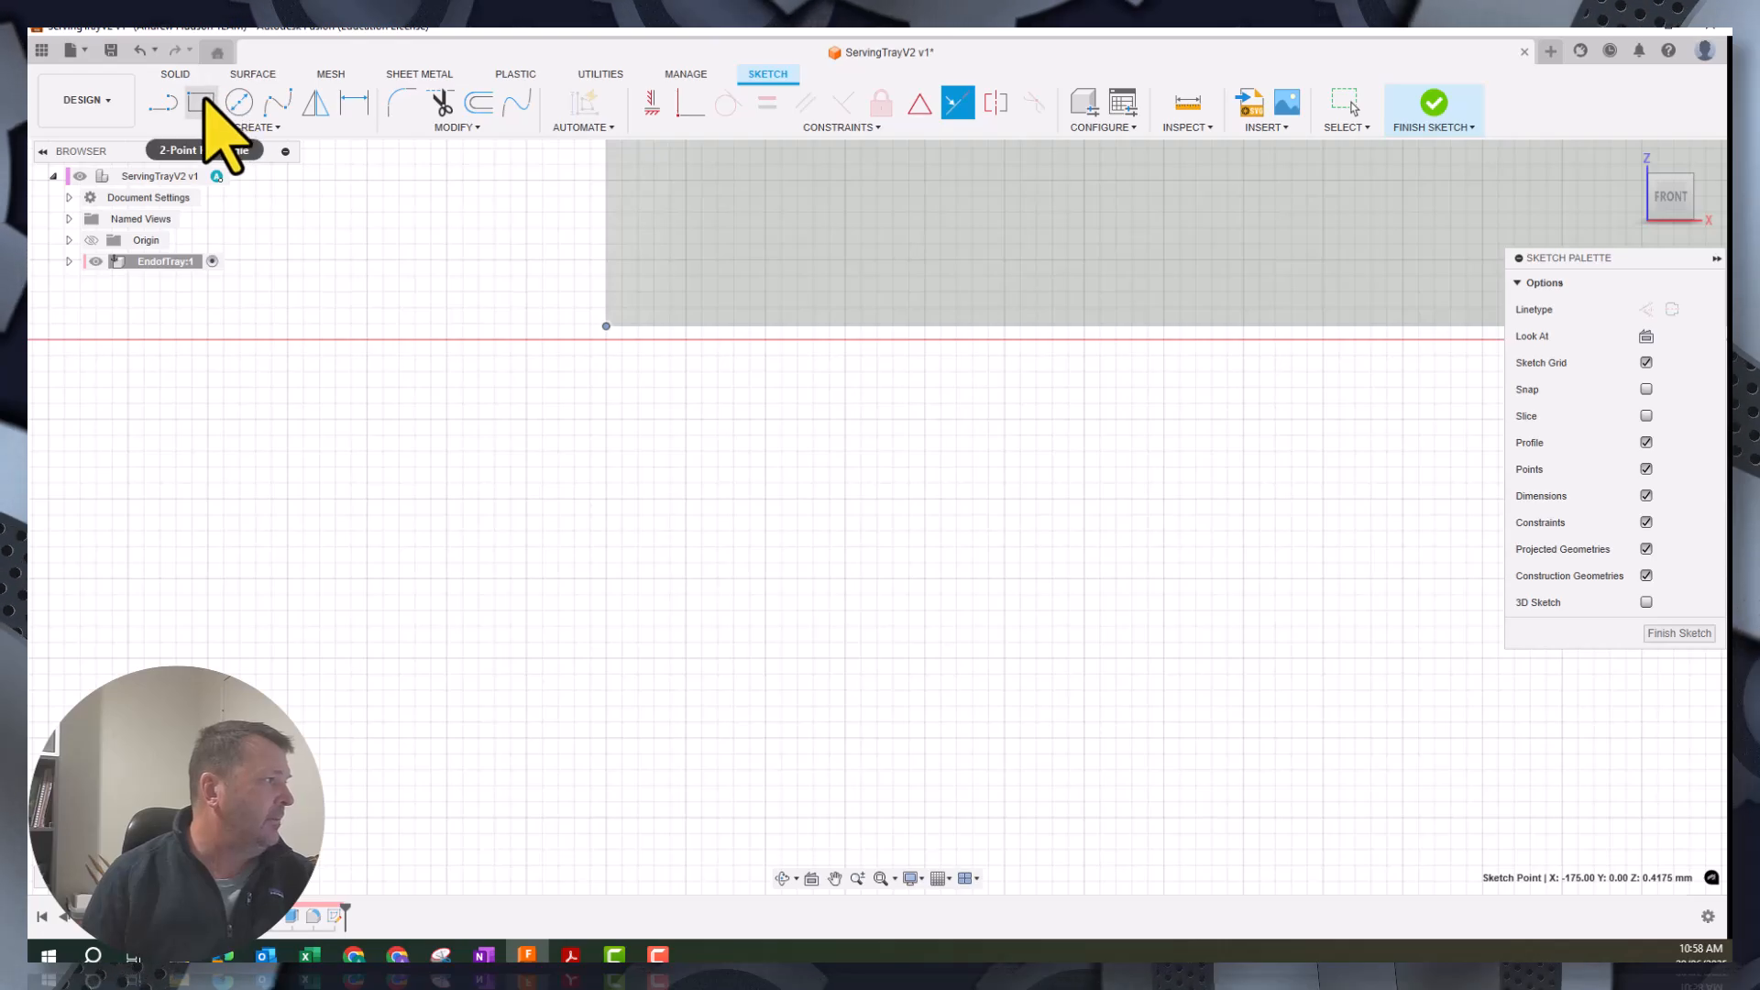
click(202, 101)
click(606, 326)
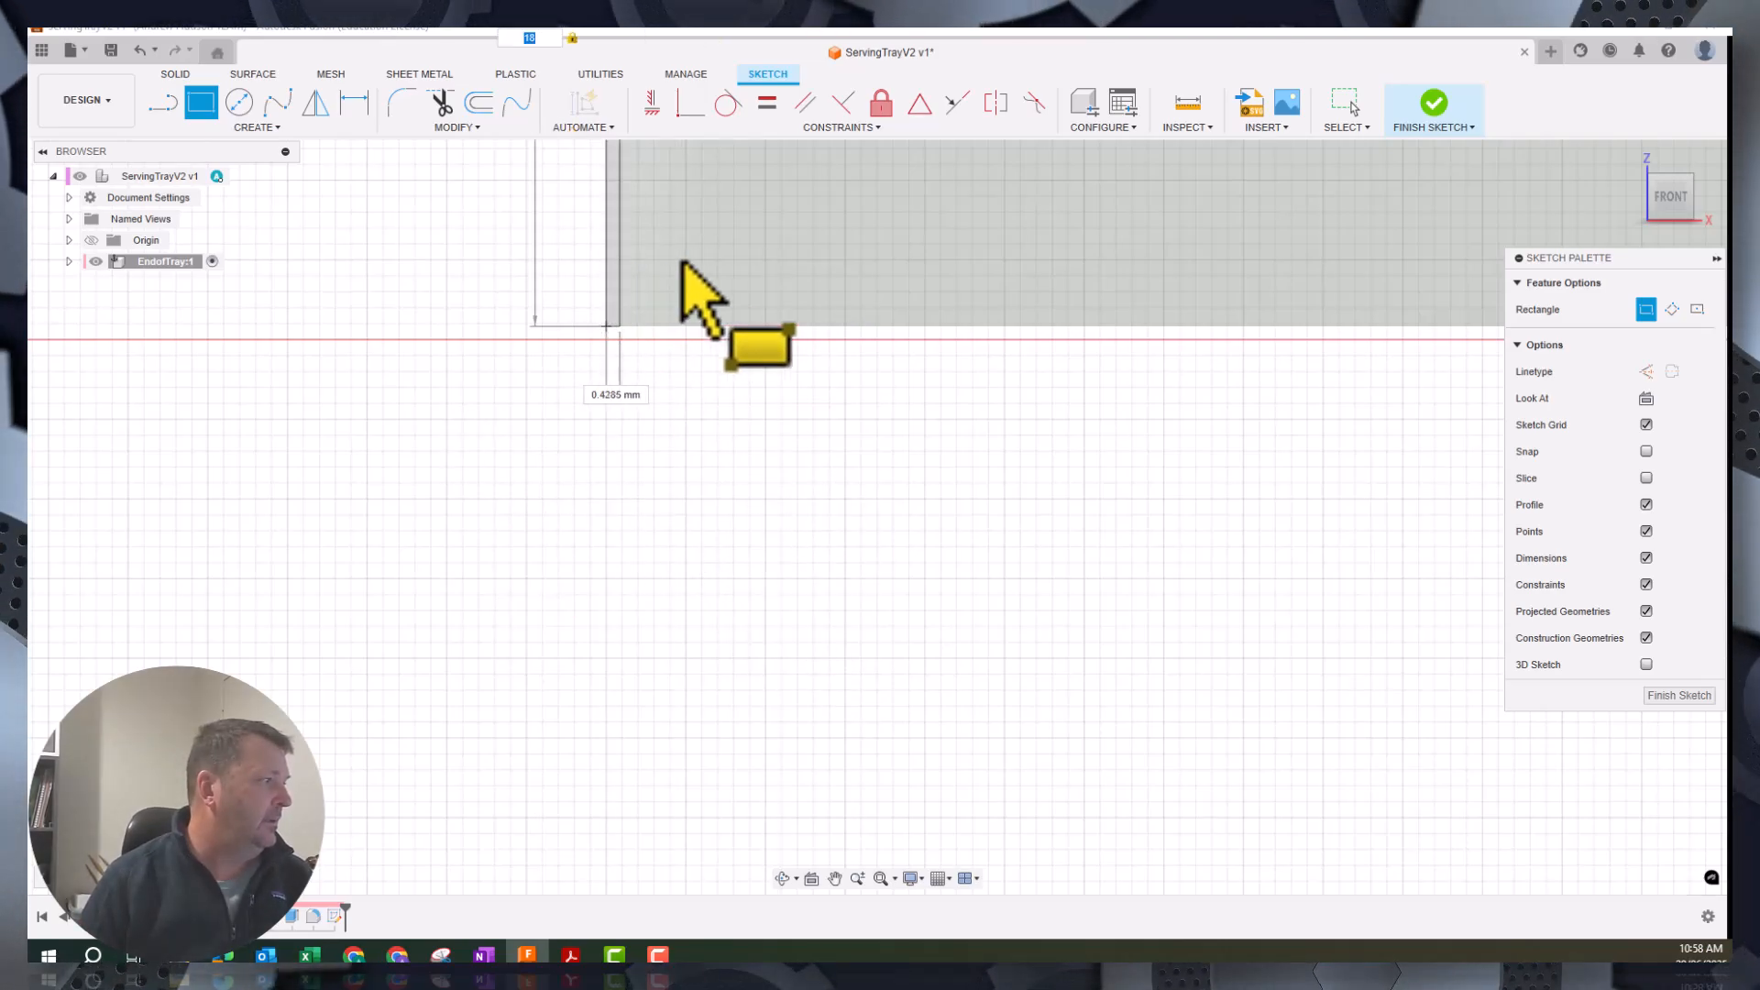
middle_drag(797, 243, 801, 518)
scroll(778, 471, down, 4)
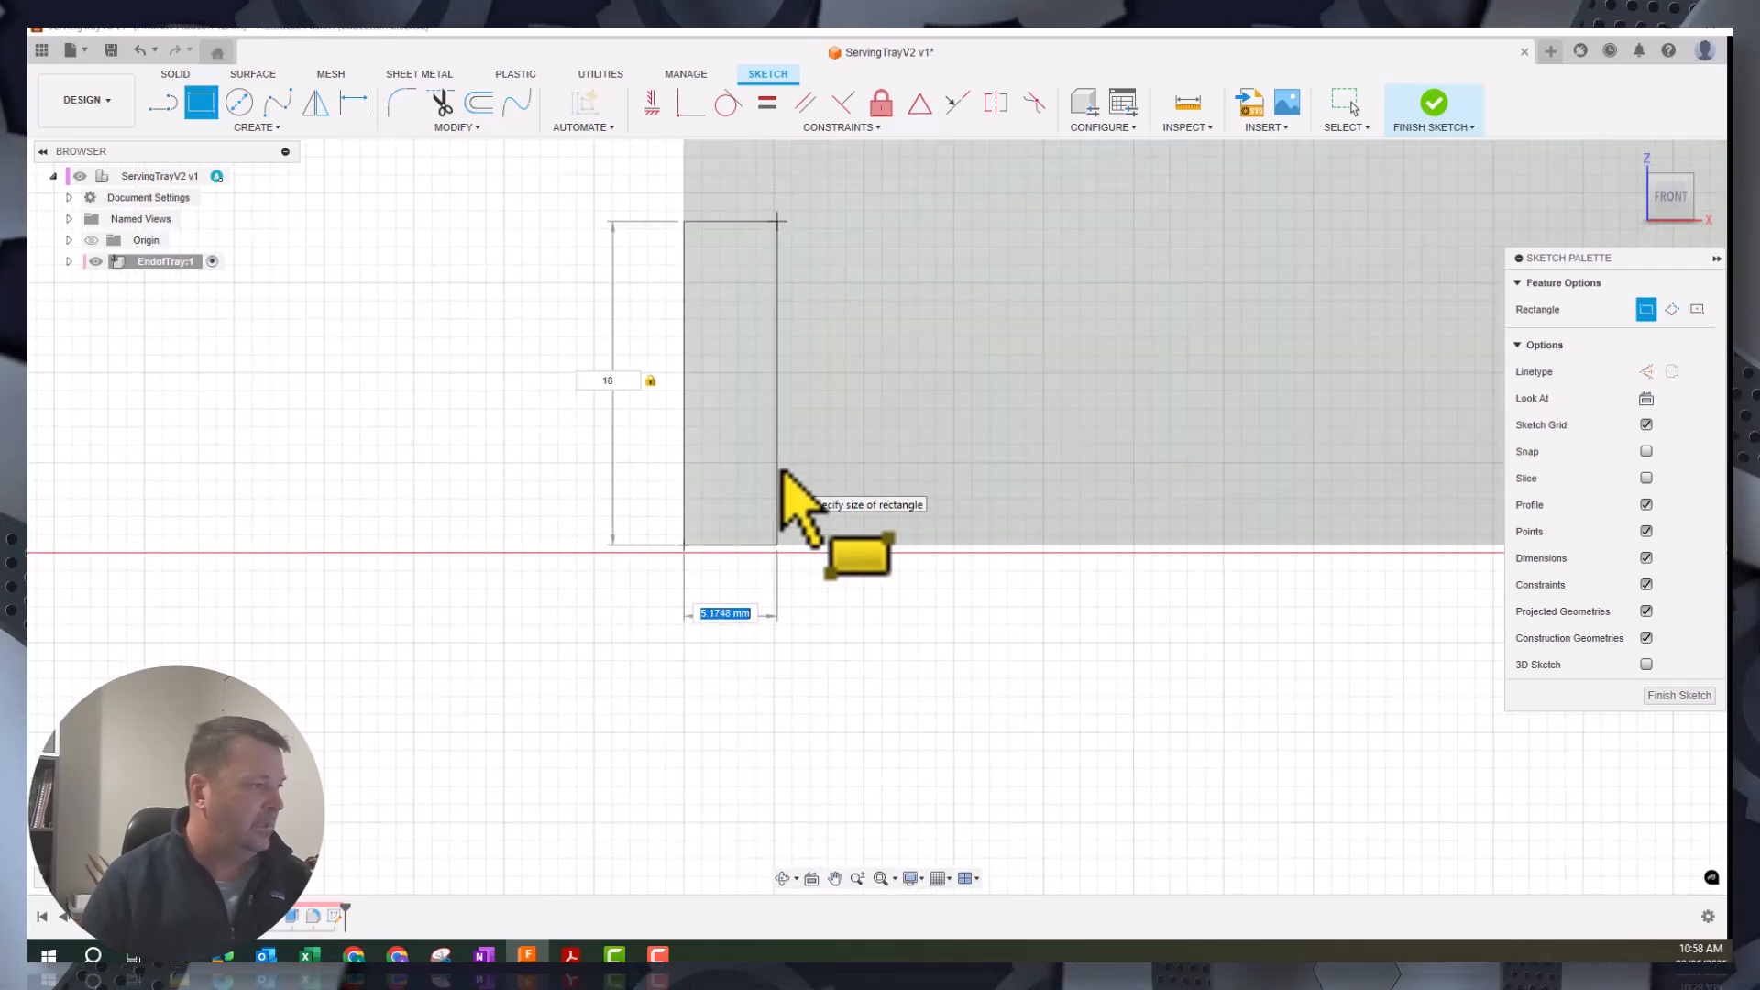
key(Tab)
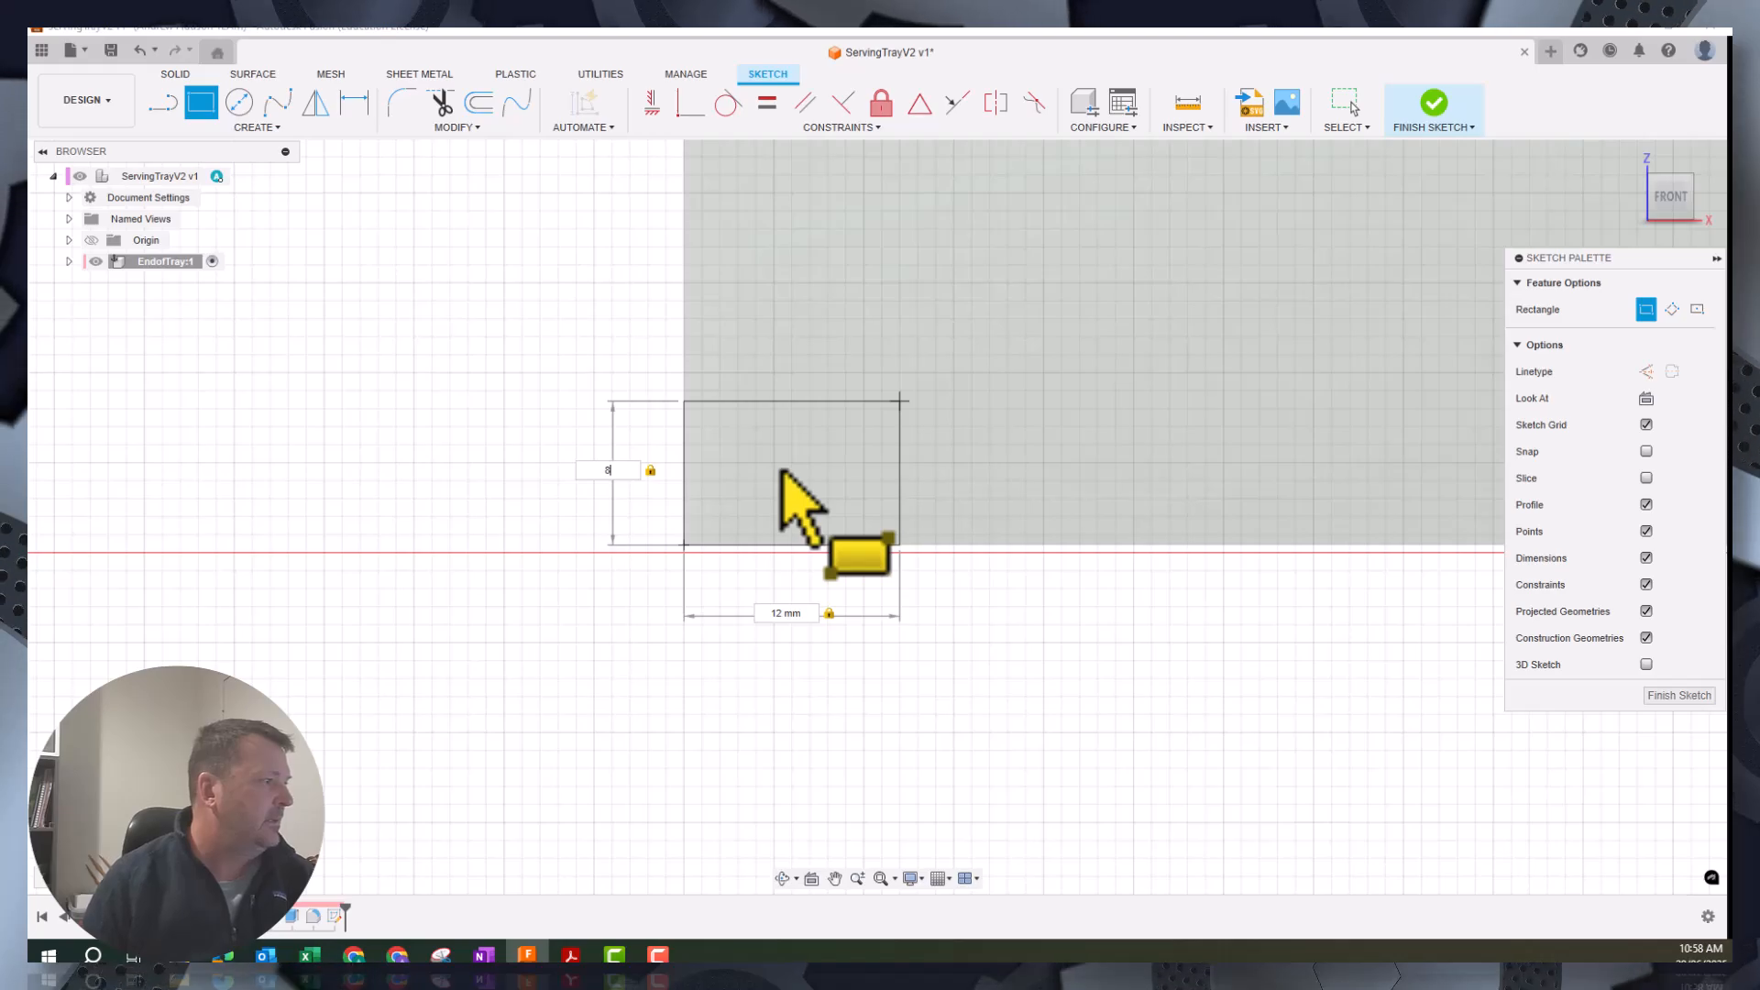
key(Return)
key(Escape)
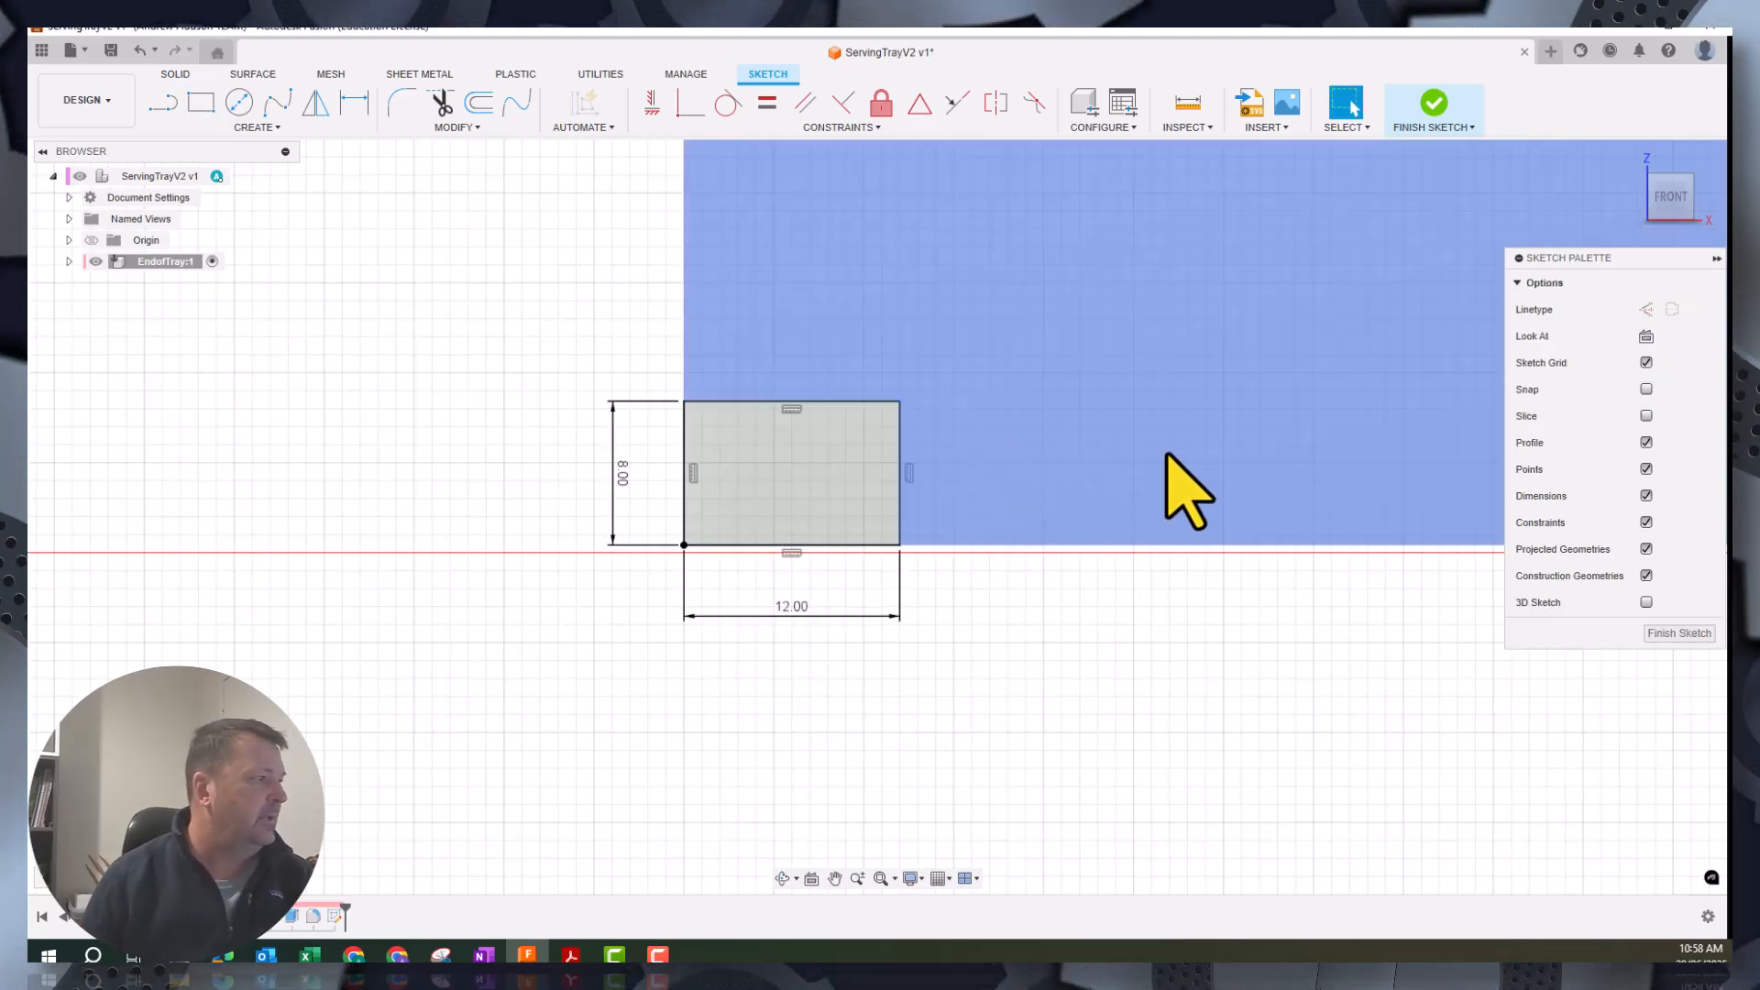
Sketch a second 12 x 8 mm rectangle starting on the board's left edge, a short gap above the corner rectangle
middle_drag(1168, 456, 1219, 704)
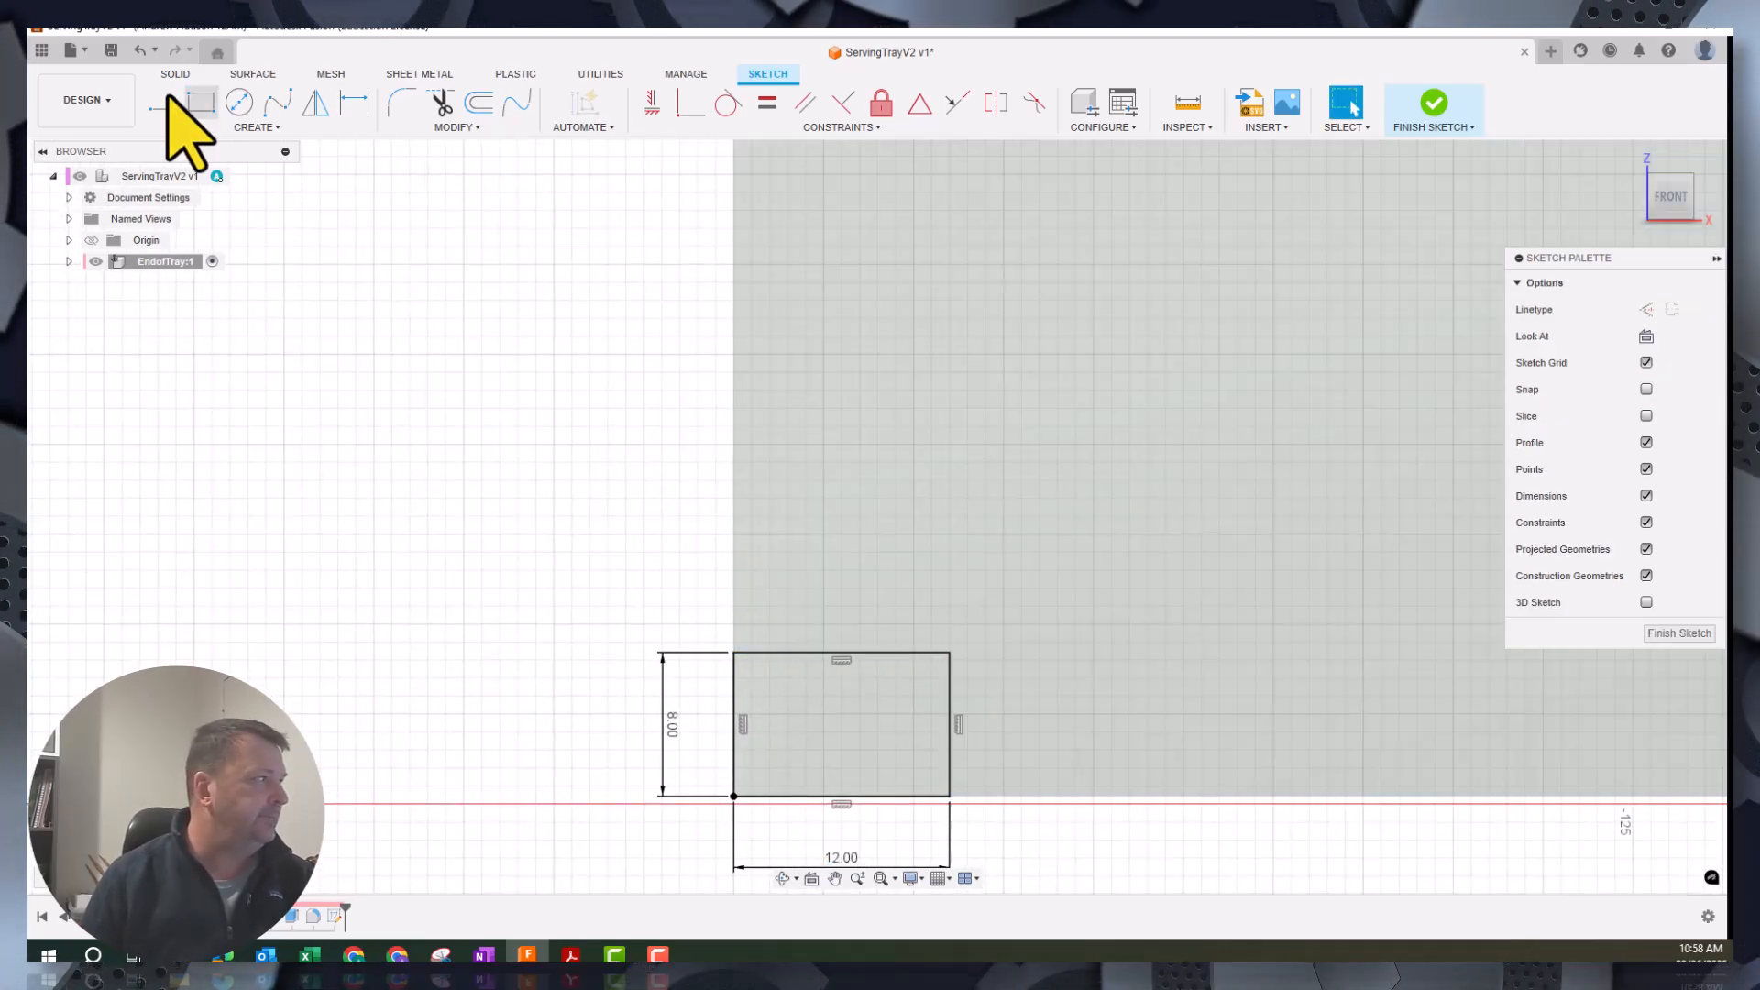
click(201, 103)
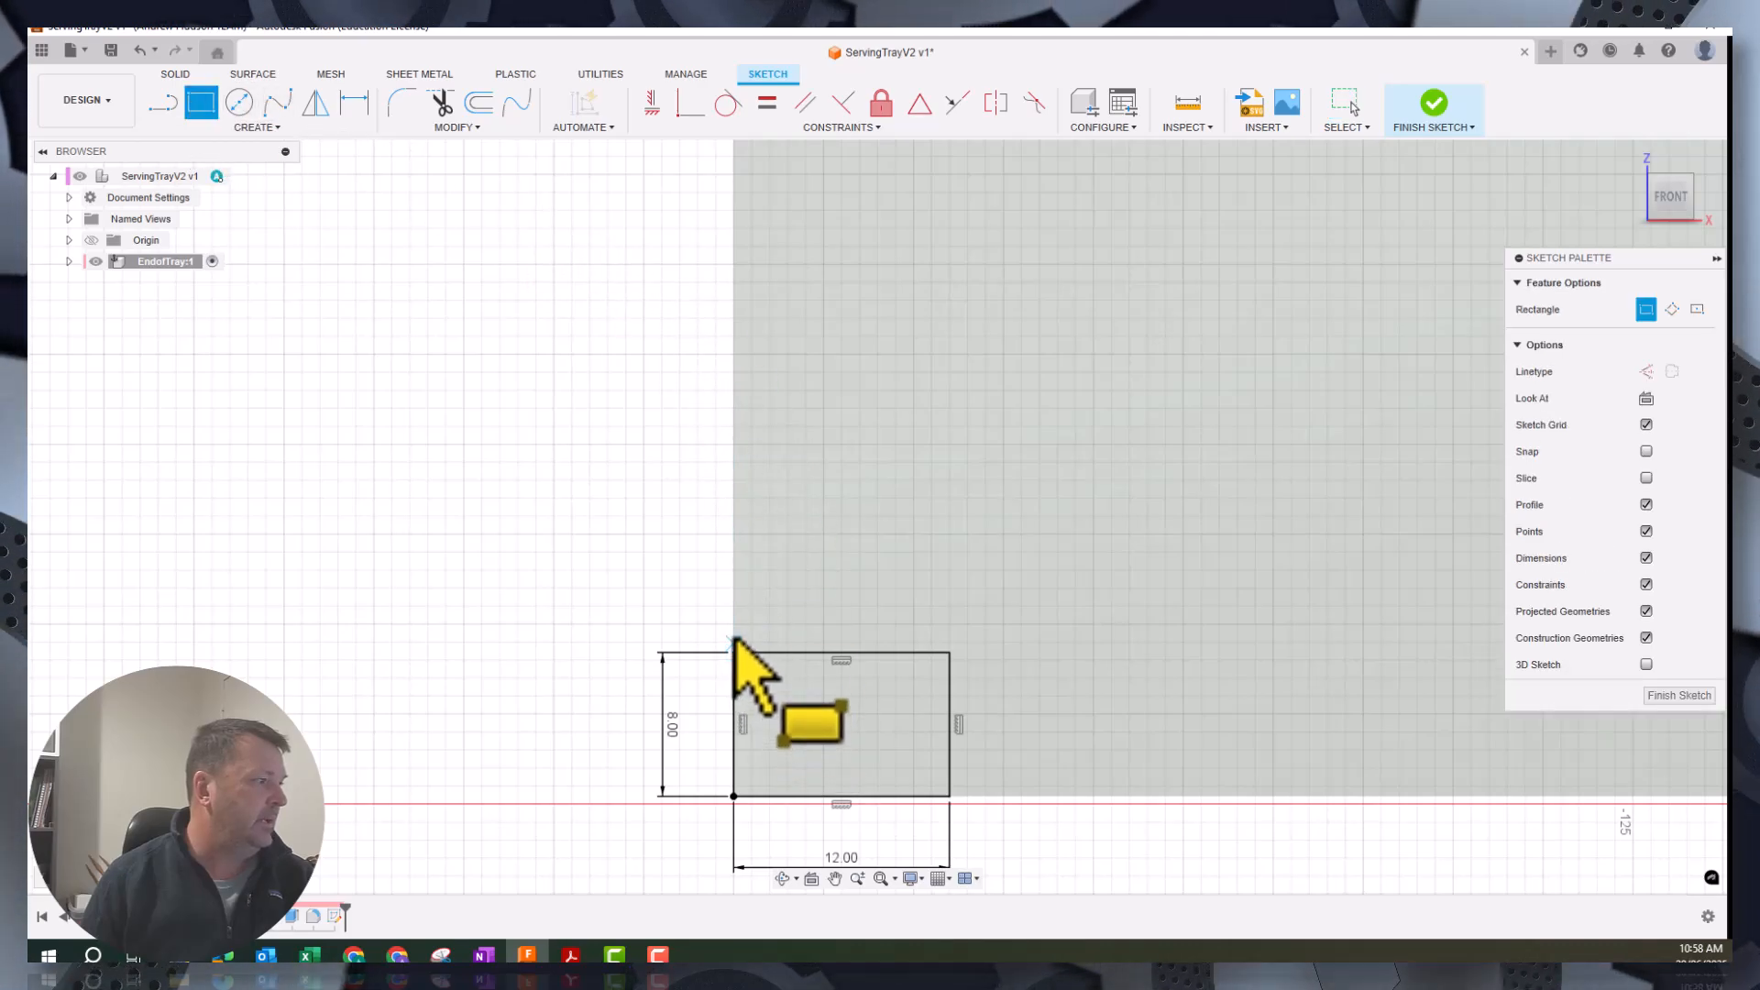
click(735, 534)
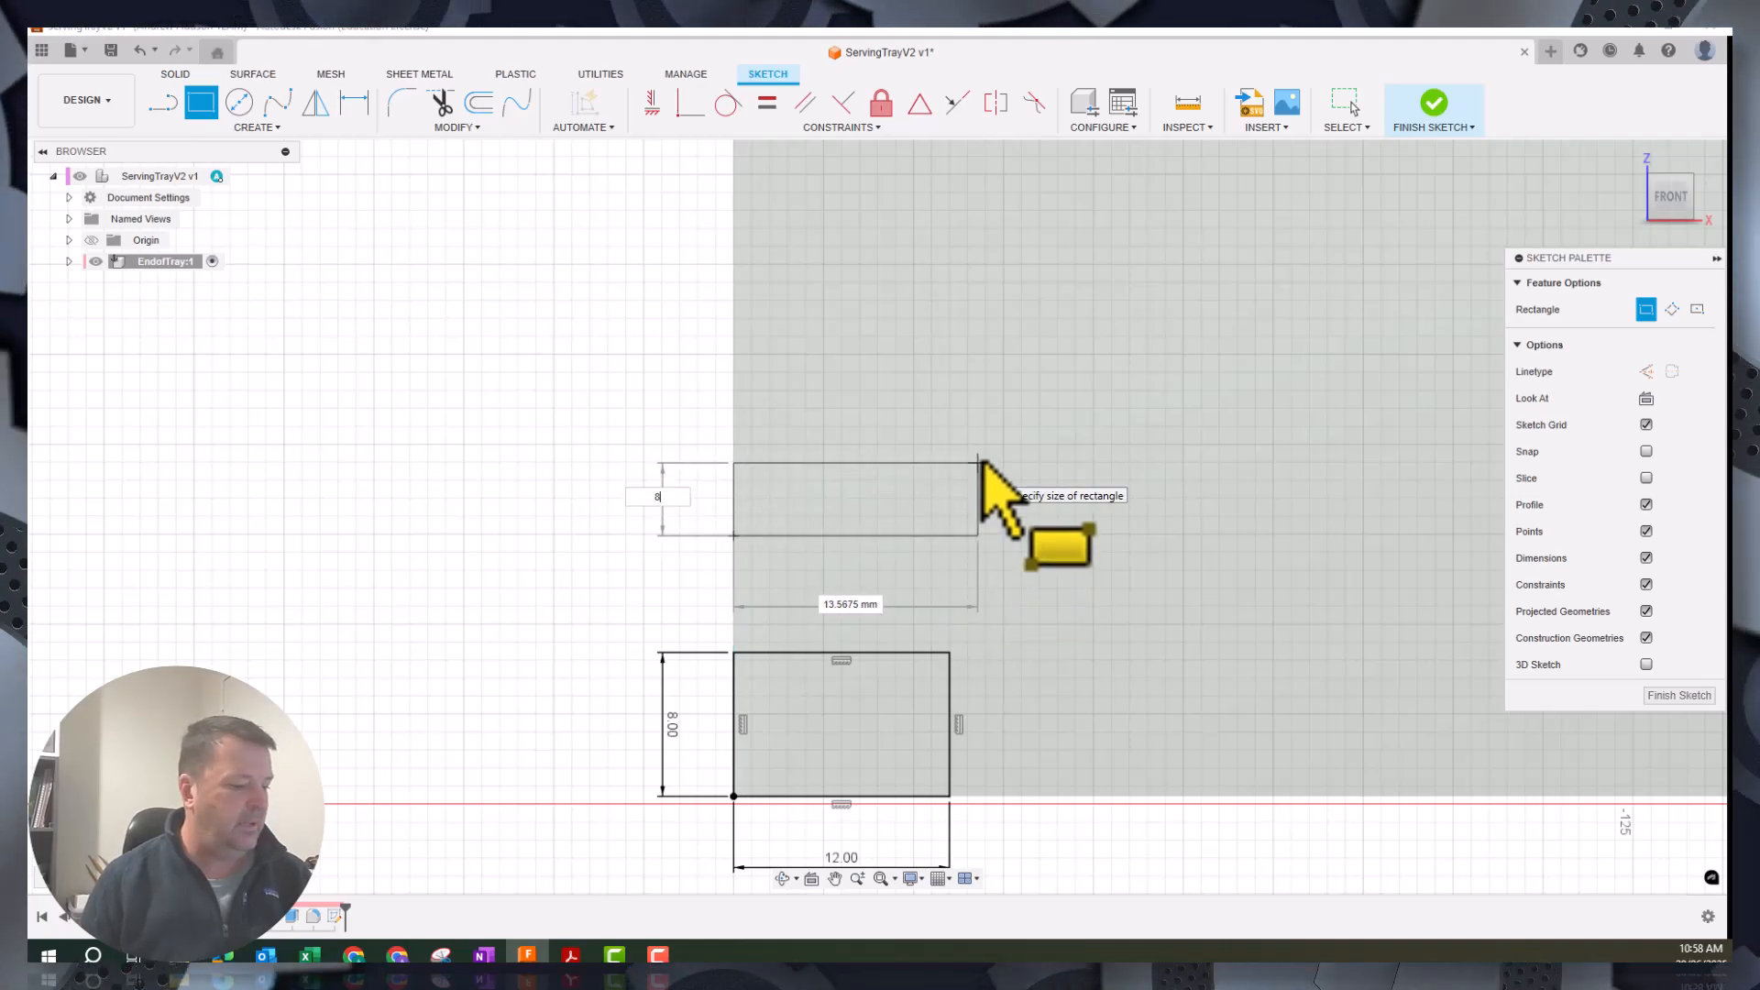
text(8)
key(Tab)
key(Return)
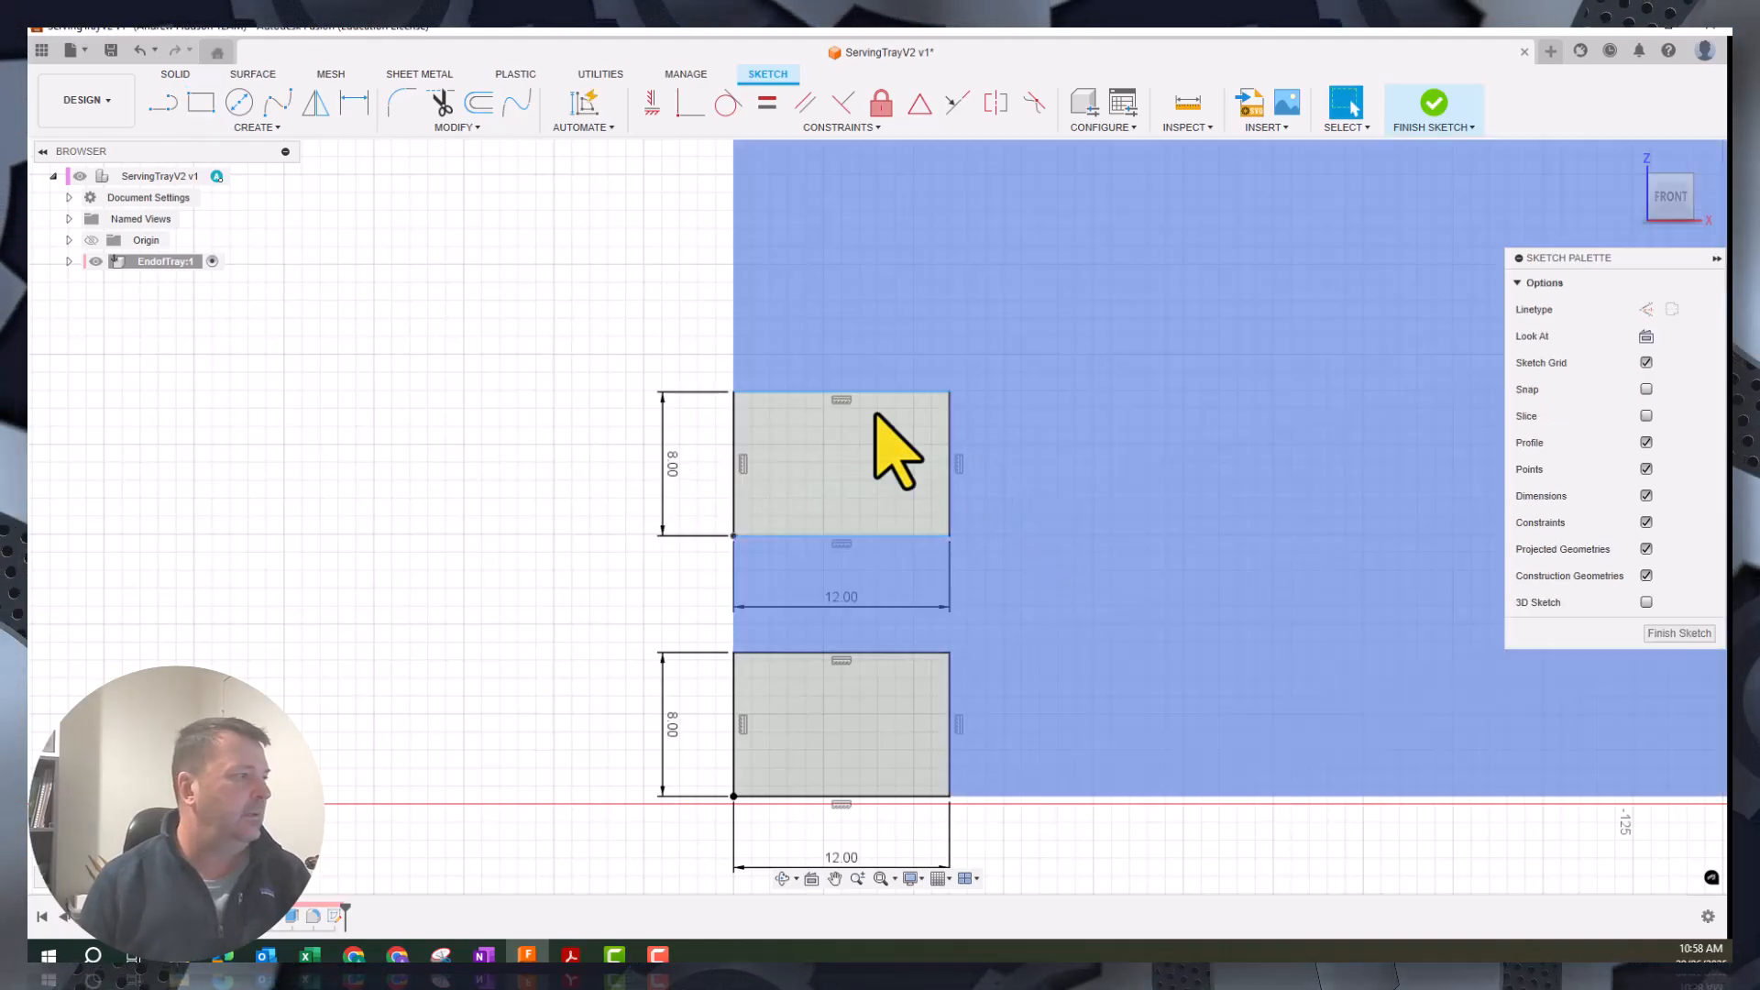
Sketch a third rectangle 12 mm wide and 8 mm high on the board's left edge, above the second one
middle_drag(710, 301, 614, 568)
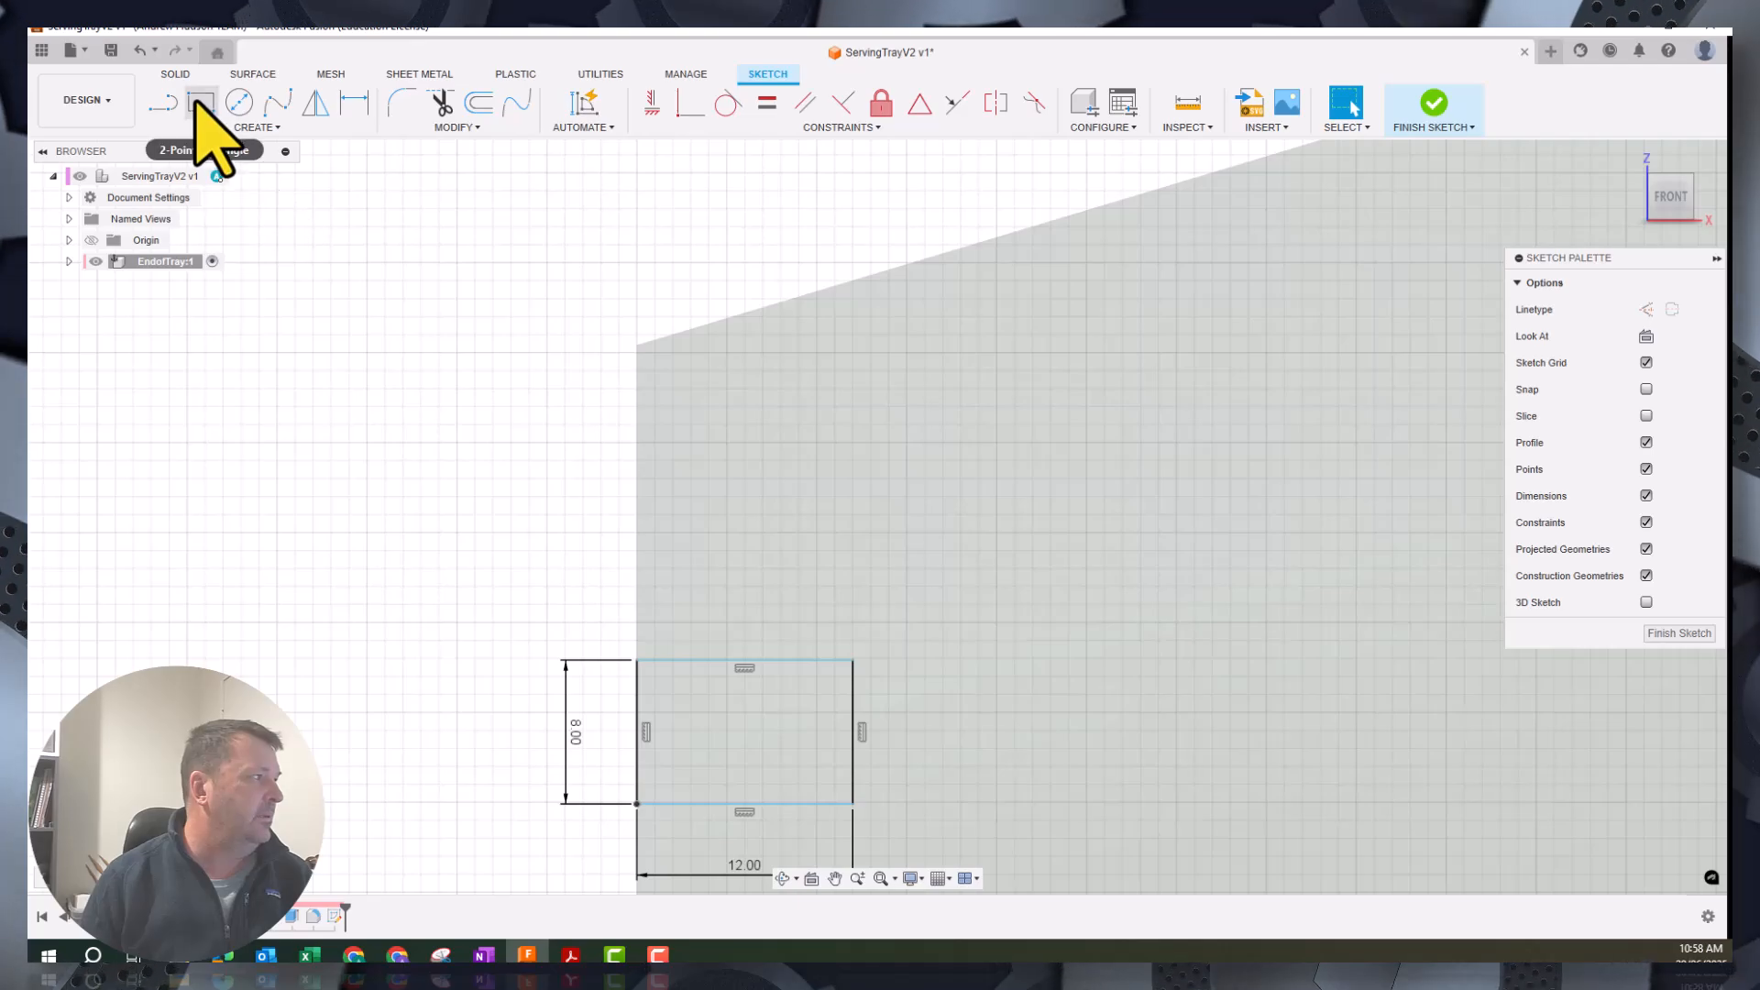
click(201, 102)
click(637, 493)
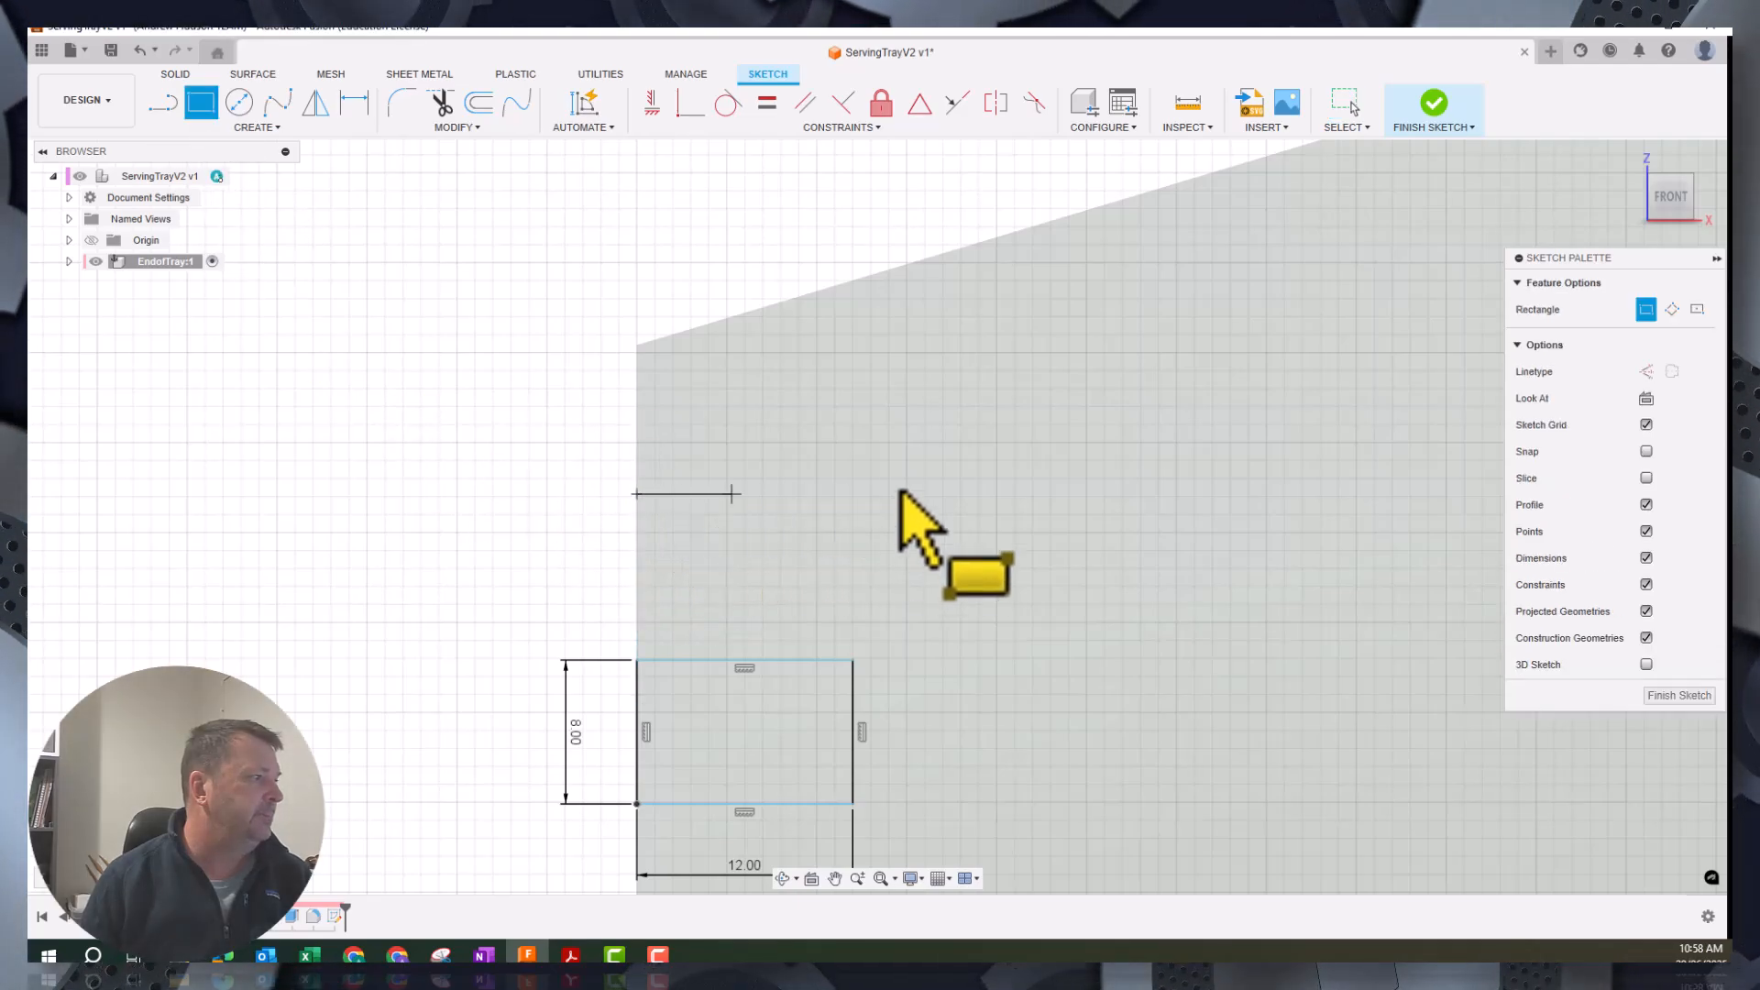
text(8)
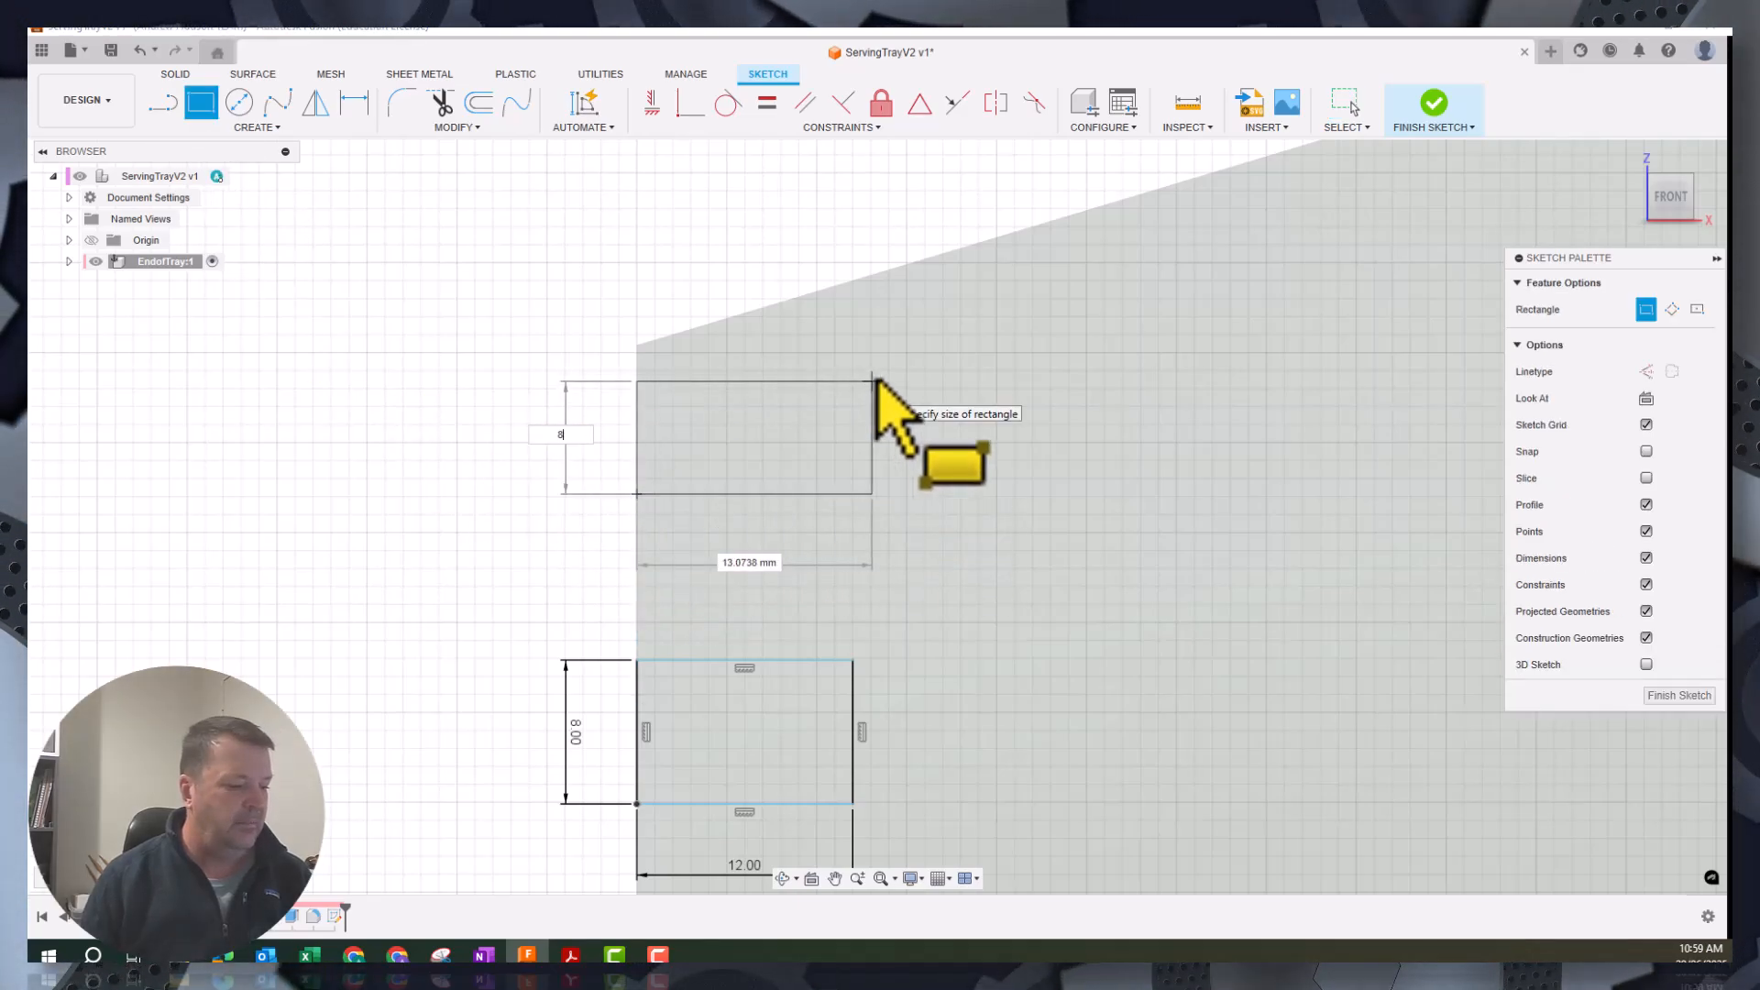
key(Tab)
text(12)
key(Return)
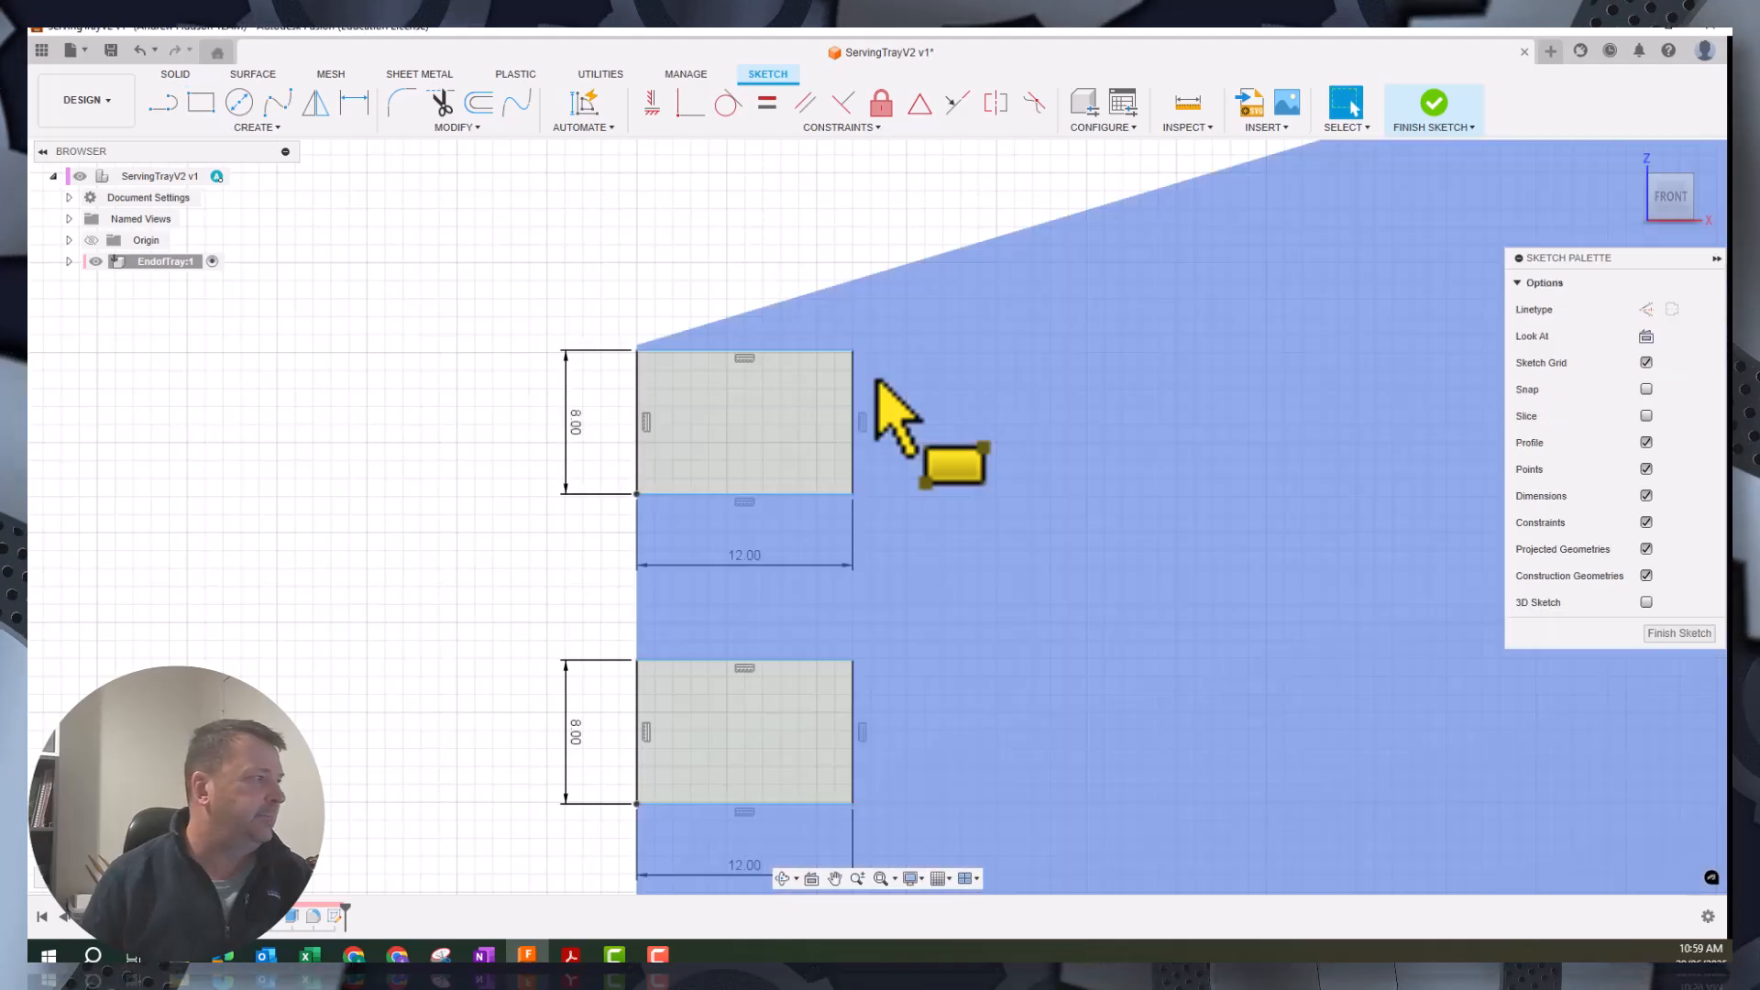
key(Escape)
Dimension the vertical gap between the corner rectangle and the middle rectangle at 8 mm
scroll(146, 412, down, 3)
middle_drag(338, 431, 581, 385)
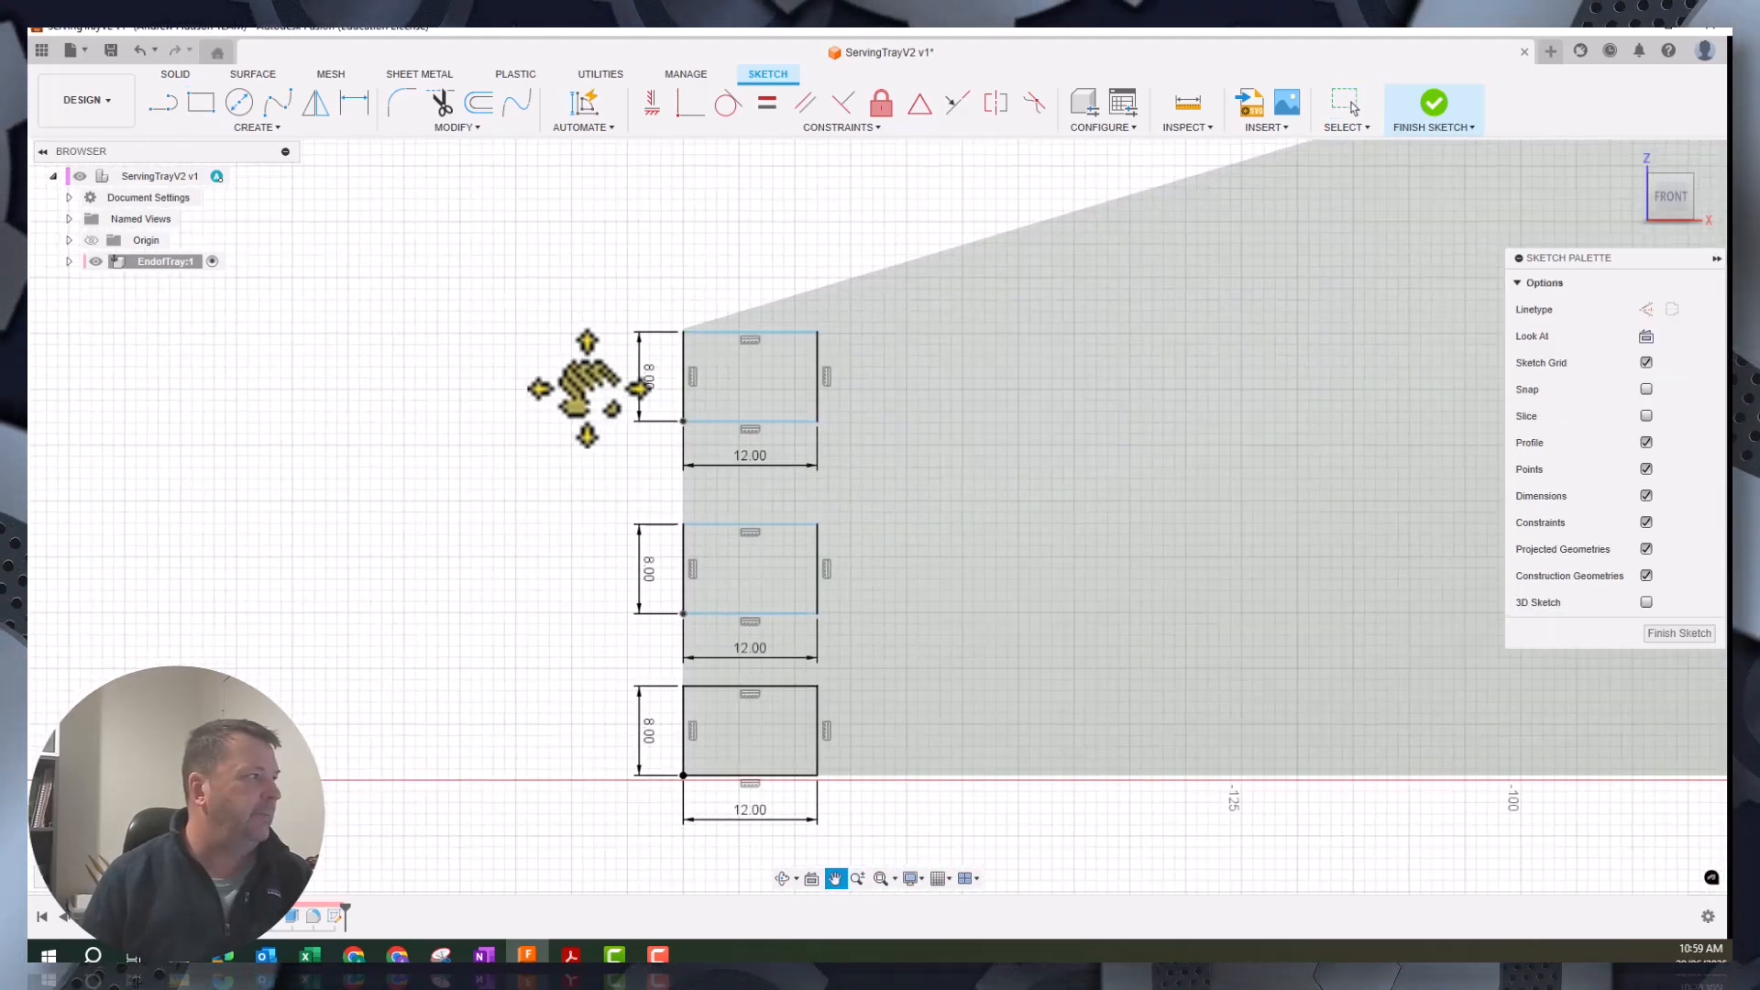
click(354, 102)
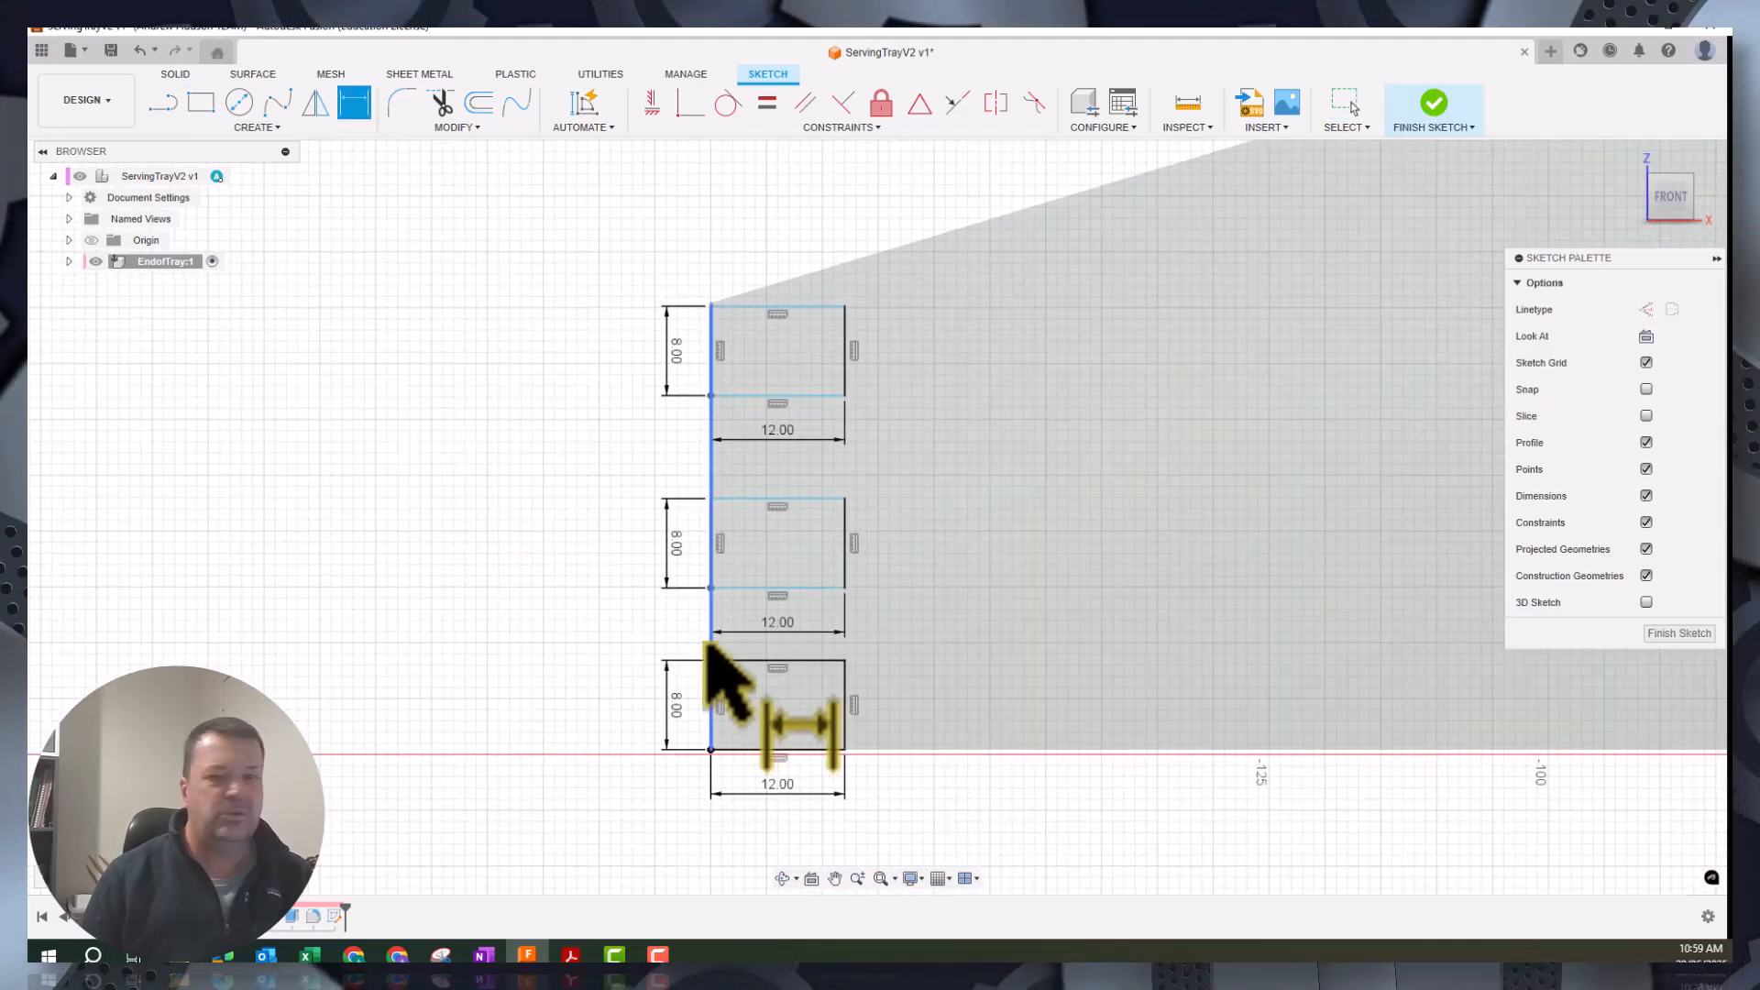
scroll(667, 623, up, 2)
scroll(667, 623, up, 1)
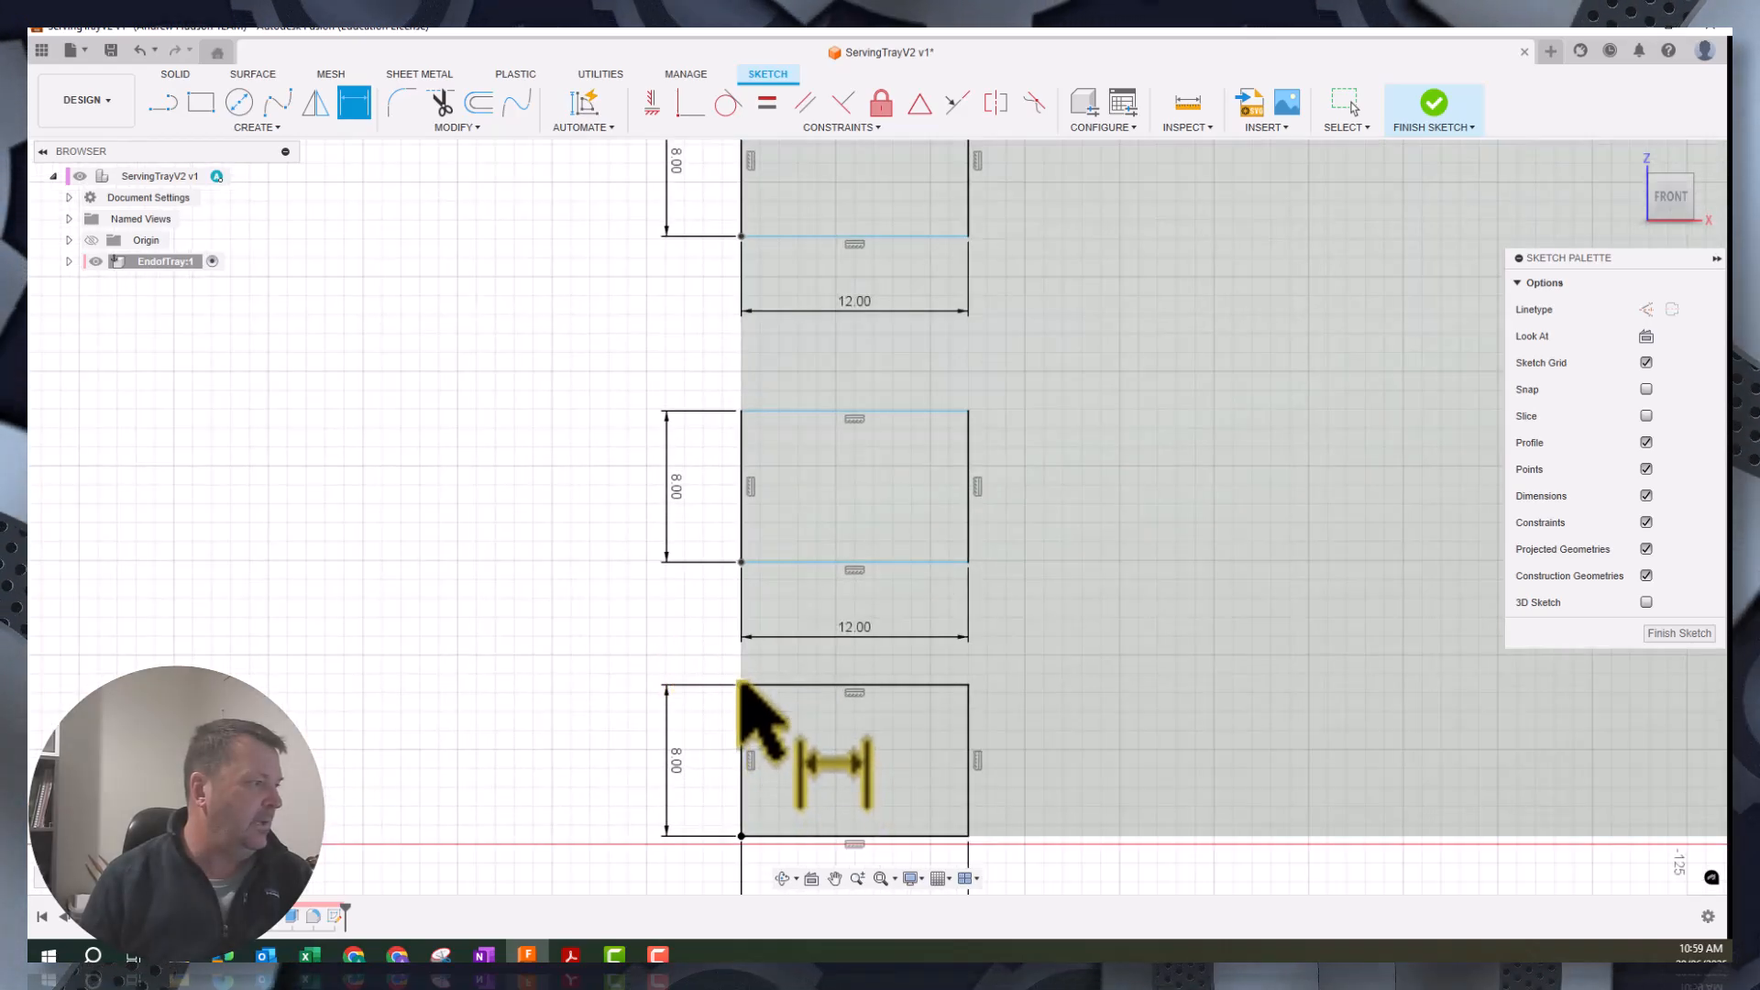
click(740, 683)
click(740, 562)
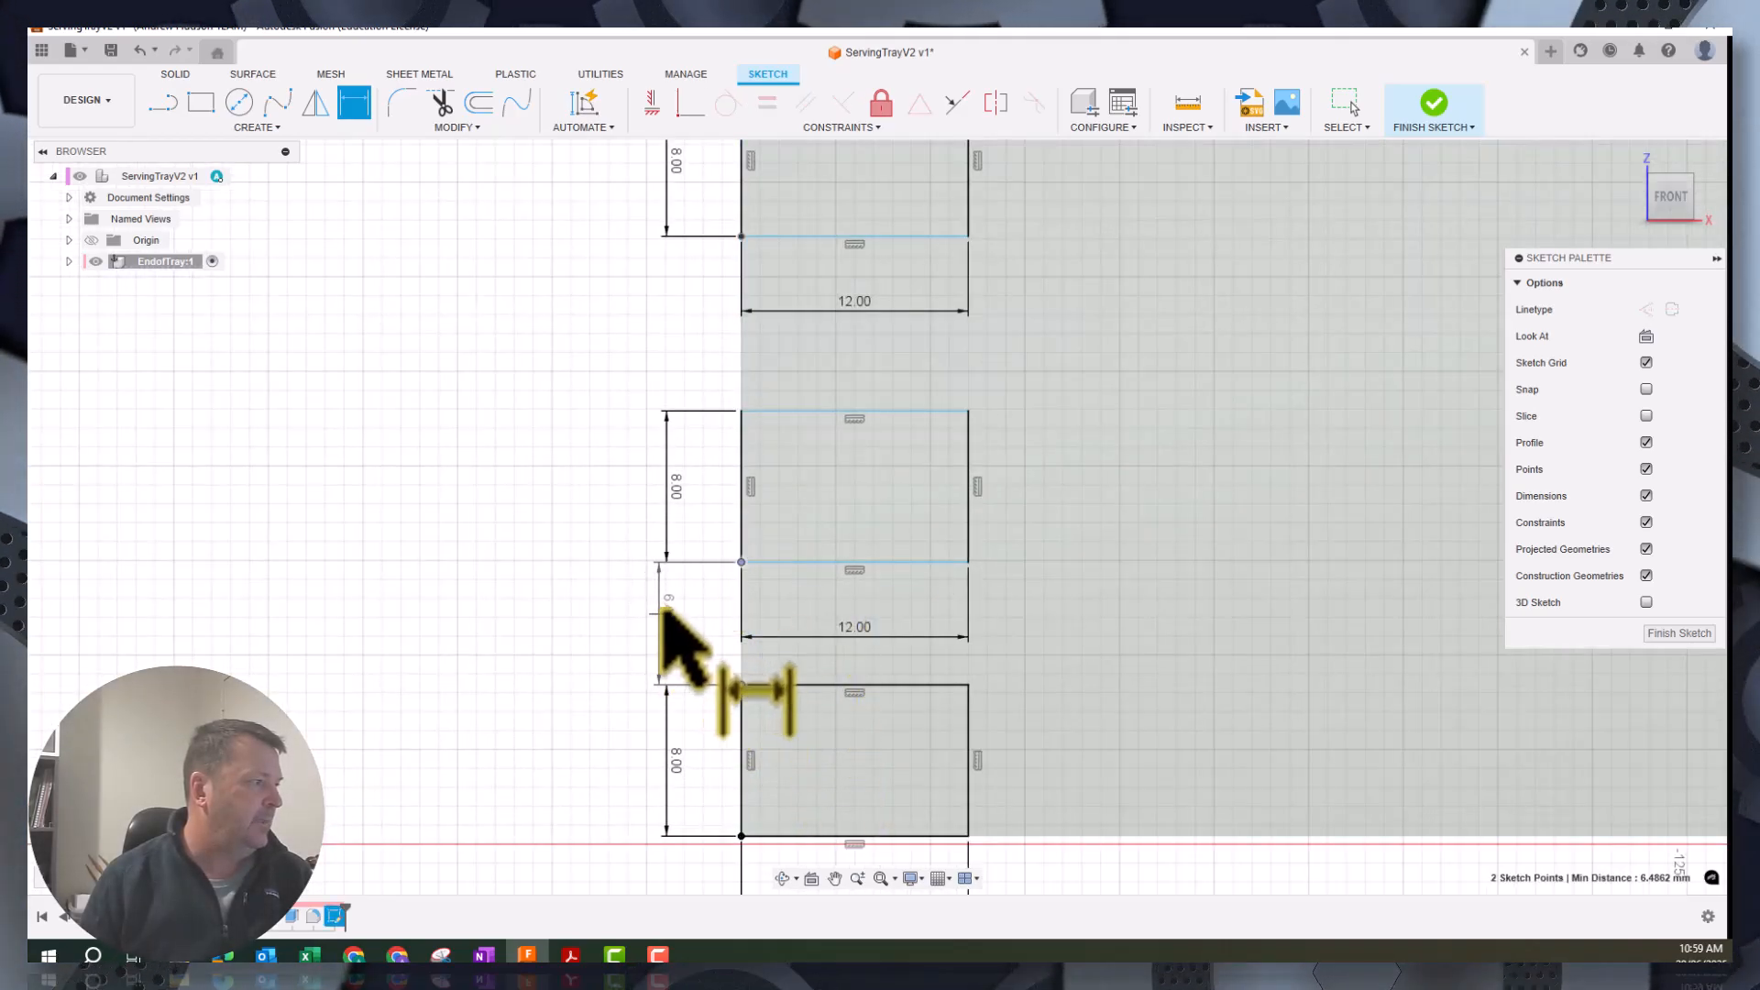
click(666, 616)
key(Return)
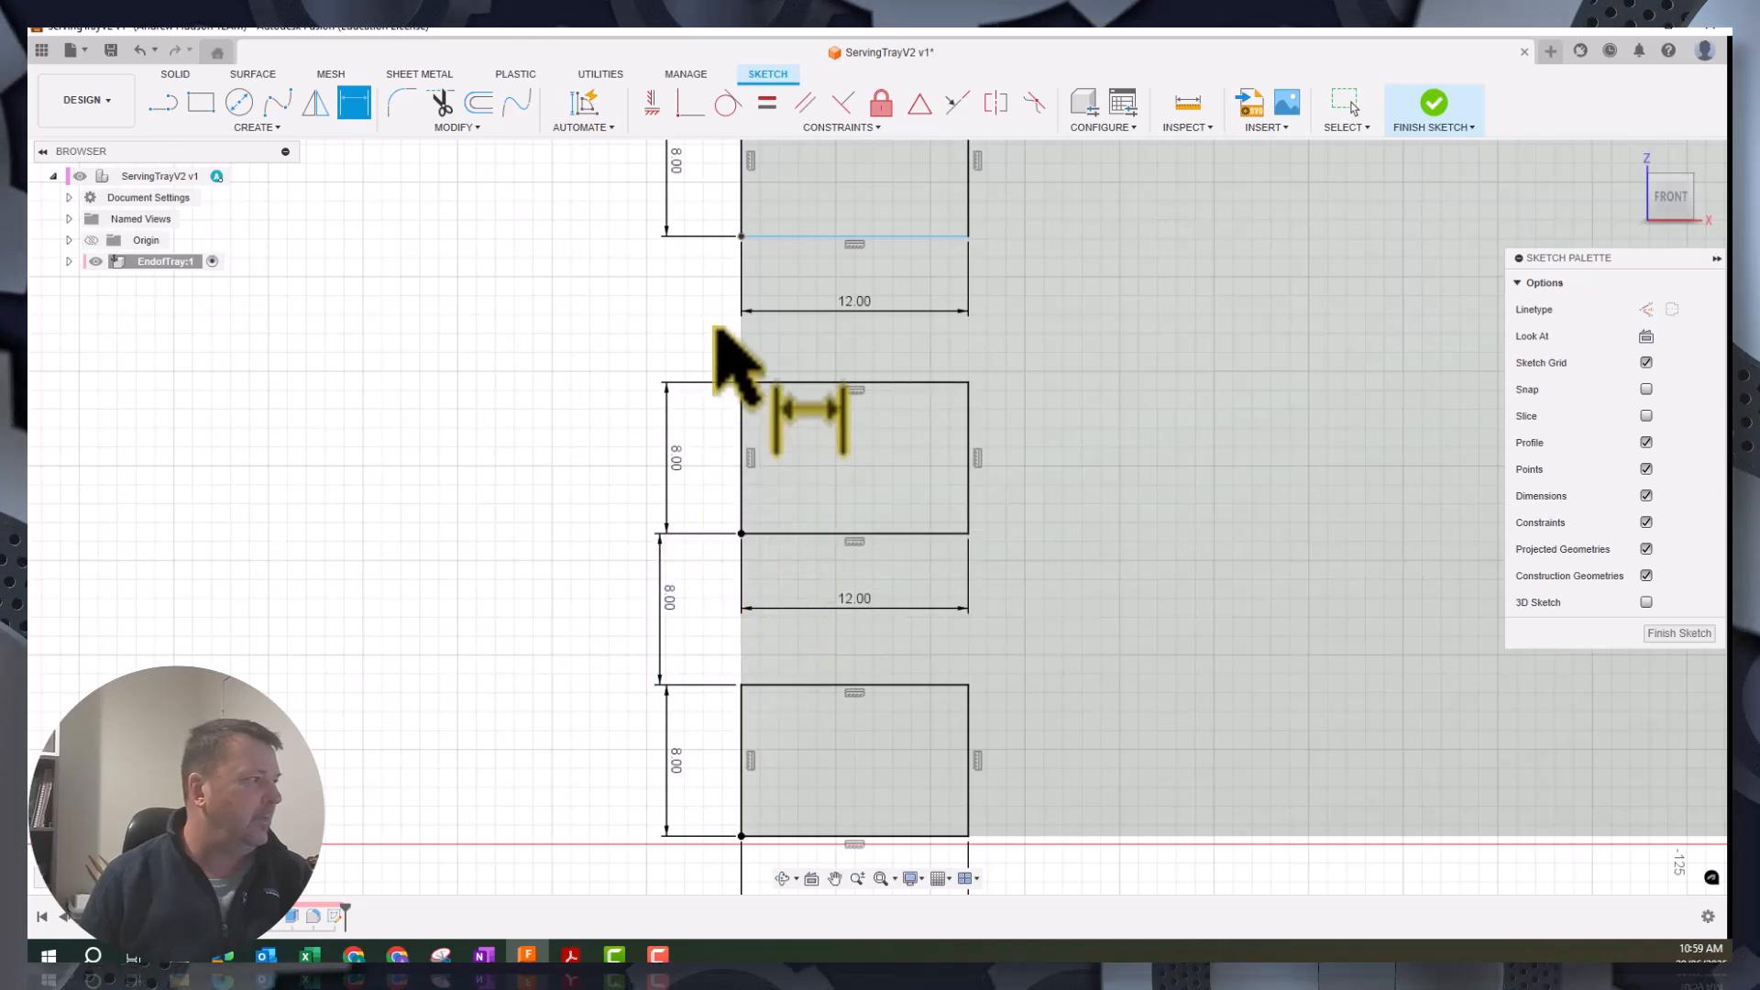
Dimension the vertical gap between the middle and upper rectangles at 8 mm and finish the sketch
click(740, 382)
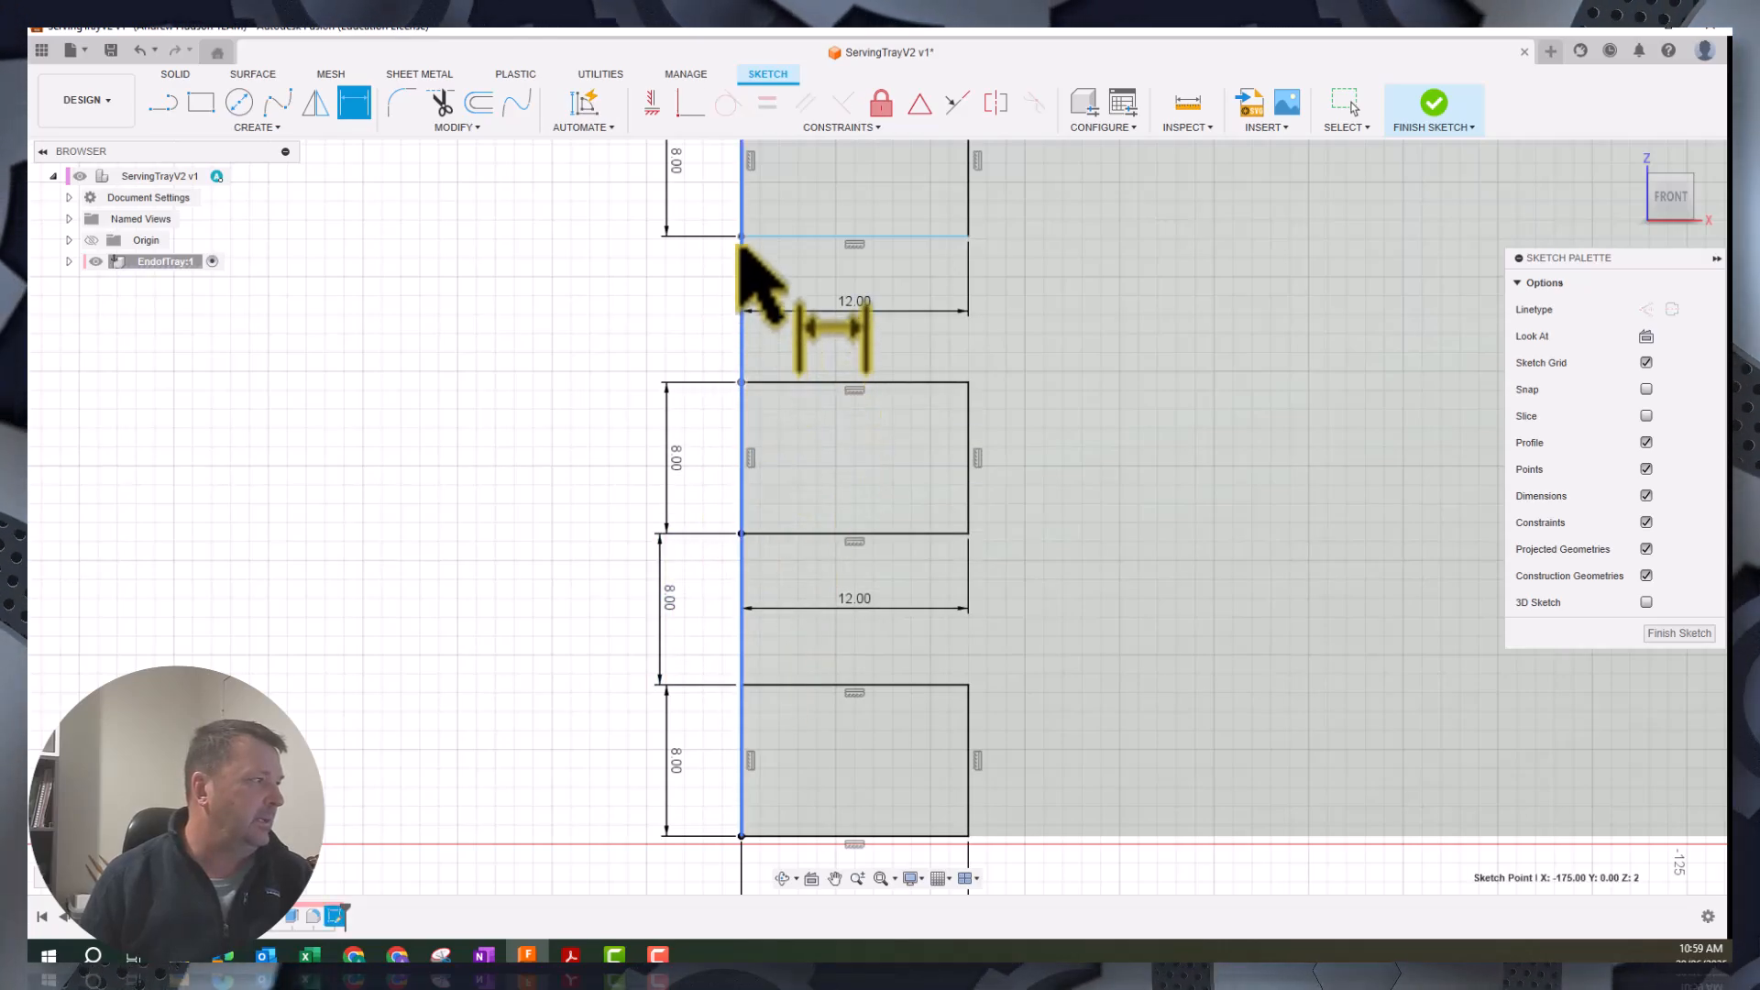
click(741, 237)
click(644, 295)
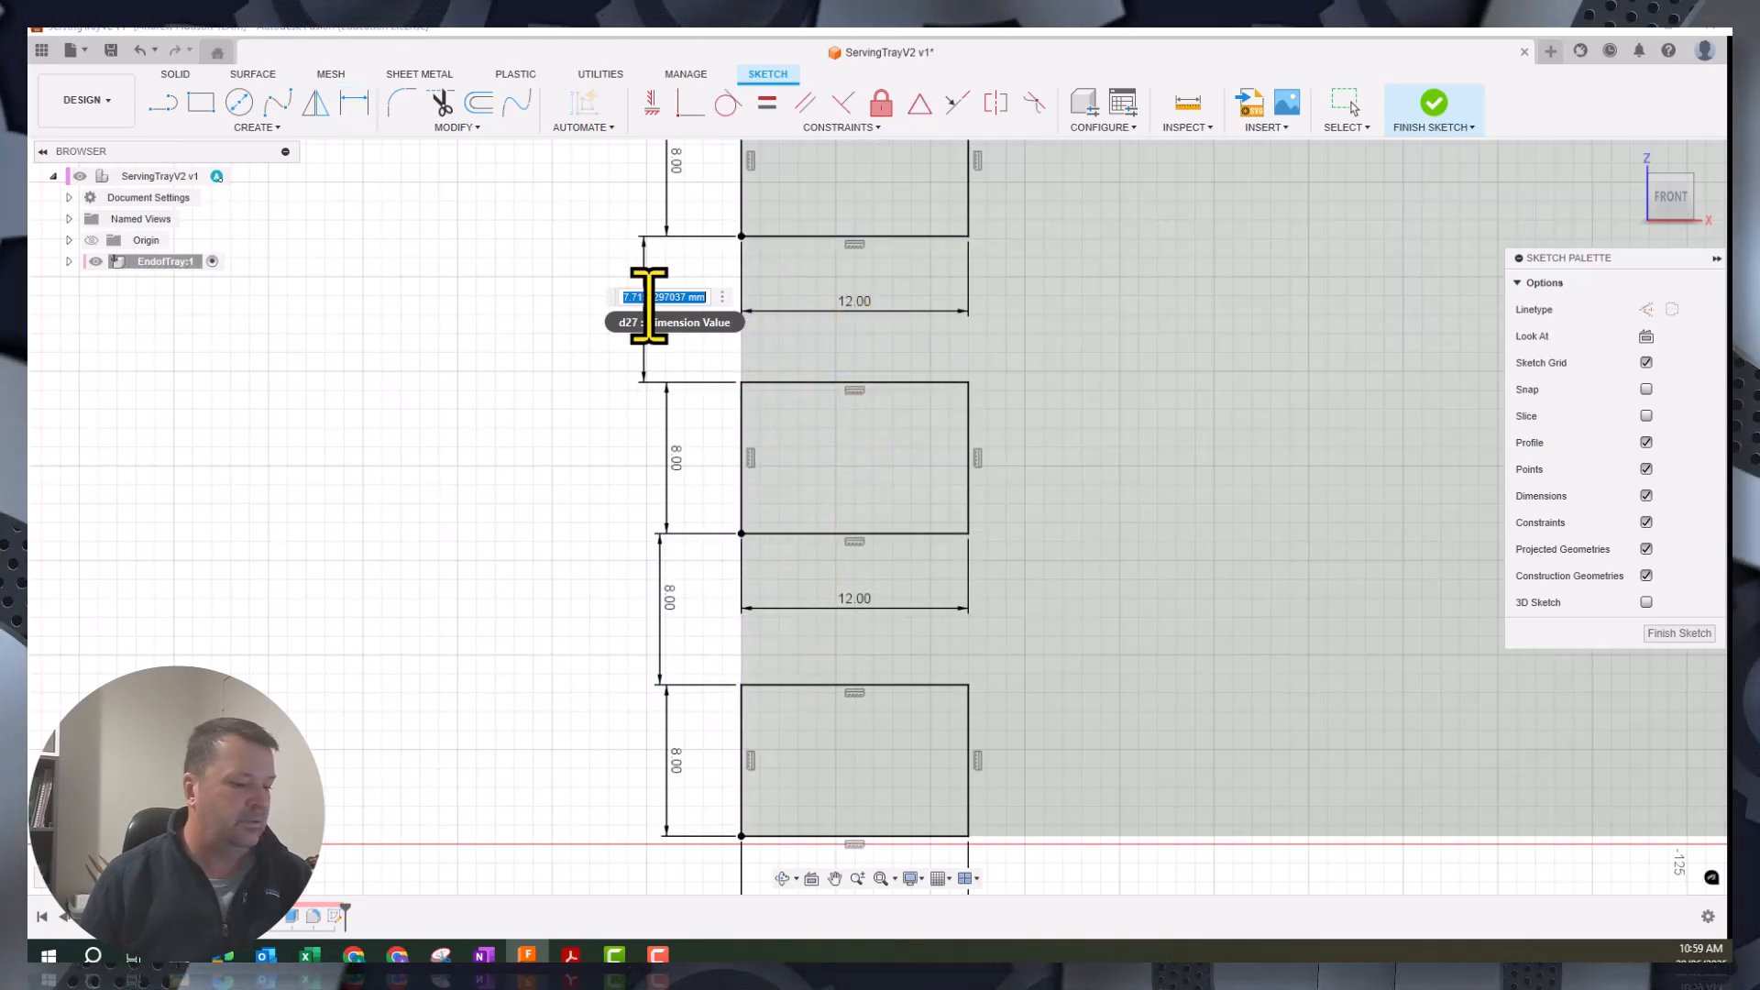
text(8)
scroll(596, 400, down, 4)
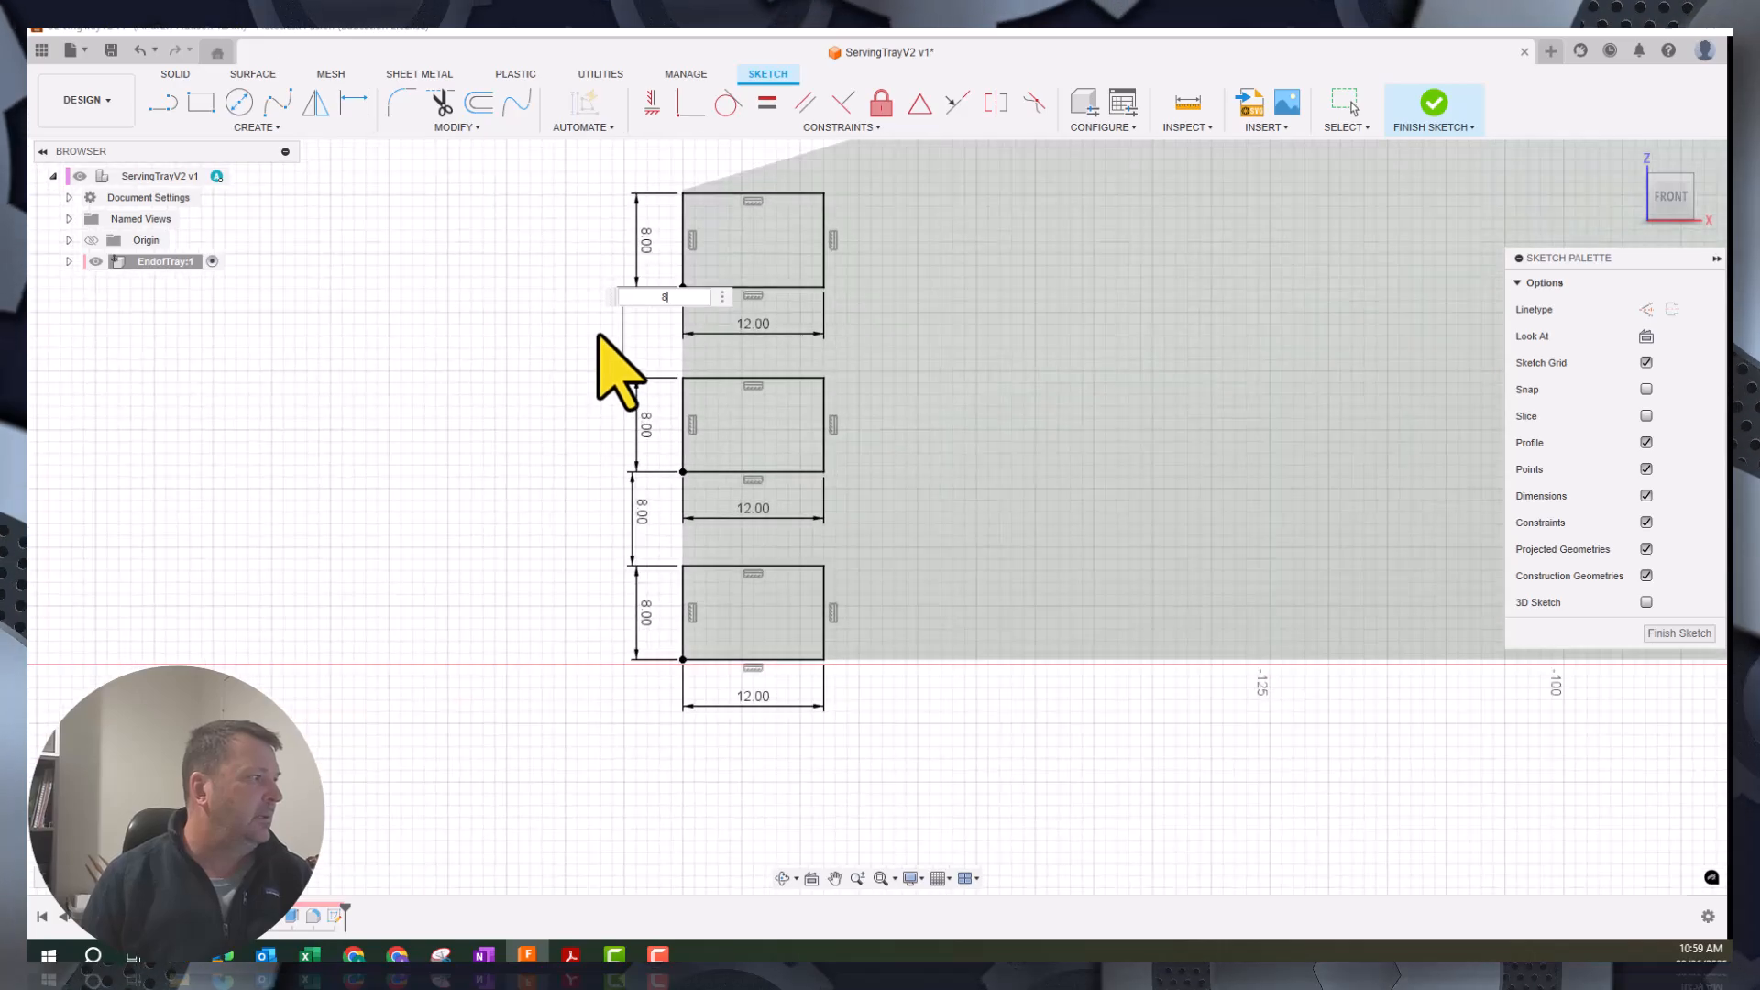
middle_drag(609, 361, 625, 431)
scroll(729, 349, up, 6)
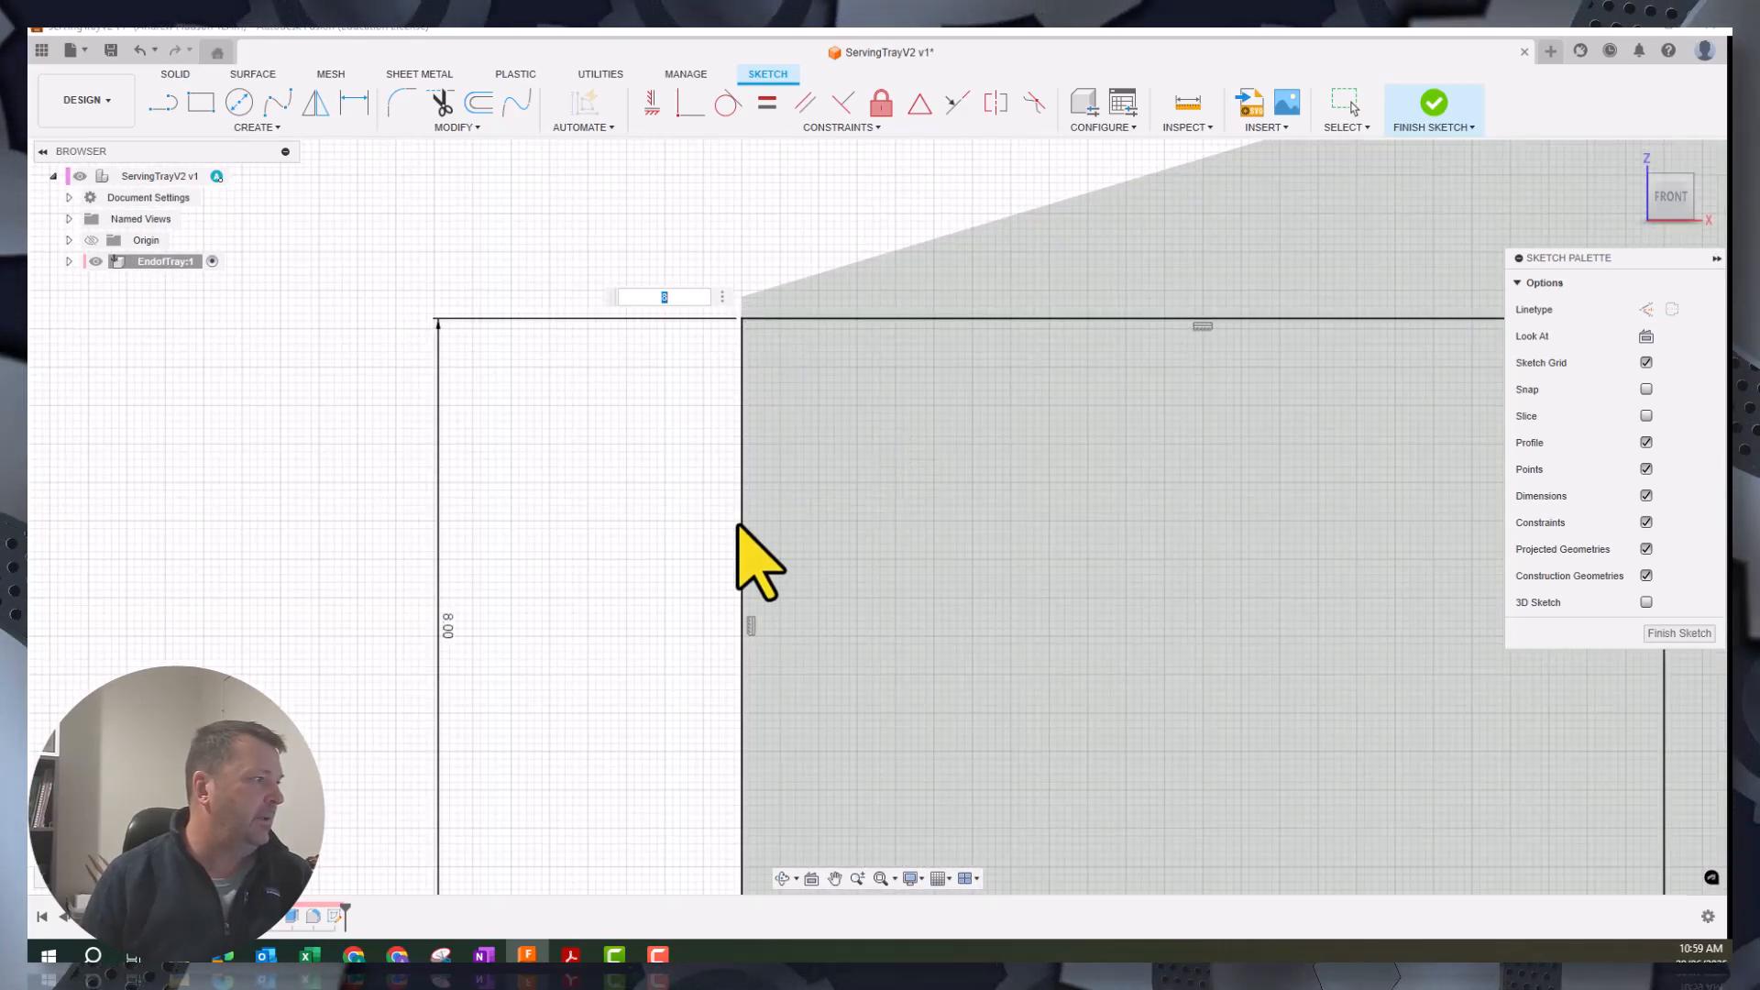
mouse_move(714, 488)
middle_down()
mouse_move(660, 381)
mouse_move(700, 244)
middle_up()
scroll(645, 539, up, 4)
scroll(648, 520, down, 2)
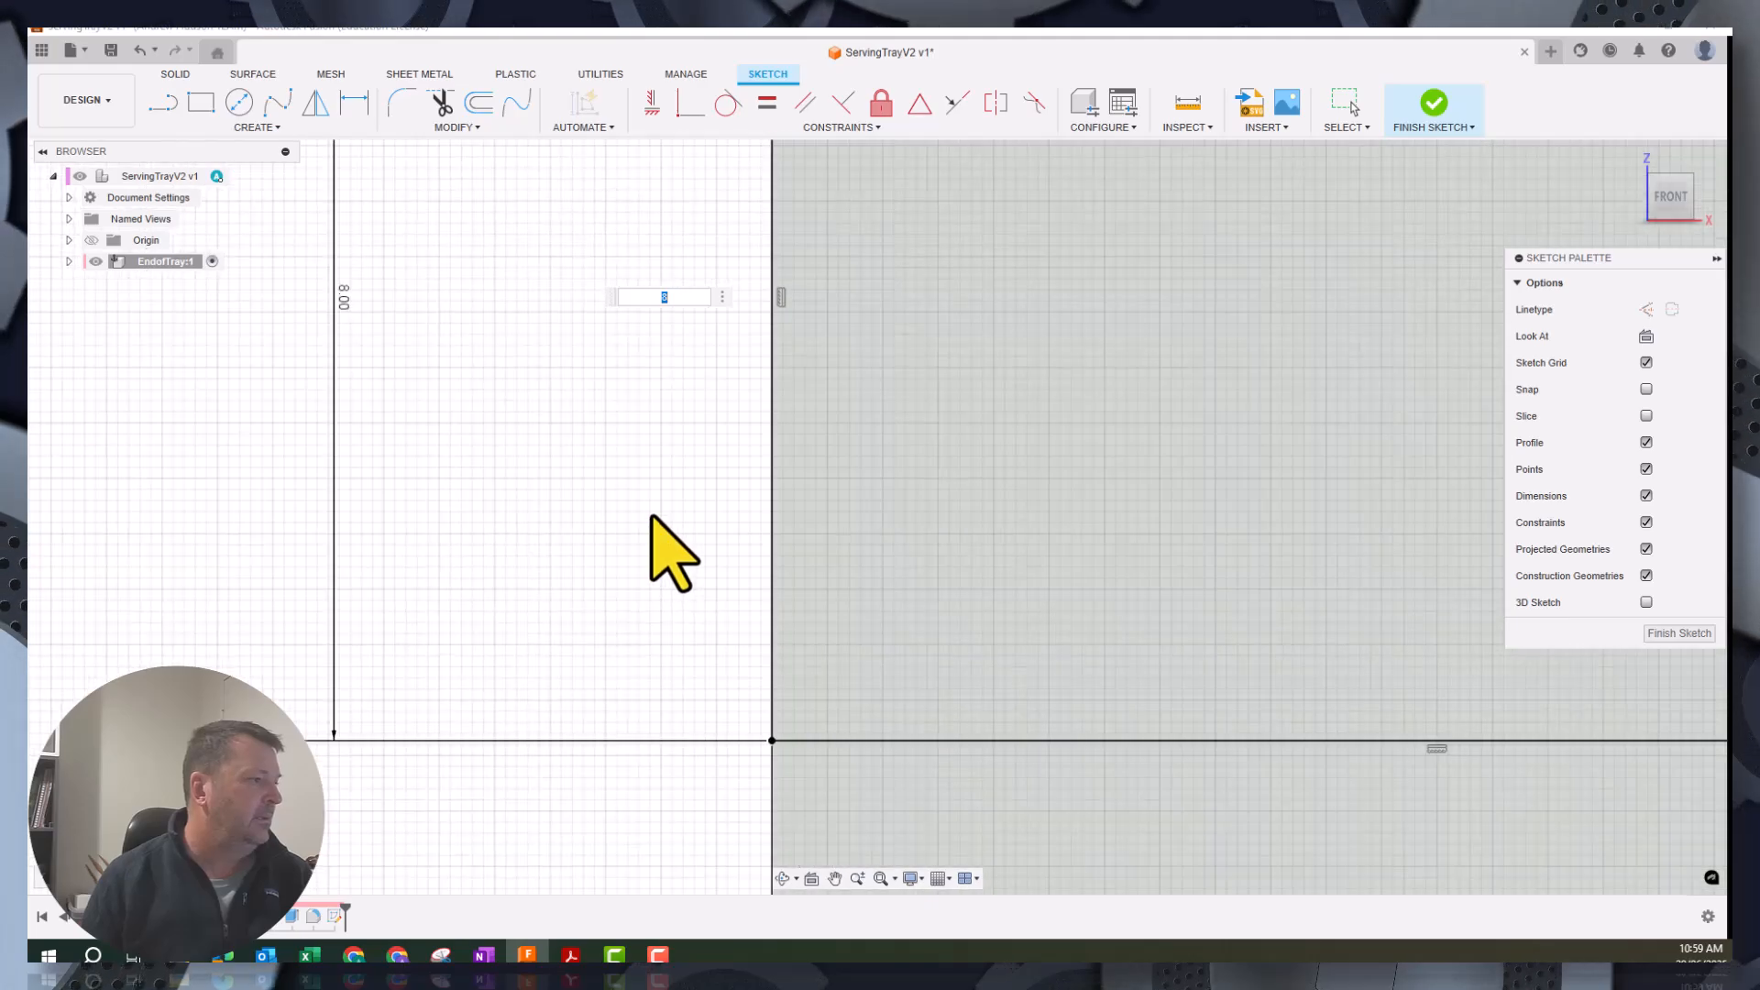
scroll(653, 518, down, 5)
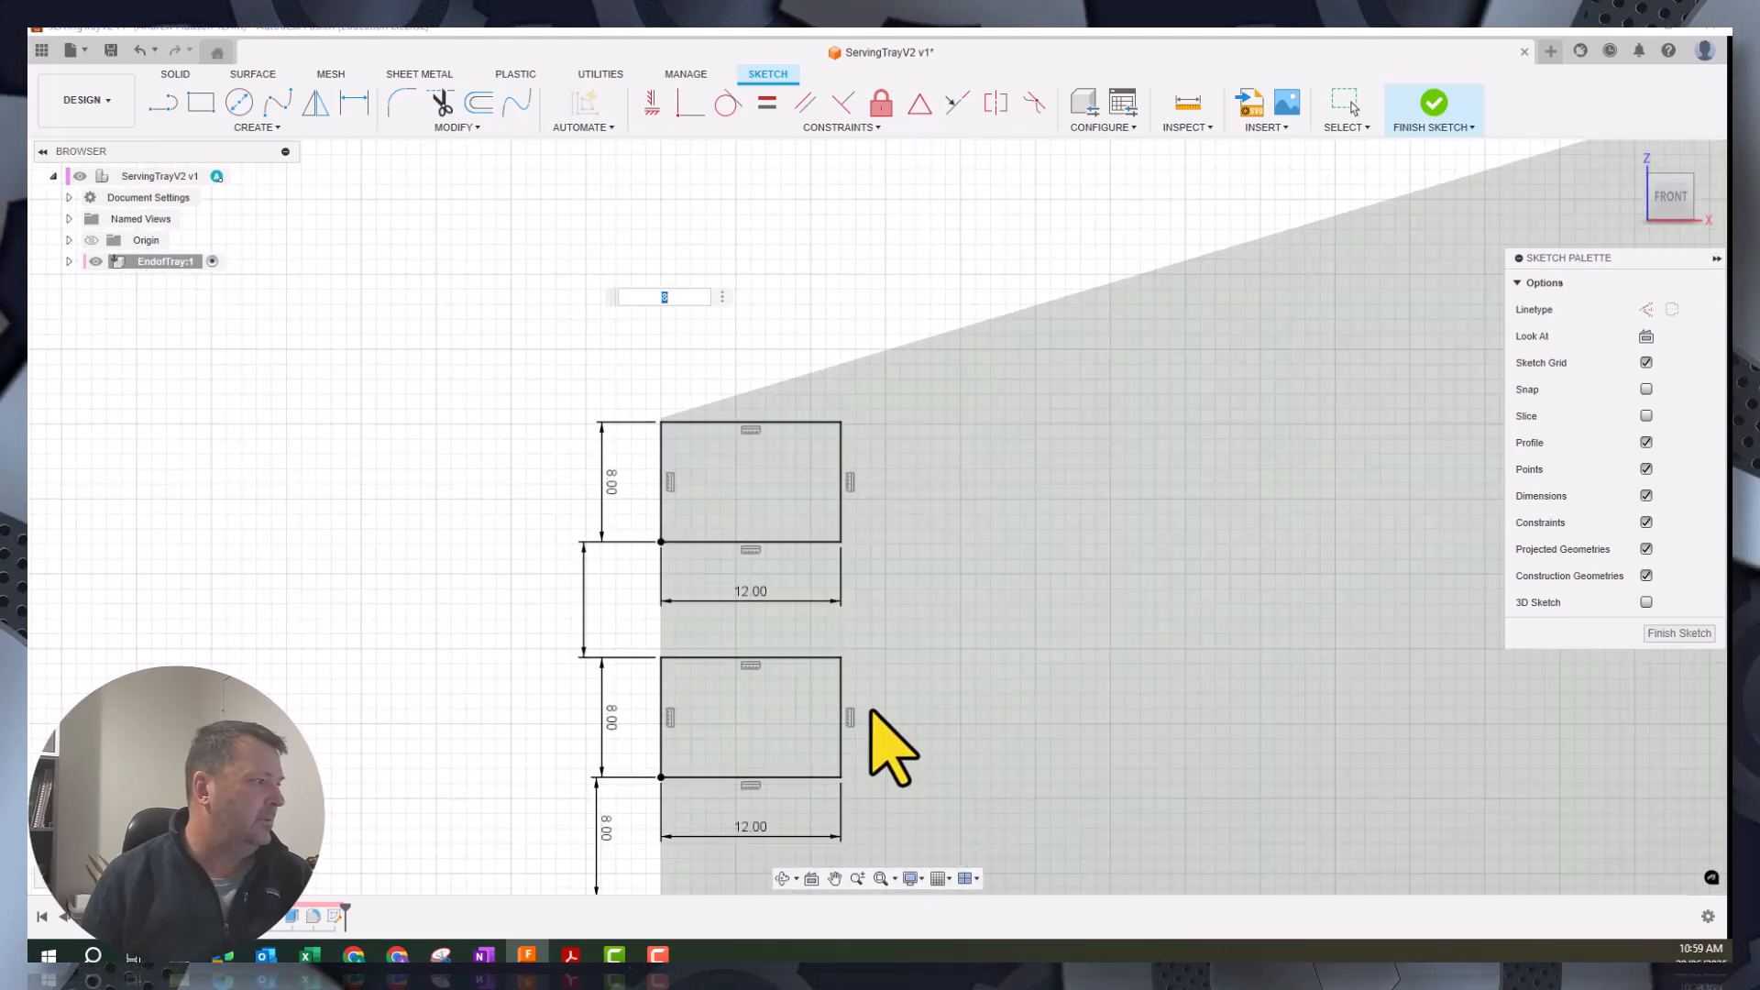
mouse_move(871, 710)
middle_down()
mouse_move(907, 459)
mouse_move(937, 428)
middle_up()
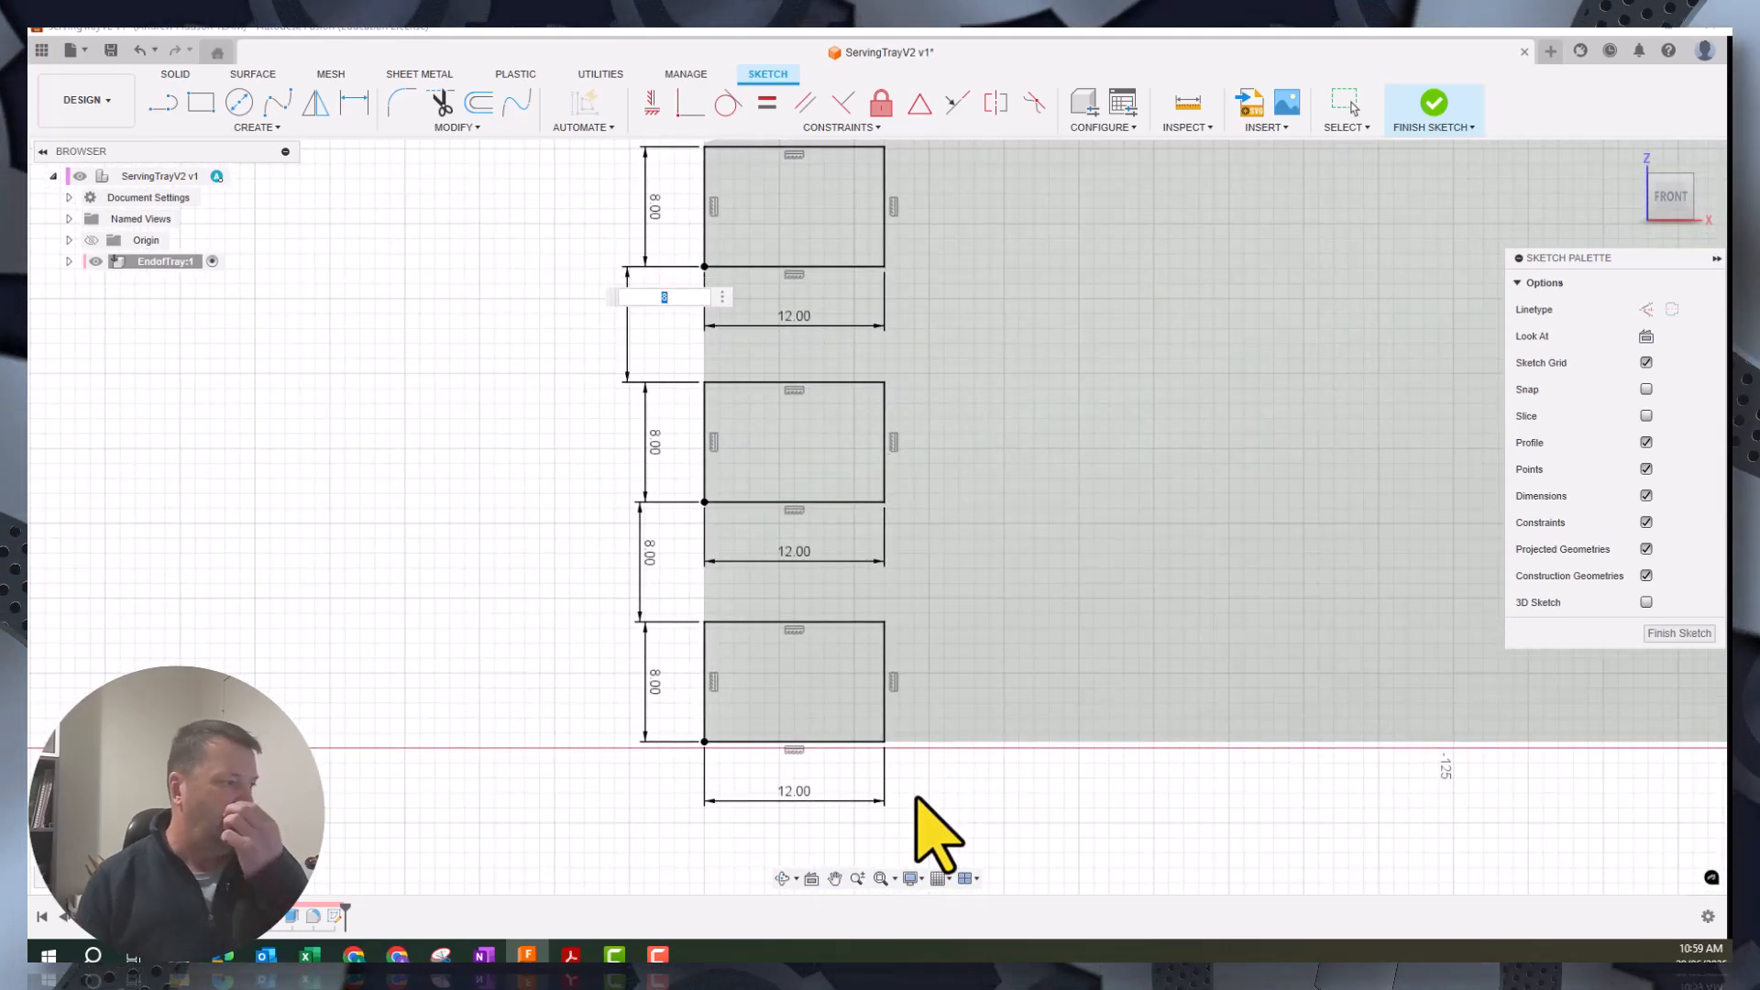
click(1434, 104)
Extrude the three joint rectangles by -12 mm as a cut through the board's left end
middle_drag(595, 477, 484, 486)
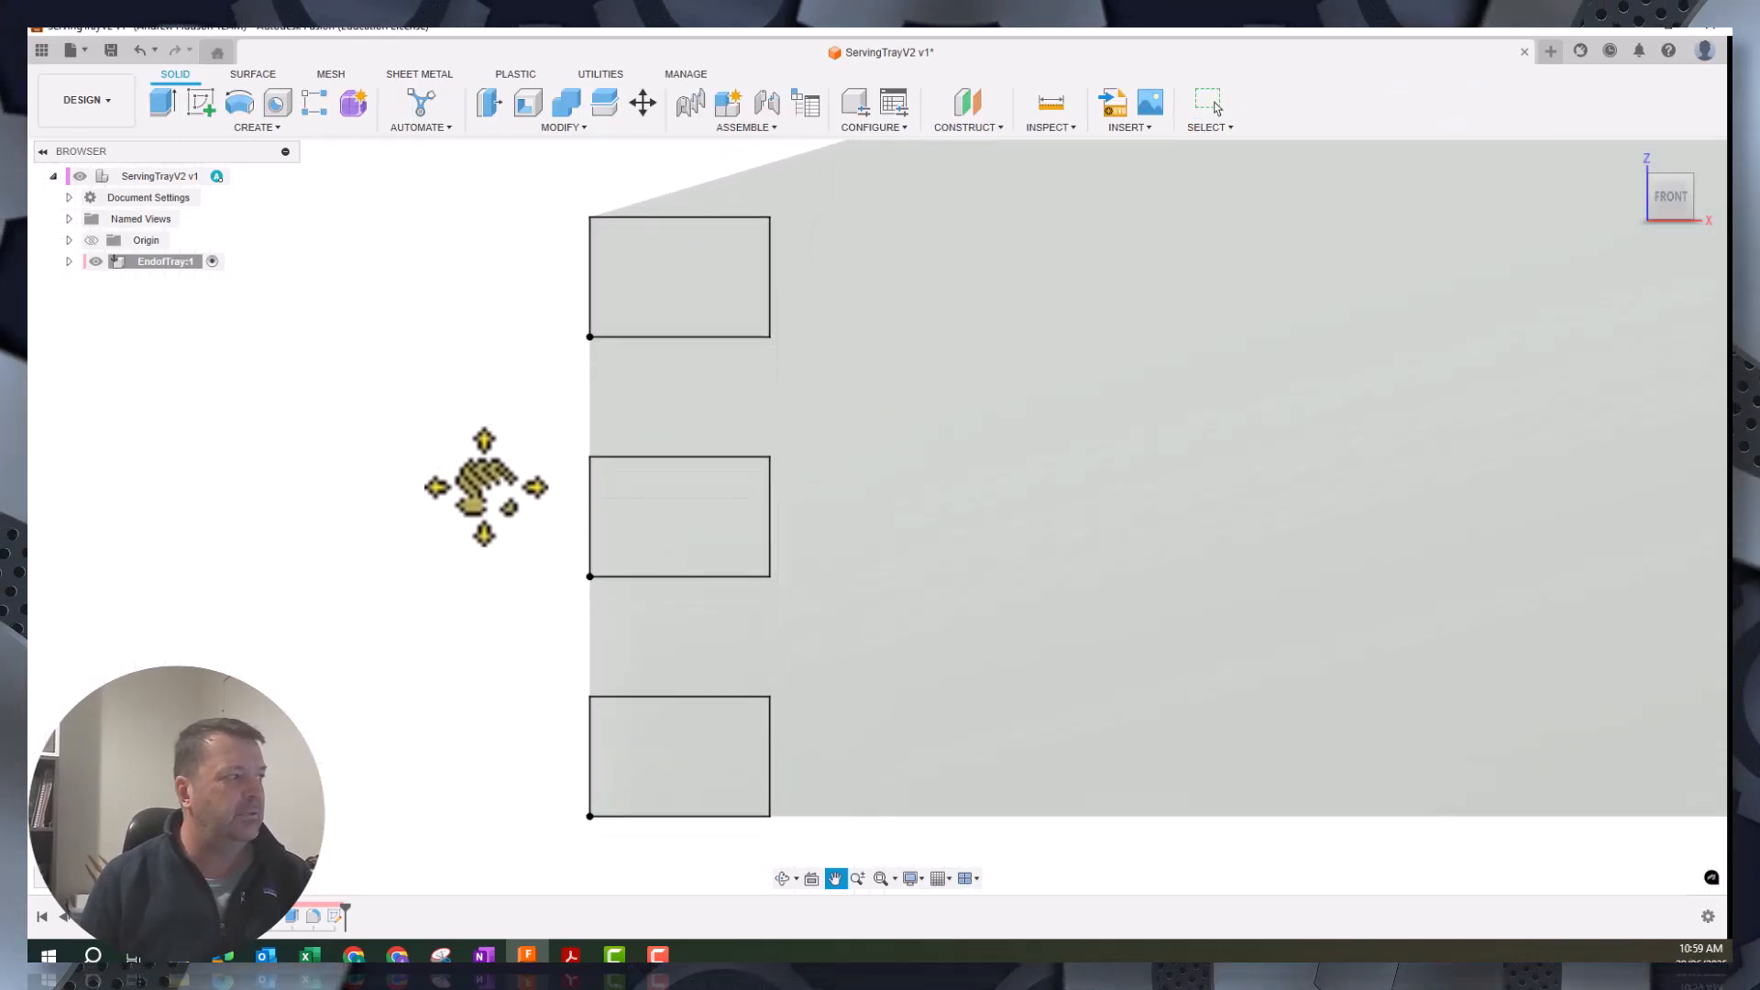
click(162, 102)
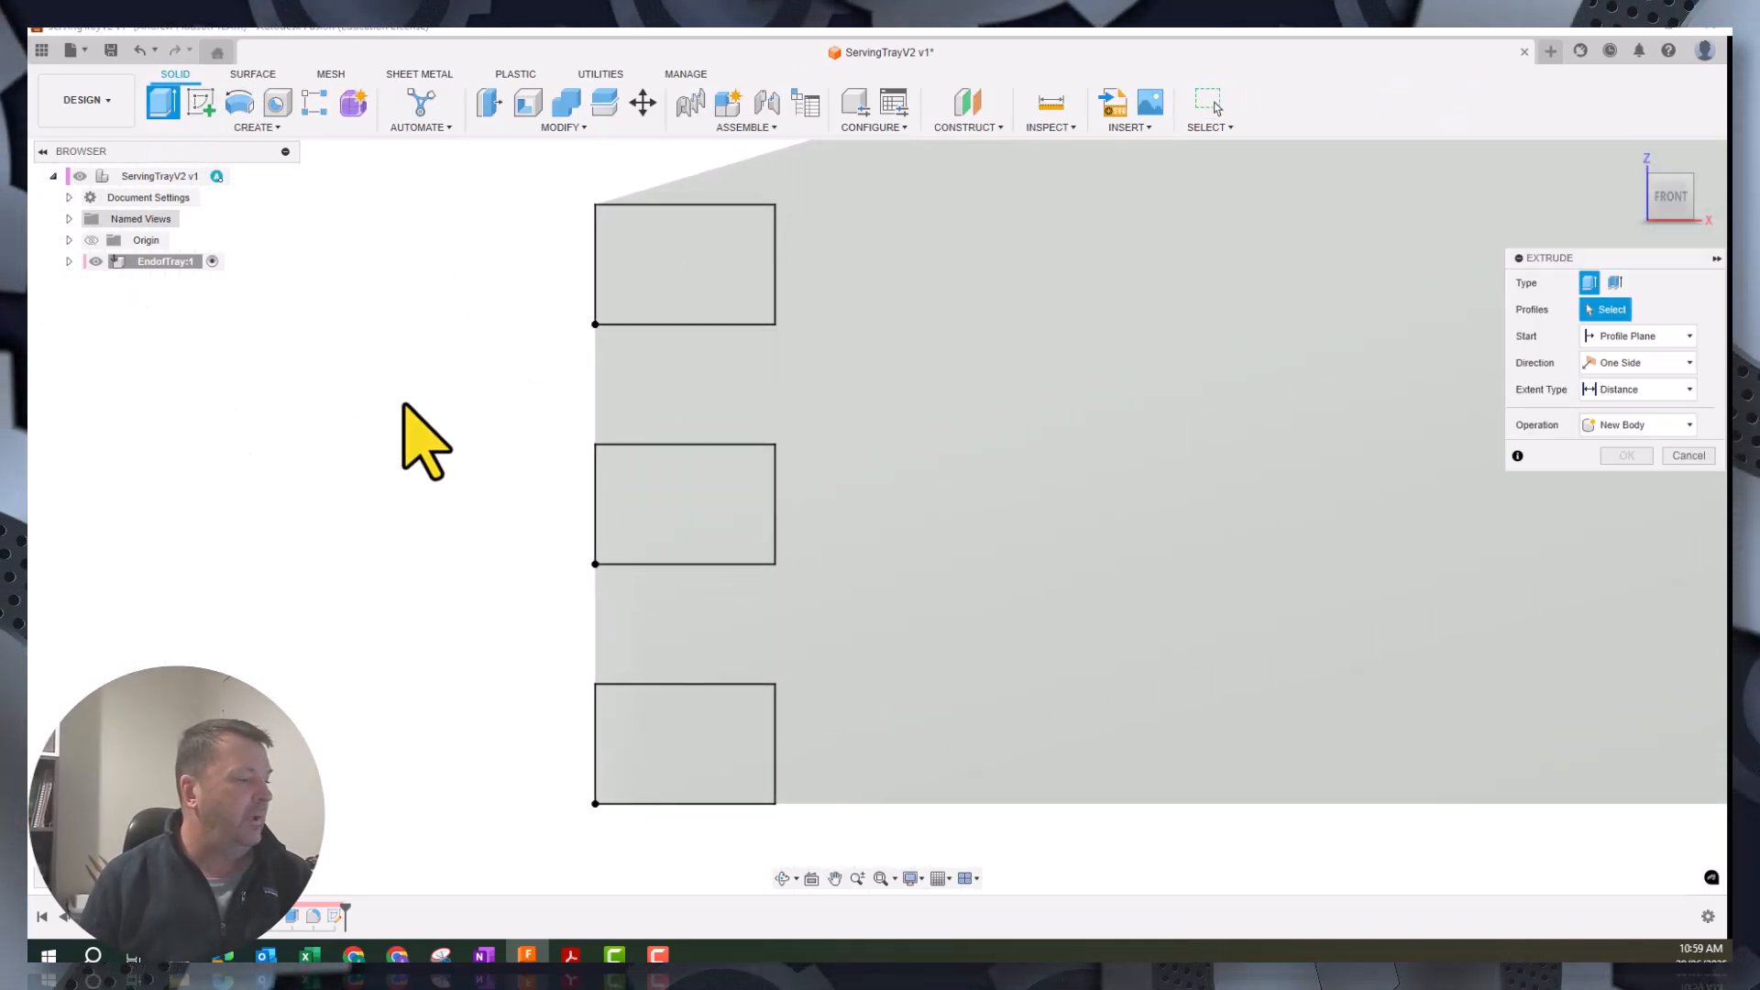
click(632, 724)
click(674, 518)
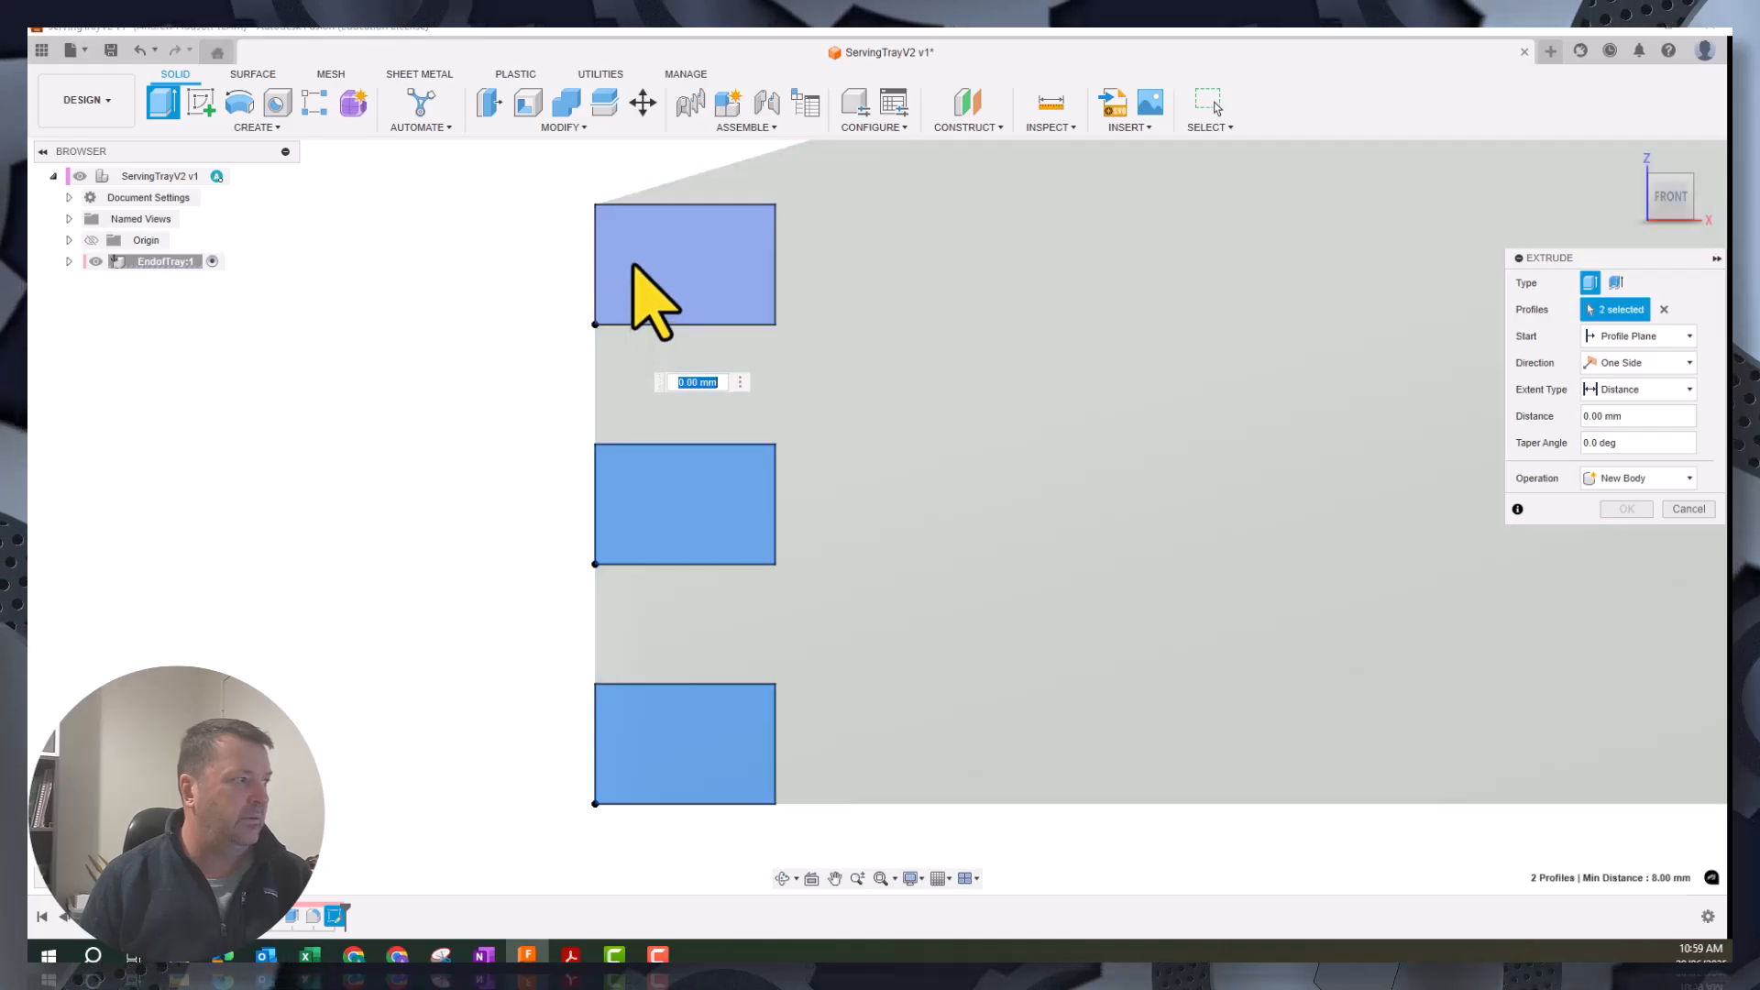
click(628, 273)
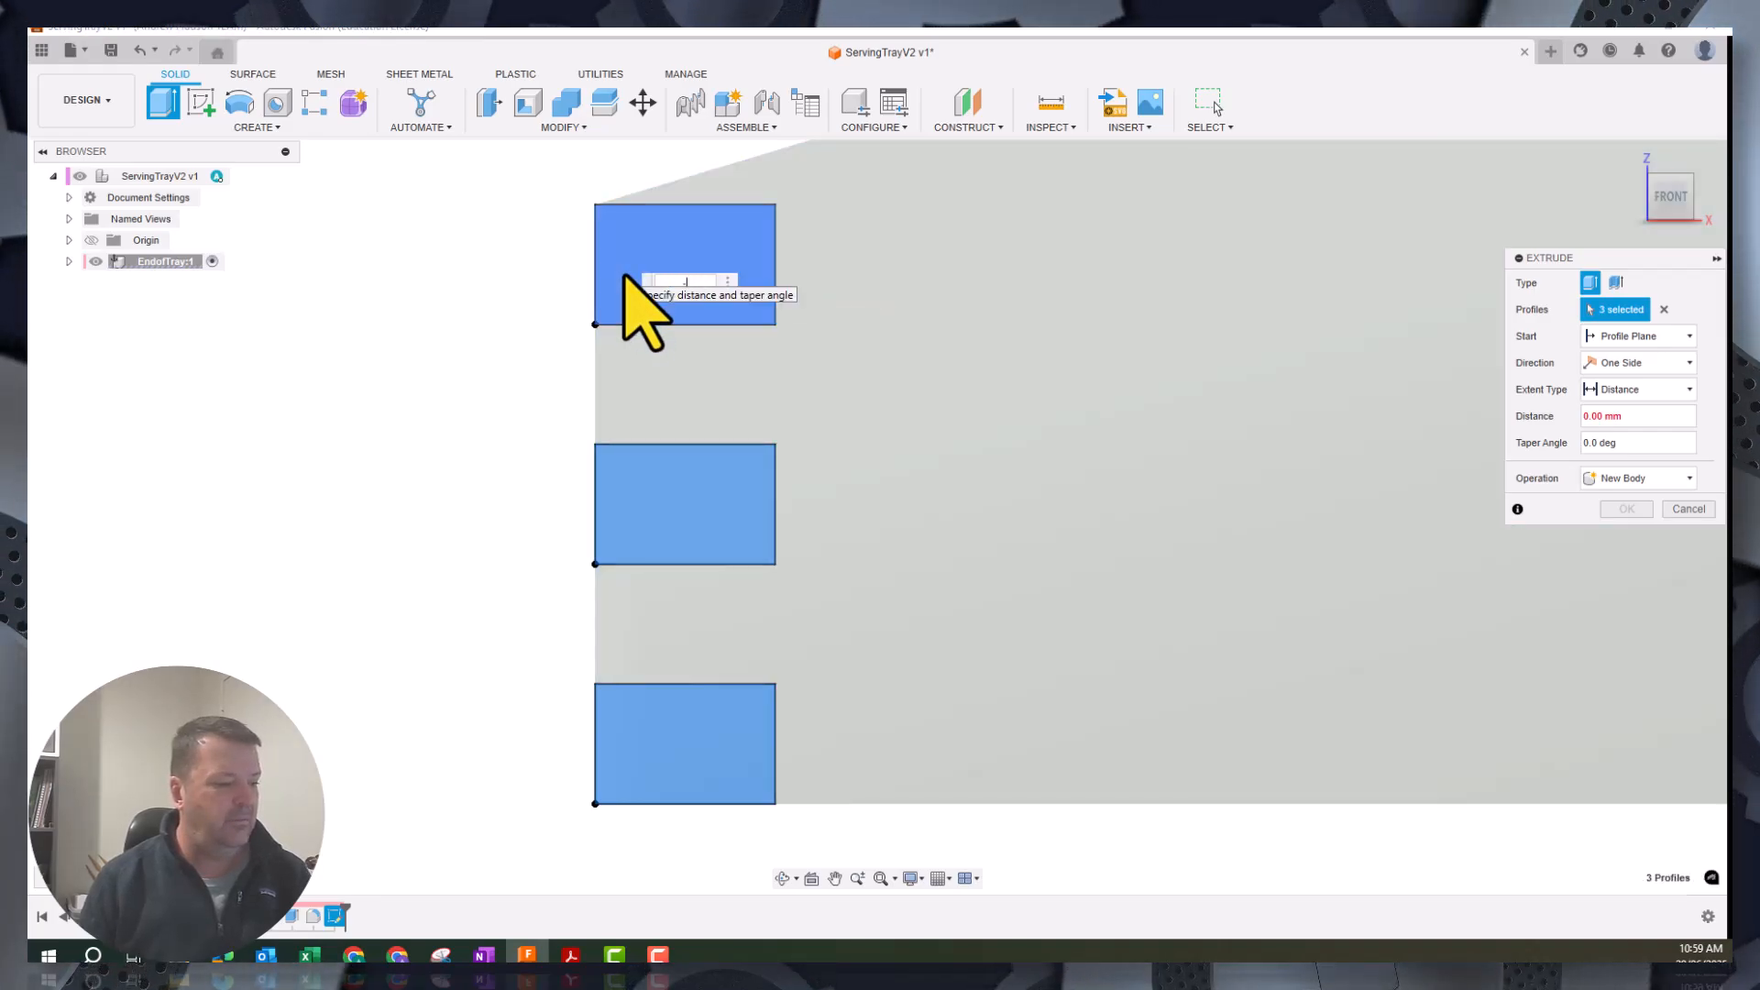
text(-12)
key(Return)
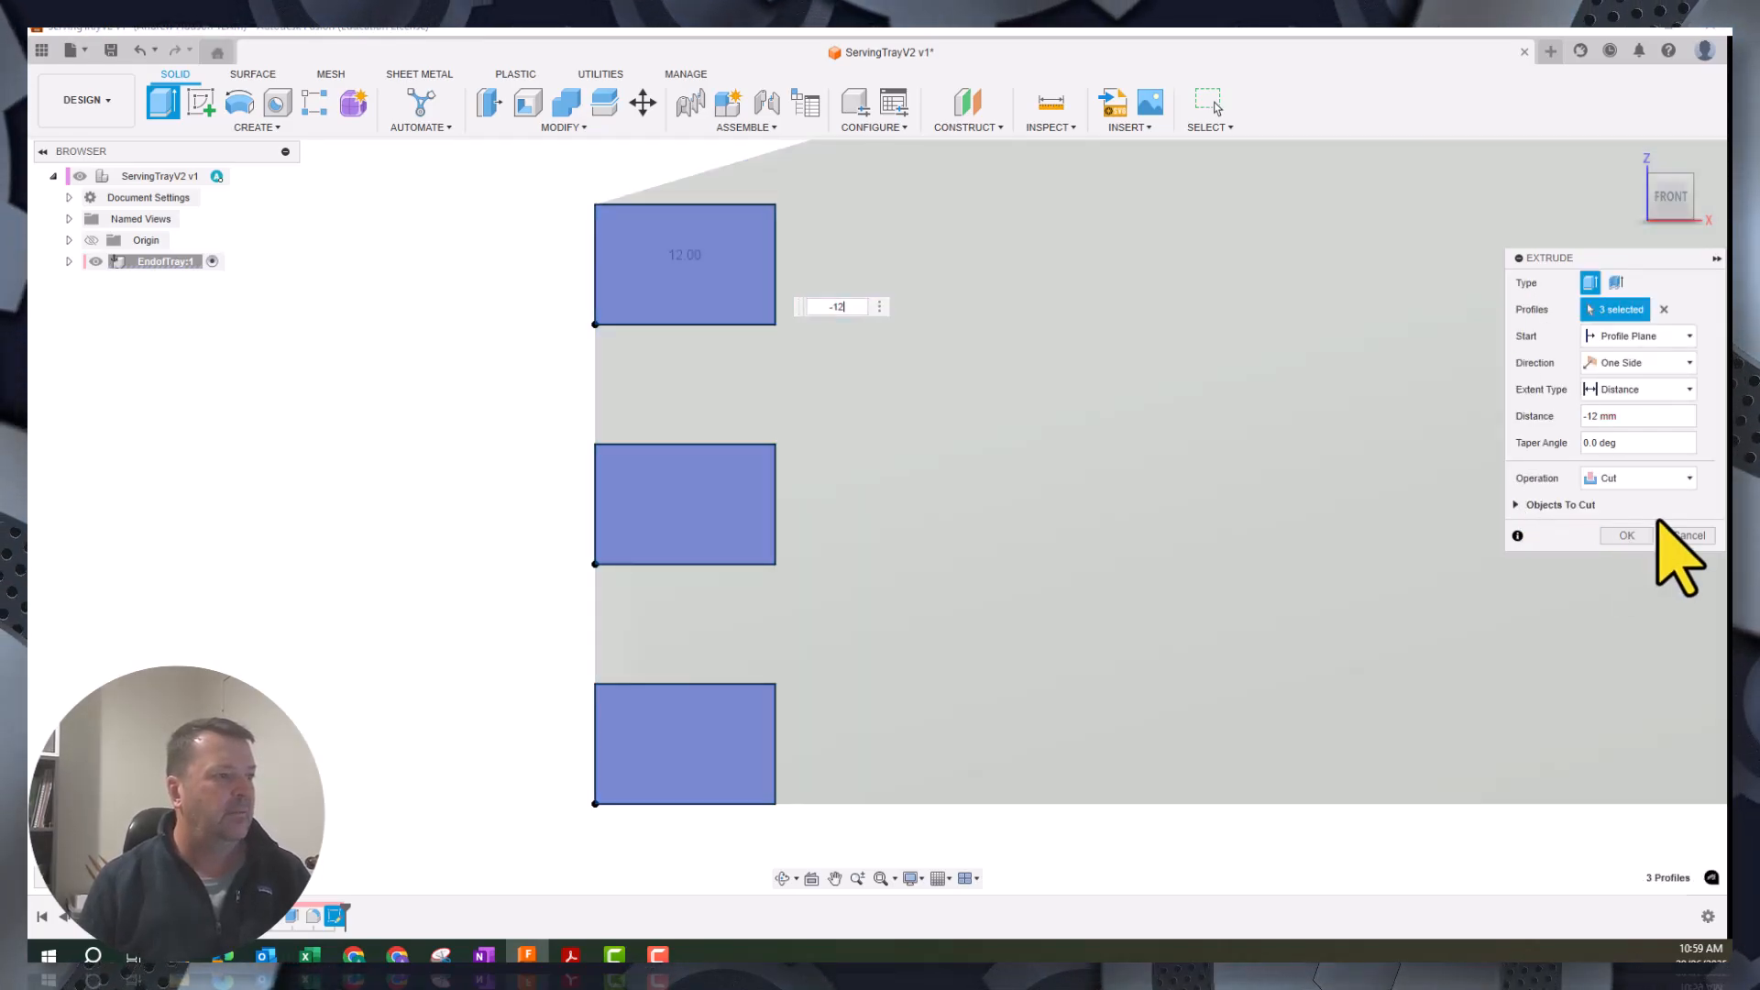
click(1625, 536)
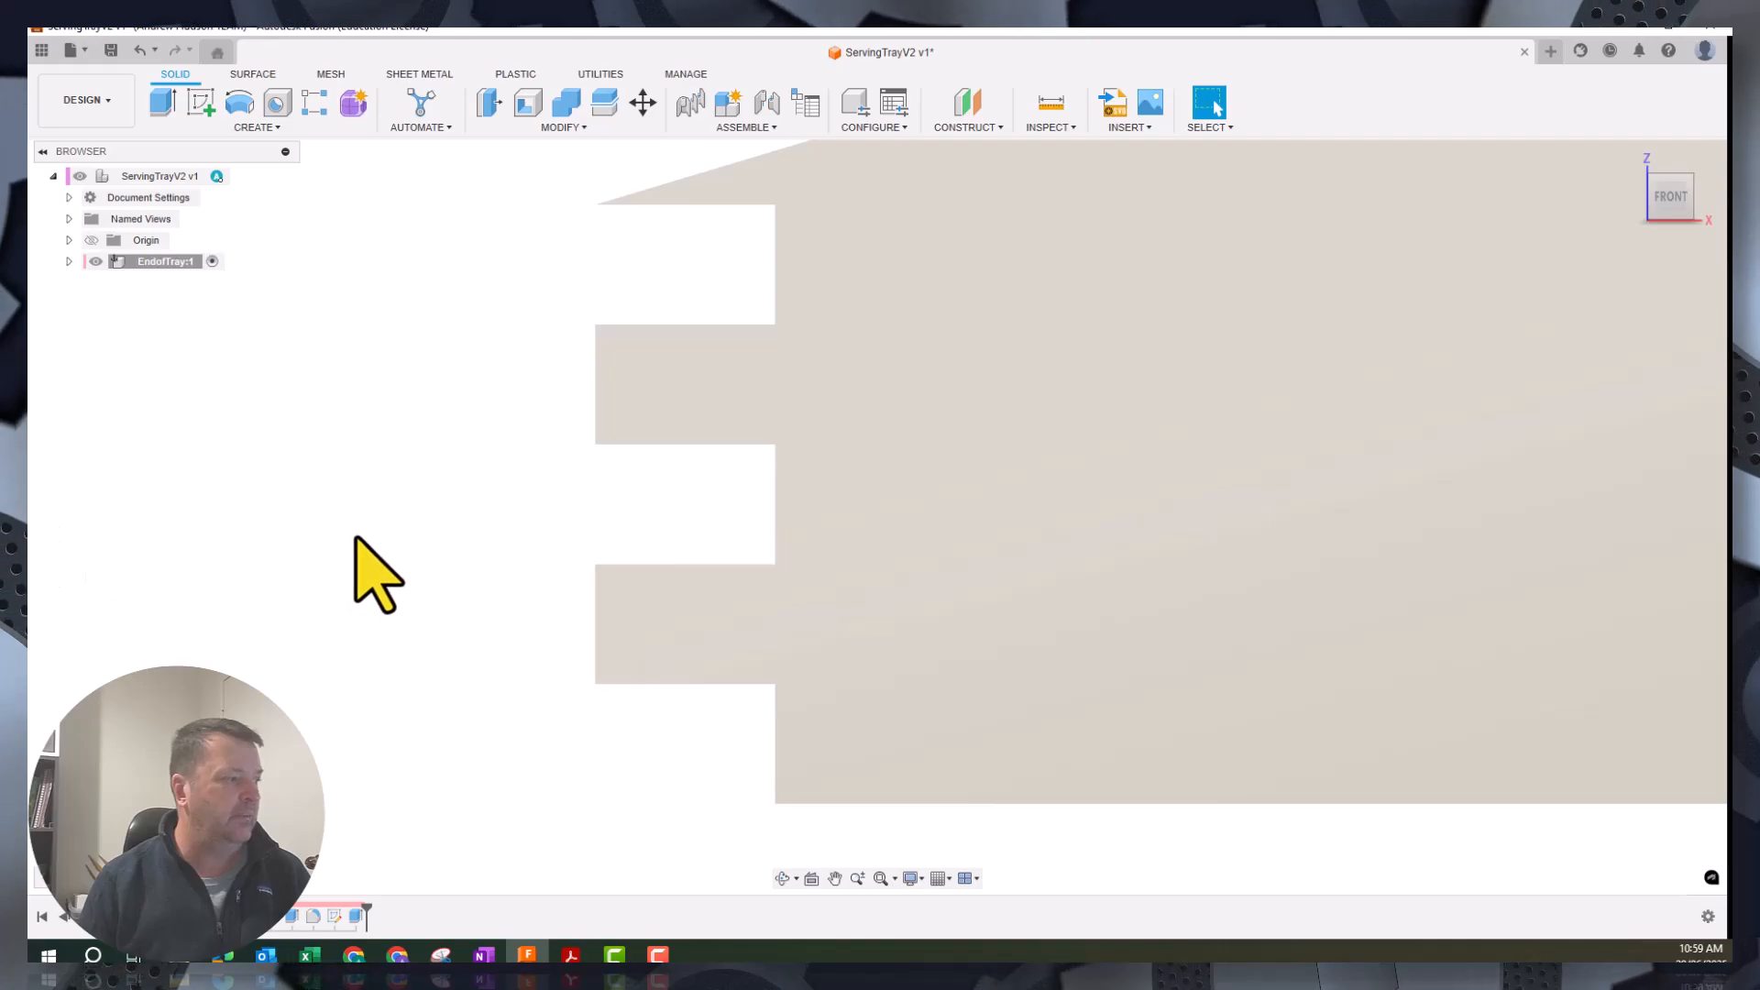
Mirror the joint cut feature to the board's other end, using object type Features and the vertical origin plane through the board's centre
scroll(385, 550, down, 8)
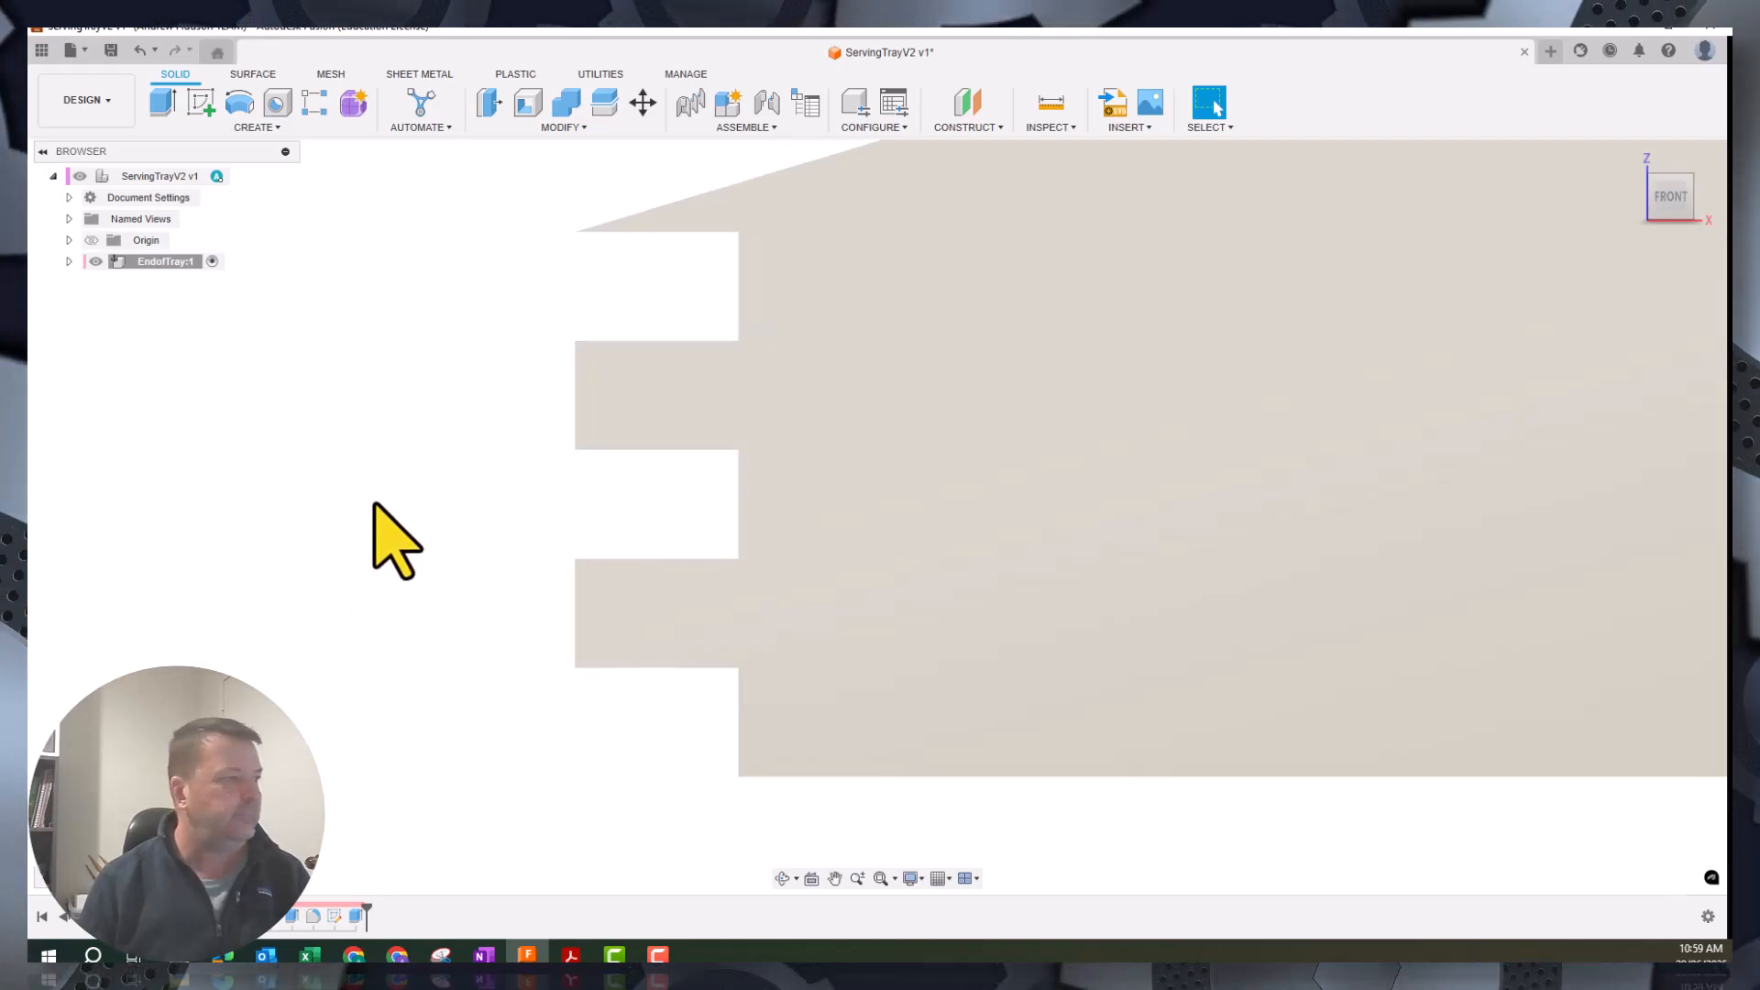
middle_drag(882, 603, 853, 643)
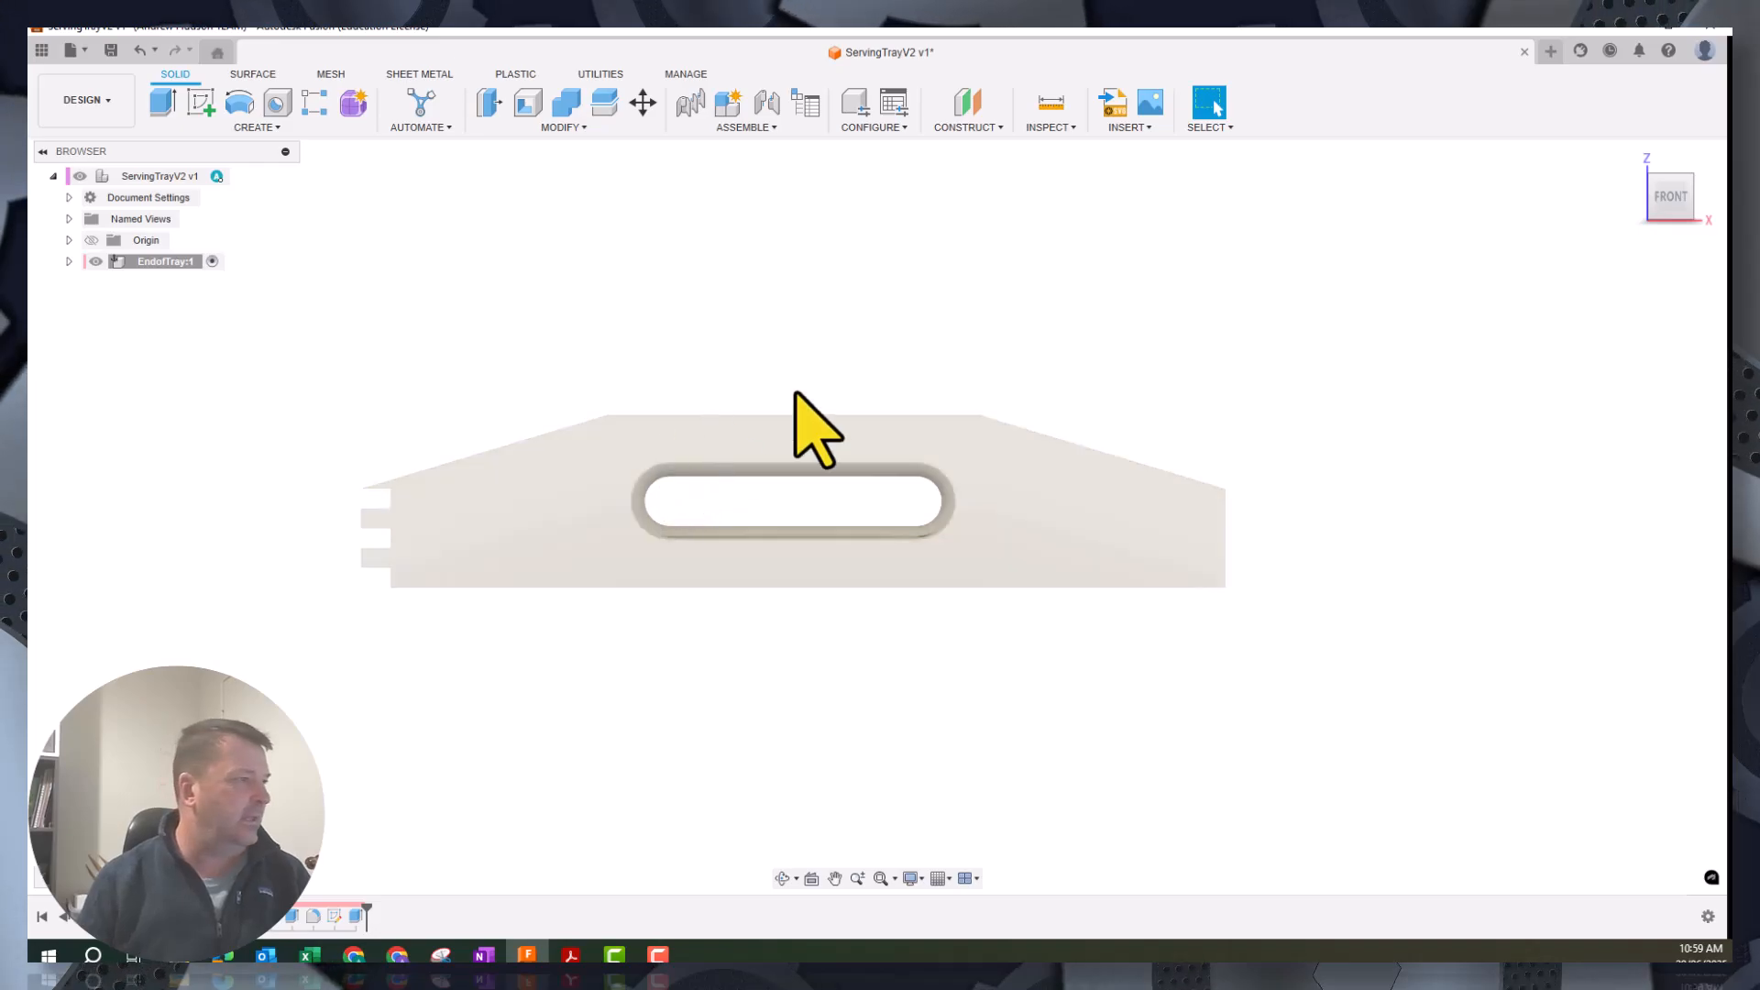
click(1691, 177)
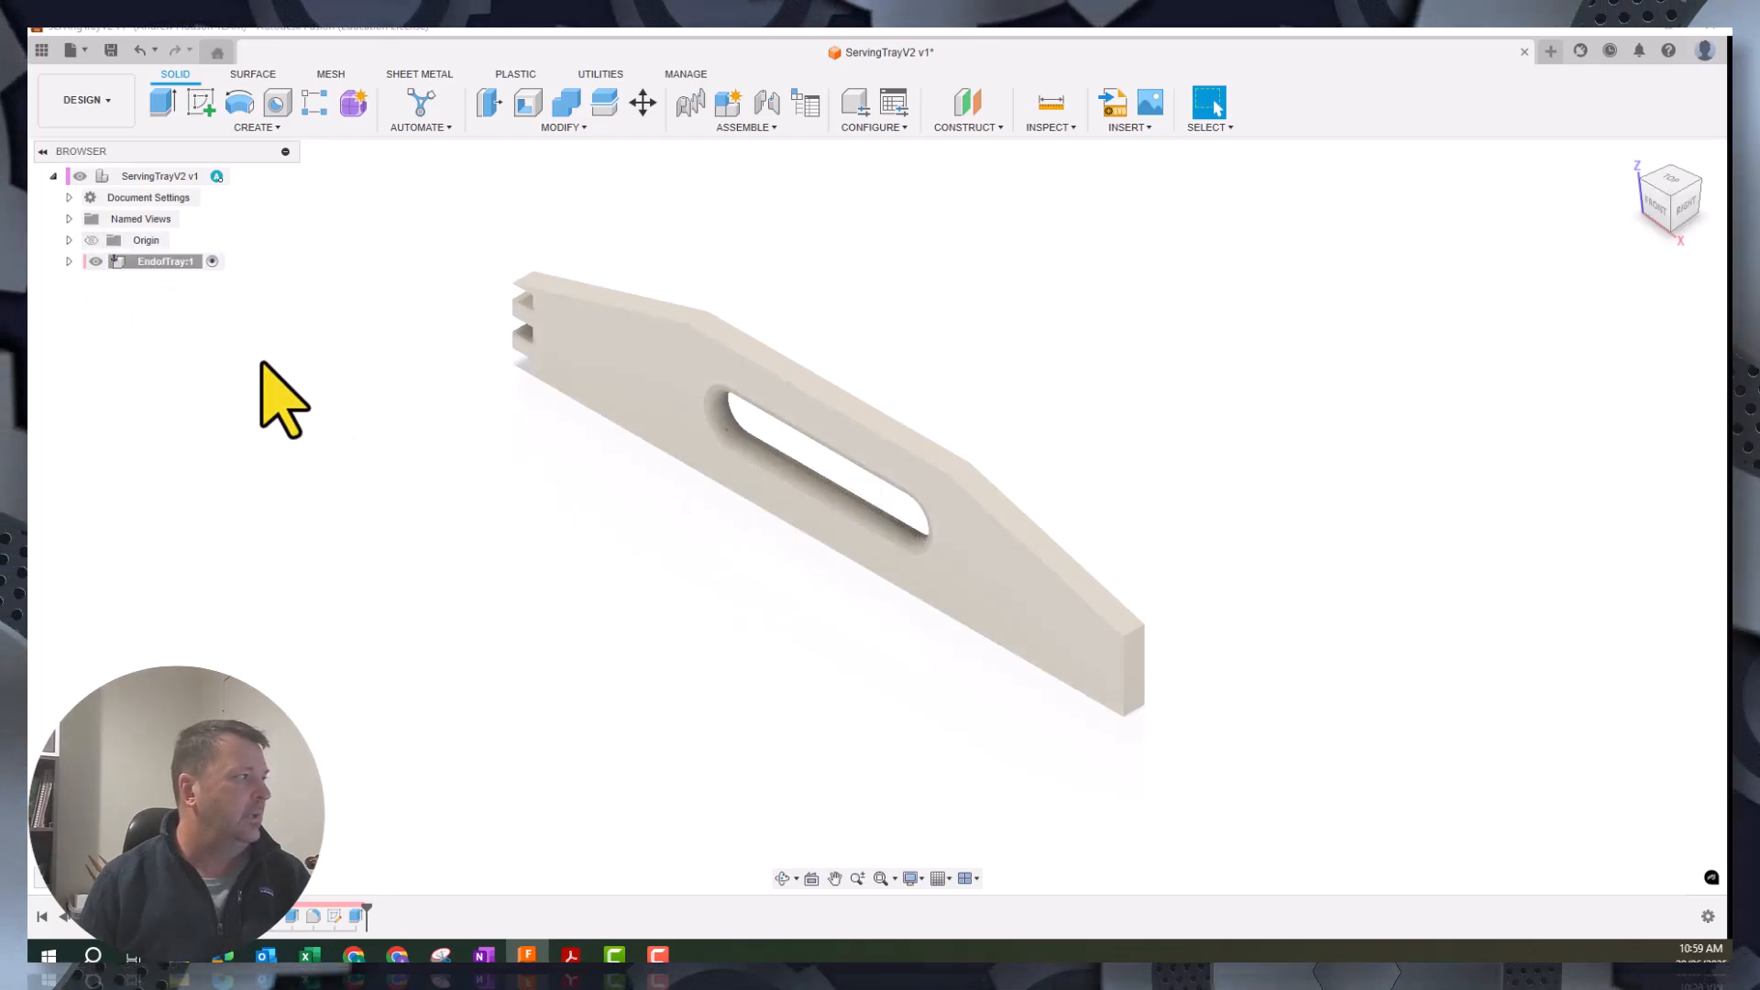
click(563, 128)
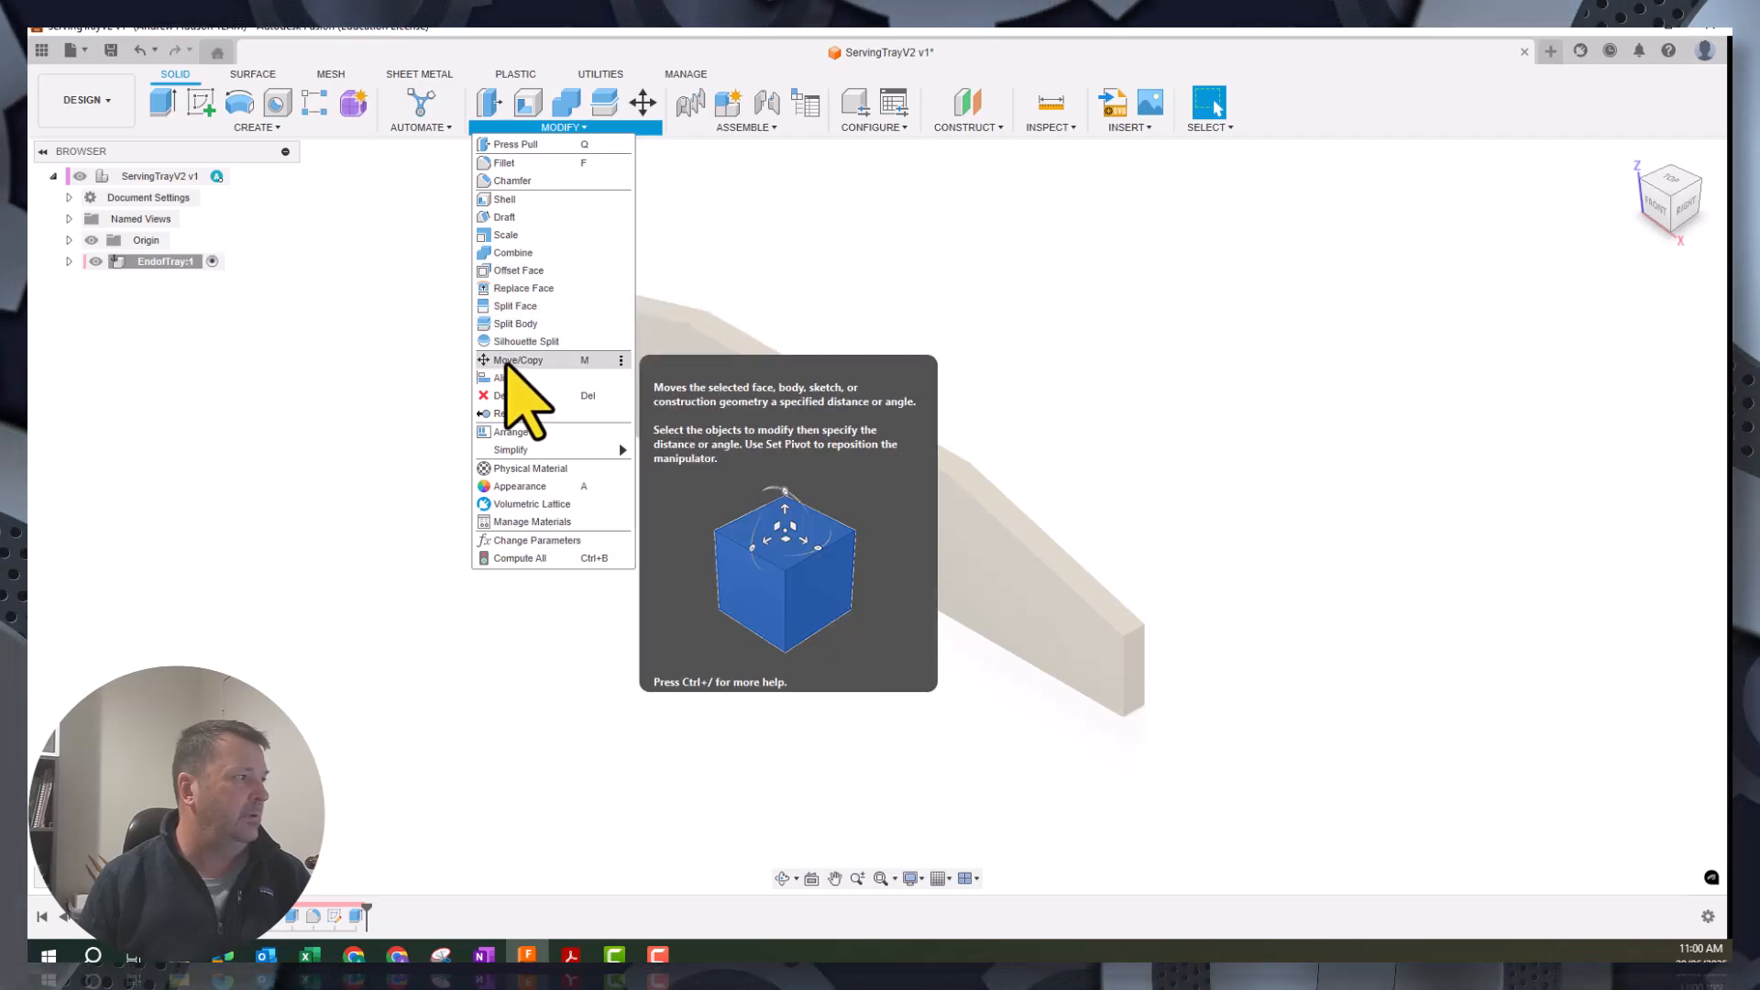
click(255, 128)
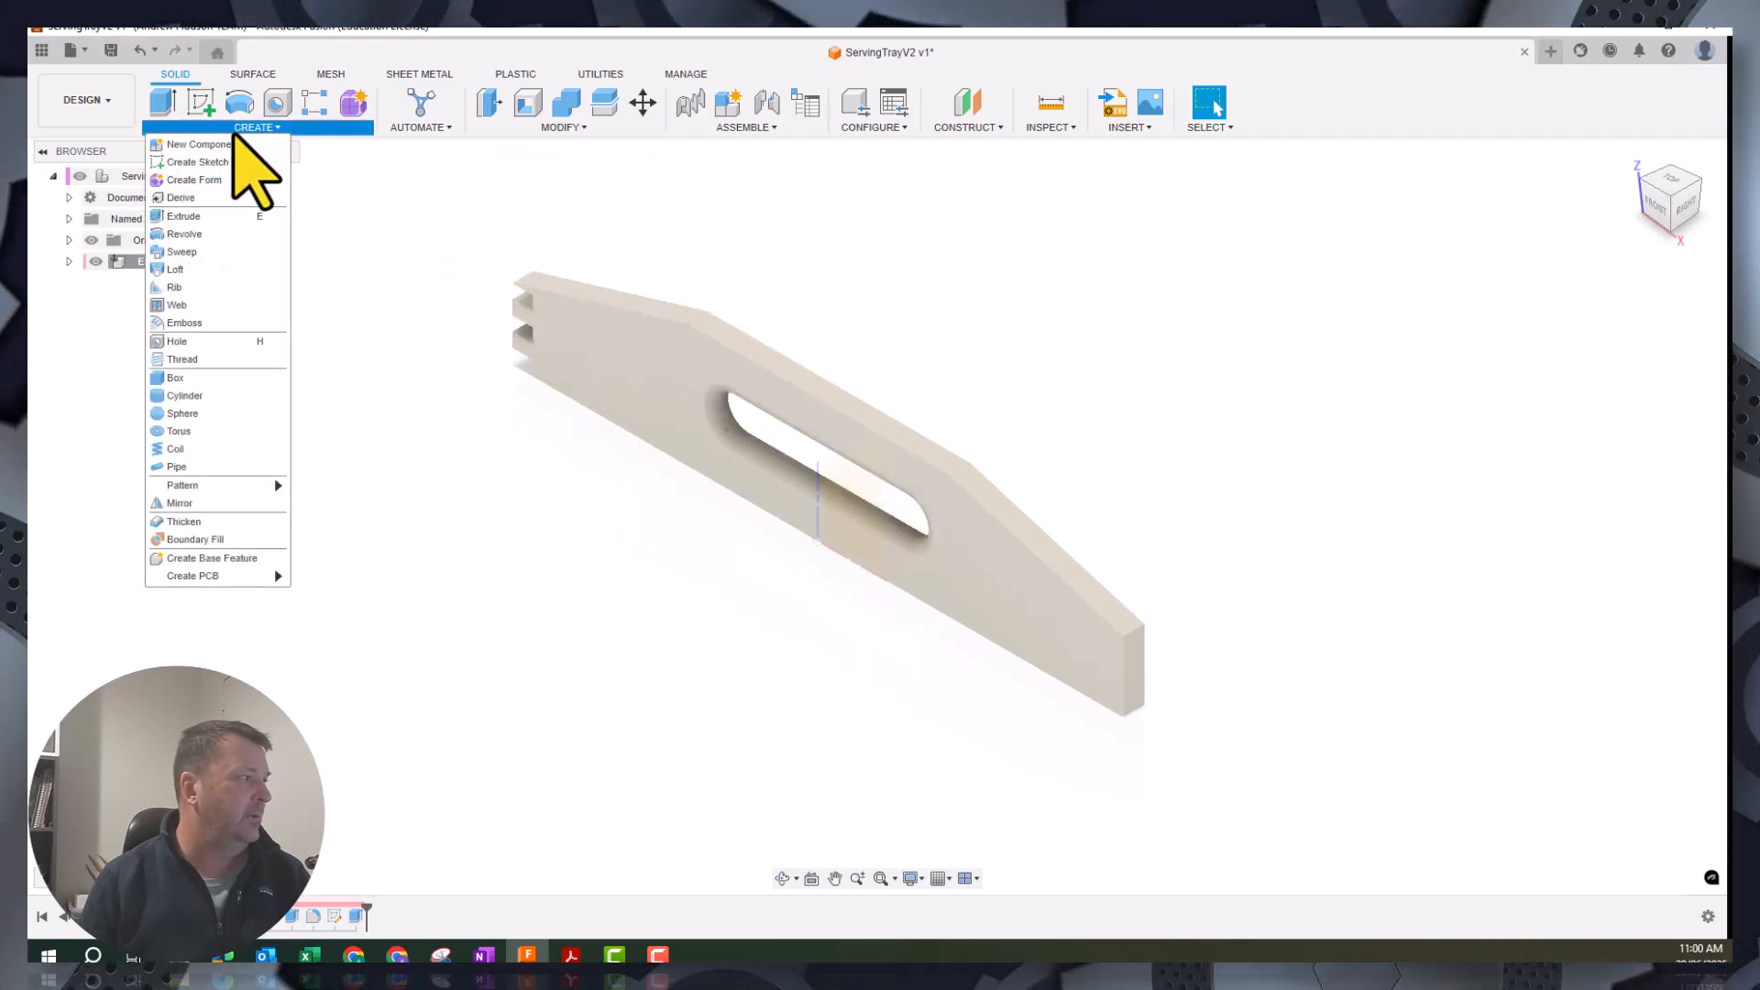
click(220, 505)
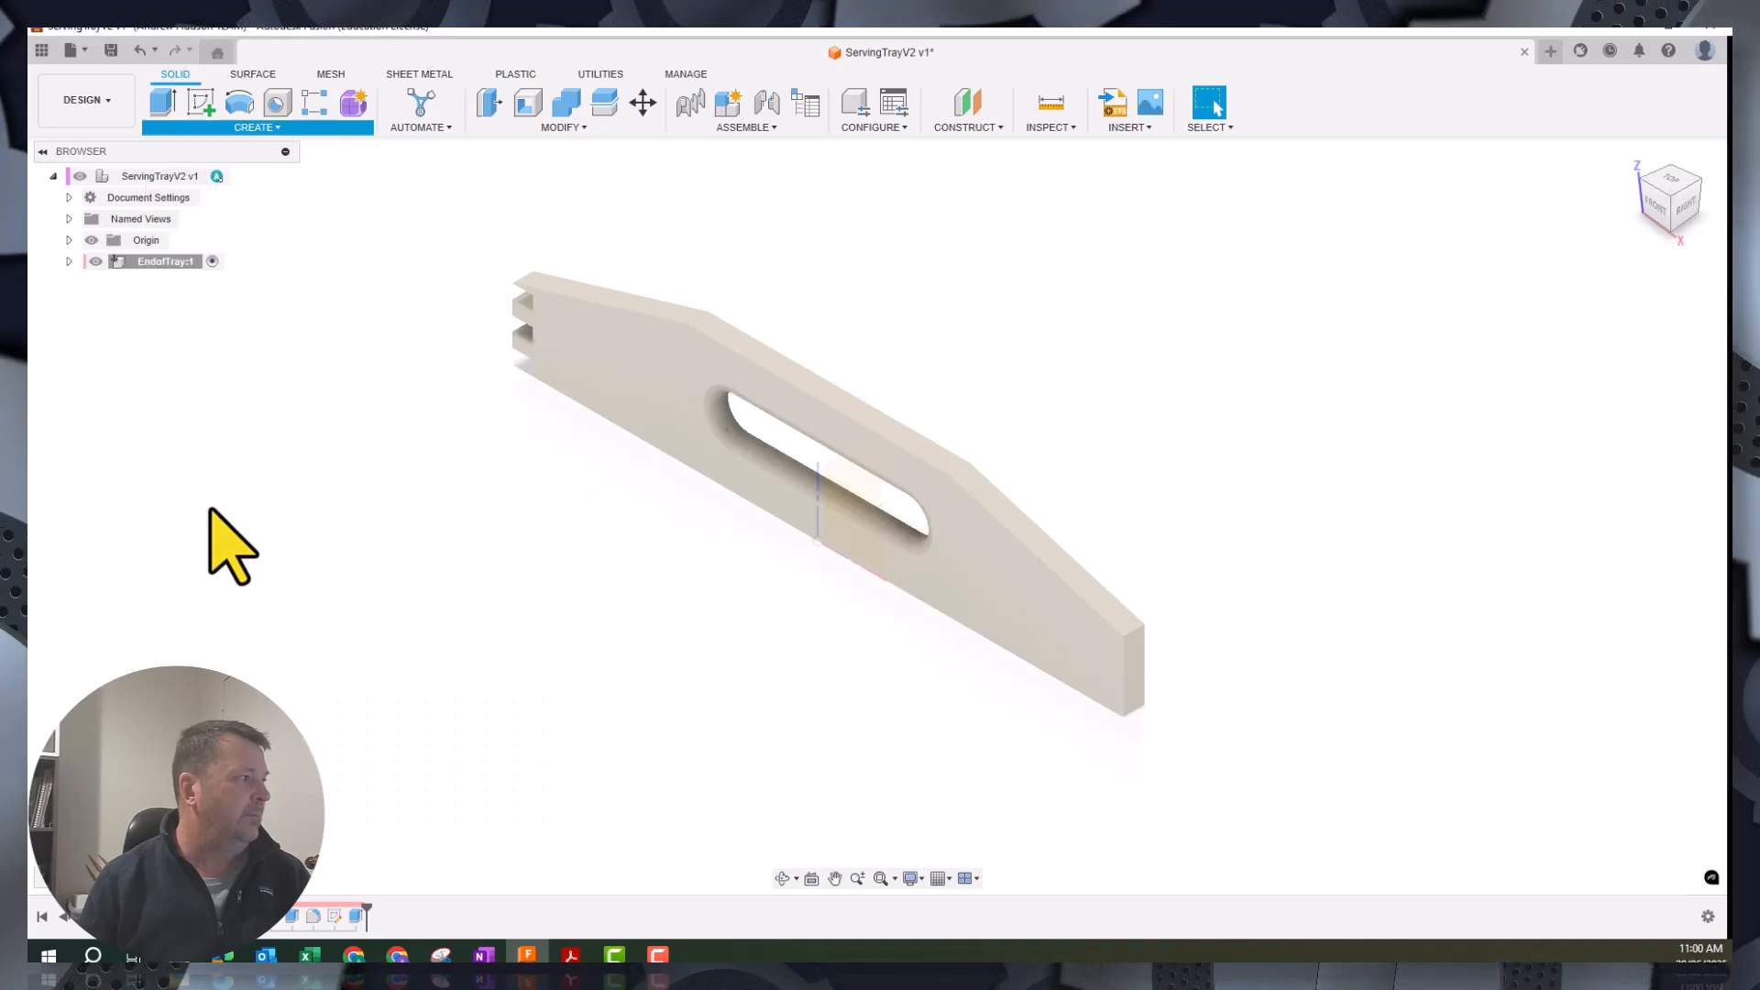
click(1636, 284)
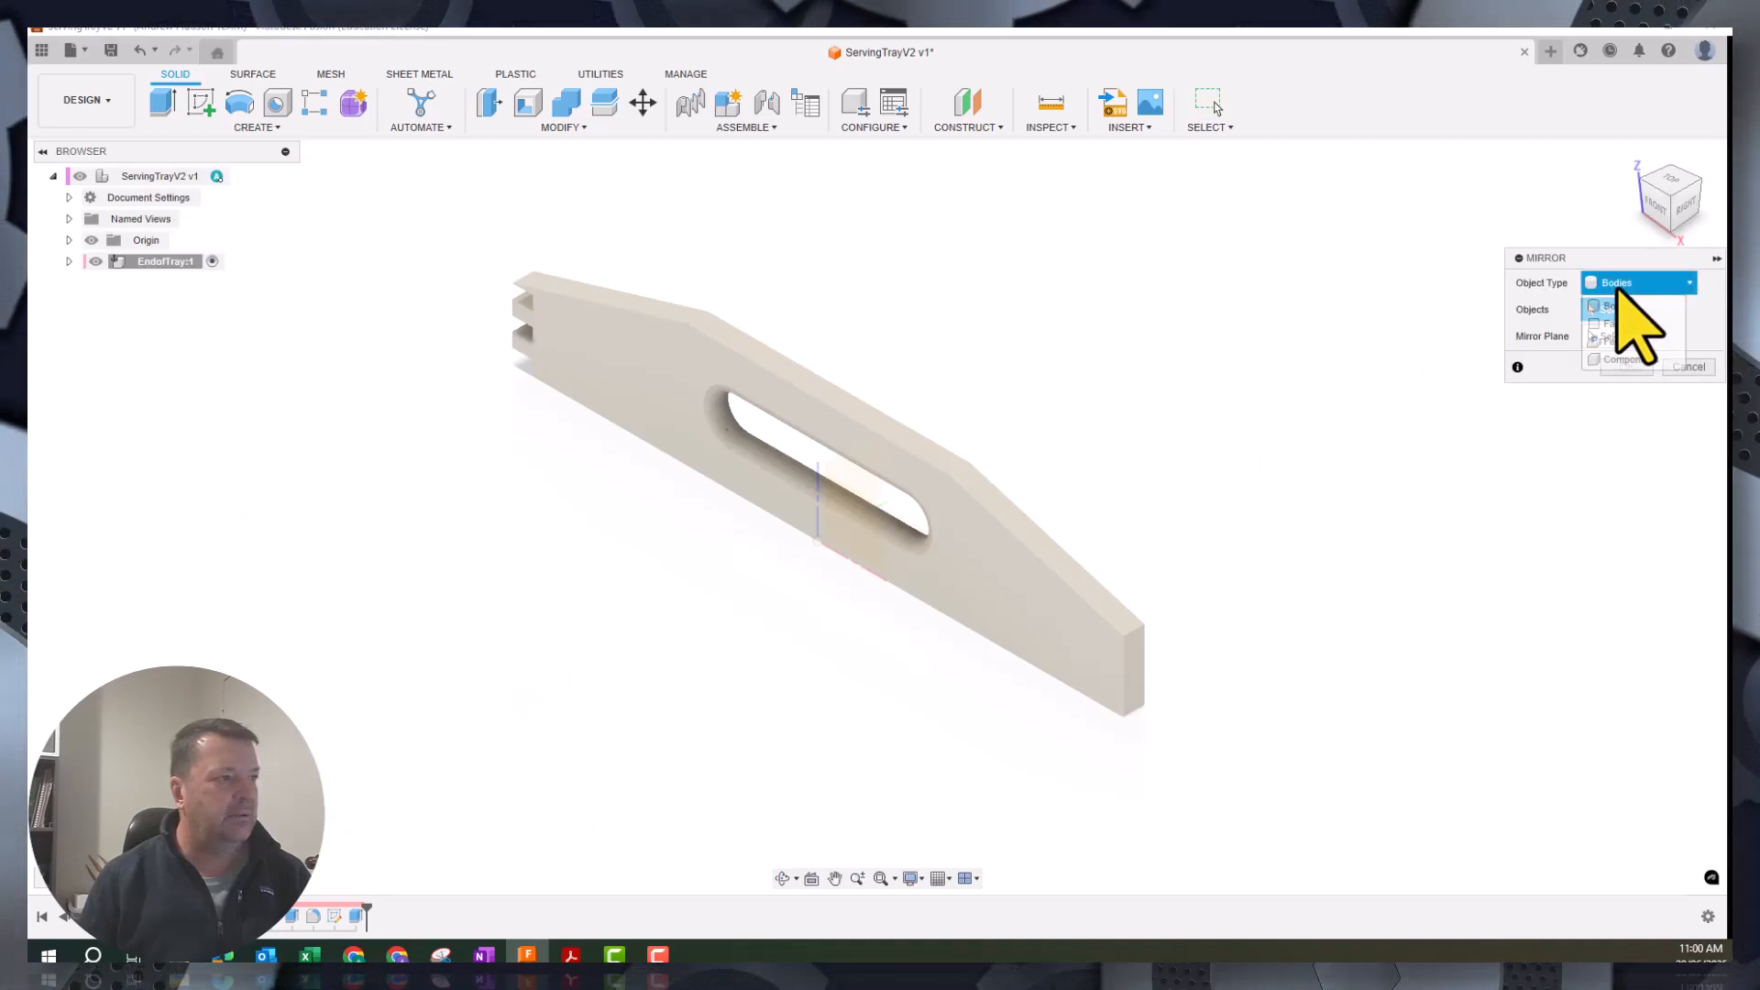
click(1624, 341)
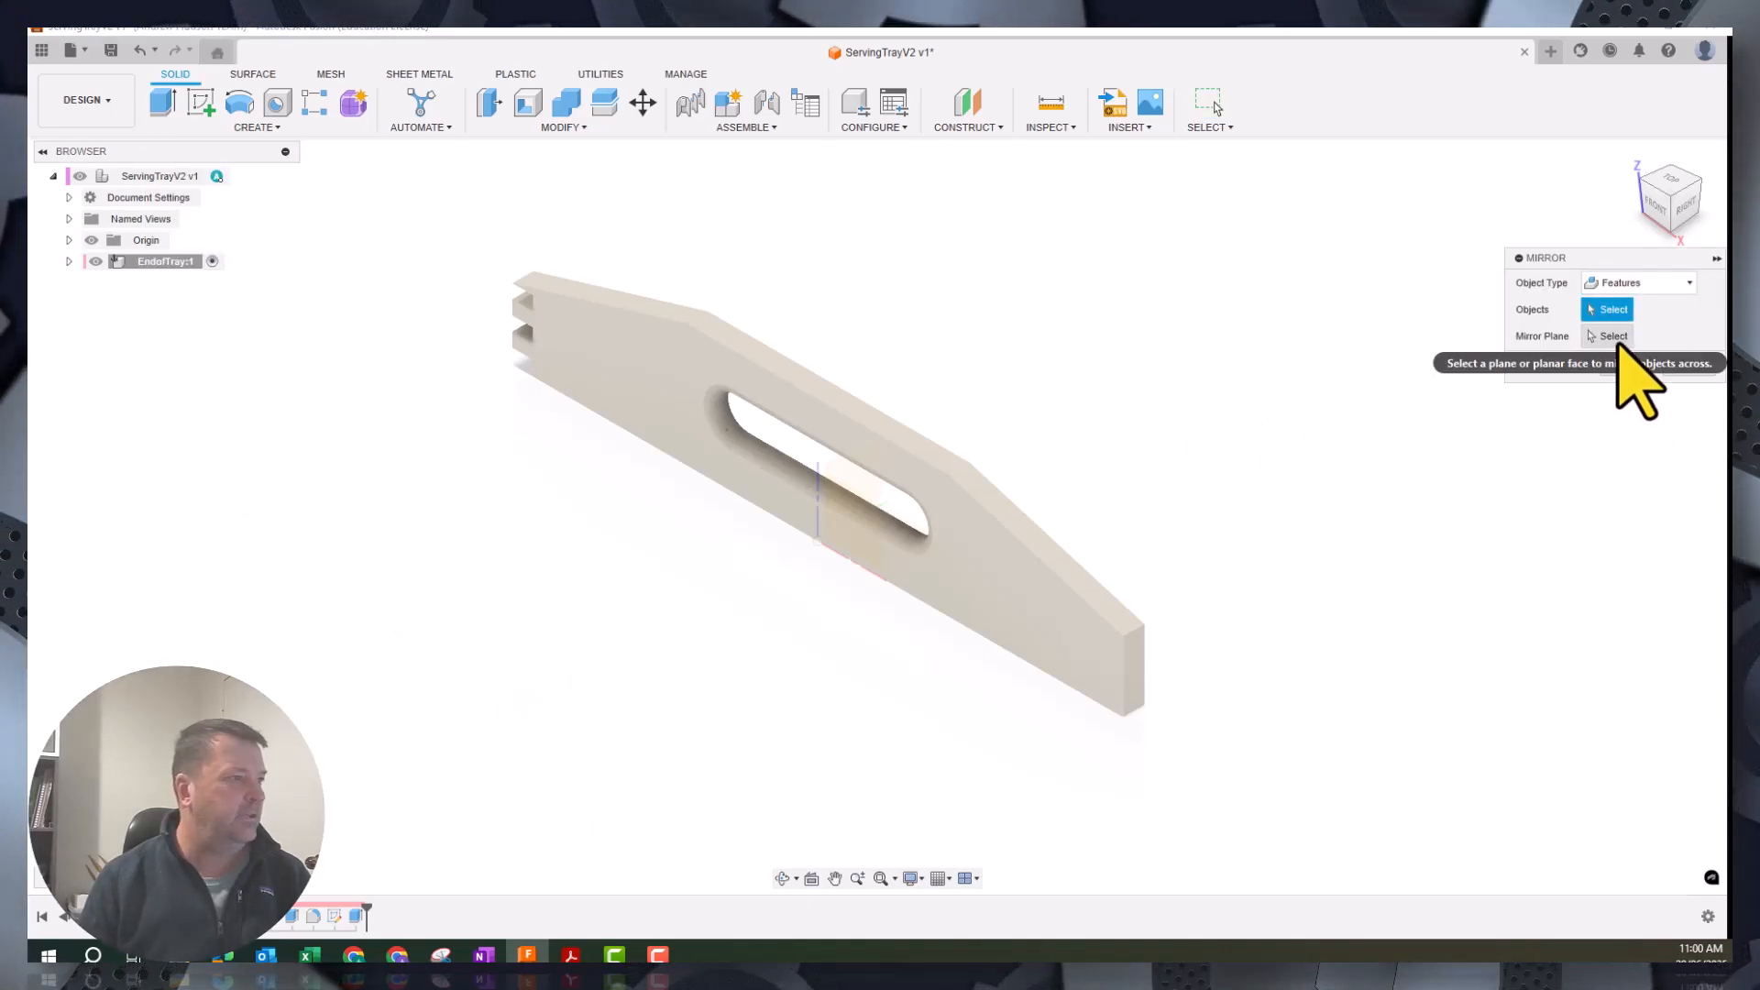
click(356, 916)
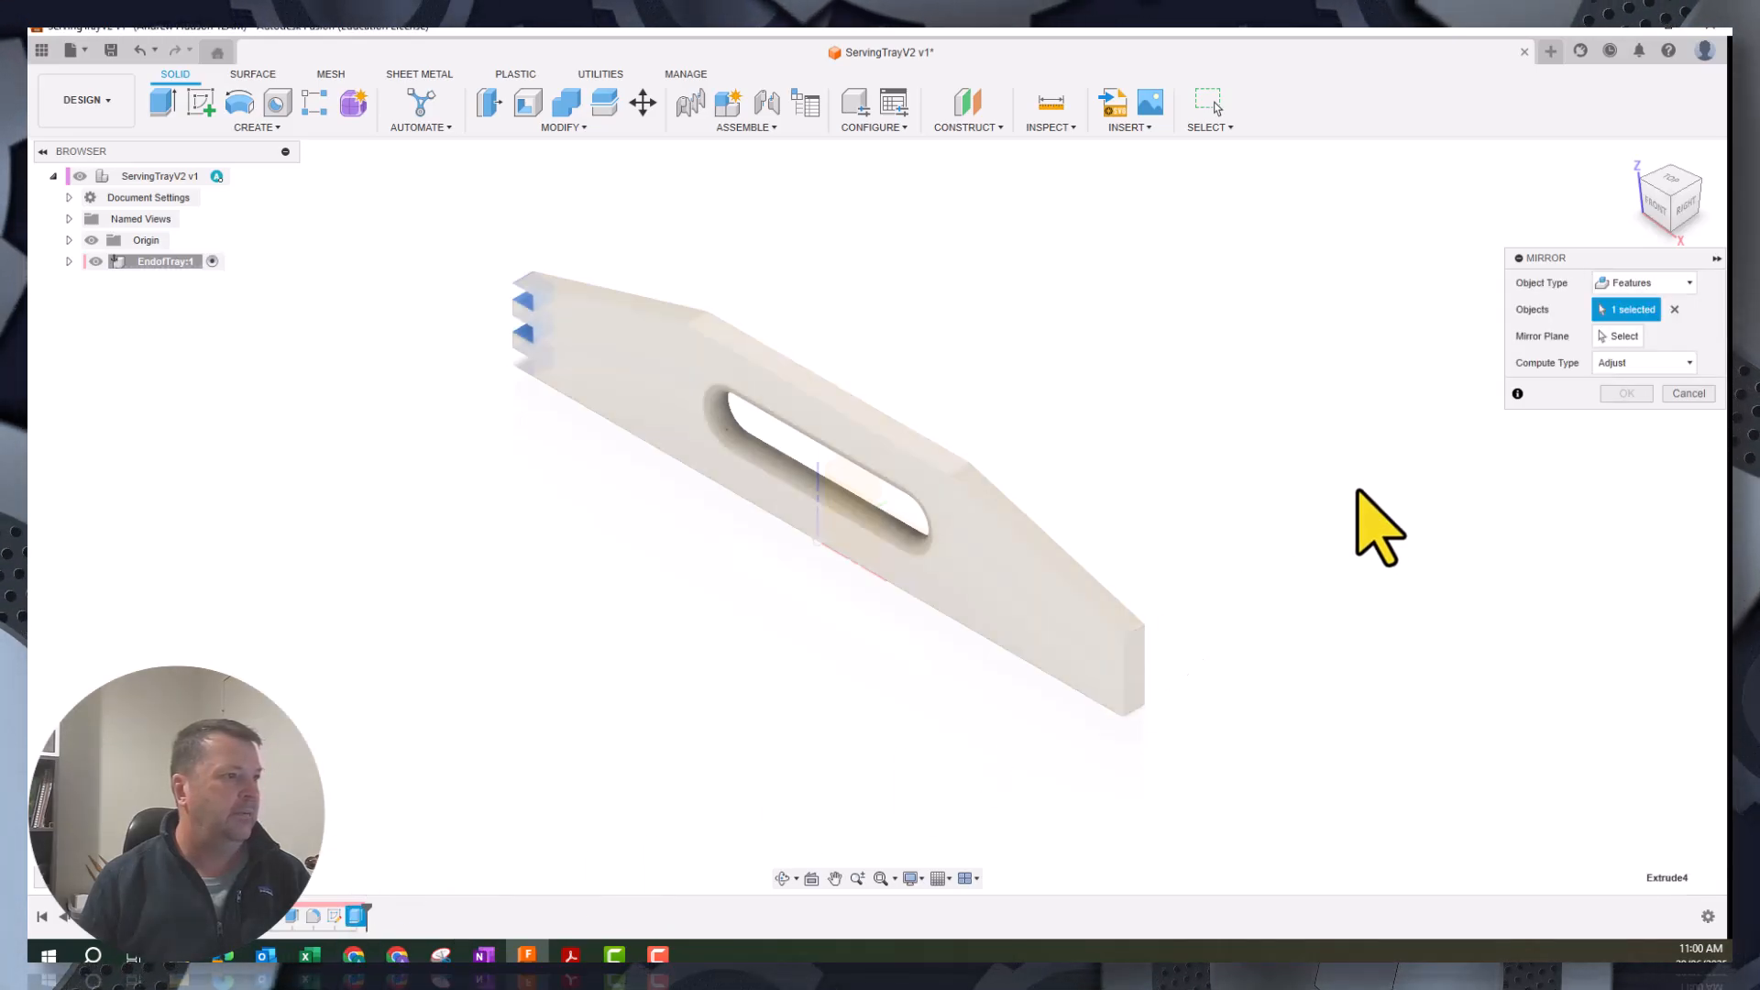
click(1619, 335)
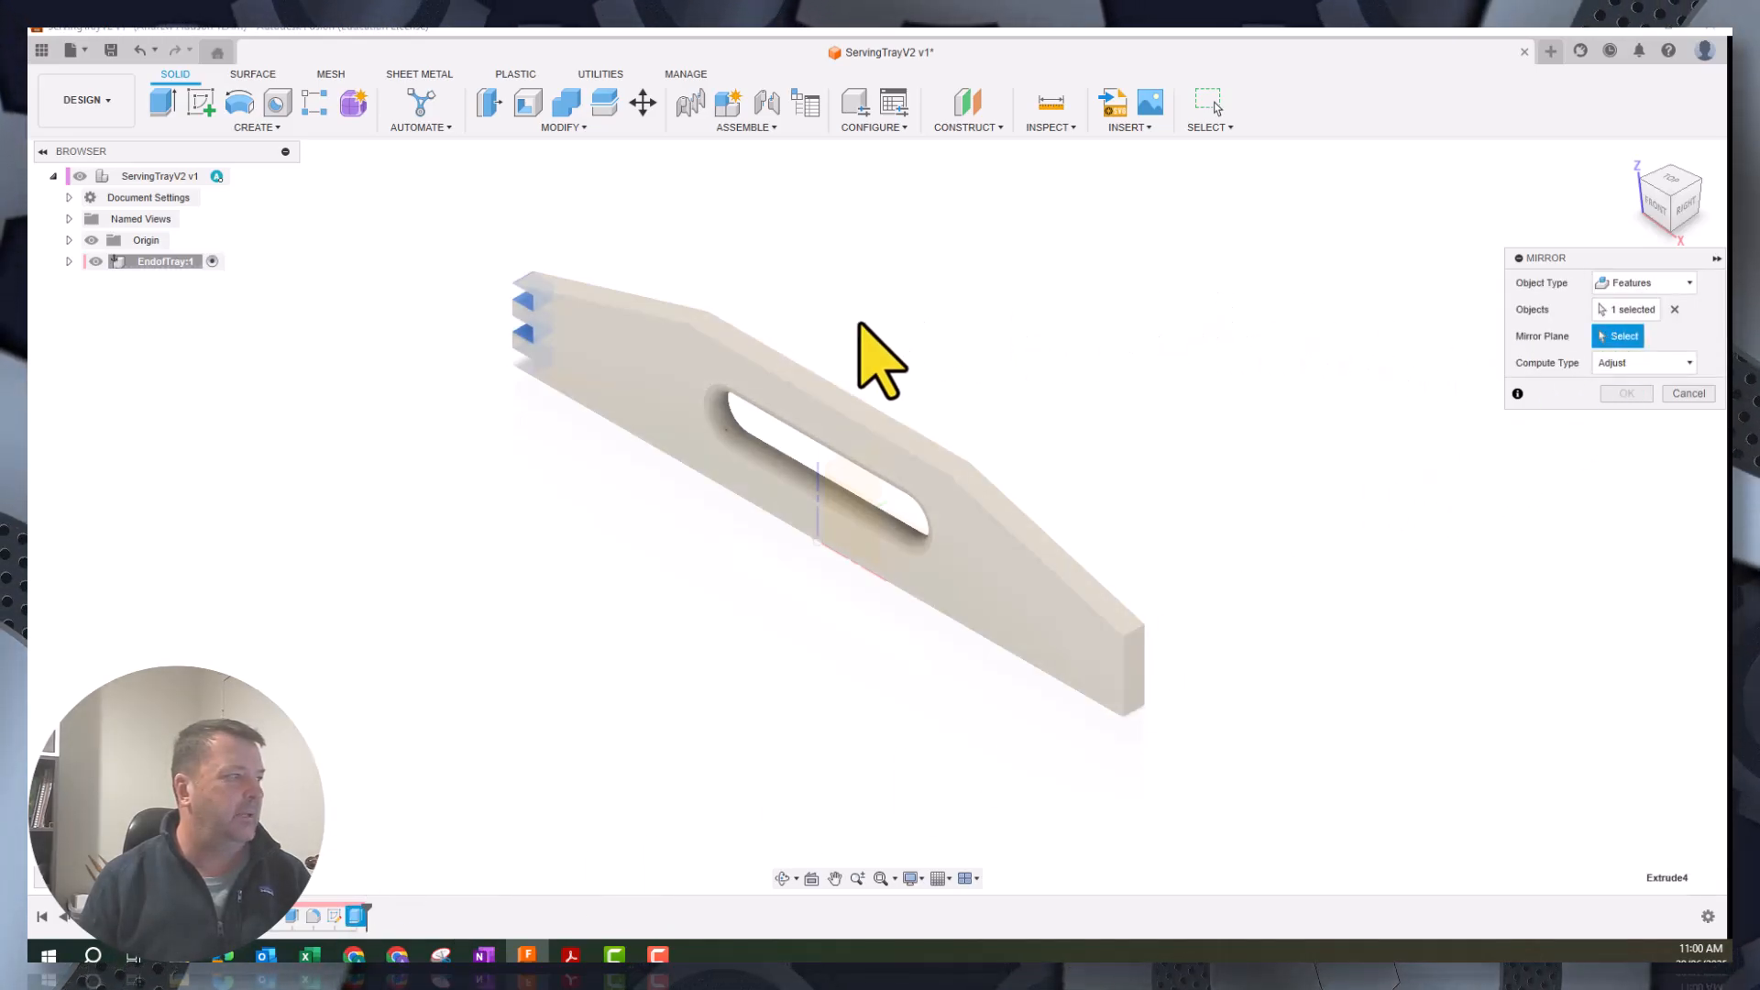
click(854, 482)
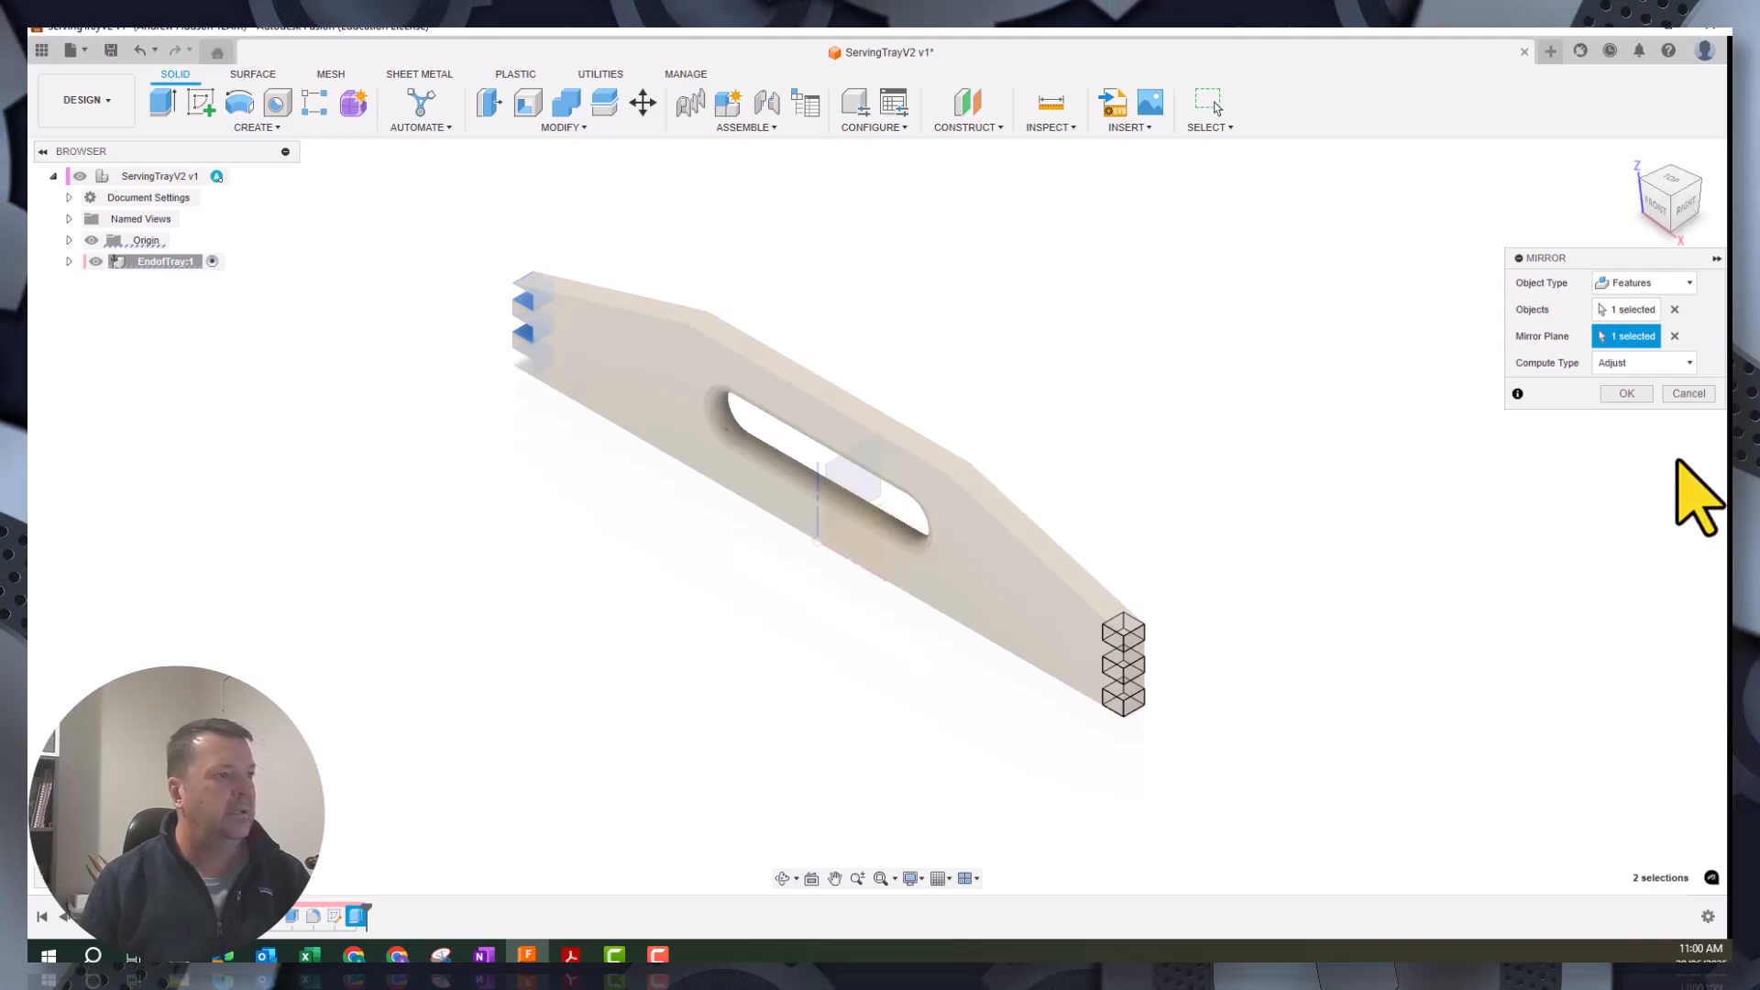
click(1625, 394)
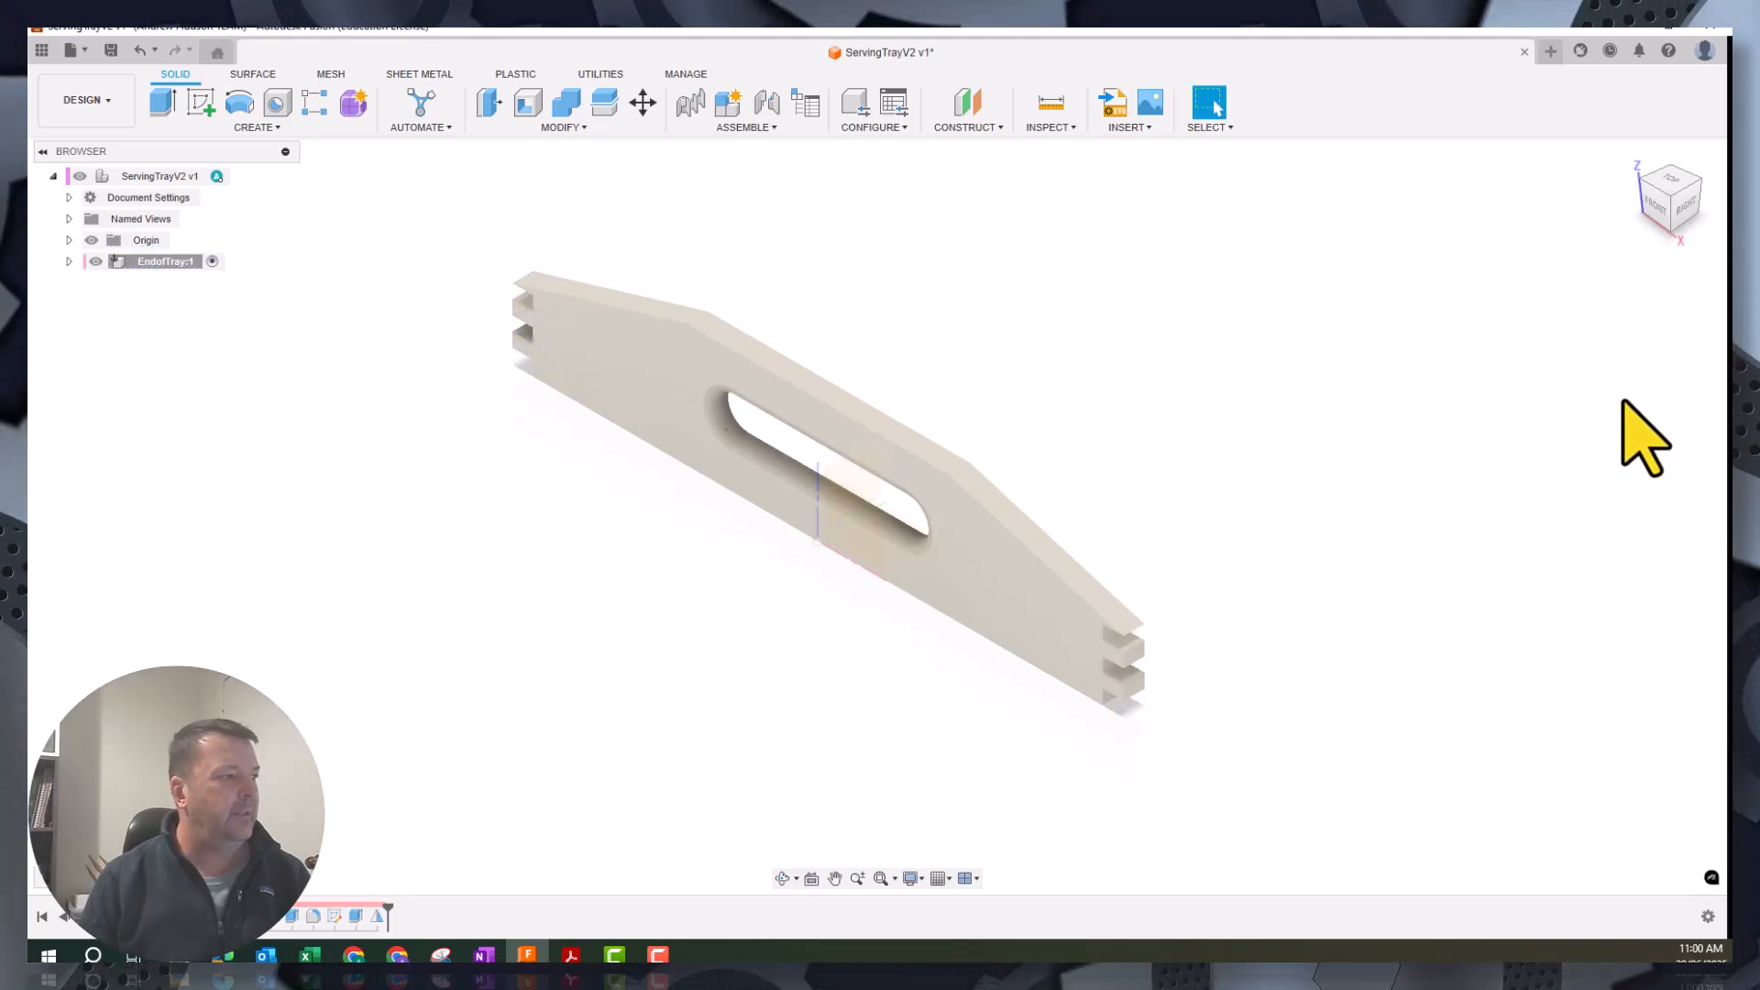
click(1643, 190)
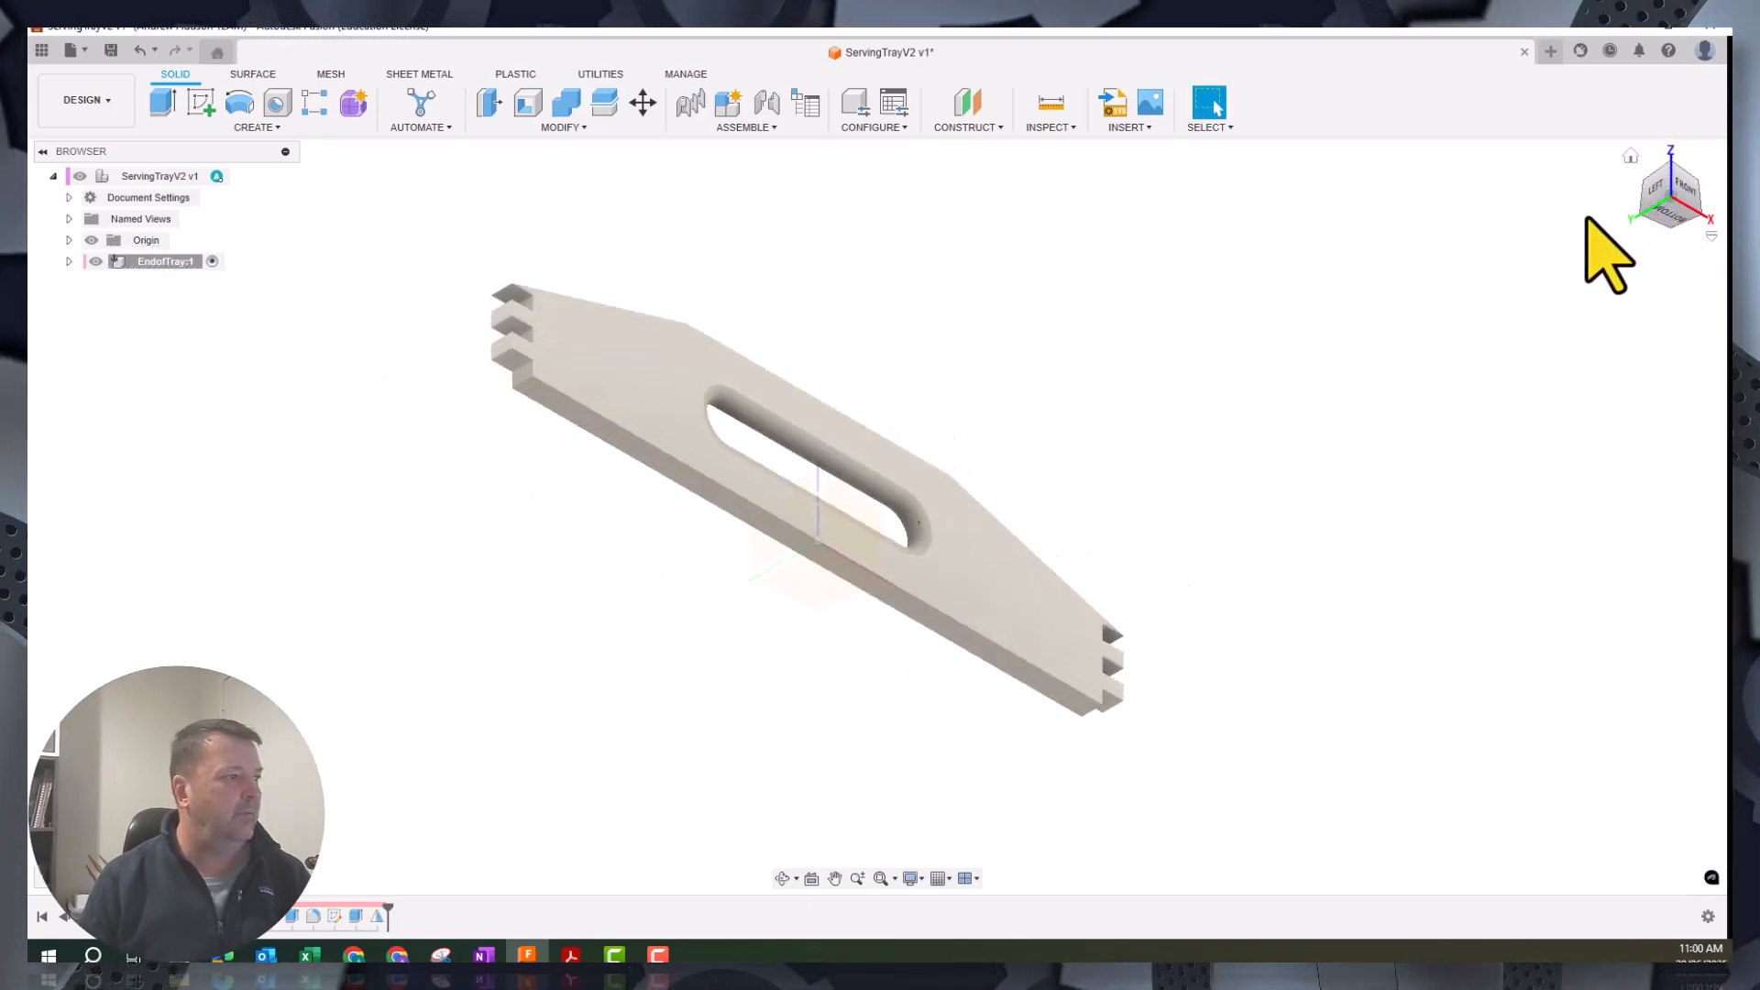
Assign the wood physical material Pine, Radiata from the Fusion Material Library to the EndofTray component
shift+middle_drag(877, 516, 779, 525)
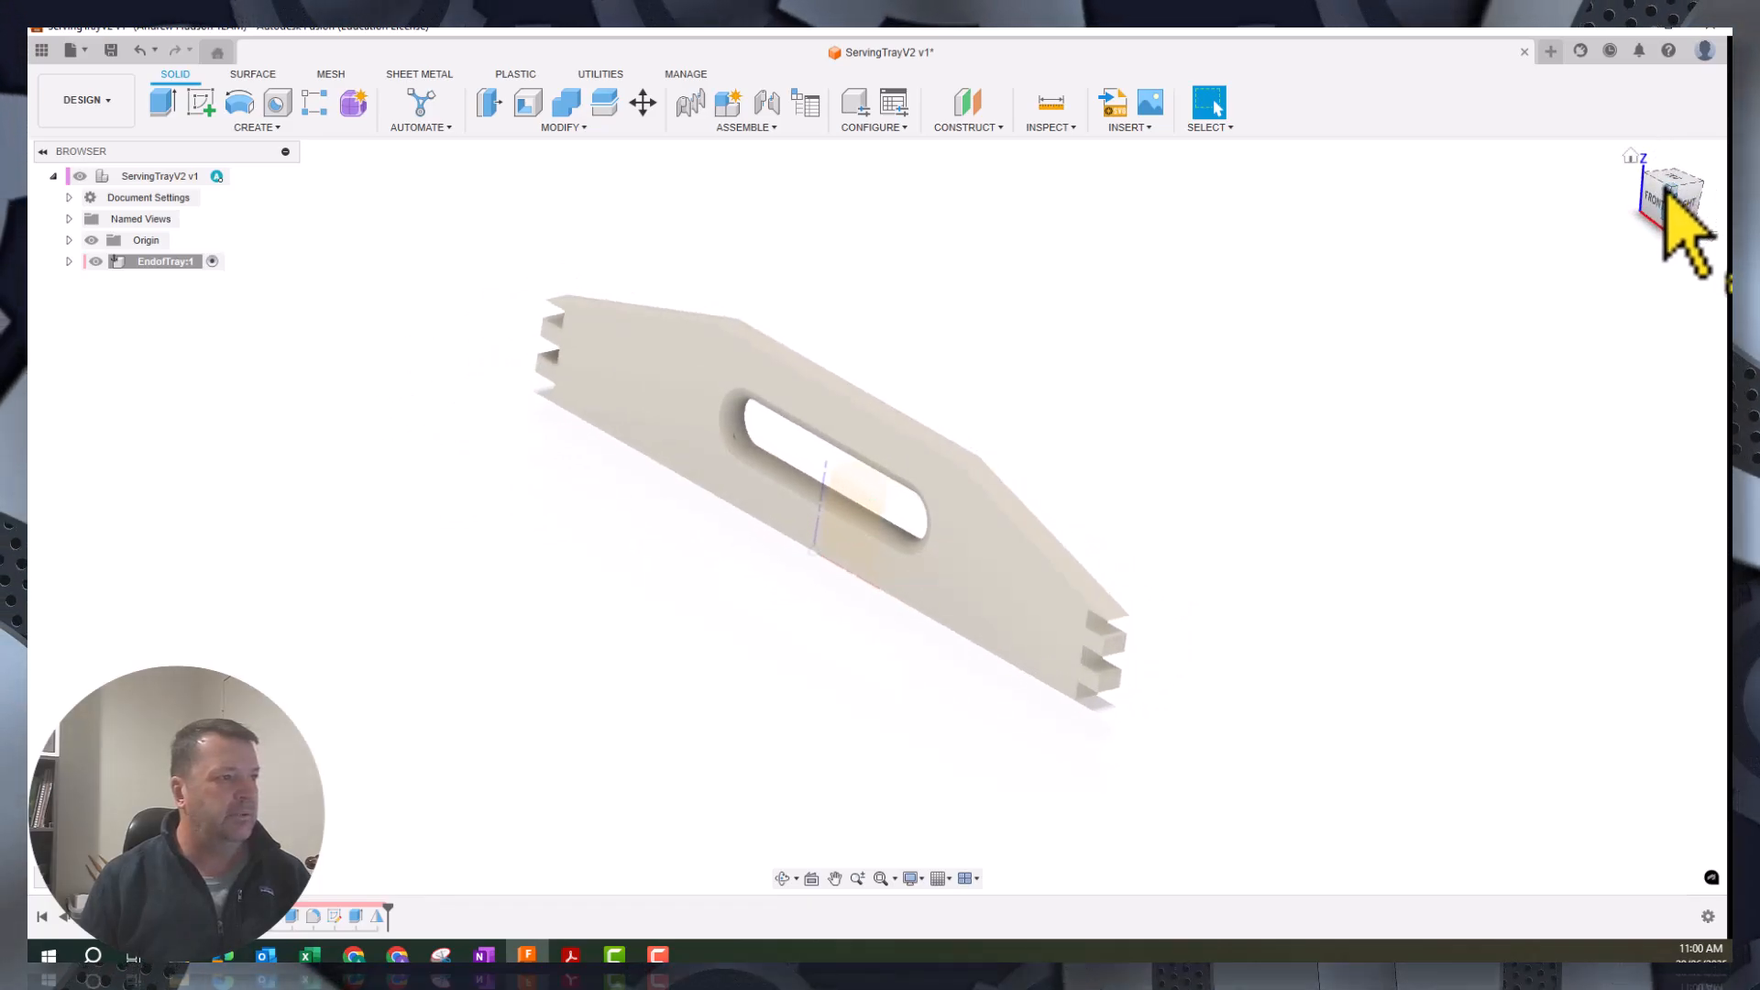
click(1670, 190)
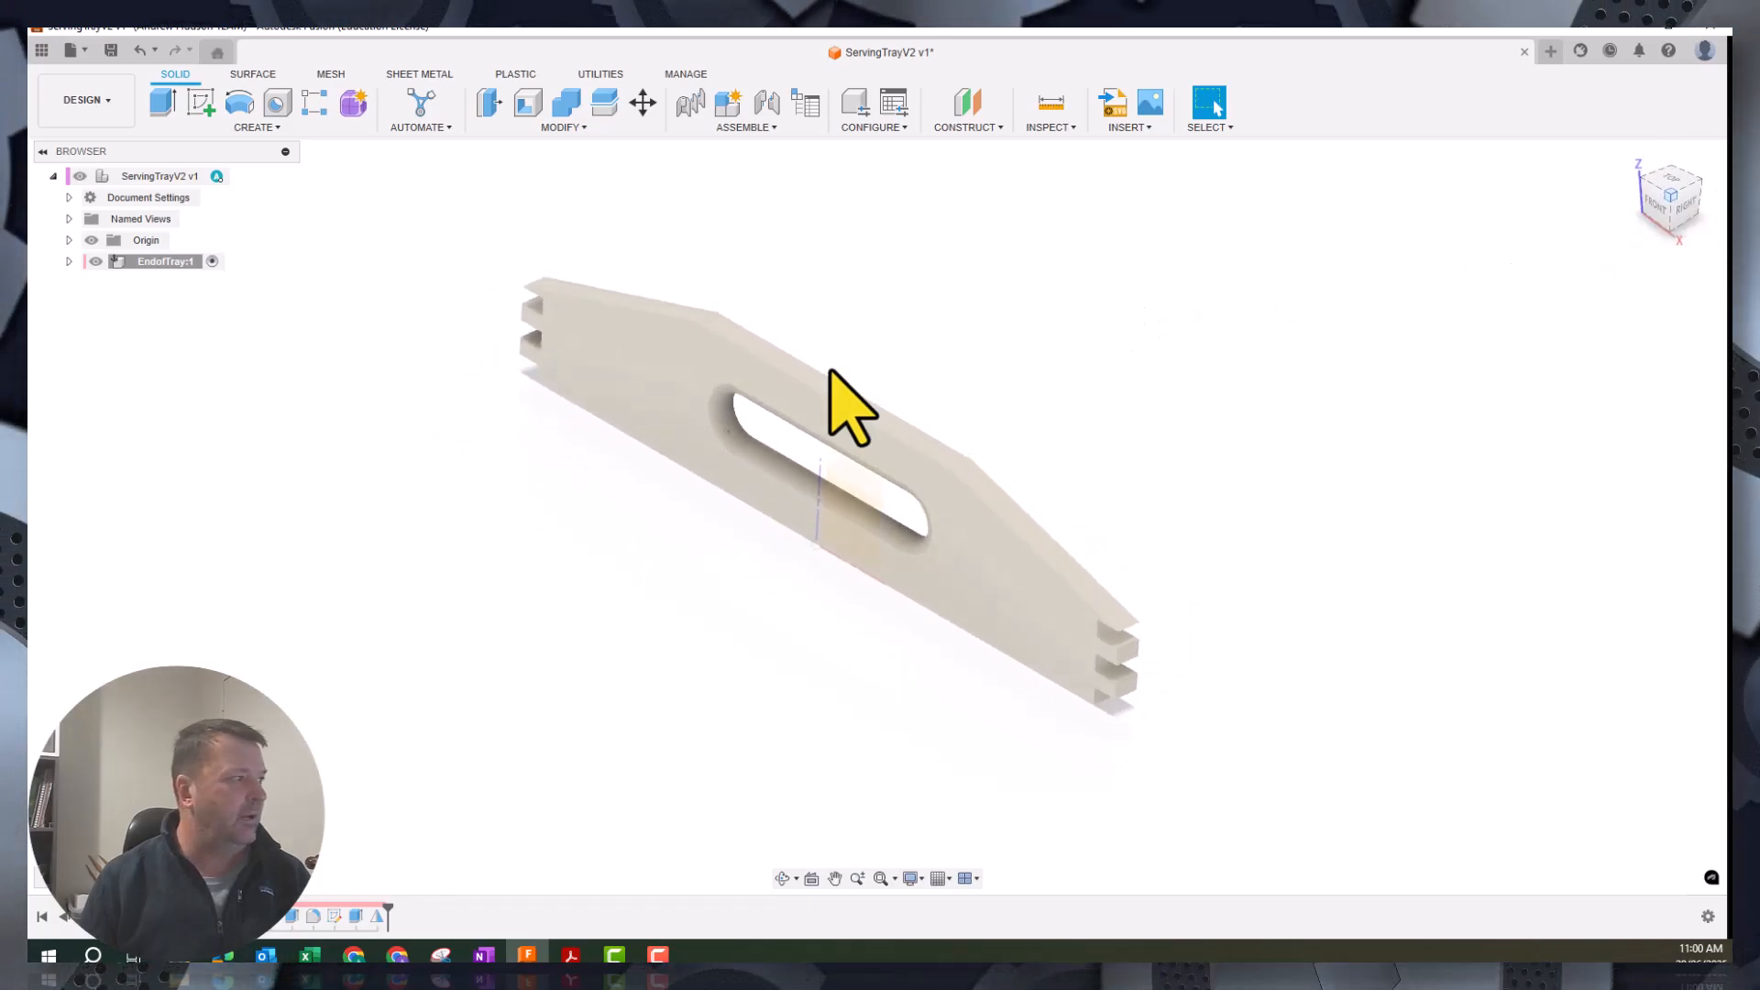
right_click(151, 305)
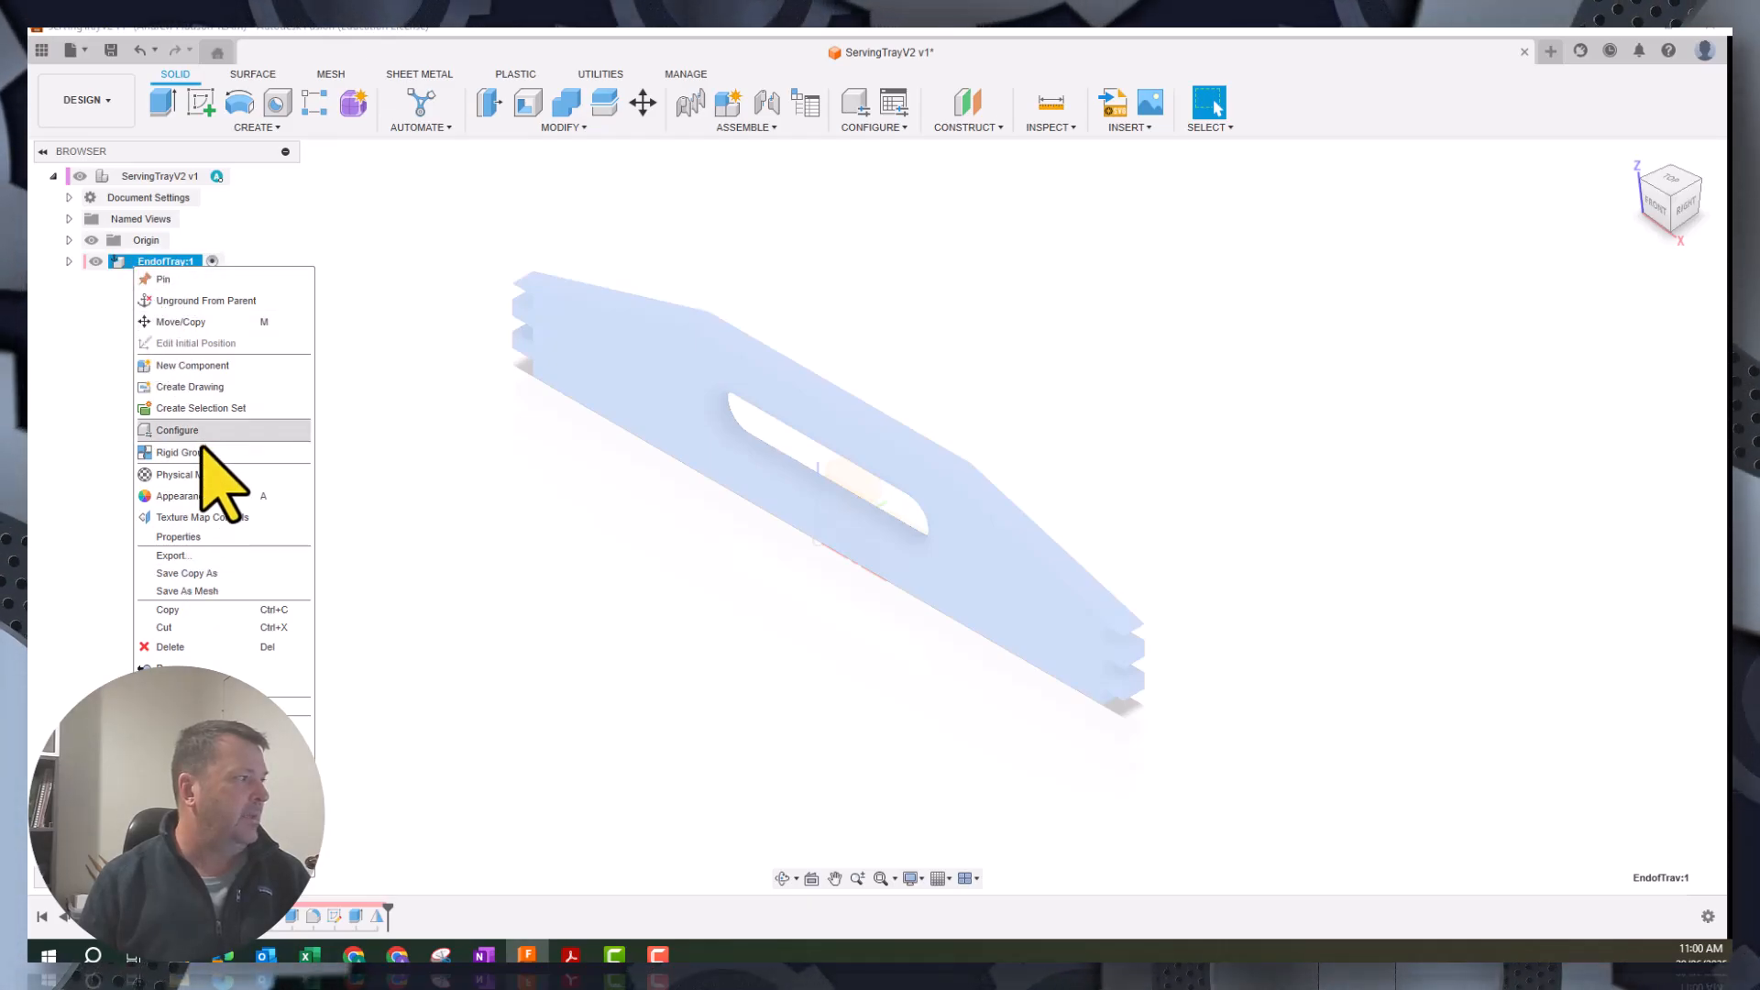
click(201, 496)
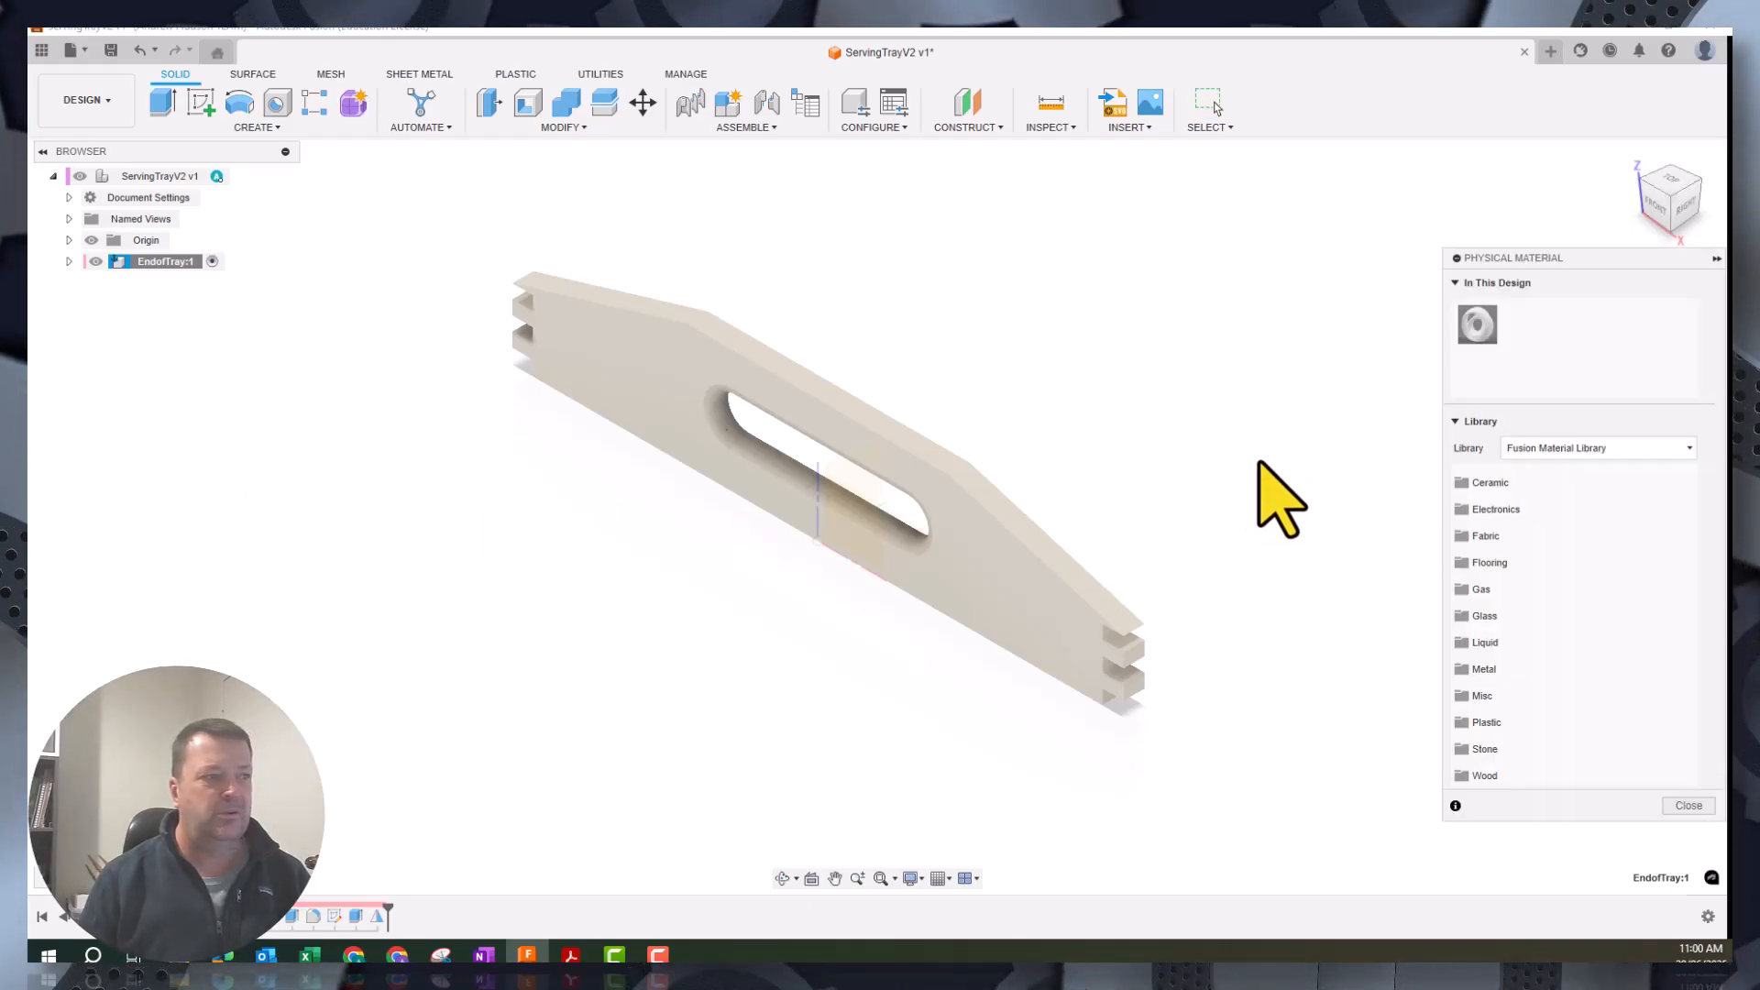
click(1486, 776)
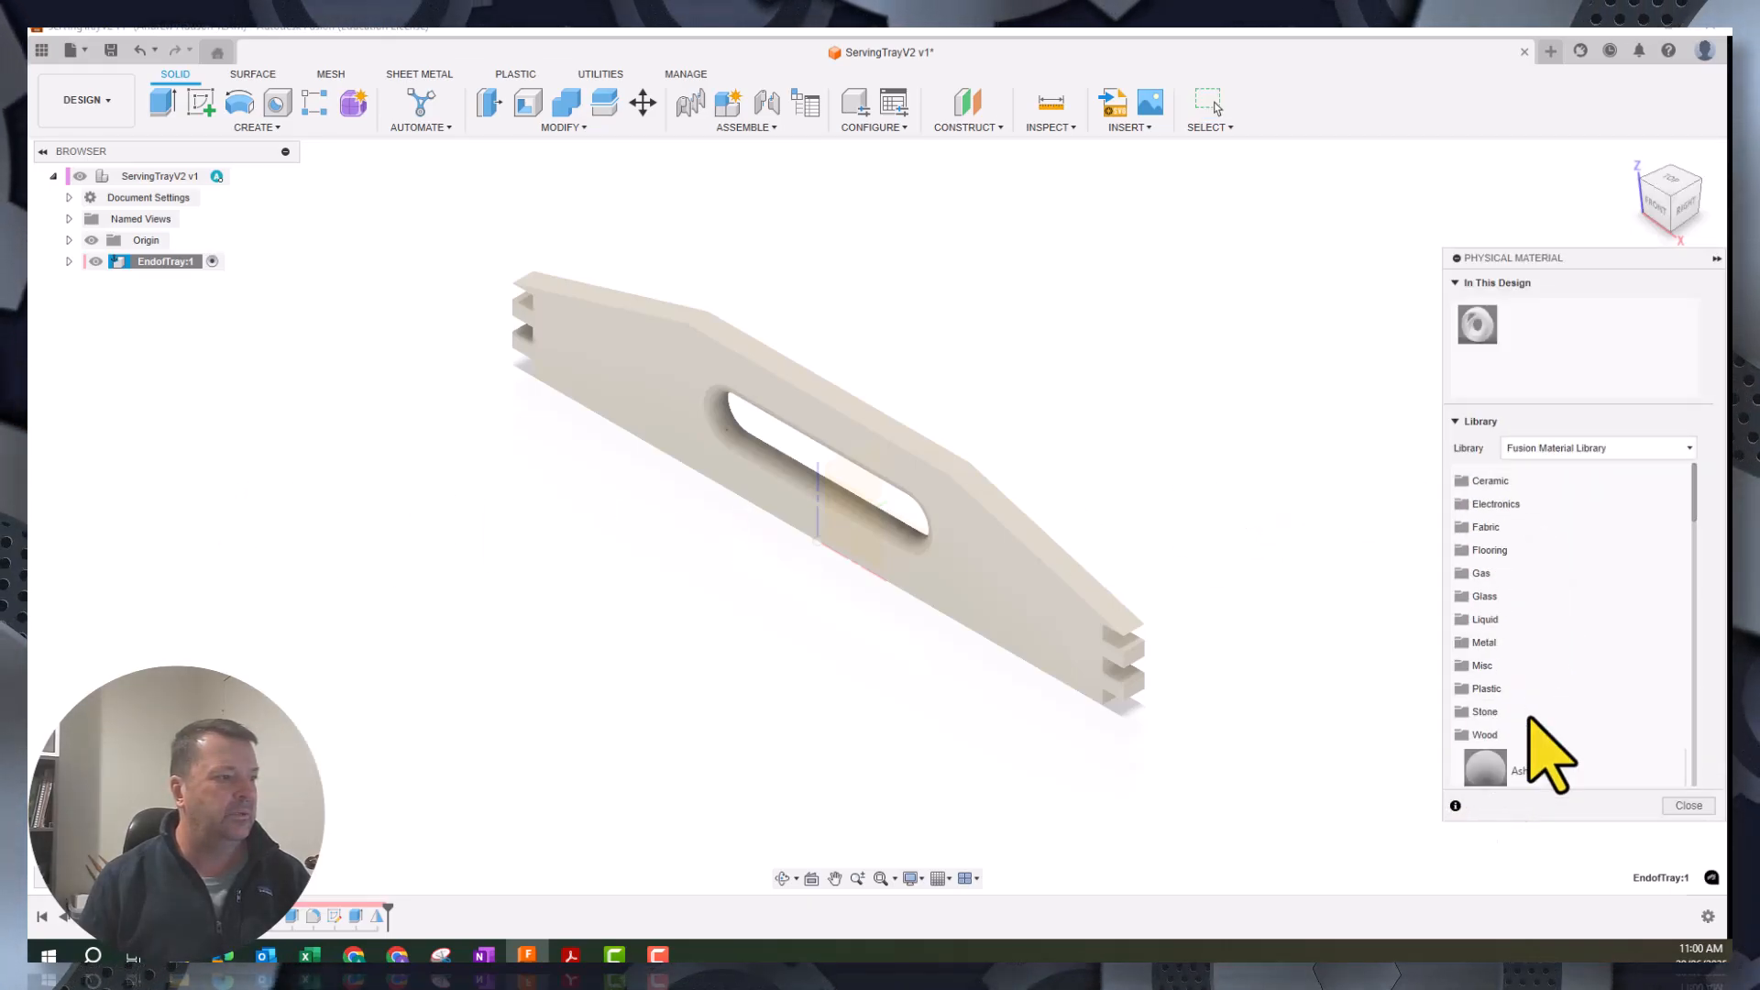
scroll(1544, 724, down, 5)
scroll(1544, 678, down, 4)
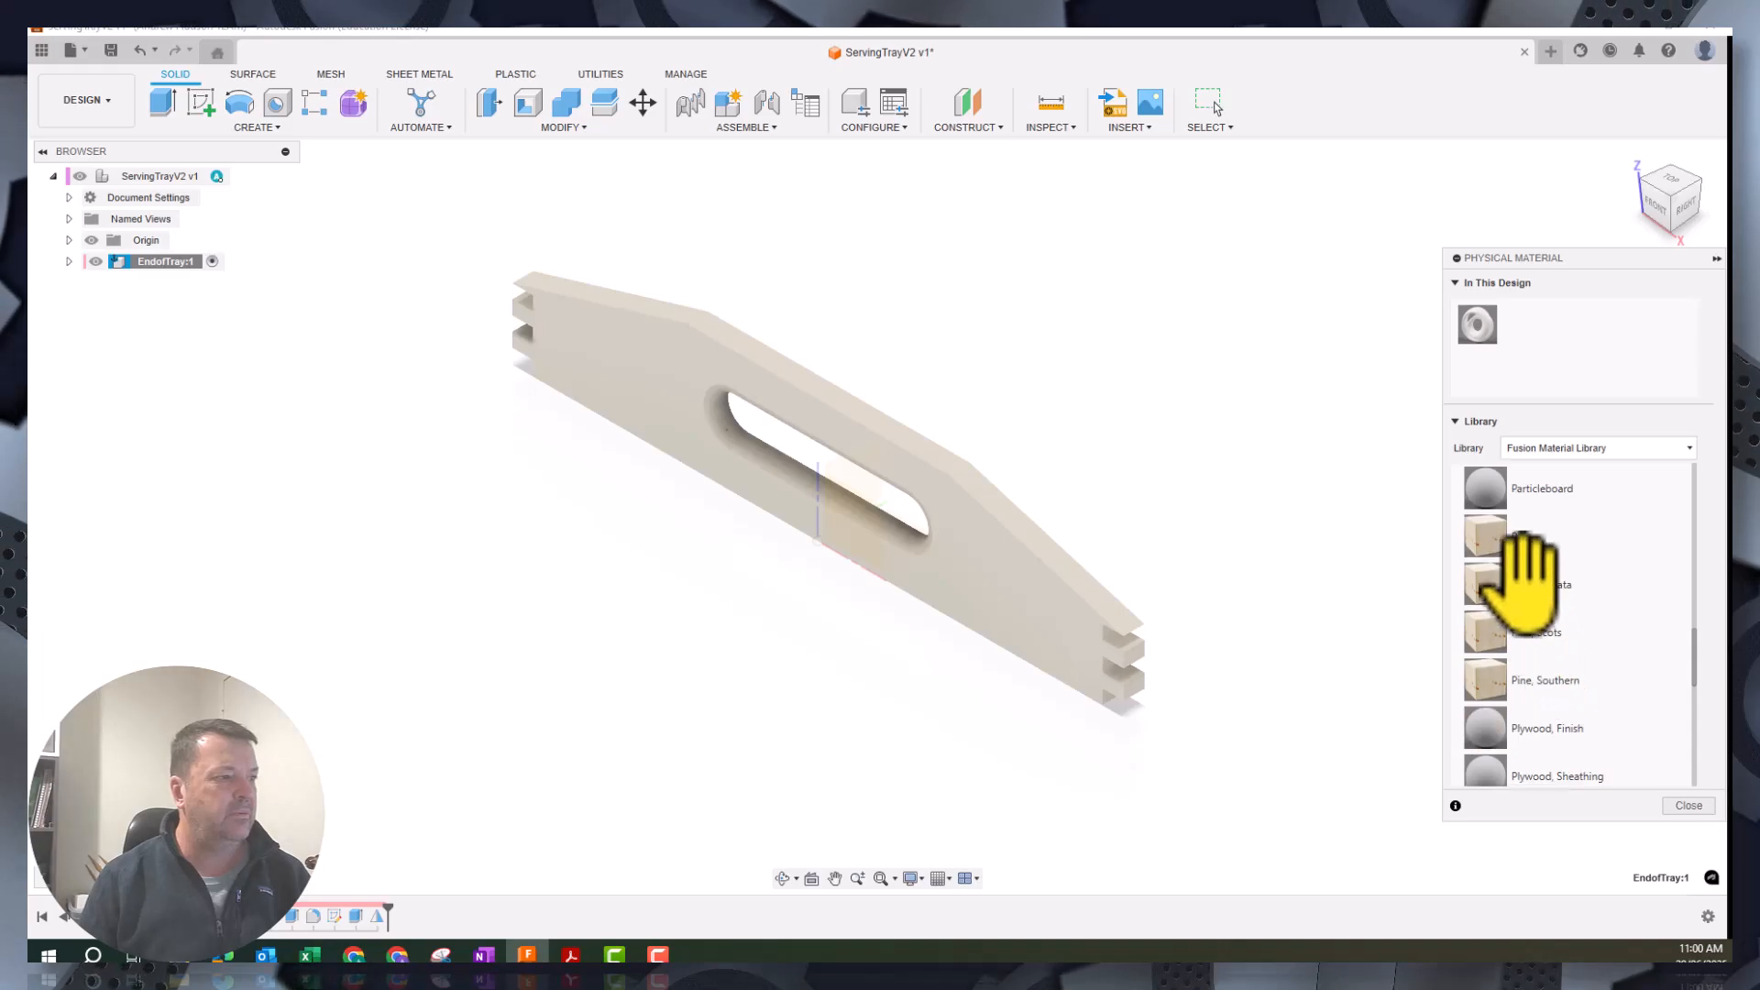
drag(1484, 577, 951, 581)
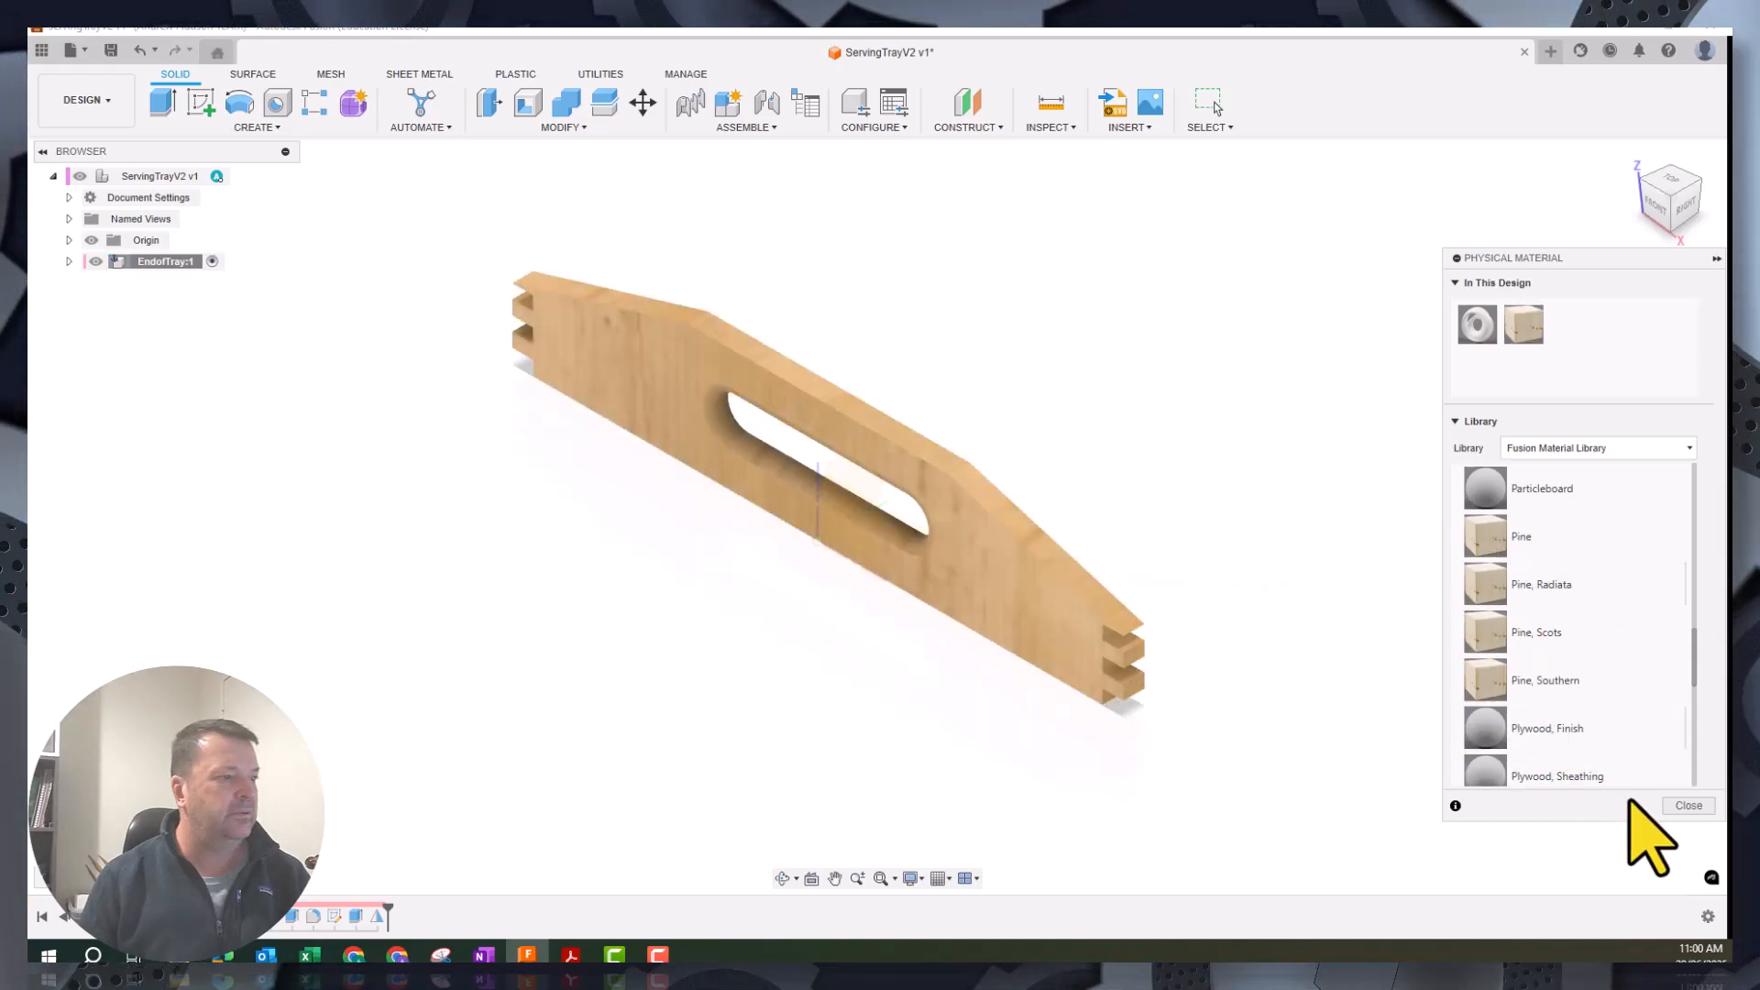
click(1700, 807)
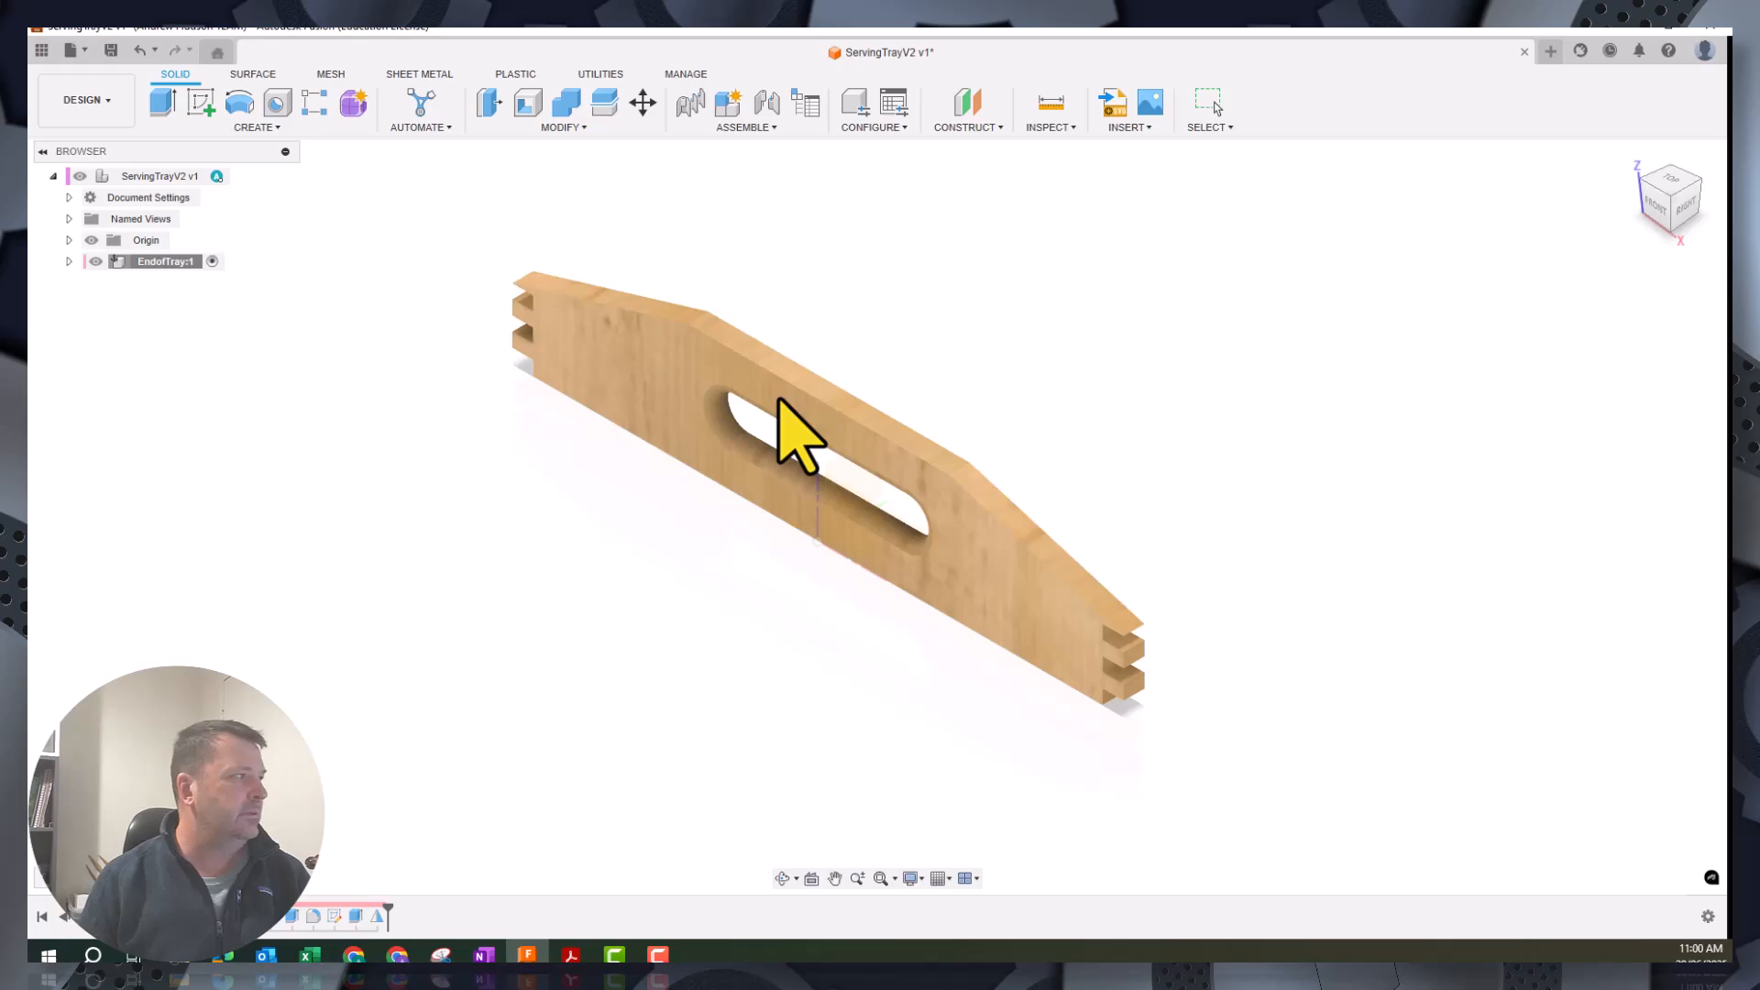
Save the design as a new version with the description User Saved
click(111, 50)
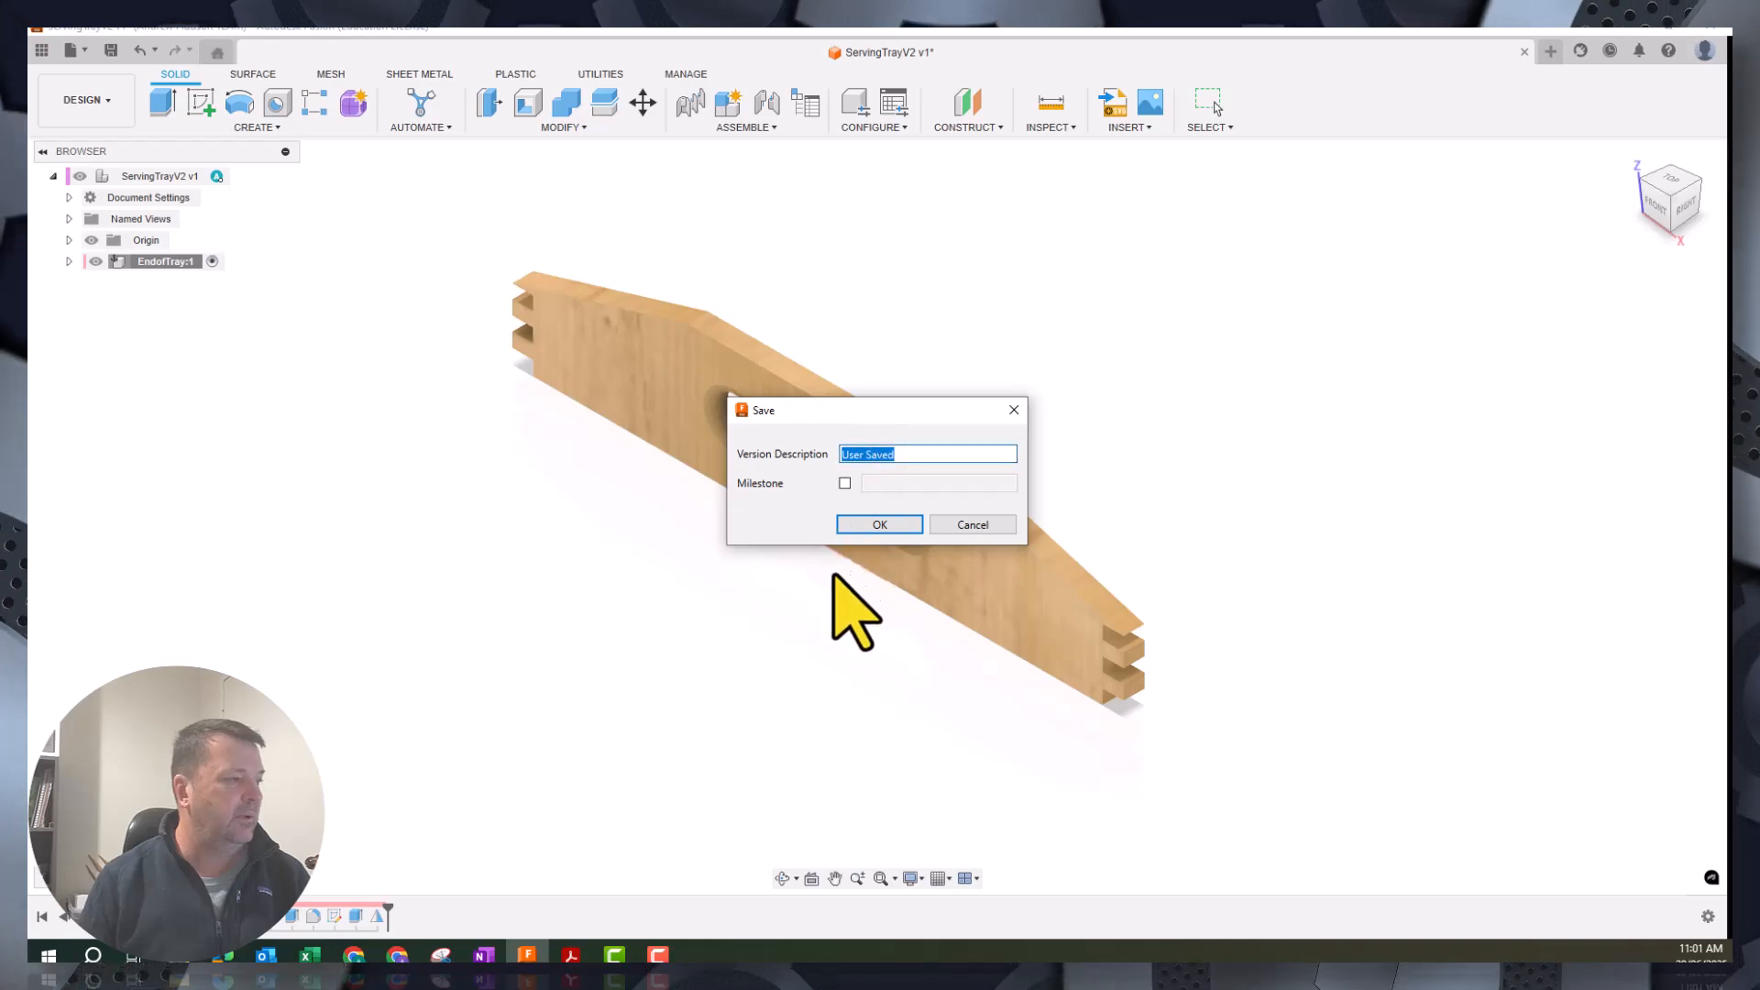
click(878, 525)
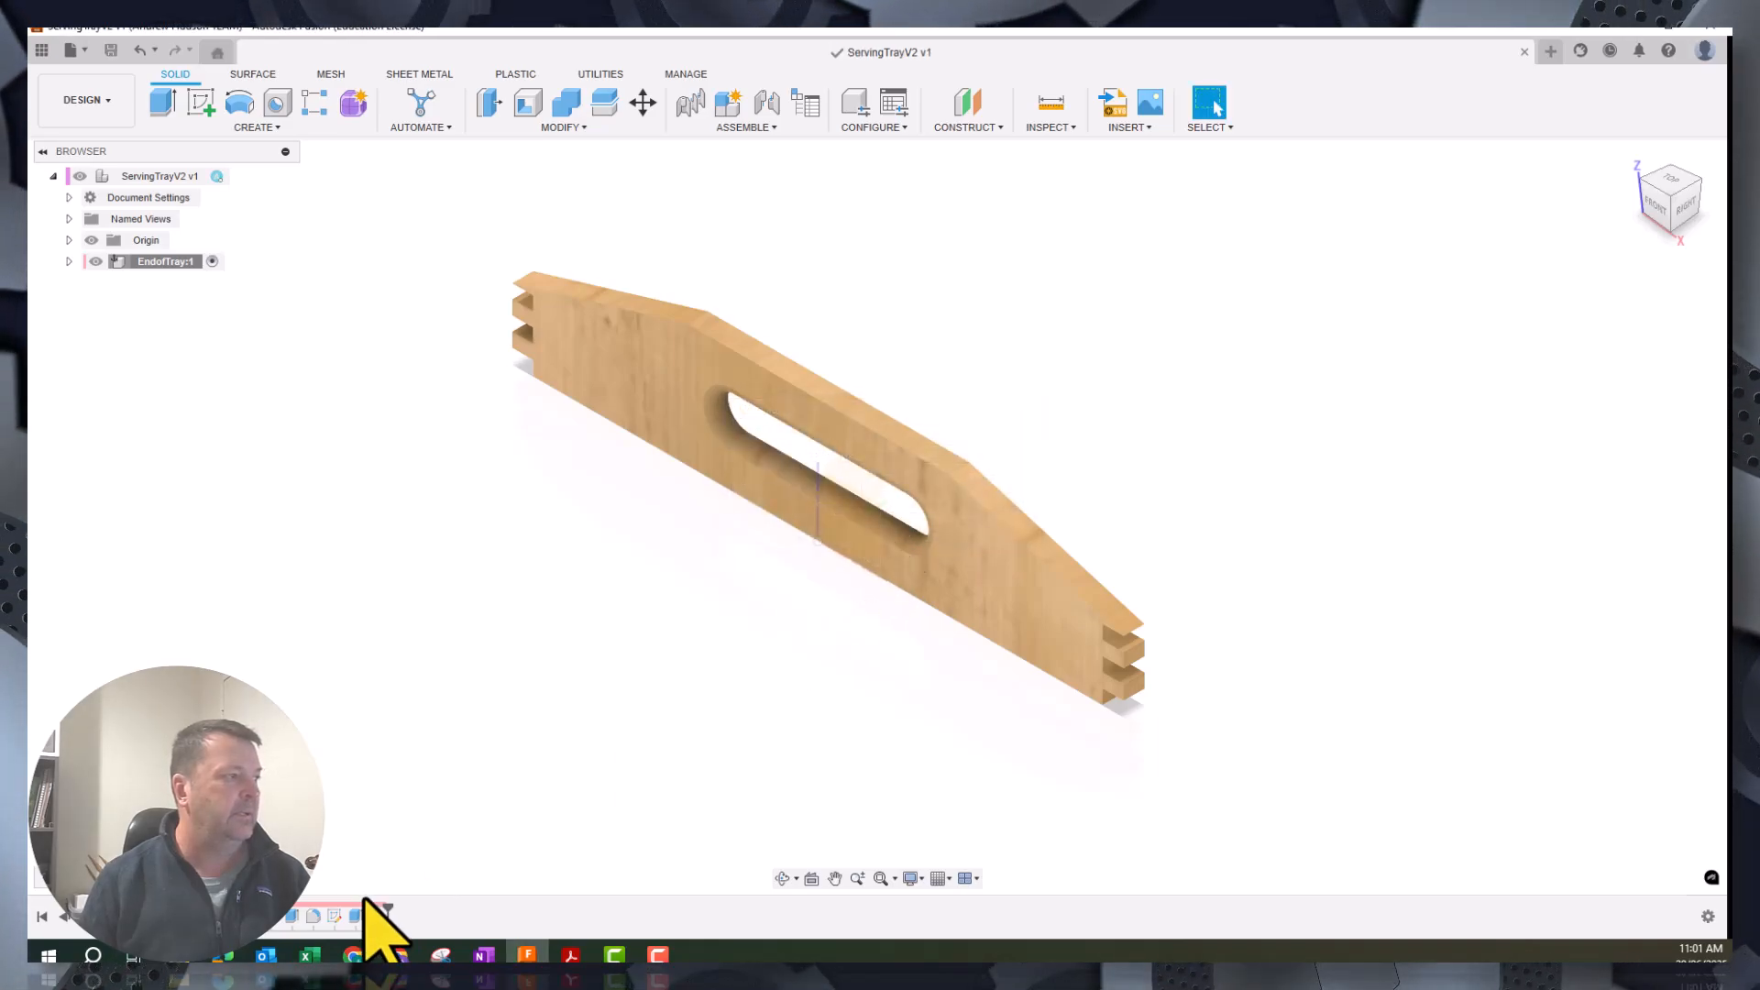